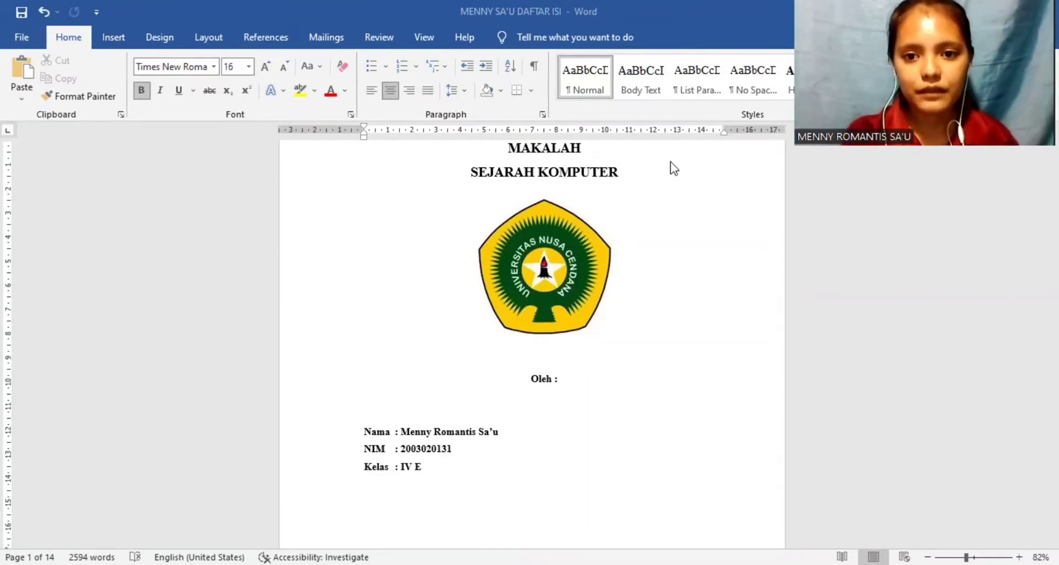
Step: Add a new line directly beneath the DAFTAR ISI heading
key(Down)
key(Down)
key(Down)
key(Down)
key(Down)
key(Down)
key(Down)
key(Down)
key(Down)
key(Down)
key(Down)
key(Down)
key(Down)
key(Down)
key(Down)
key(Down)
key(Down)
key(Down)
key(Down)
key(Down)
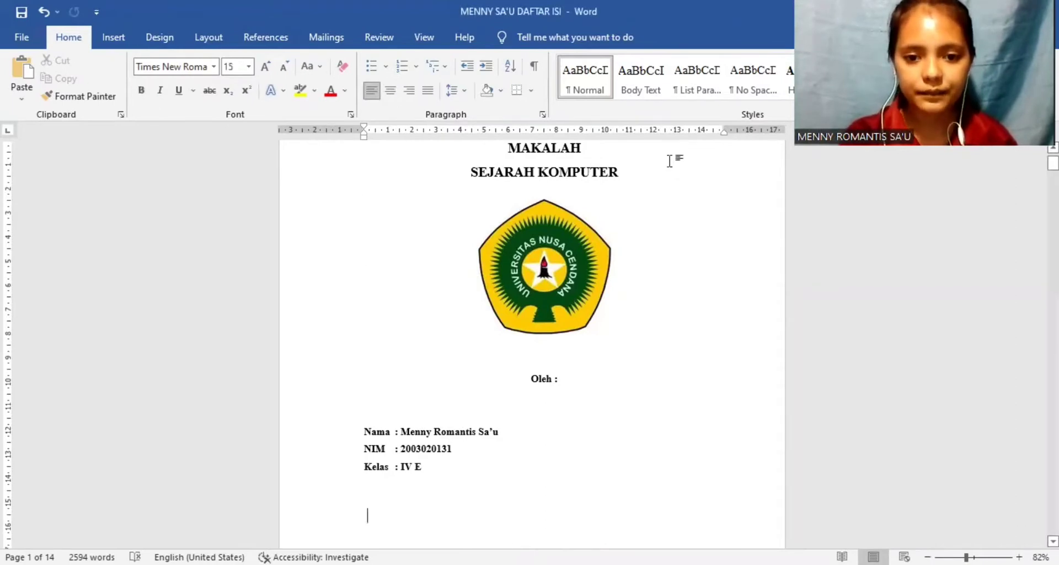
key(Down)
key(Down)
key(Down)
key(Down)
key(Down)
key(Down)
key(Down)
key(Down)
key(Down)
key(Down)
key(Down)
key(Down)
key(Down)
key(Down)
key(Down)
key(Down)
key(Down)
key(Down)
key(Down)
key(Down)
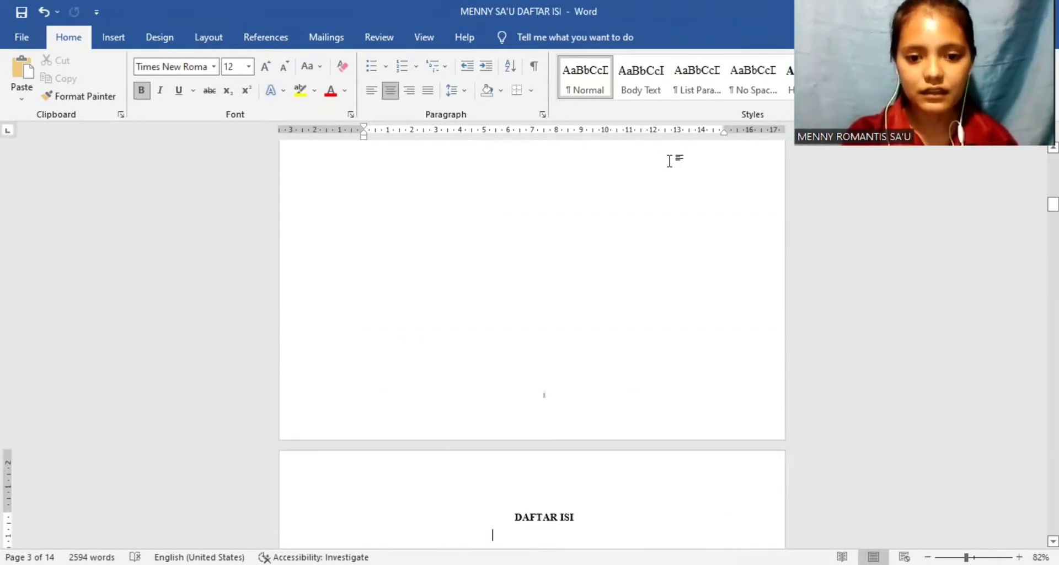
click(582, 517)
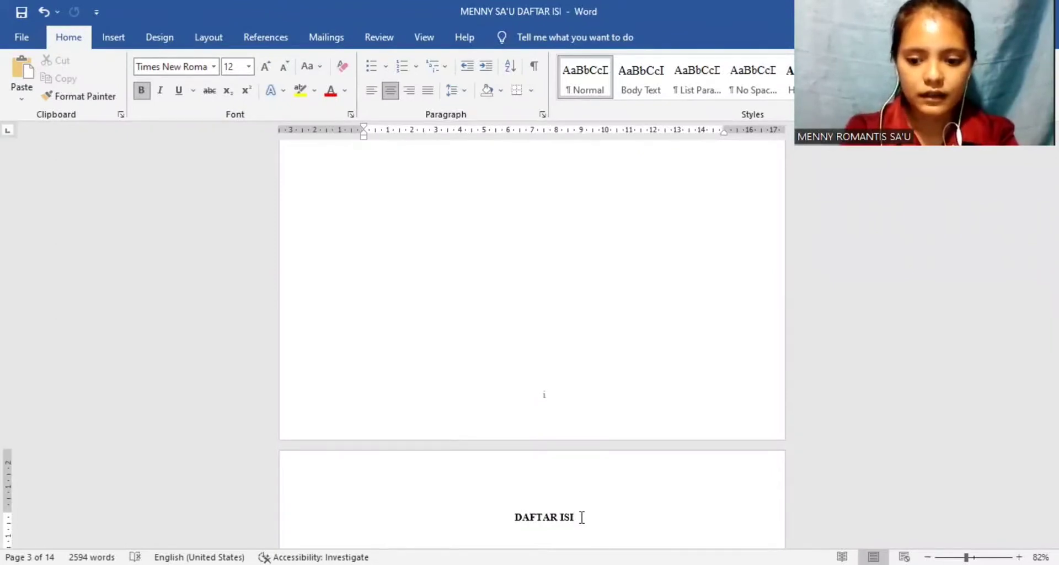
key(Return)
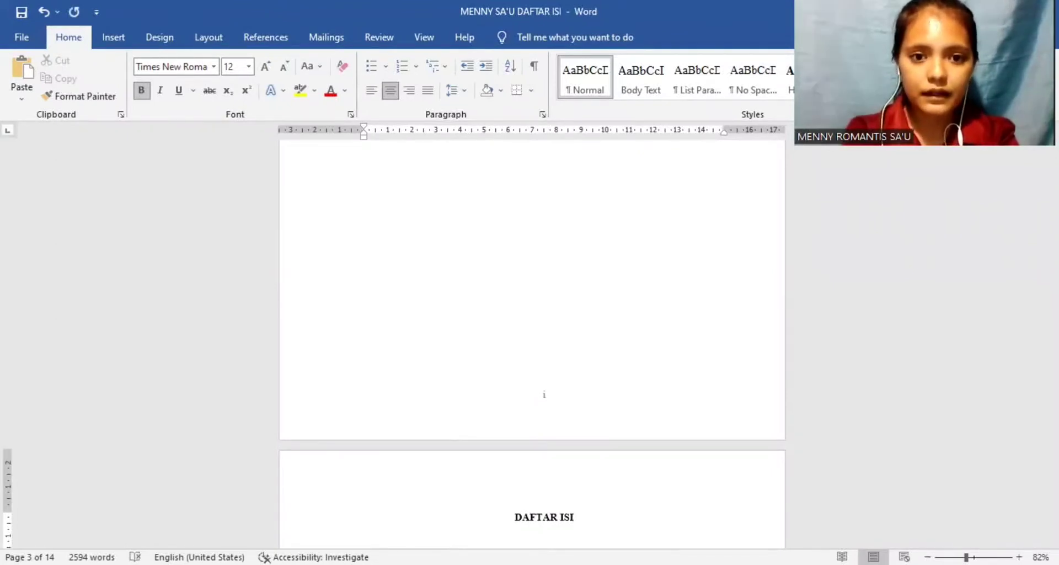
Step: Look through the cover, KATA PENGANTAR and DAFTAR ISI pages of the paper
drag(467, 206, 425, 99)
click(634, 375)
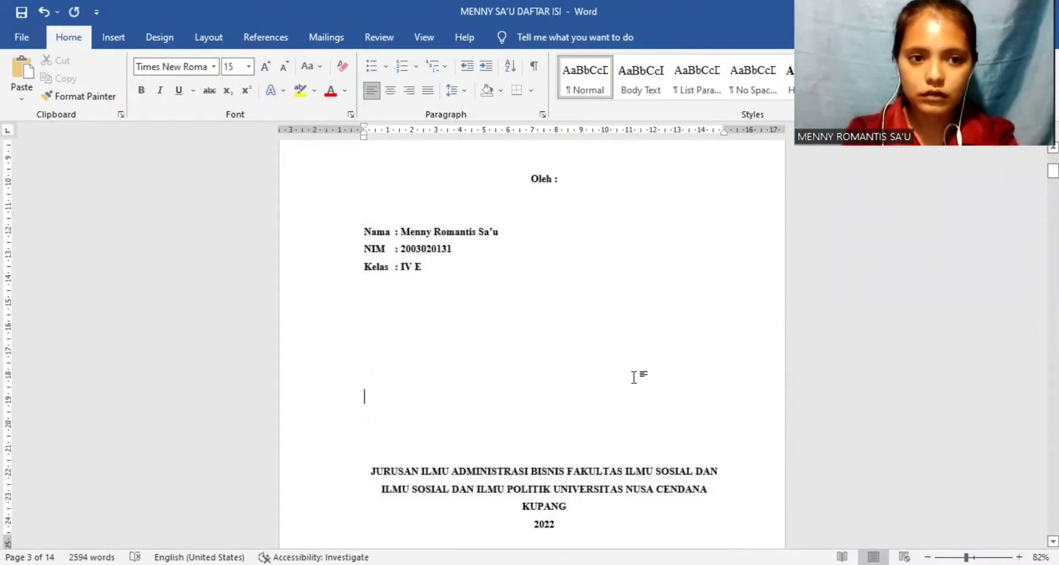
scroll(634, 378, down, 3)
key(Down)
key(Down)
key(Down)
key(Down)
key(Down)
key(Down)
key(Down)
key(Down)
key(Down)
key(Down)
key(Down)
key(Down)
key(Down)
key(Down)
key(Down)
key(Down)
key(Down)
key(Down)
key(Down)
key(Down)
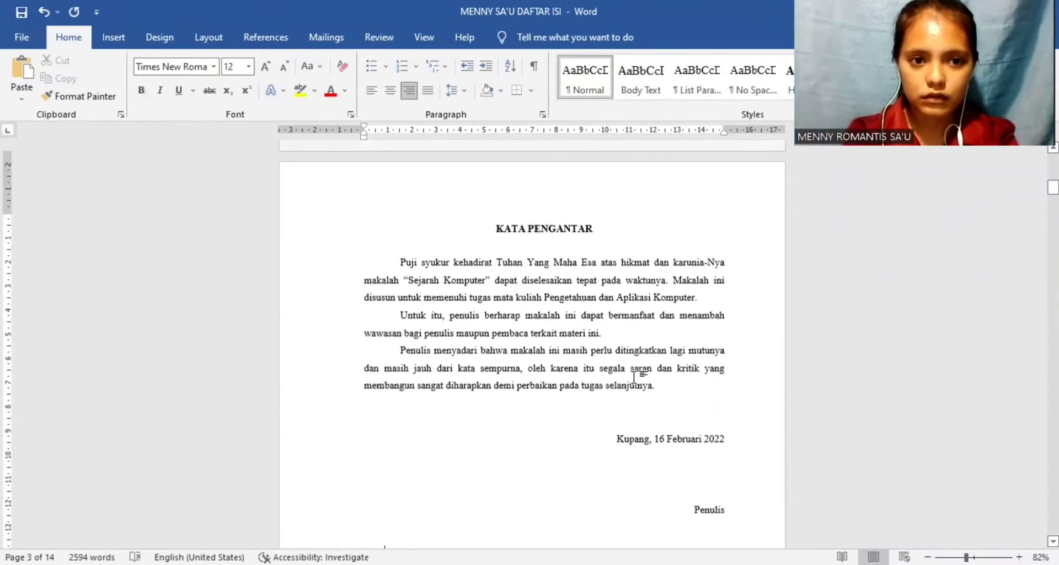
key(Up)
key(Up)
key(Up)
key(Up)
key(Up)
key(Up)
key(Up)
key(Up)
key(Up)
key(Up)
key(Up)
key(Up)
key(Up)
key(Up)
key(Up)
key(Up)
key(Up)
key(Up)
key(Up)
key(Up)
key(Up)
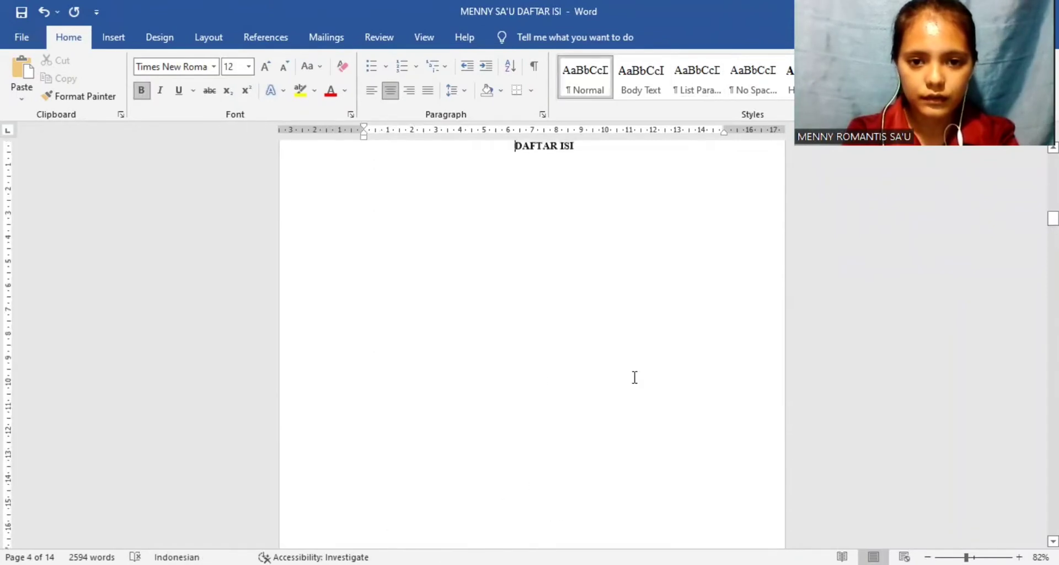
Step: Justify the empty line beneath the DAFTAR ISI heading and turn off bold for it
key(Down)
key(Down)
key(Down)
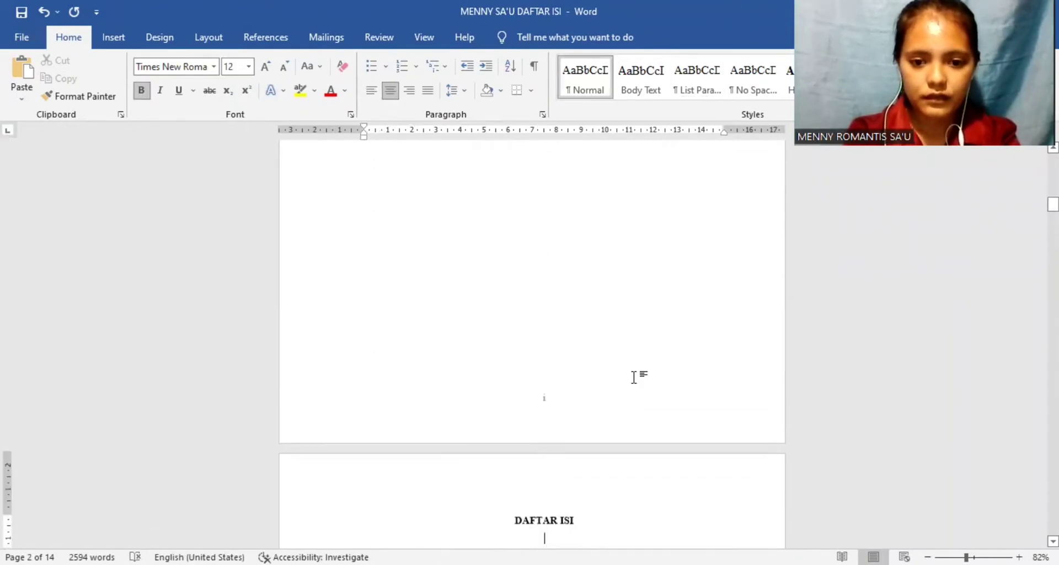
click(429, 91)
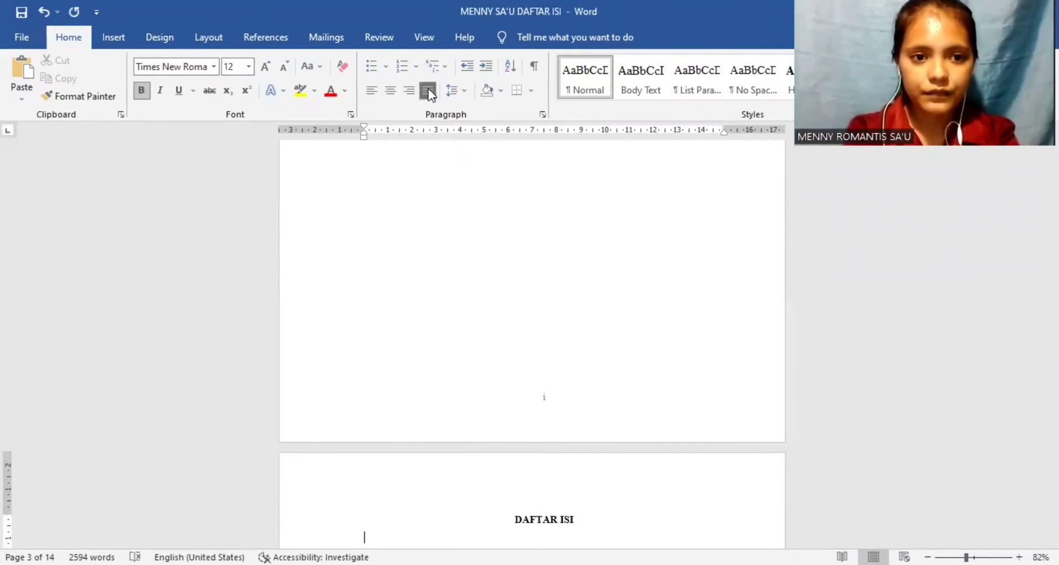
click(142, 91)
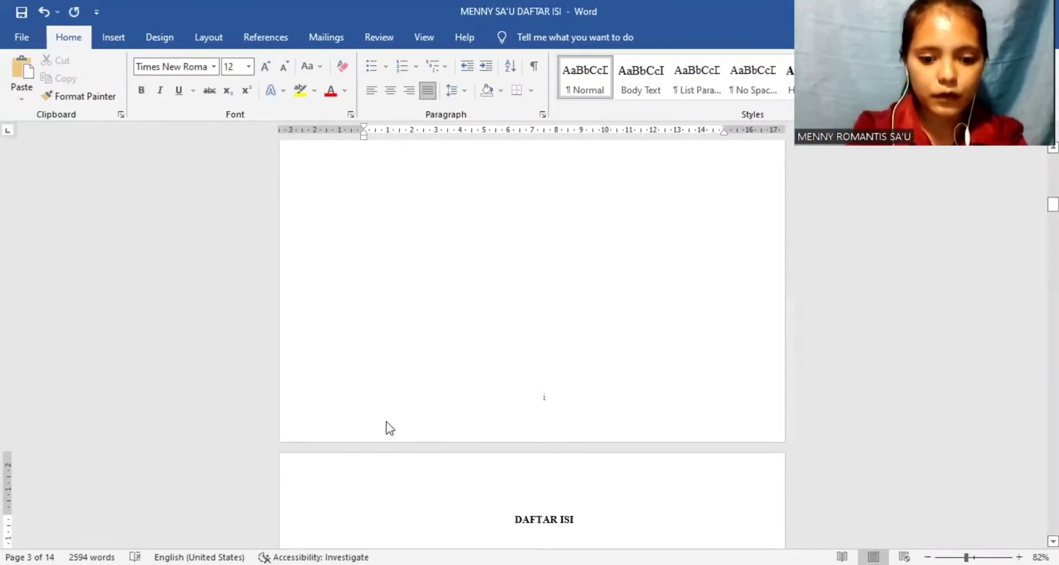
Step: Enter "Kata Pengantar" and "Daftar Isi" on separate lines beneath the DAFTAR ISI heading
text(Kata )
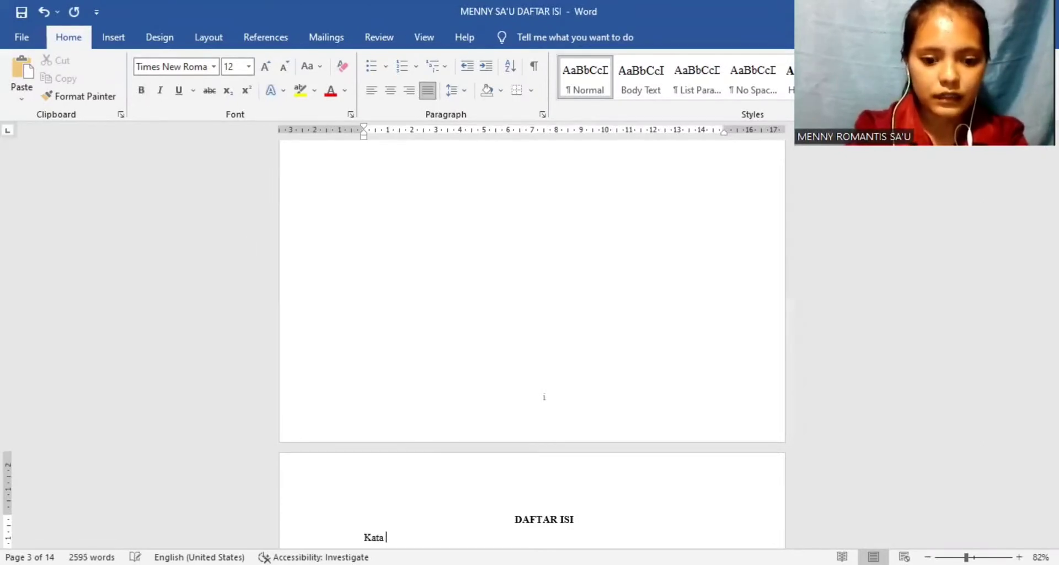
text(Pengantar)
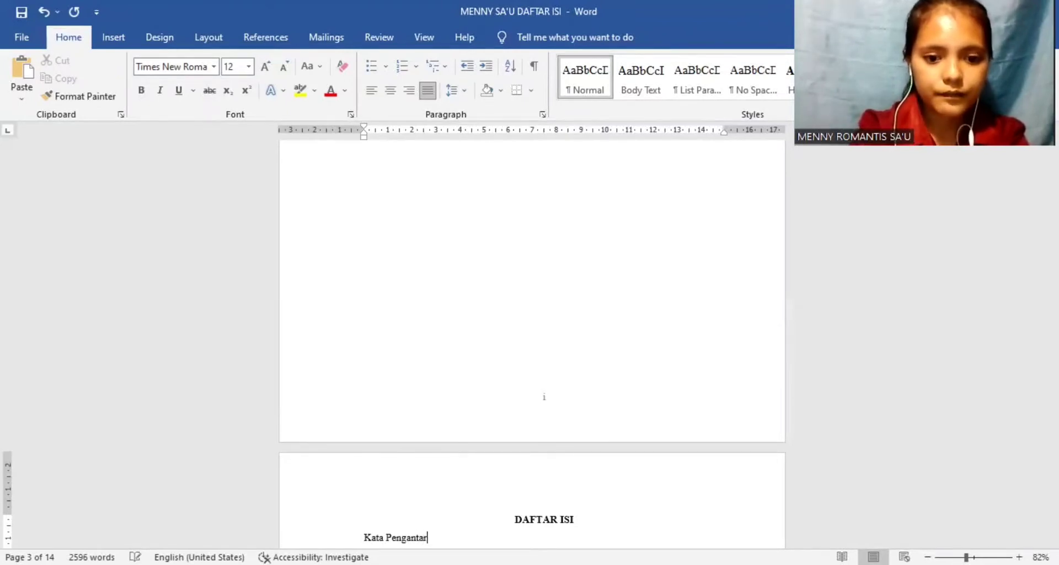
key(Return)
text(daf)
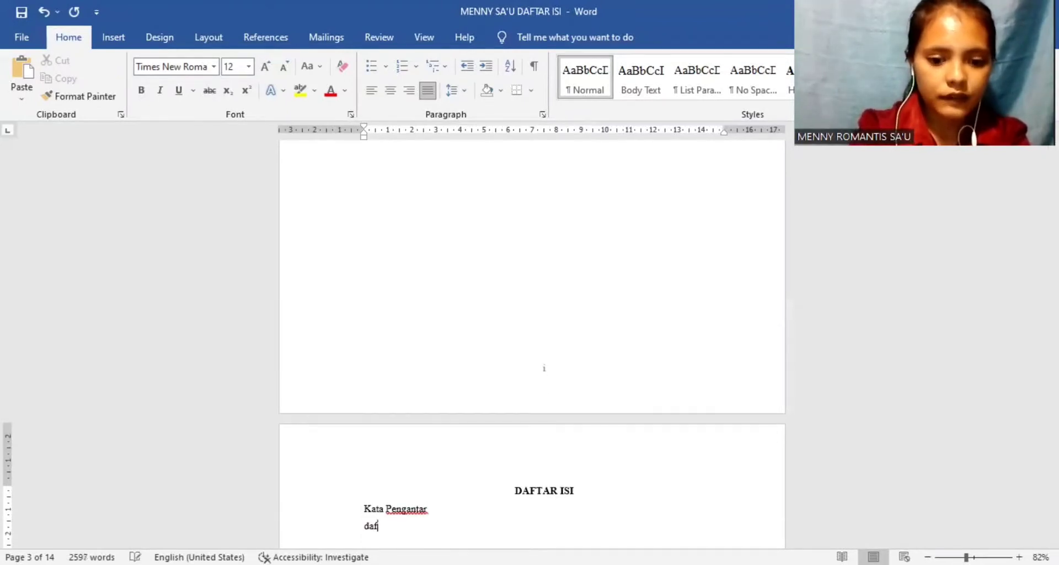
text(tar Isi)
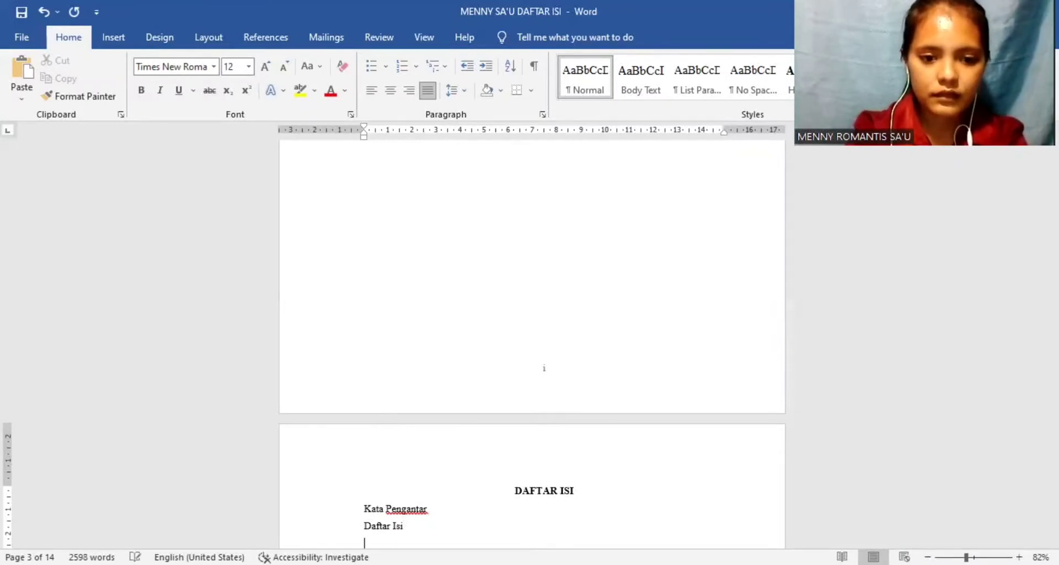
Step: Add the chapter entries "BAB I : PENDAHULUAN" and "BAB II : PEMBAHASAN" on separate lines below Daftar Isi
key(Return)
key(Caps_Lock)
text(BAB I)
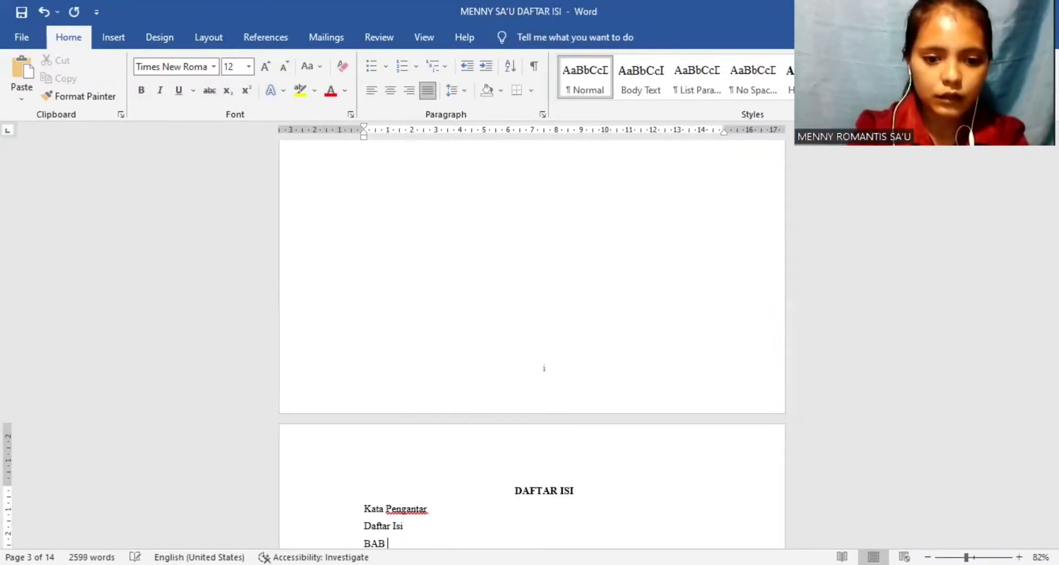
text( : PEND)
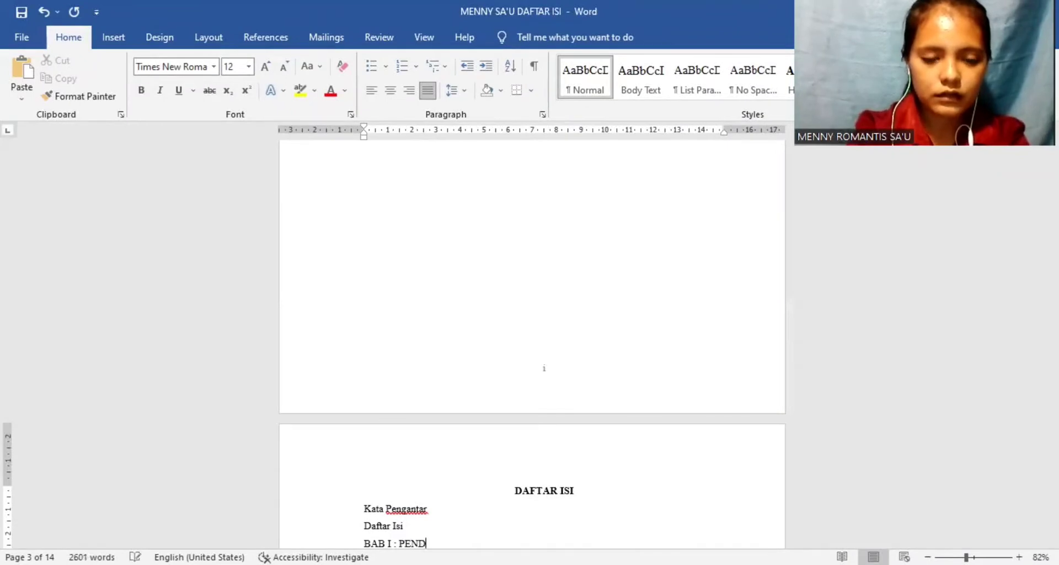
text(AHULUAN)
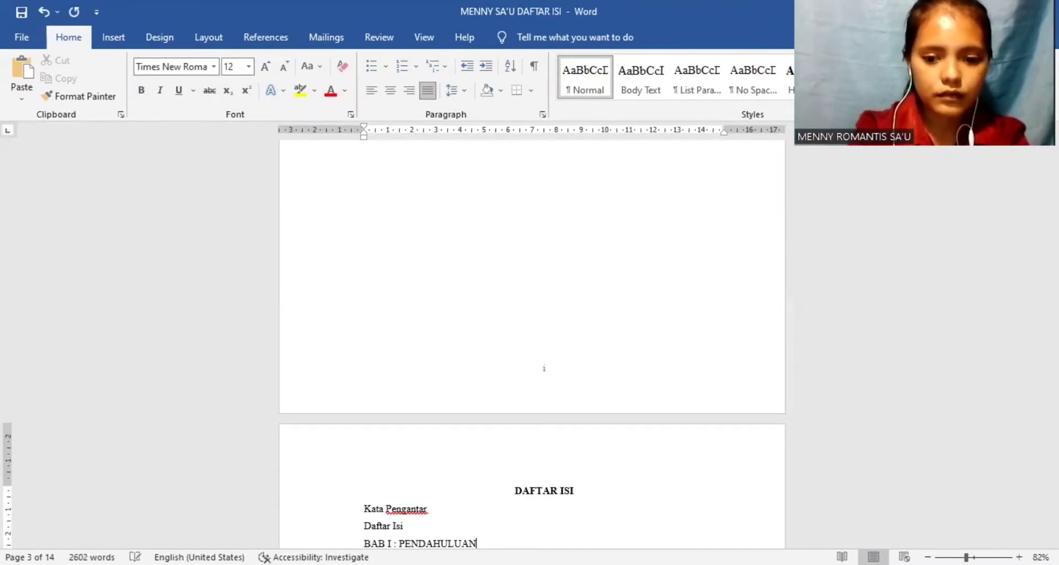
key(Return)
text(BA)
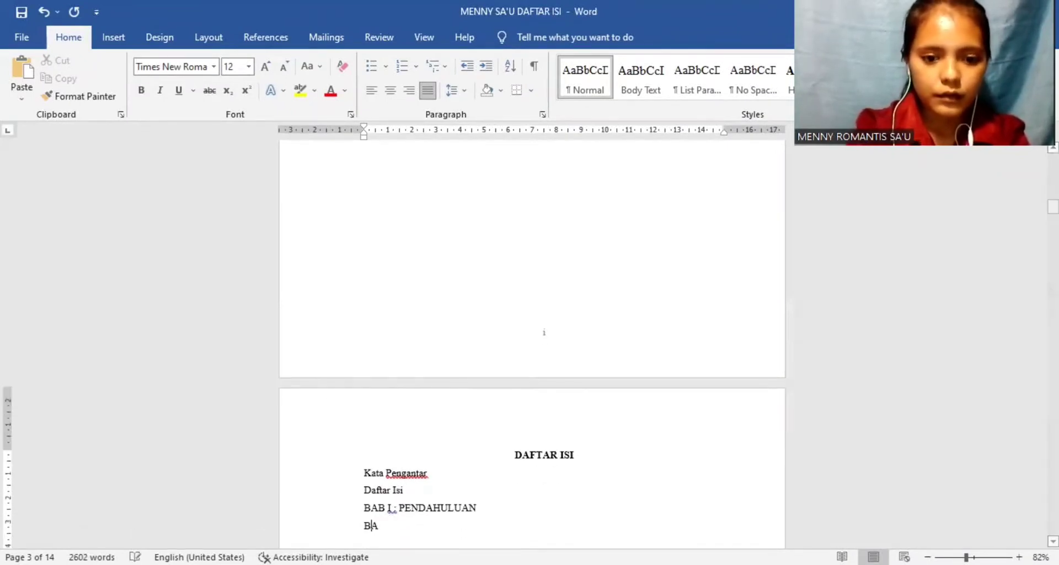
text(B II : )
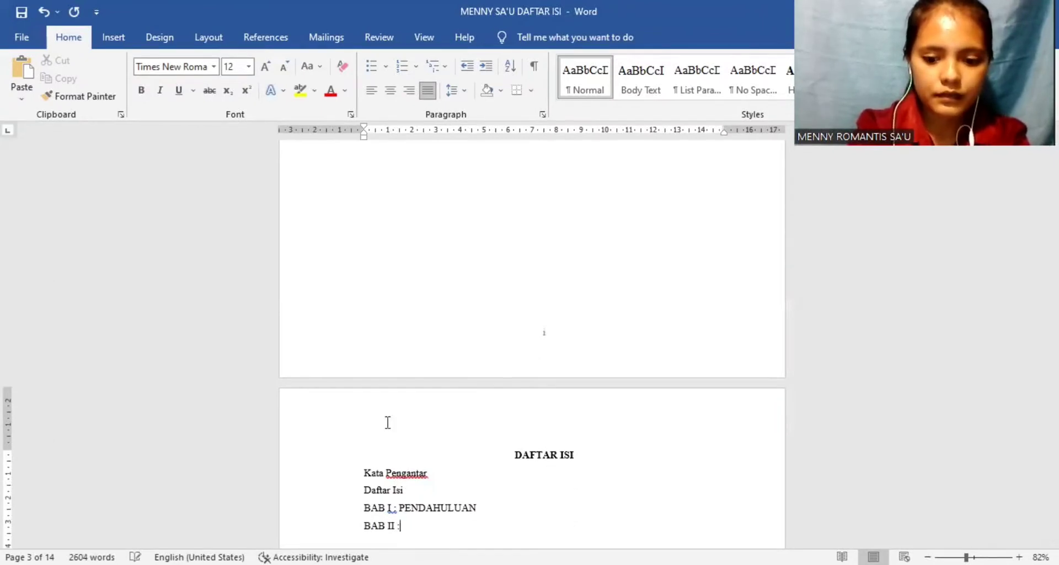
text(PEMBAHASAN)
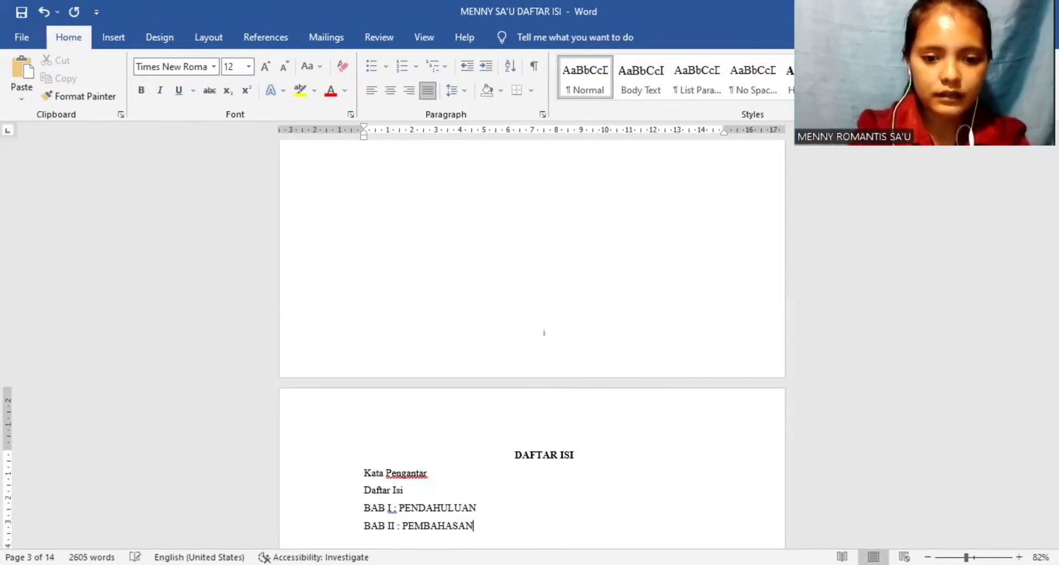
Step: Add the entries "BAB III : PENUTUP" and "Daftar Pustaka" on separate lines at the end of the contents list
key(Return)
text(BAB III)
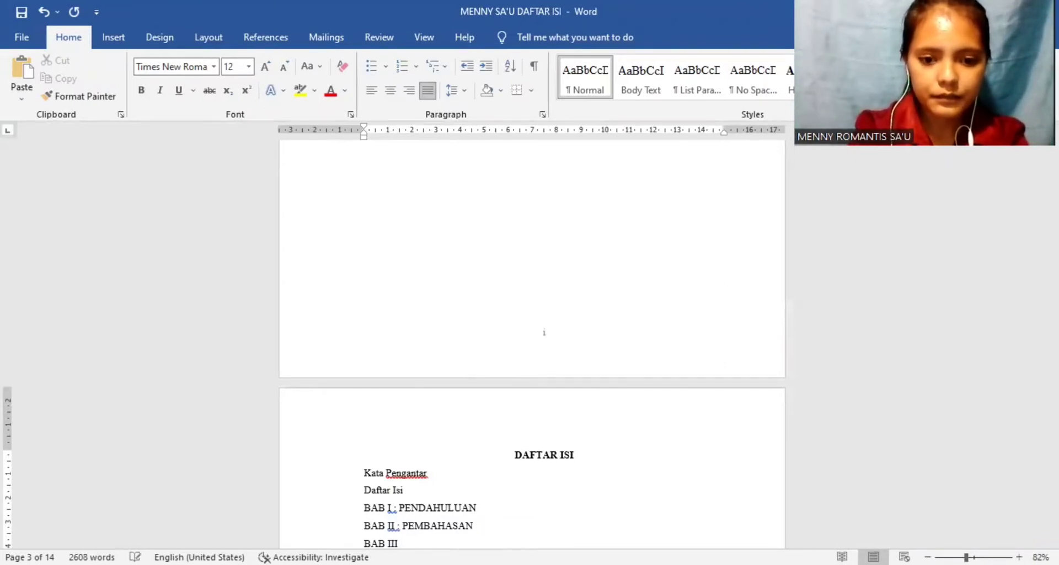
text( : PENUTUP)
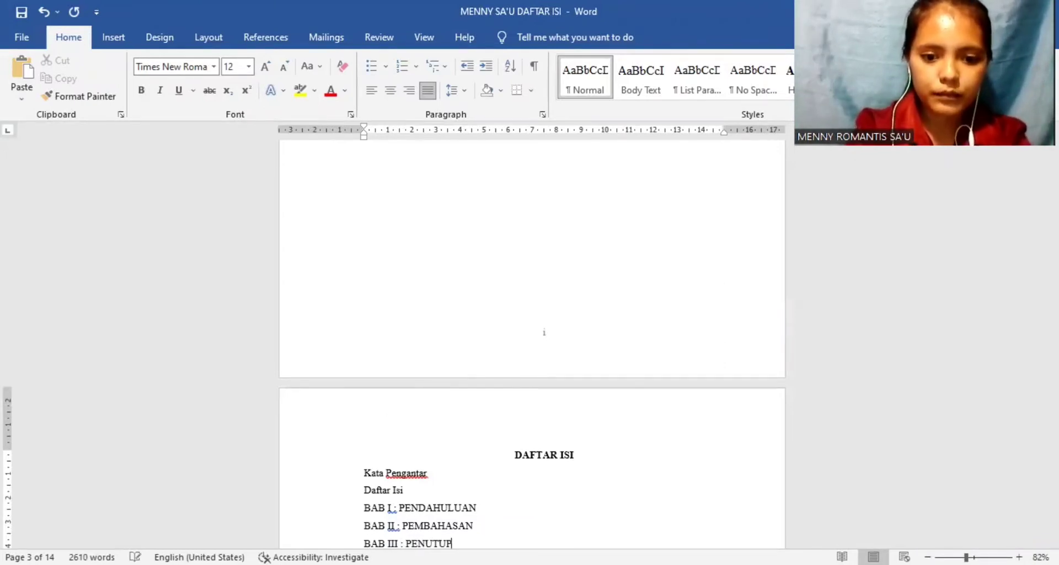
key(Return)
text(DA)
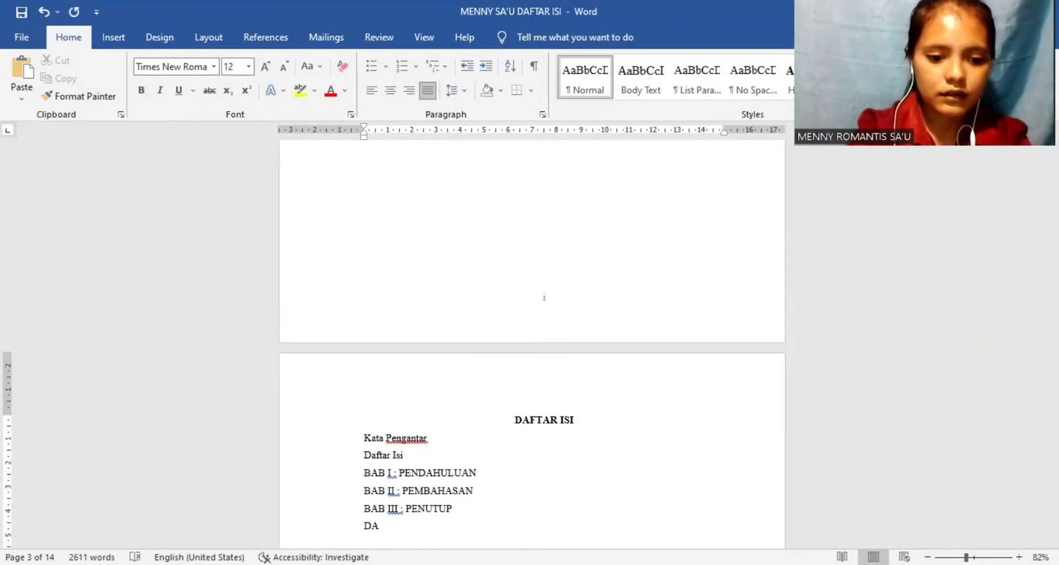
key(BackSpace)
text(aftar )
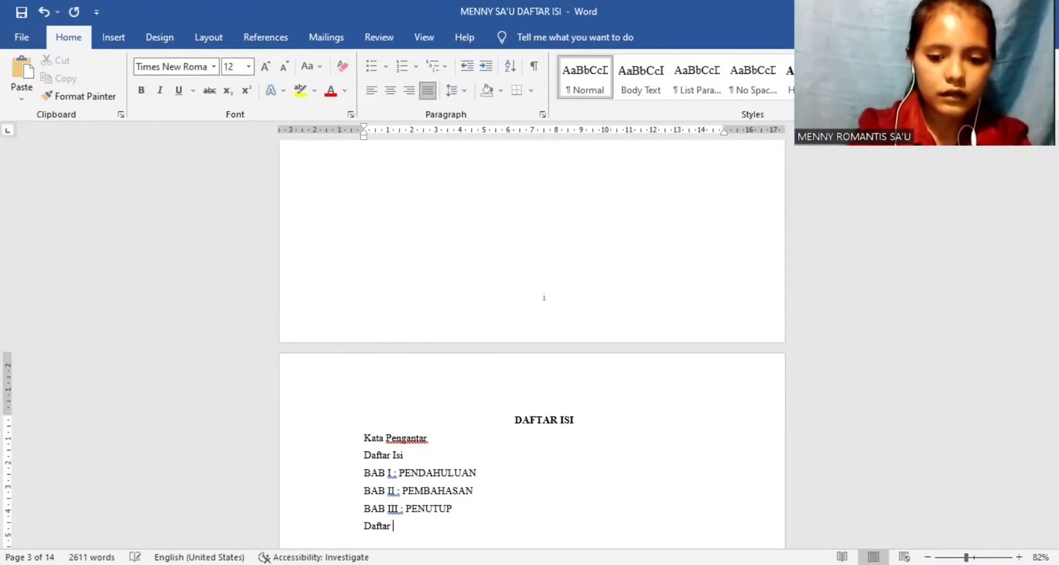
text(Pus)
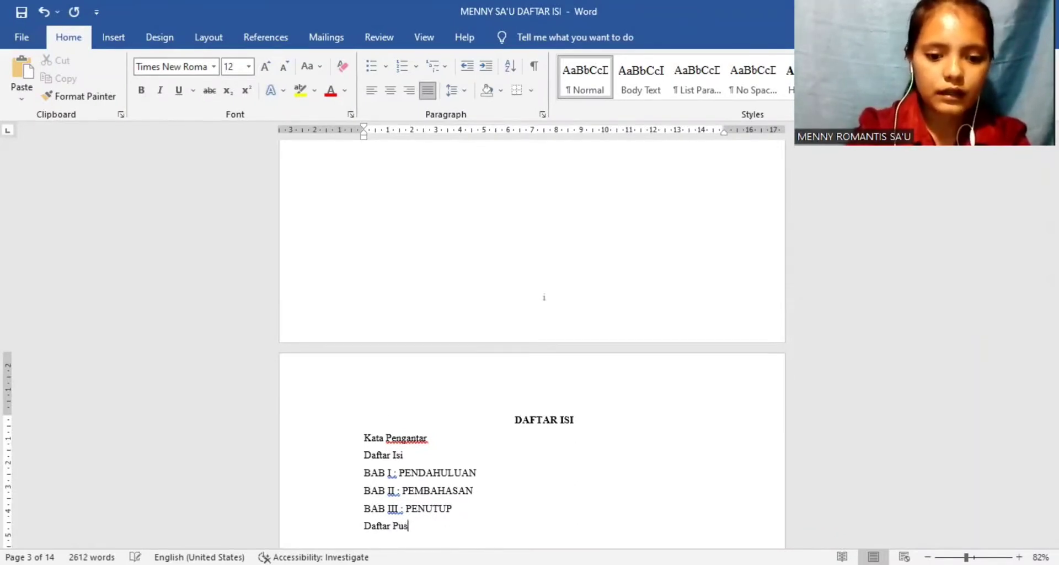
text(taka)
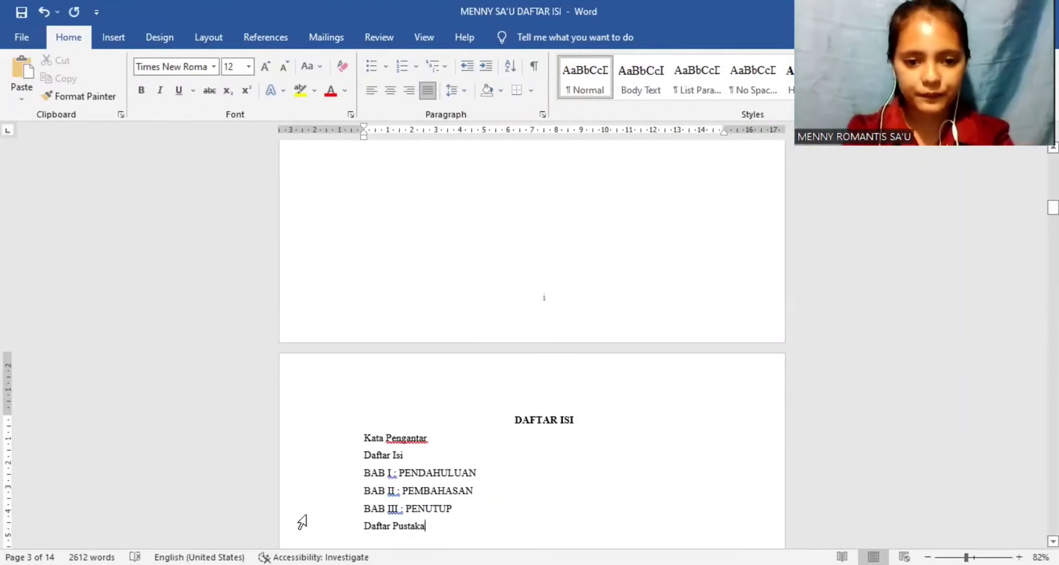
Step: Insert a line under BAB I : PENDAHULUAN with 1.1, 1.2, 1.3 numbering and enter "Latar Belakang" as item 1.1
click(478, 473)
key(Return)
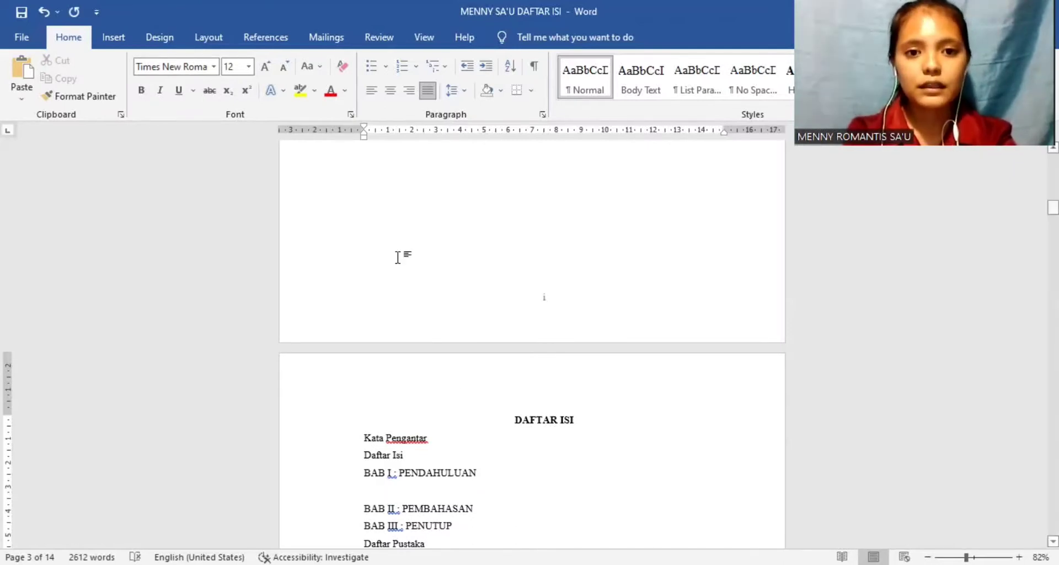
click(416, 72)
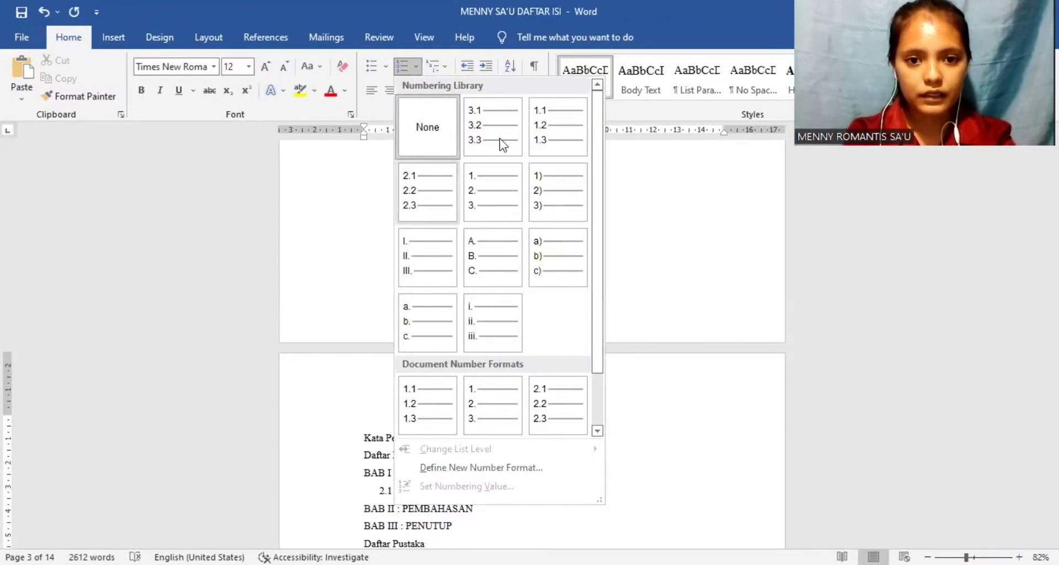
click(544, 135)
text(Latar Belakang)
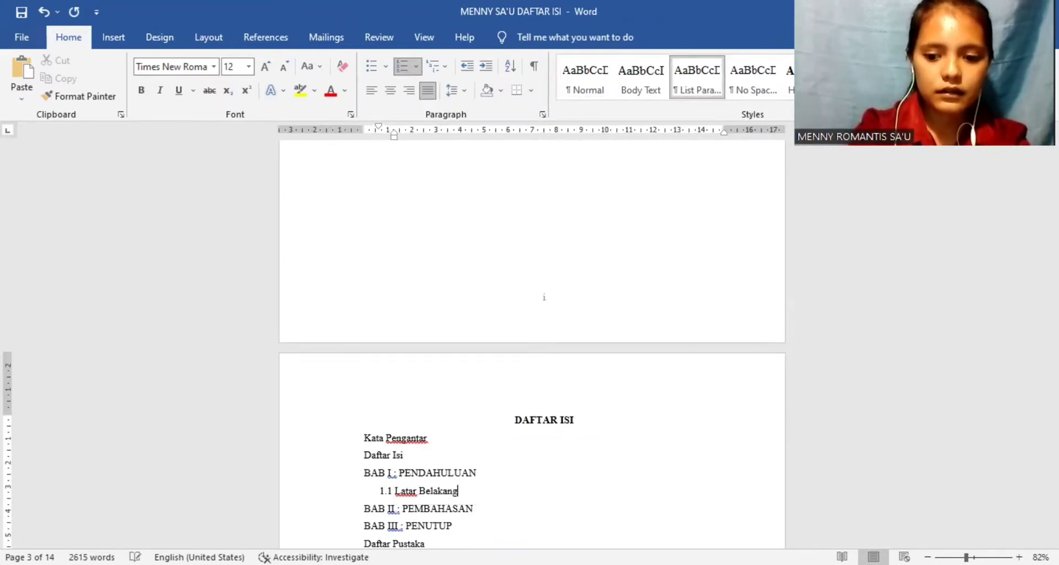
Step: Add the numbered items 1.2 "Rumusan Masalah" and 1.3 "Tujuan Penulisan" under BAB I
key(Return)
text(Rumusan)
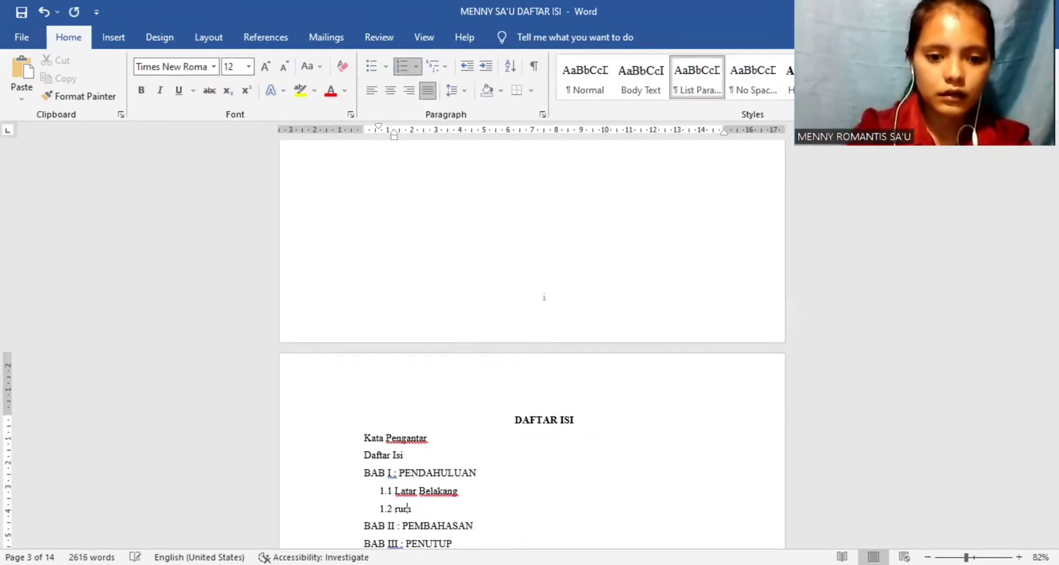
key(Caps_Lock)
text(Ma)
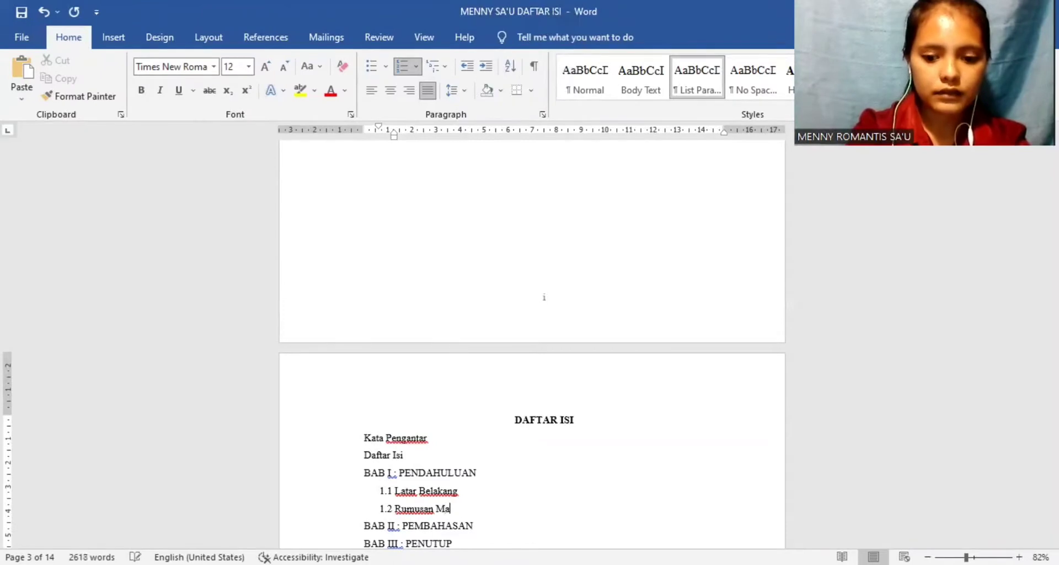
text(salah)
key(Return)
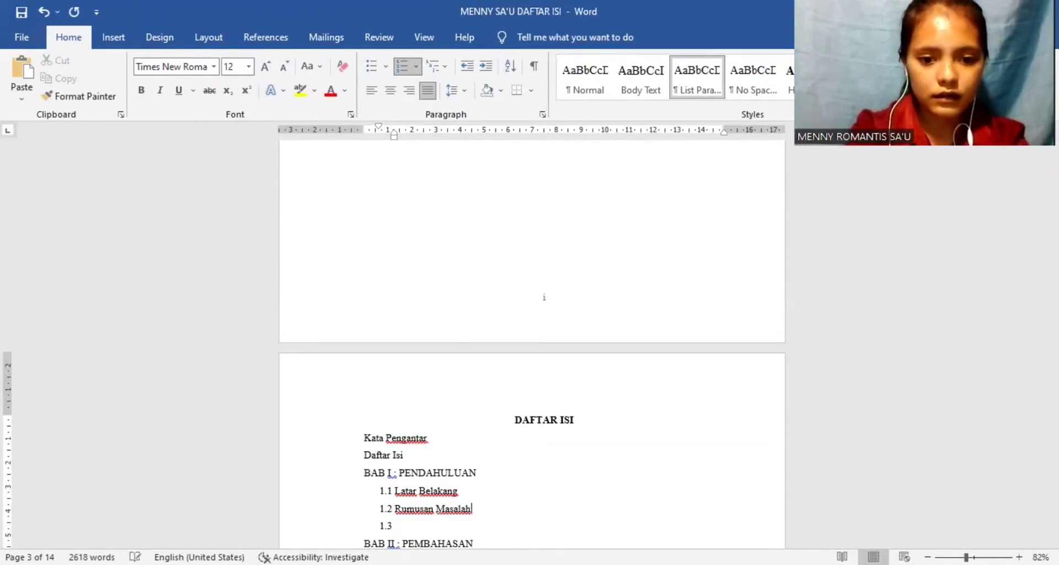
text(t)
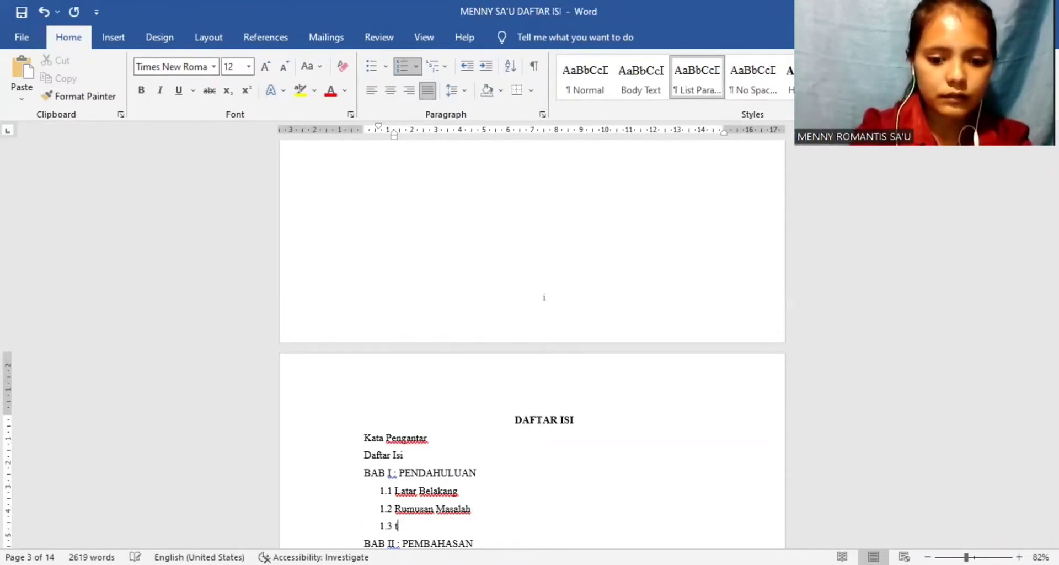
text(ujuan Pen)
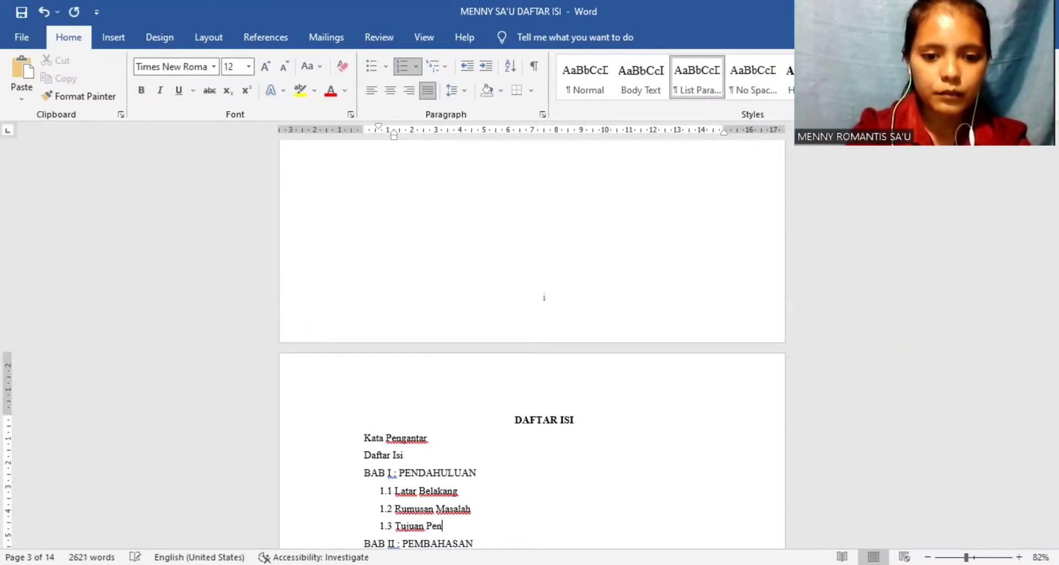
text(ulisan)
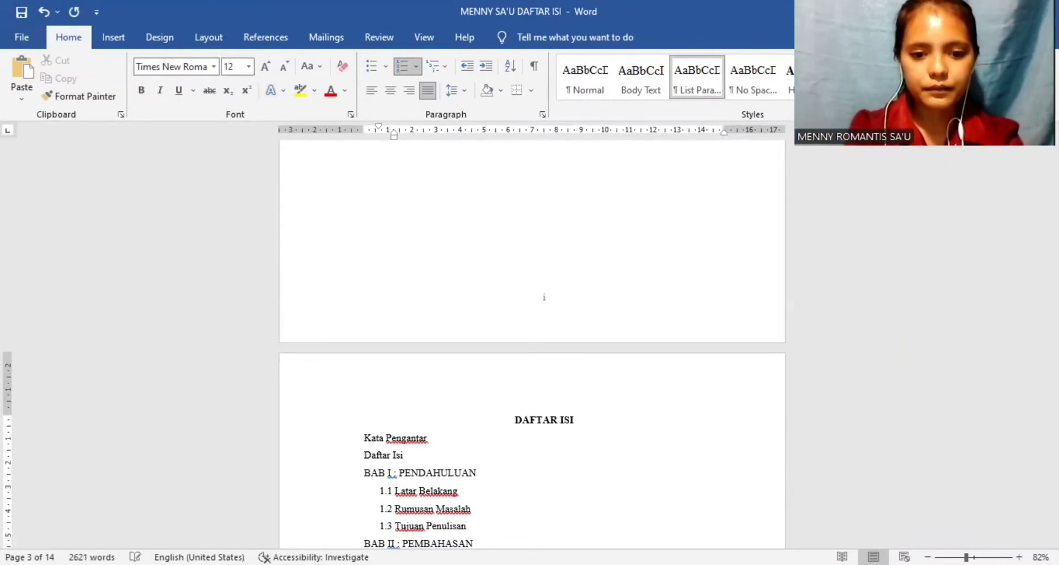
Step: Insert a line below BAB II : PEMBAHASAN and apply the 1., 2., 3. numbering to it
key(Down)
key(Down)
key(Down)
key(Down)
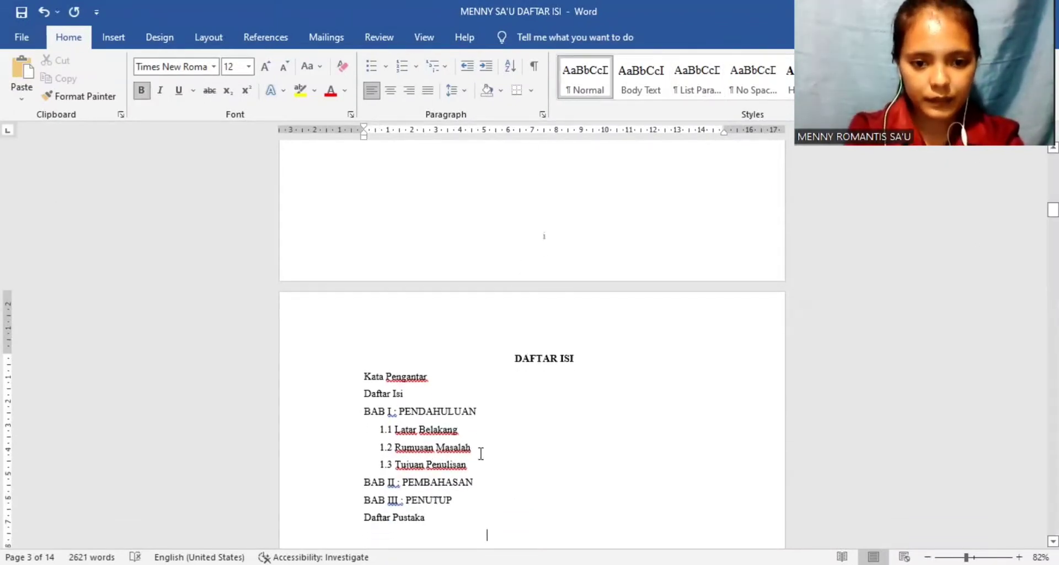
click(481, 475)
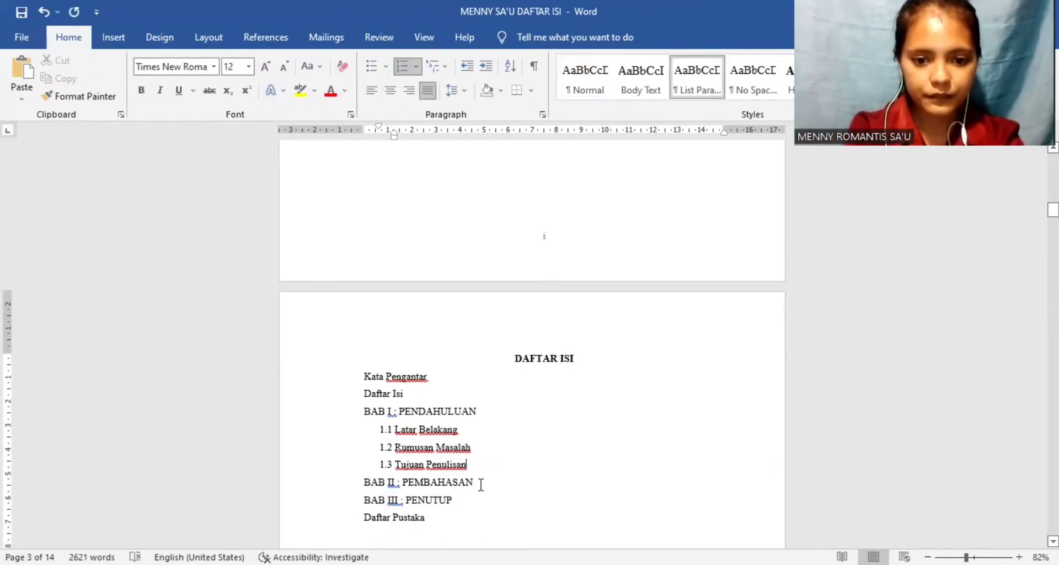
key(Return)
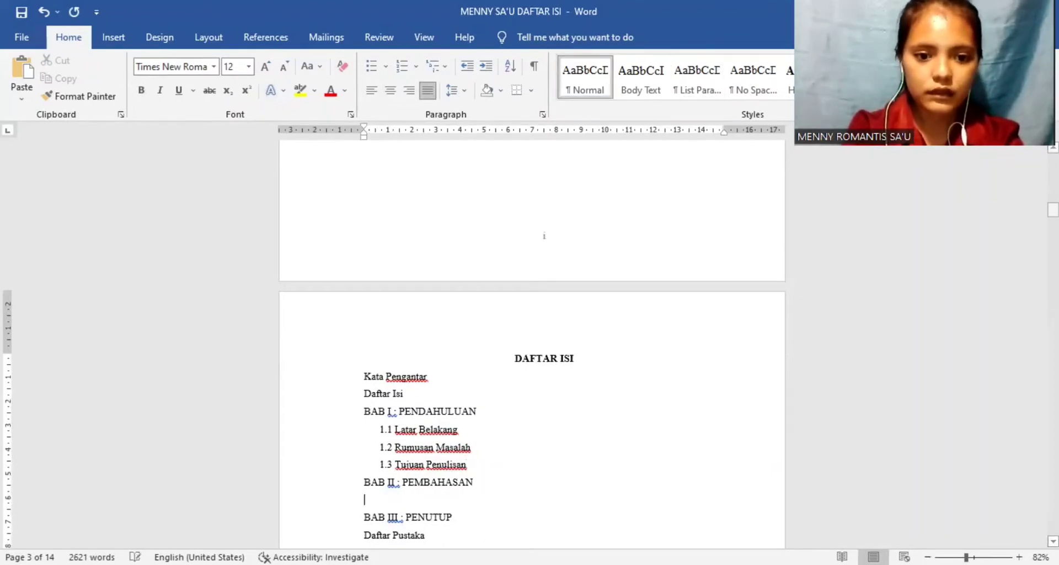
click(415, 67)
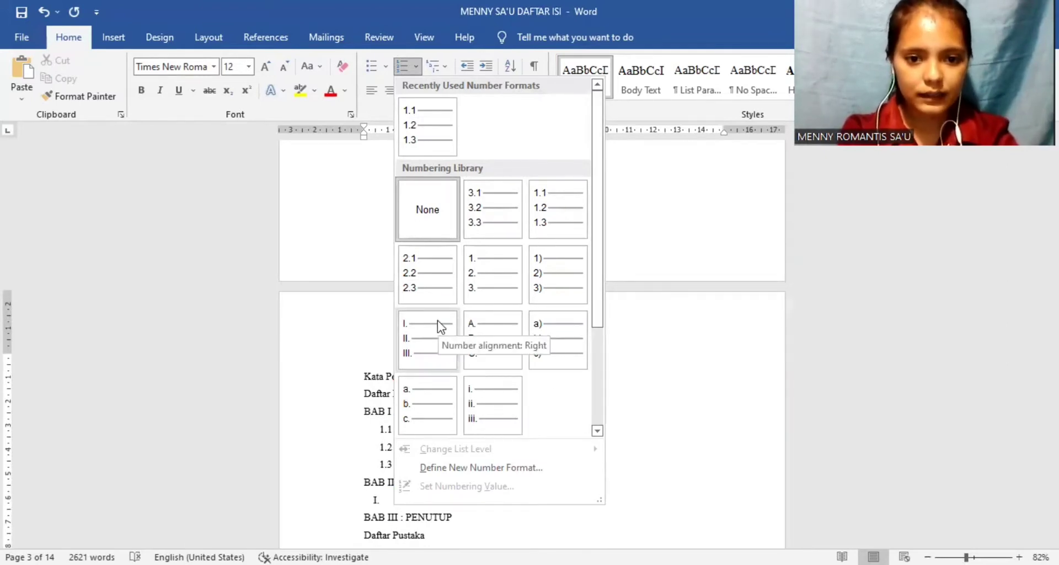
click(481, 278)
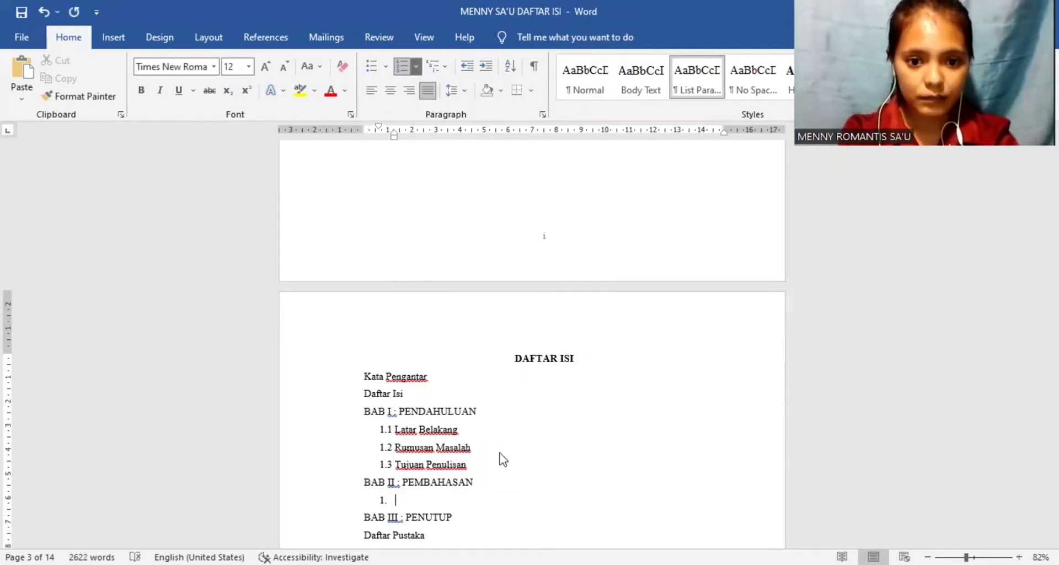
Step: Define a new number format for the line under BAB II so its items are numbered 2.1, 2.2, 2.3 without a trailing period
click(416, 66)
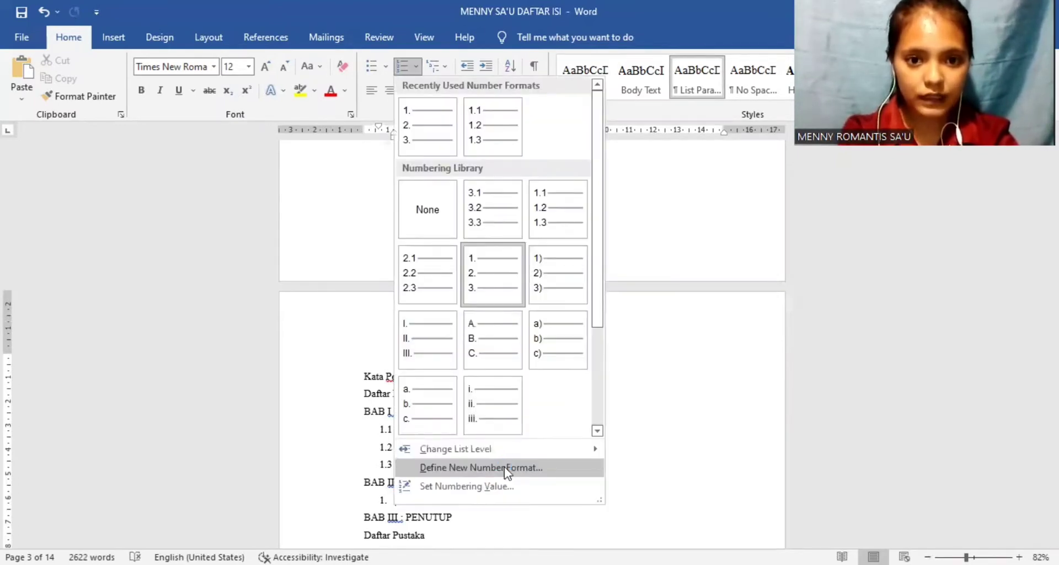
click(442, 533)
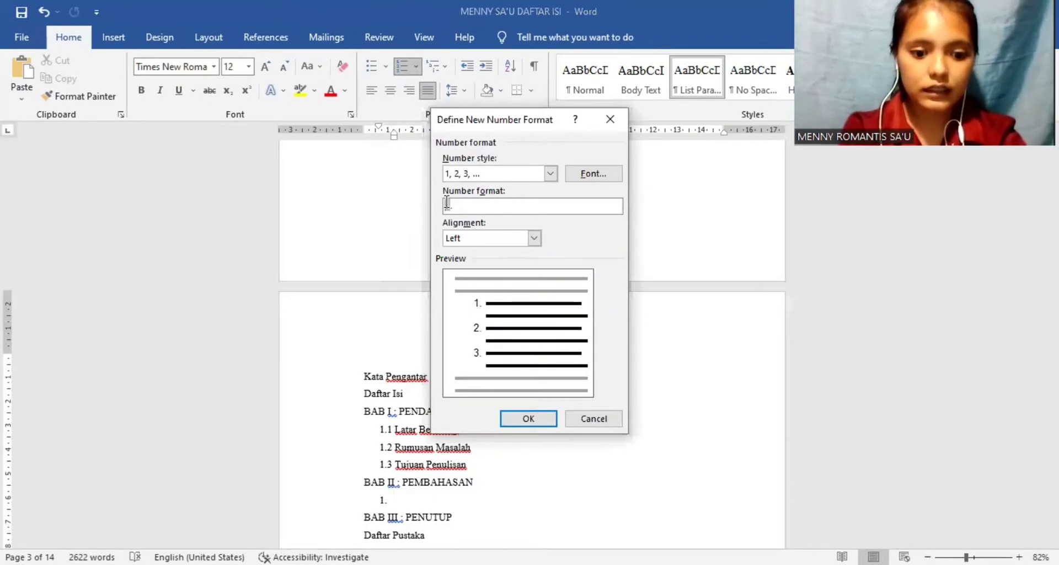
click(447, 205)
text(2.)
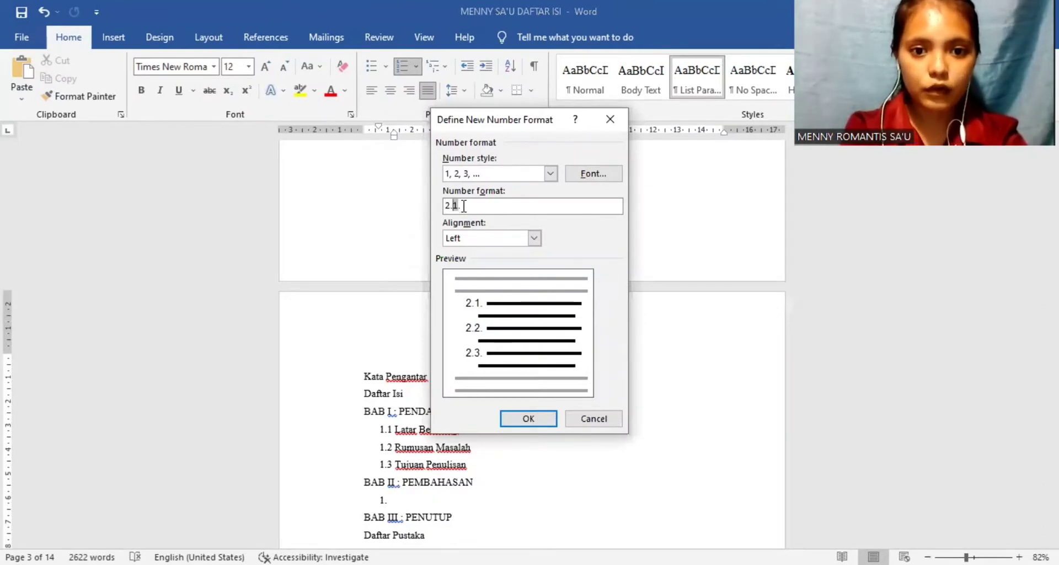
key(BackSpace)
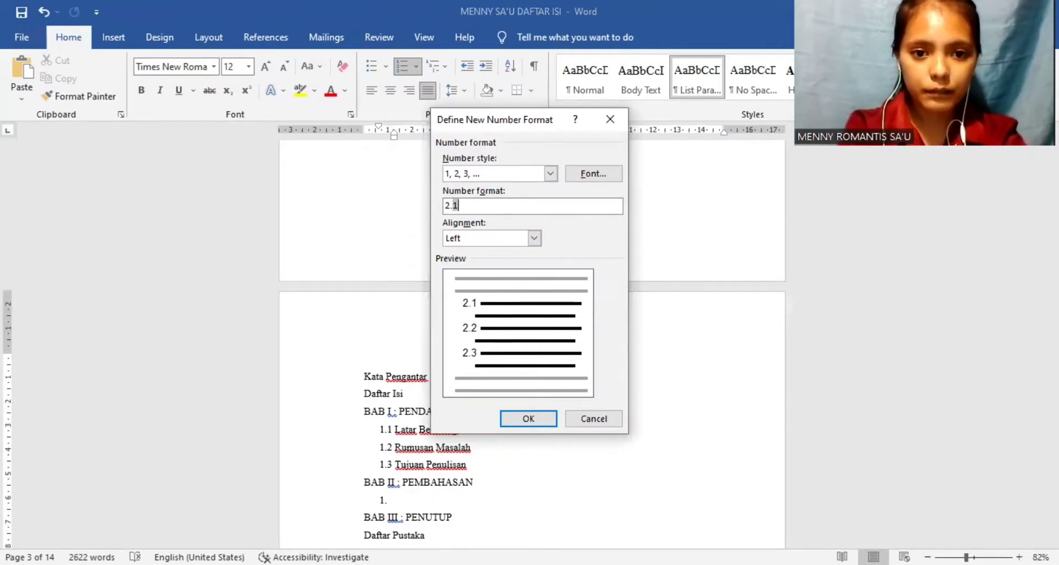
click(520, 419)
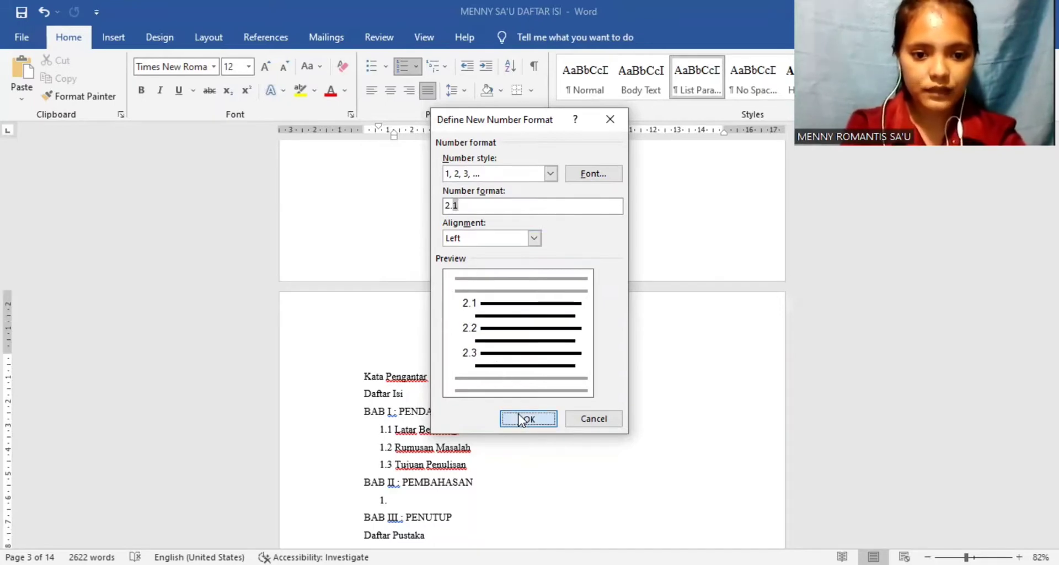
Step: Enter the numbered items 2.1 "Sejarah Komputer" and 2.2 "Perkembangan Komputer" under BAB II
text(sejarah)
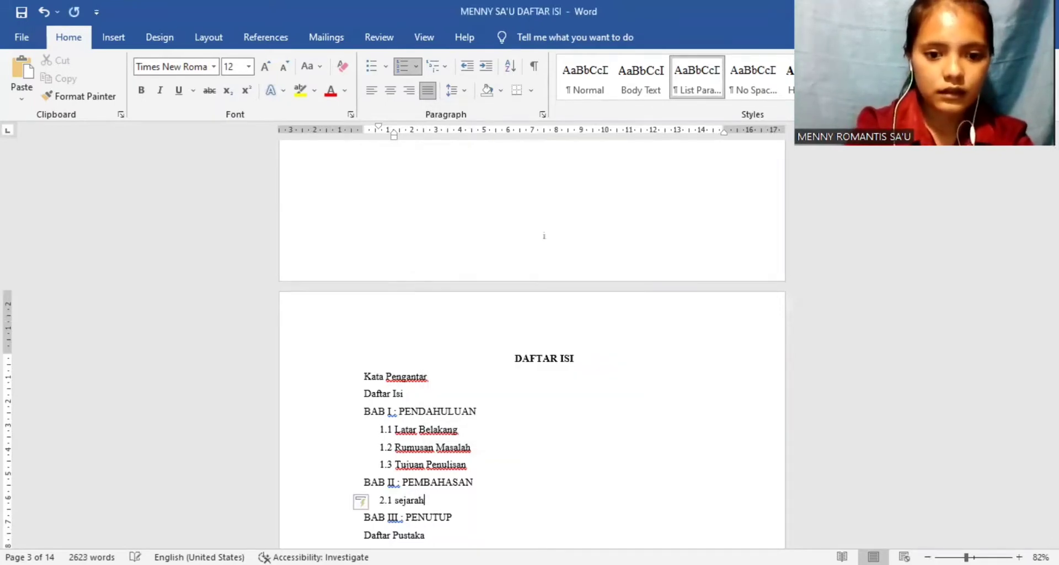
text( Komp)
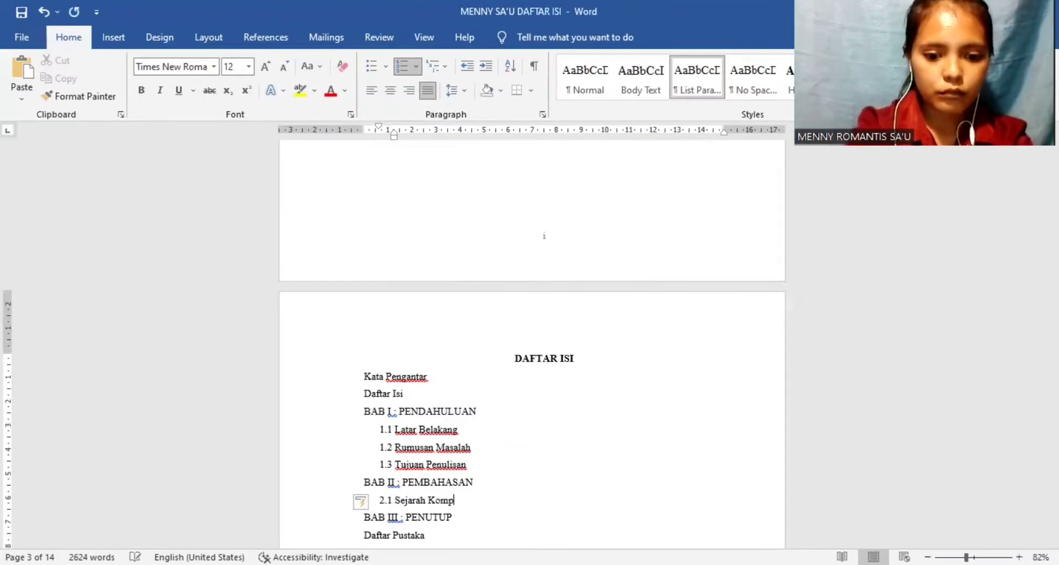
text(uter)
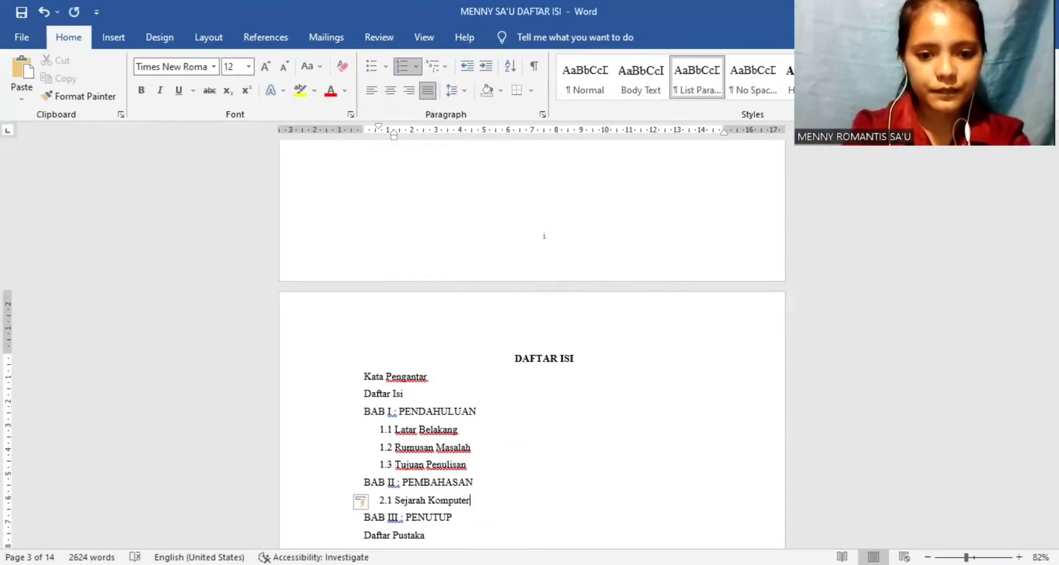
key(Return)
text(perkemban)
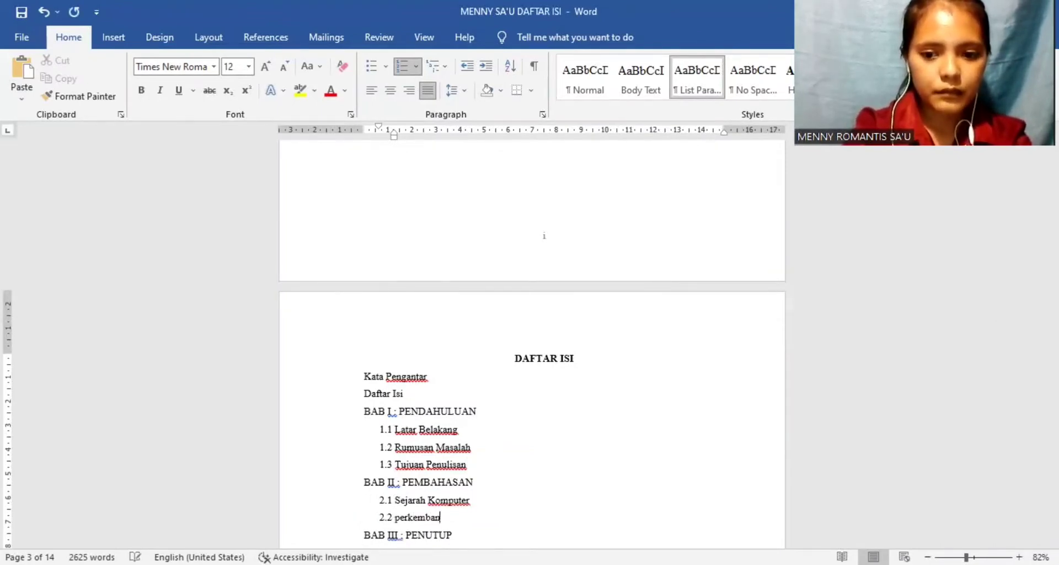
text(gan Kom)
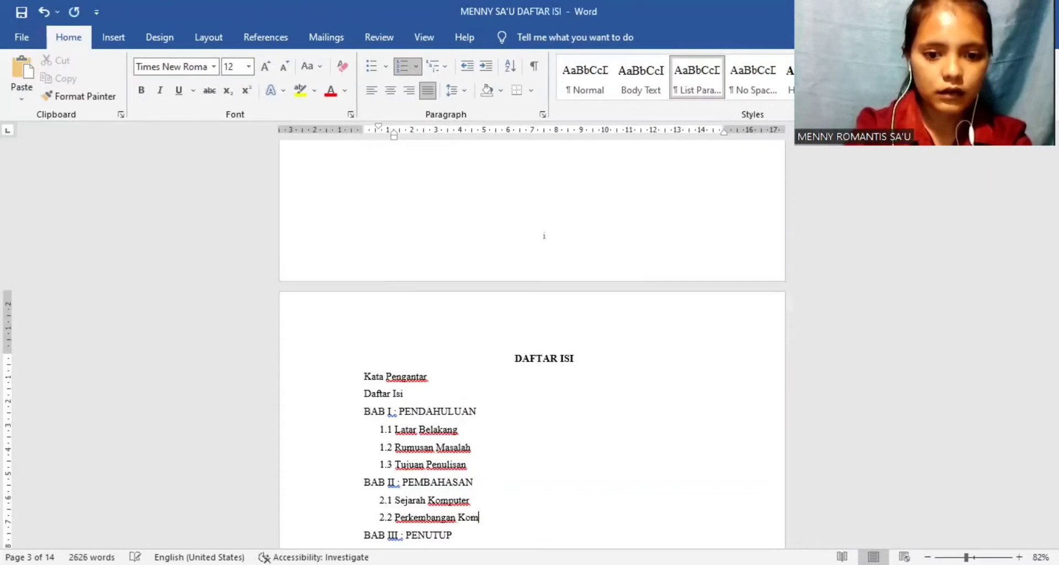
text(puter)
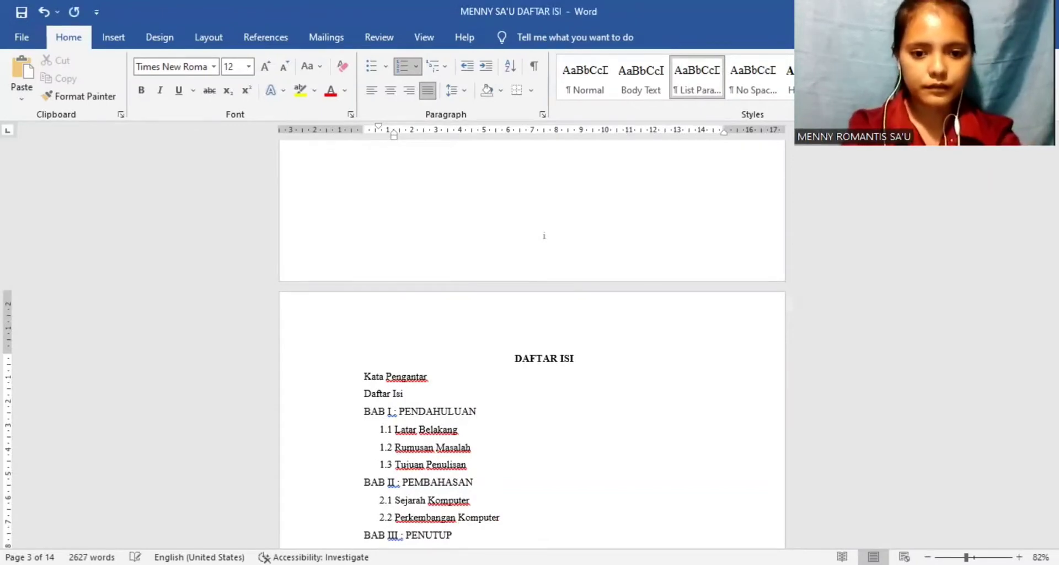
Step: Insert a line under BAB III : PENUTUP with 3.1, 3.2, 3.3 numbering and enter "Kesimpulan" as item 3.1
click(473, 530)
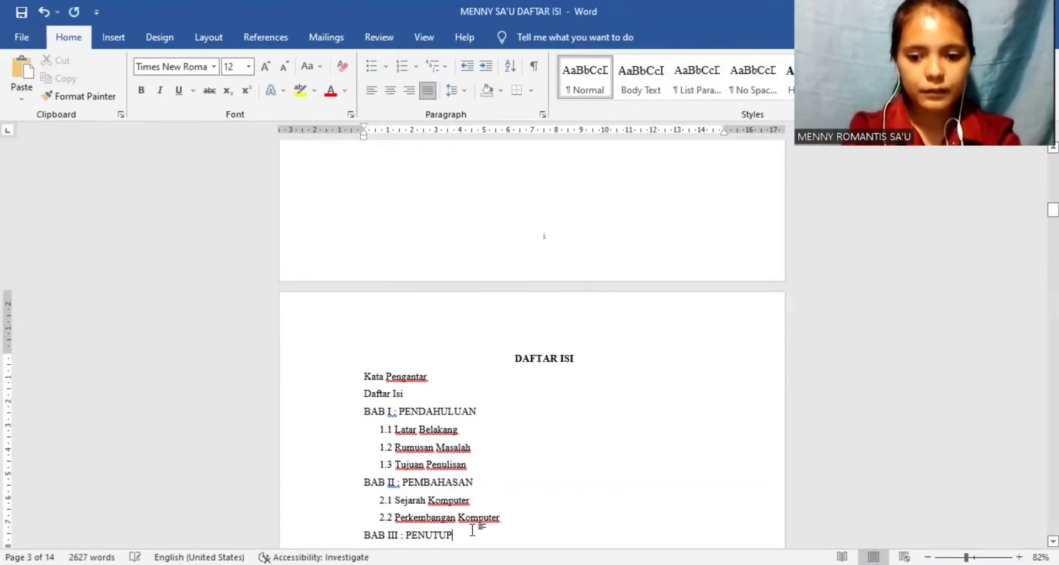
key(Return)
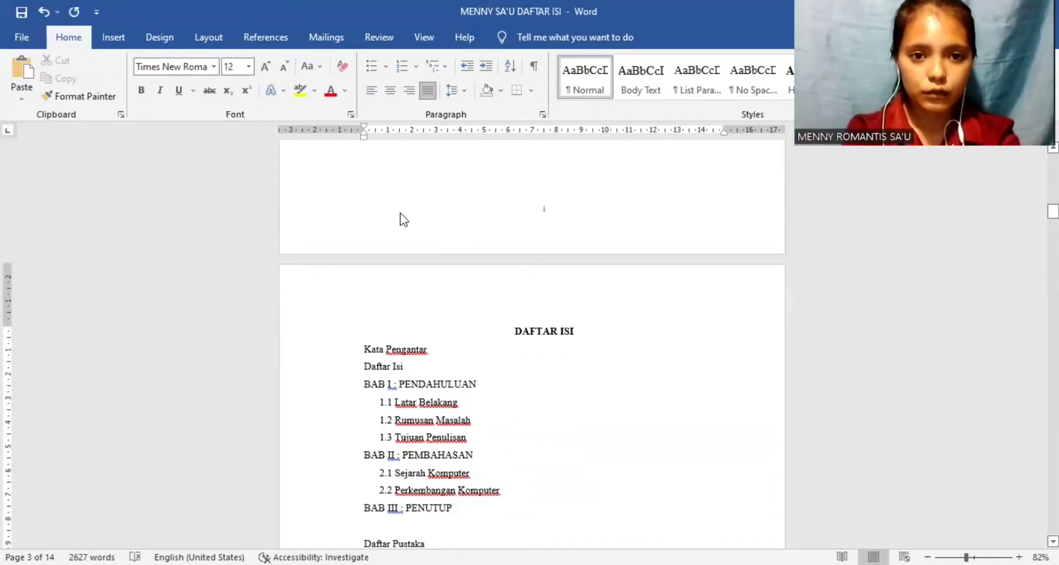
click(417, 67)
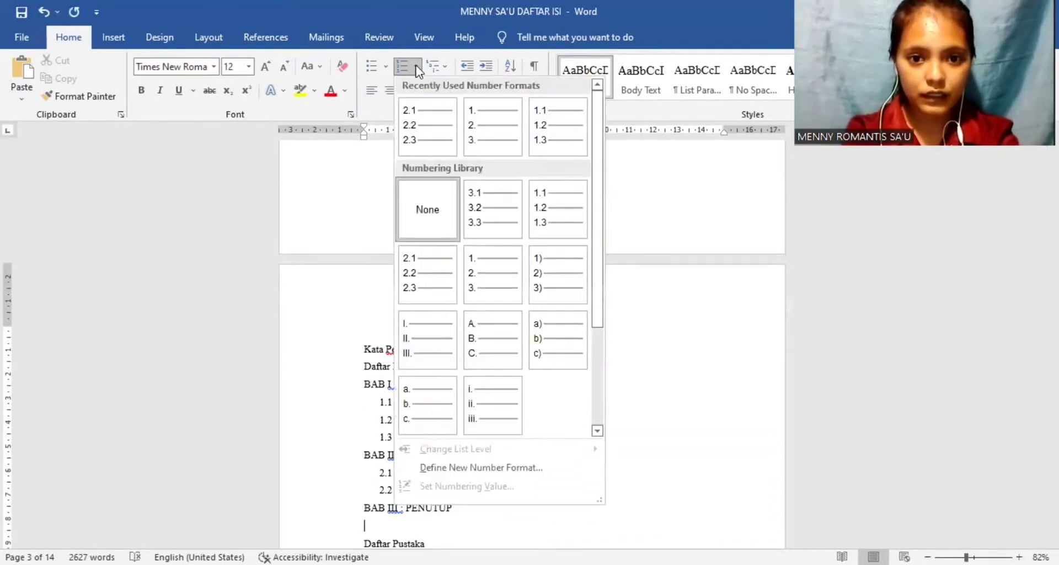
click(476, 207)
text(kesimpulan)
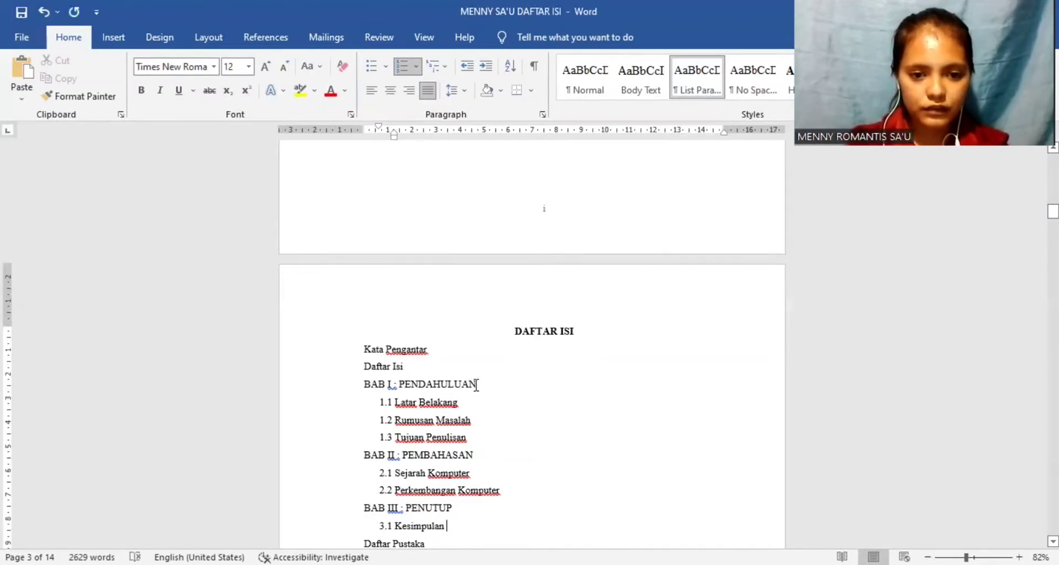
Step: Set a hanging indent of about 2.5 cm on the BAB I, BAB II and BAB III heading lines together
drag(477, 384, 355, 379)
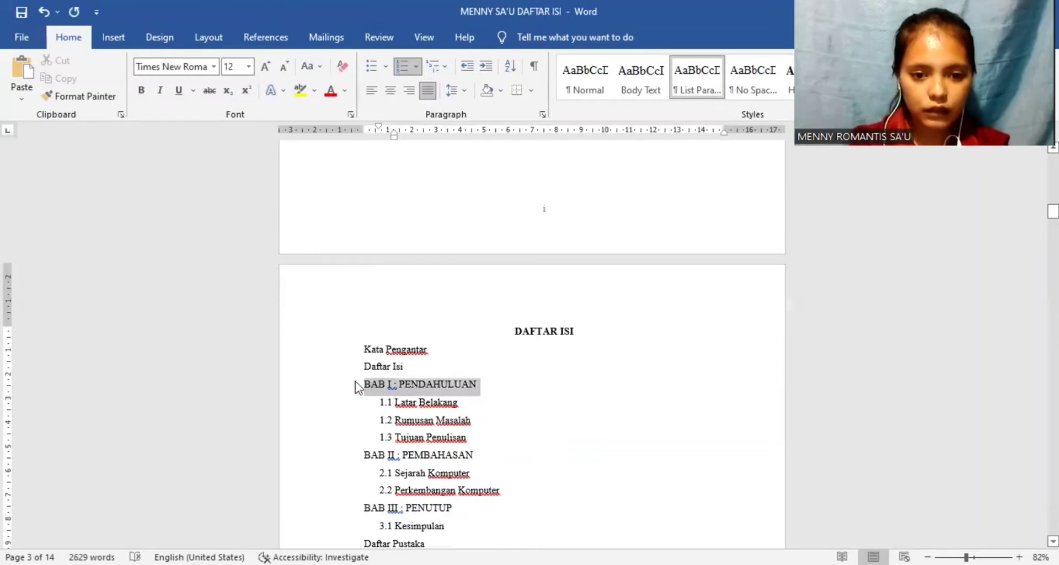
drag(477, 456, 359, 456)
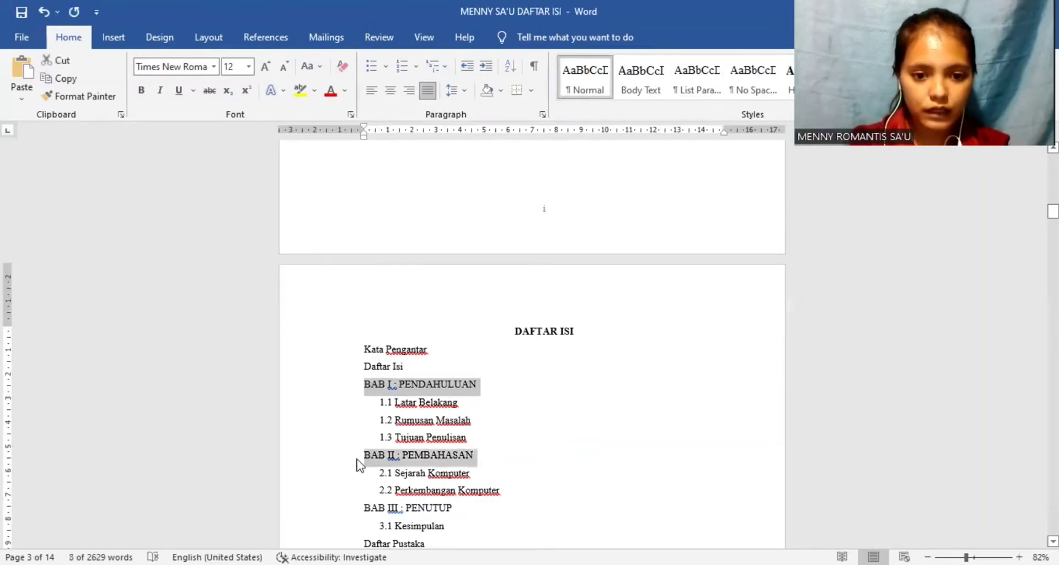
drag(457, 510, 364, 511)
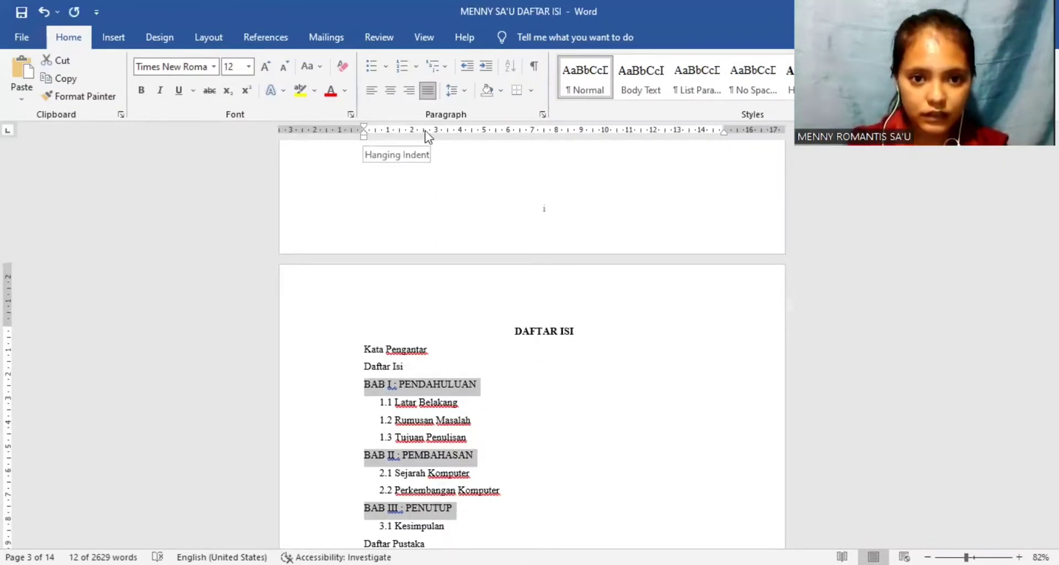
drag(426, 136, 424, 136)
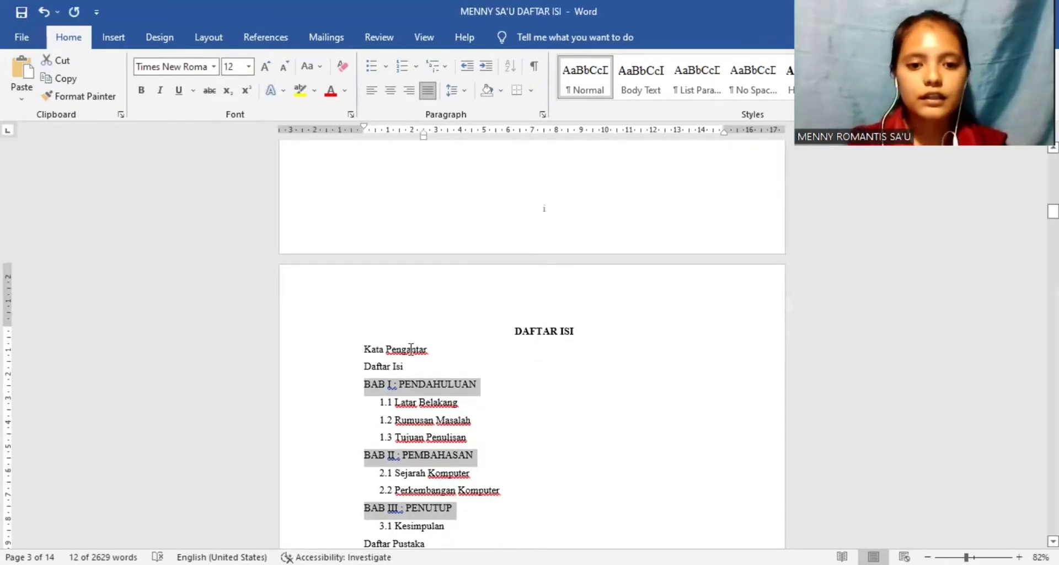
Step: Insert a tab before the colon in the BAB I, BAB II and BAB III lines so the chapter titles align
click(394, 382)
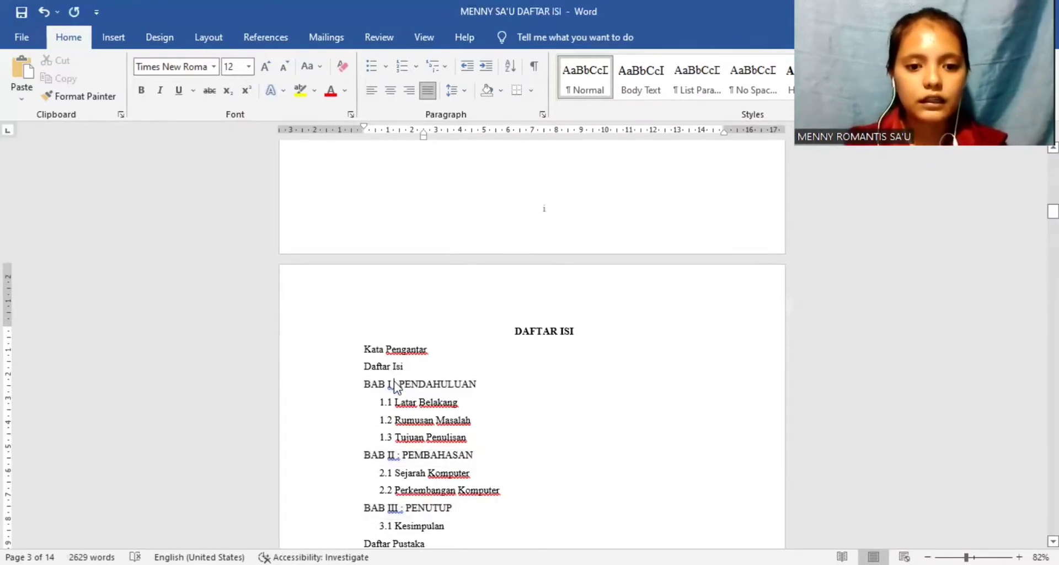
key(Tab)
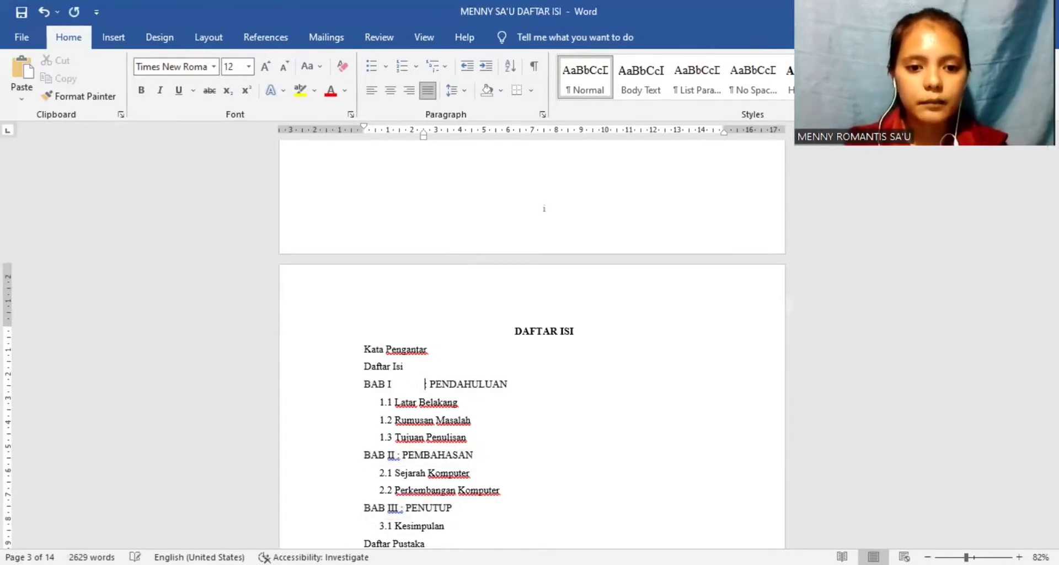
click(396, 455)
key(Tab)
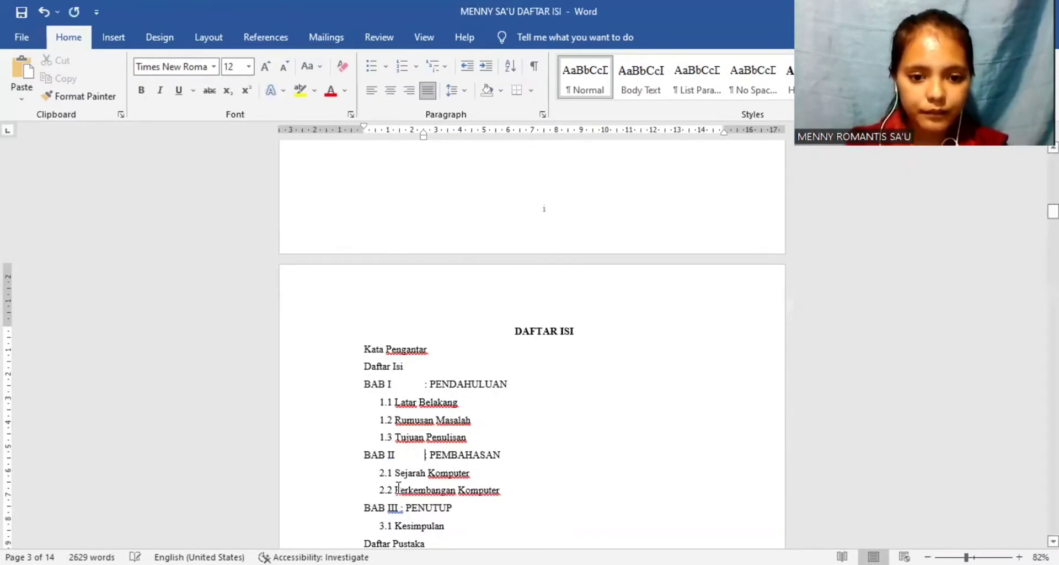
click(399, 507)
key(Tab)
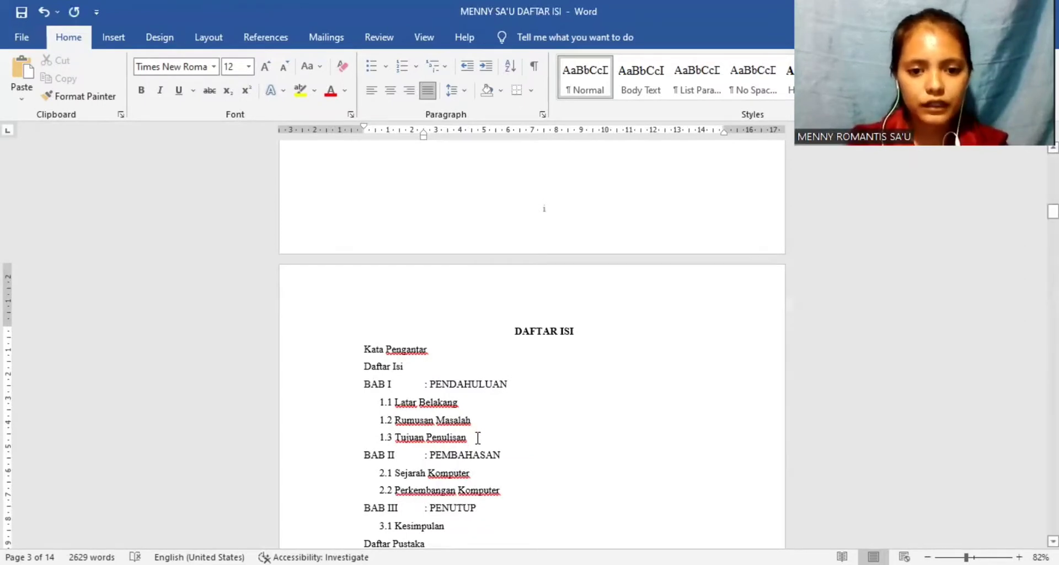
Step: Indent all numbered subsections under the three chapters, with the first-line indent at about 2.75 cm and the hanging indent at about 3.5 cm
drag(478, 435, 409, 406)
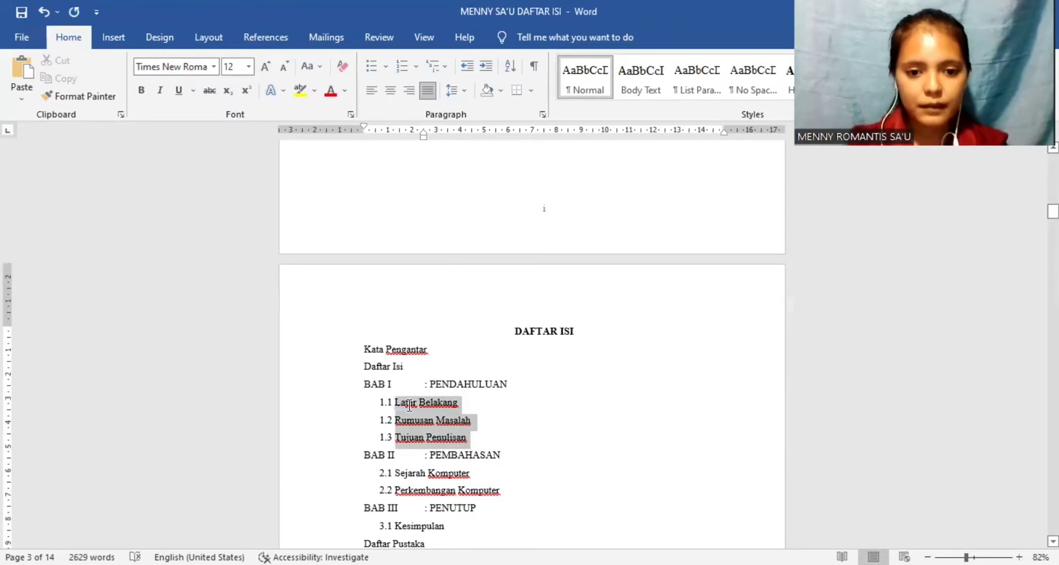
drag(409, 406, 409, 406)
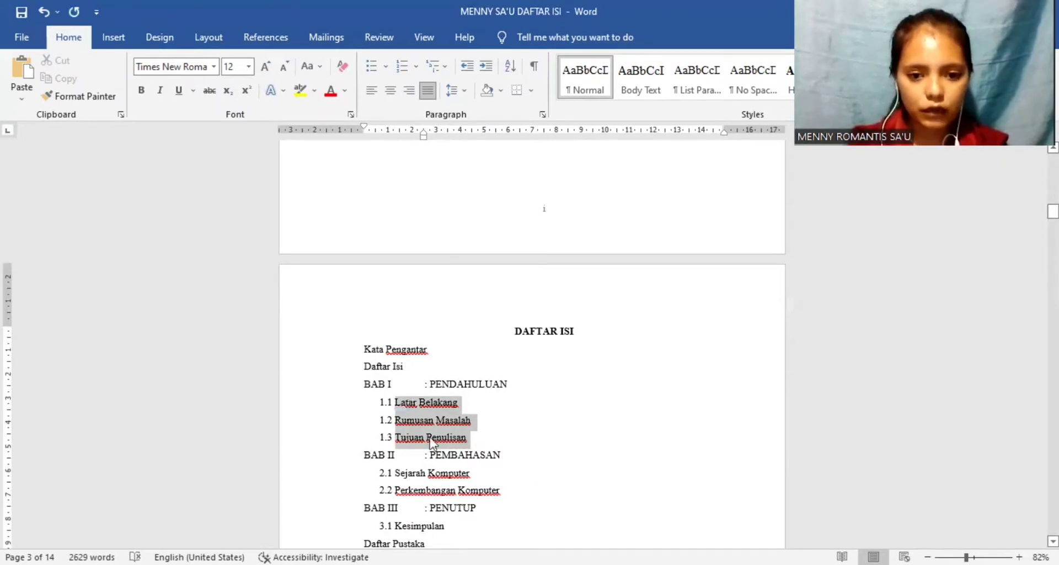
drag(501, 491, 413, 470)
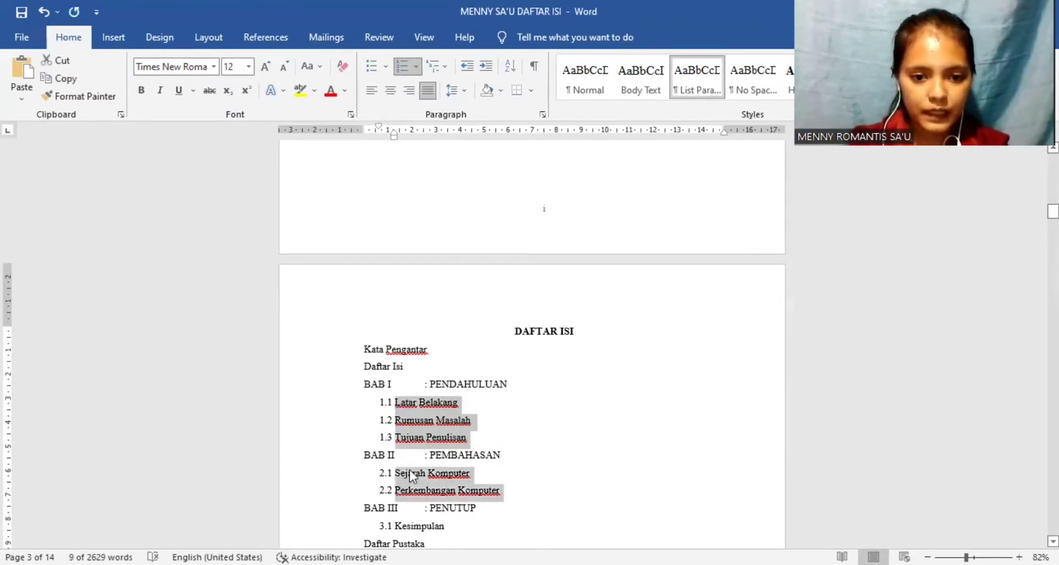
drag(451, 531, 399, 529)
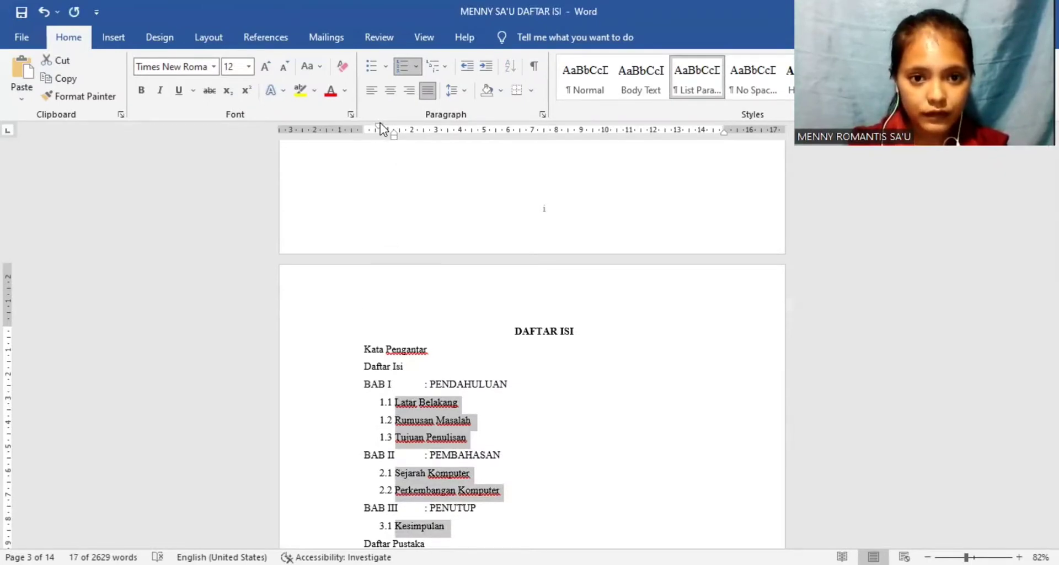
drag(379, 127, 432, 143)
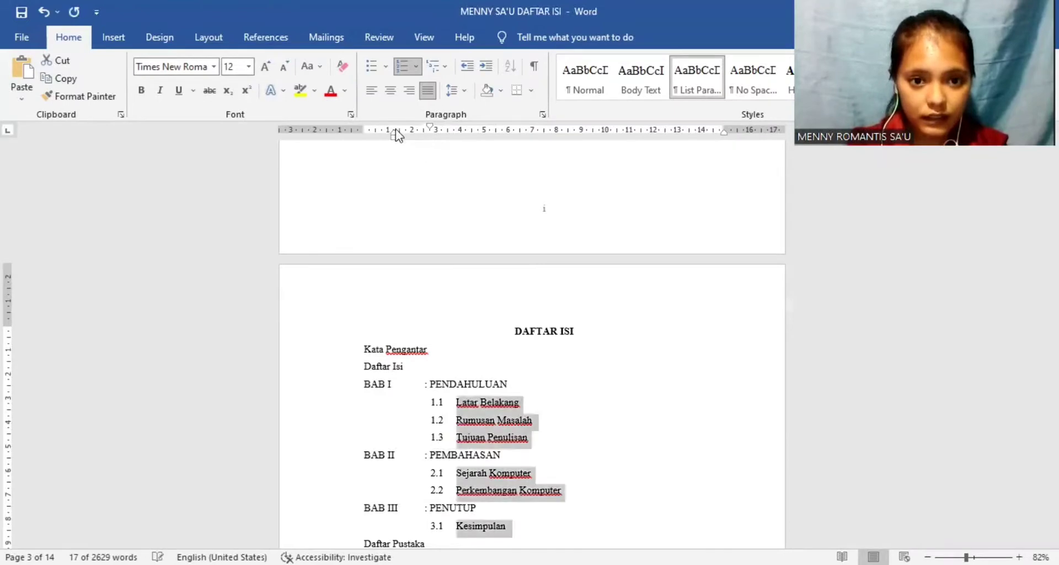
drag(393, 134, 449, 131)
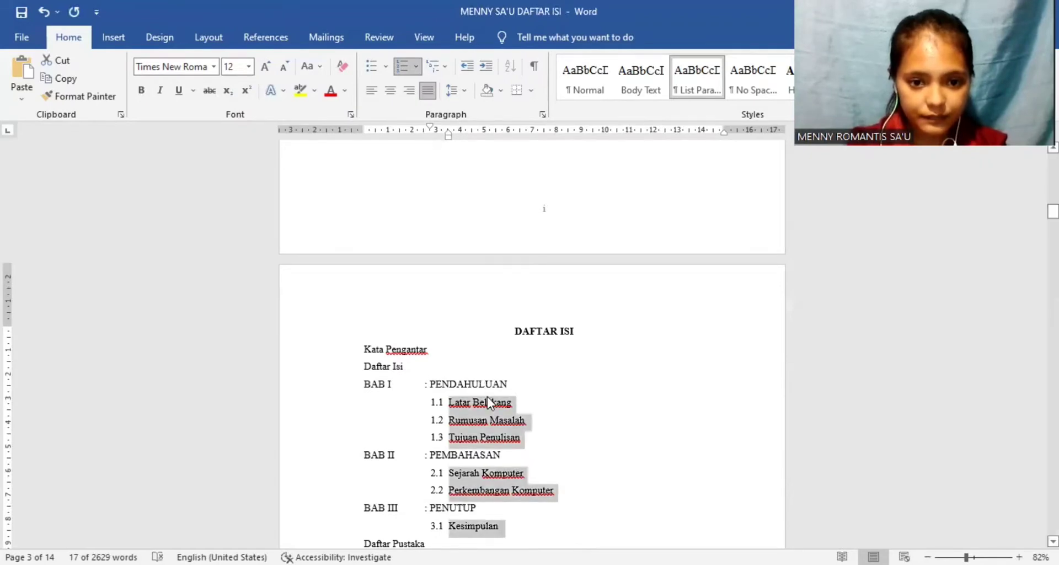
click(429, 124)
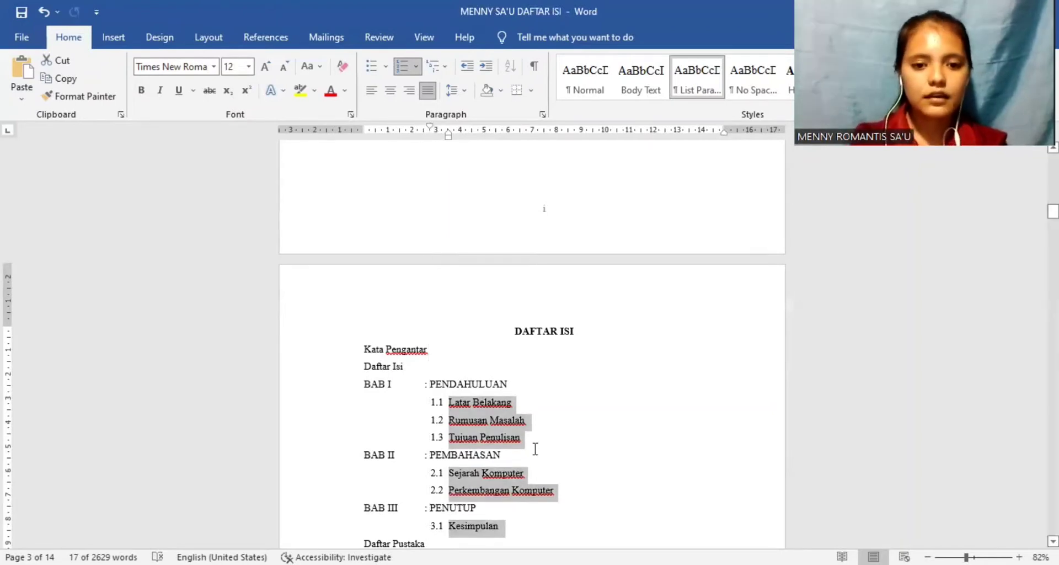
Step: Make the Kata Pengantar, Daftar Isi, BAB I, BAB II, BAB III and Daftar Pustaka lines bold together
click(575, 461)
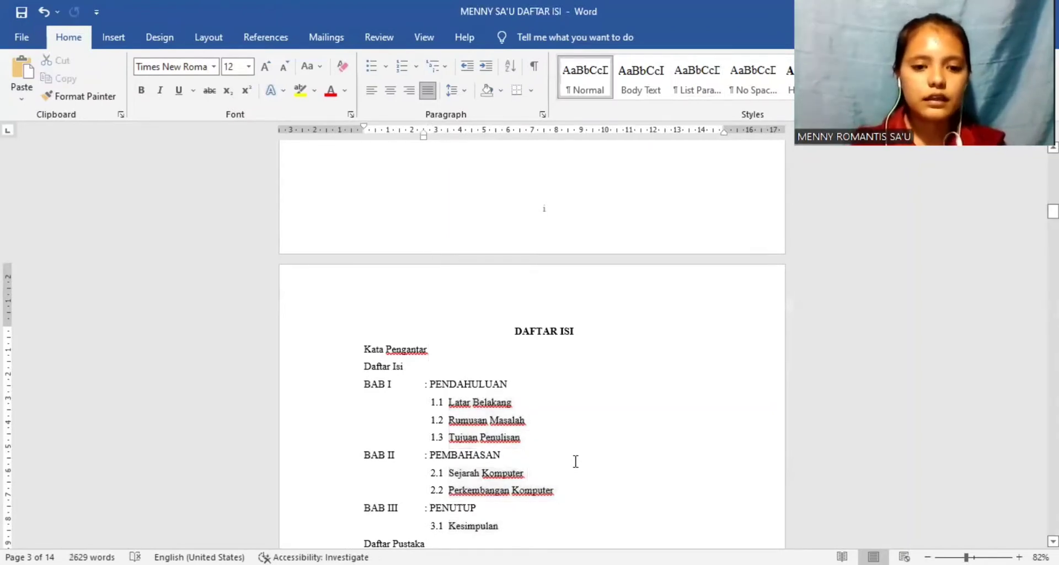
drag(429, 350, 363, 351)
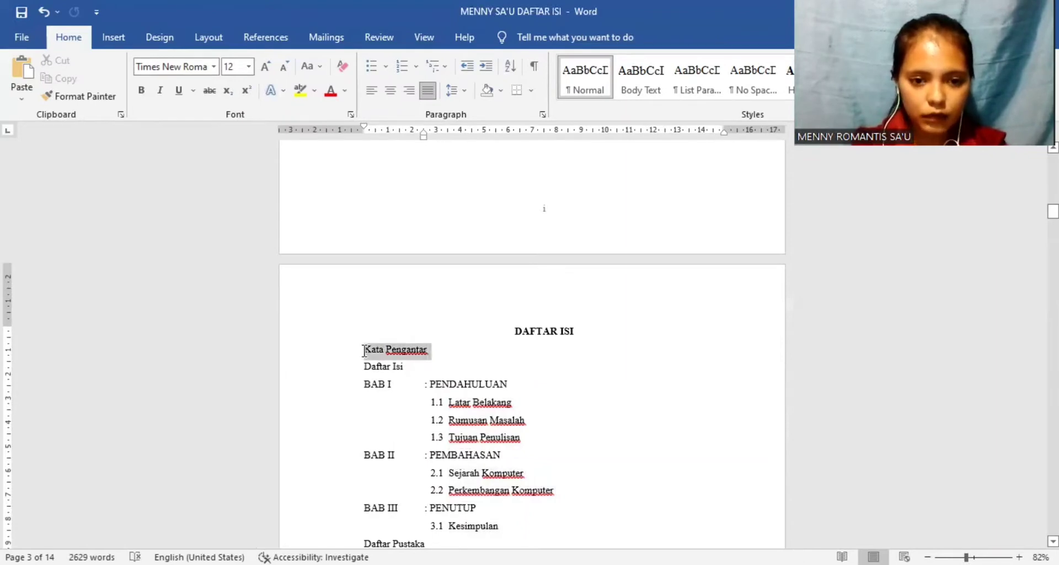
drag(406, 367, 364, 367)
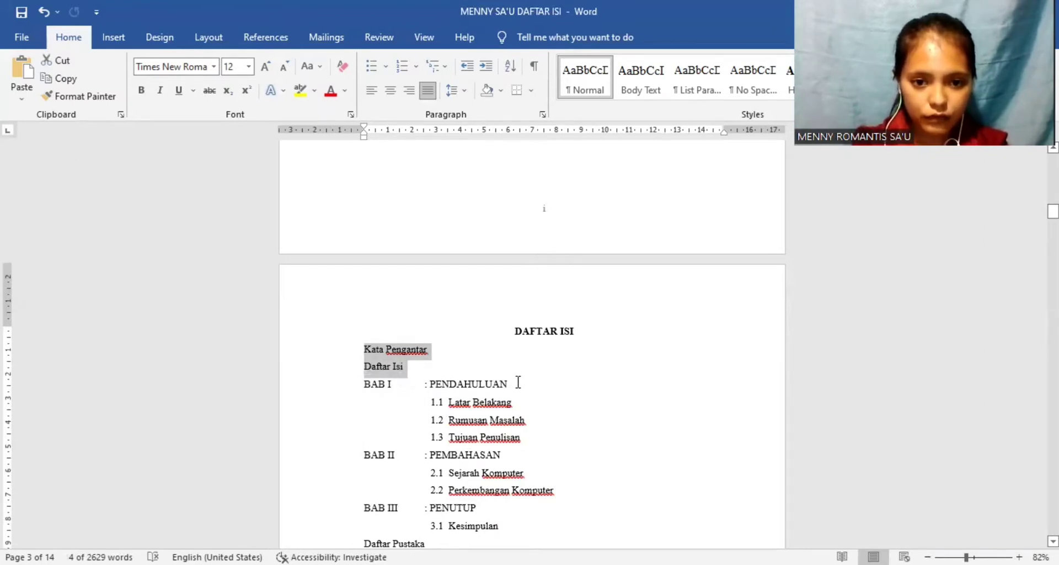
drag(518, 382, 365, 385)
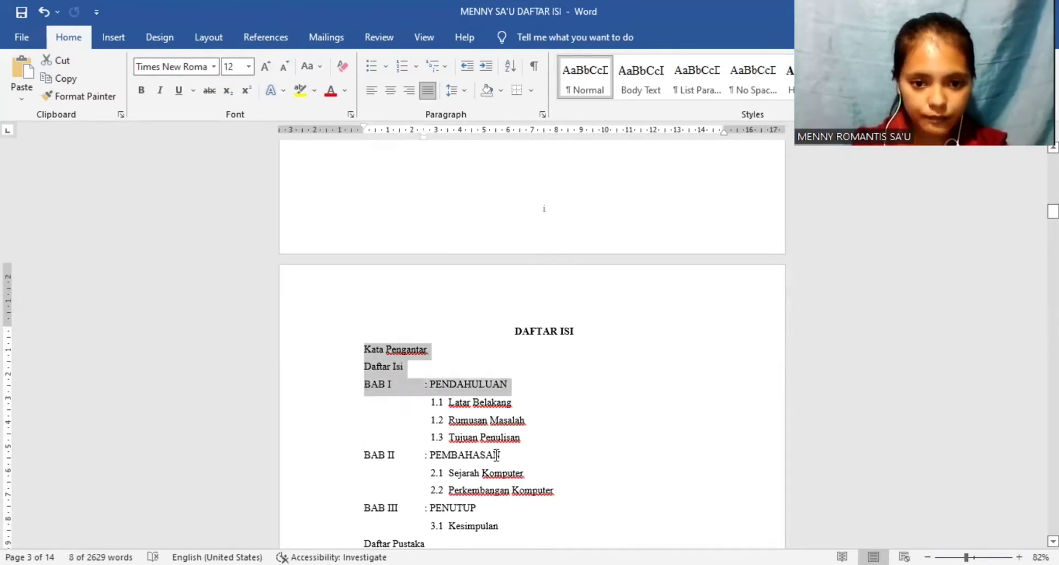
drag(497, 455, 365, 454)
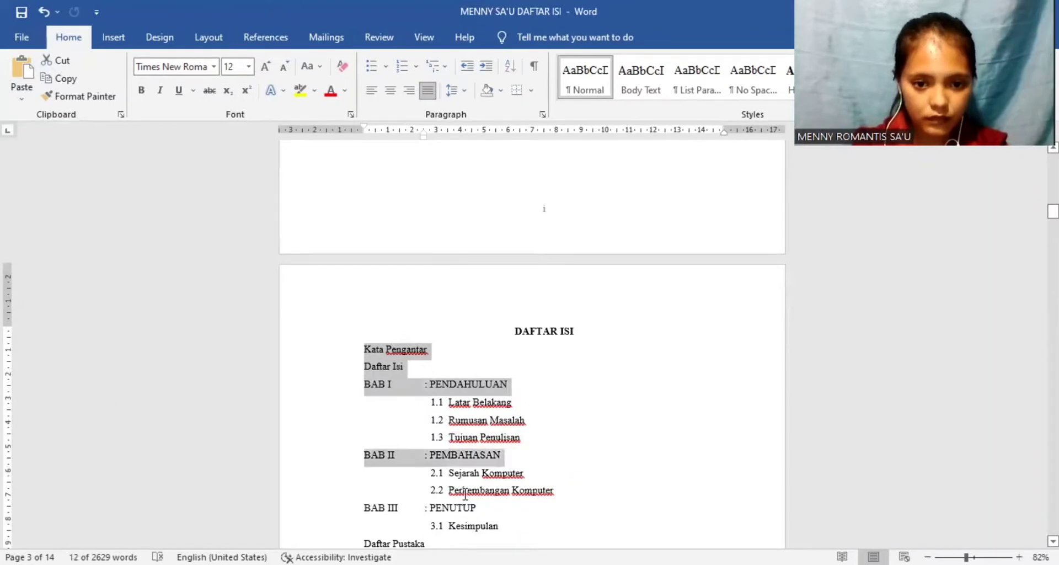
drag(479, 503, 368, 504)
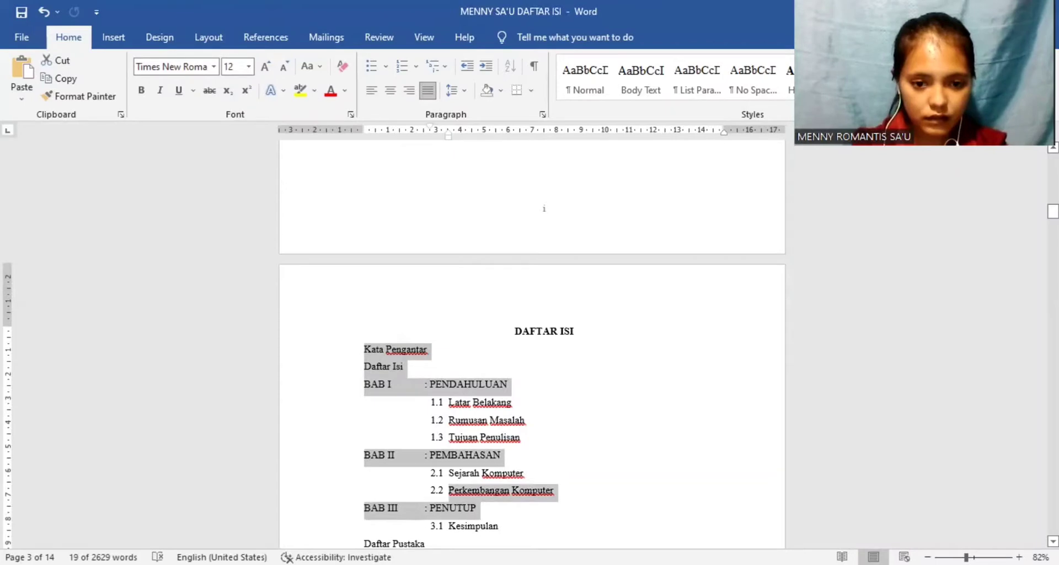
drag(428, 543, 365, 544)
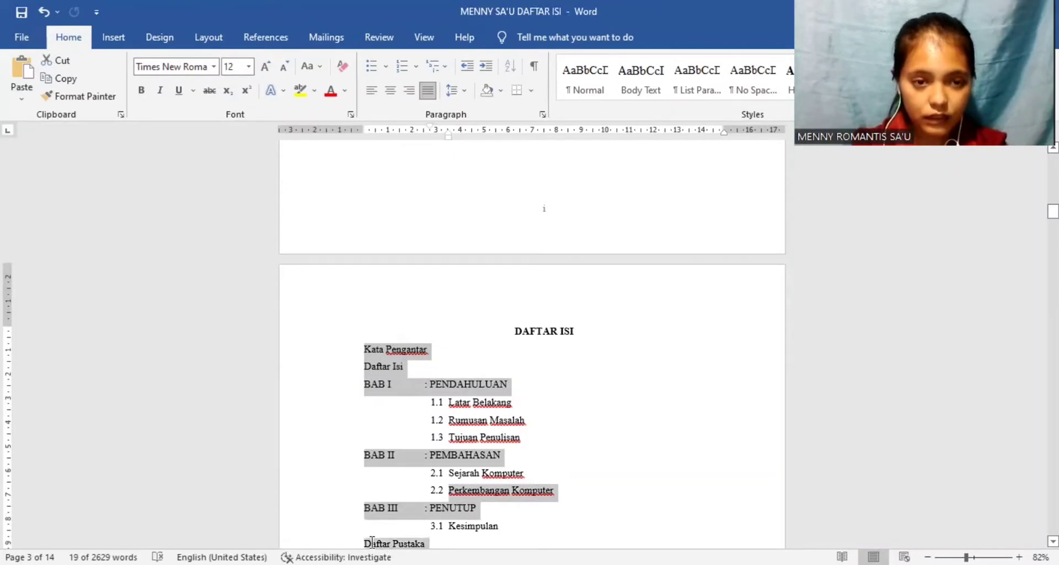
click(141, 91)
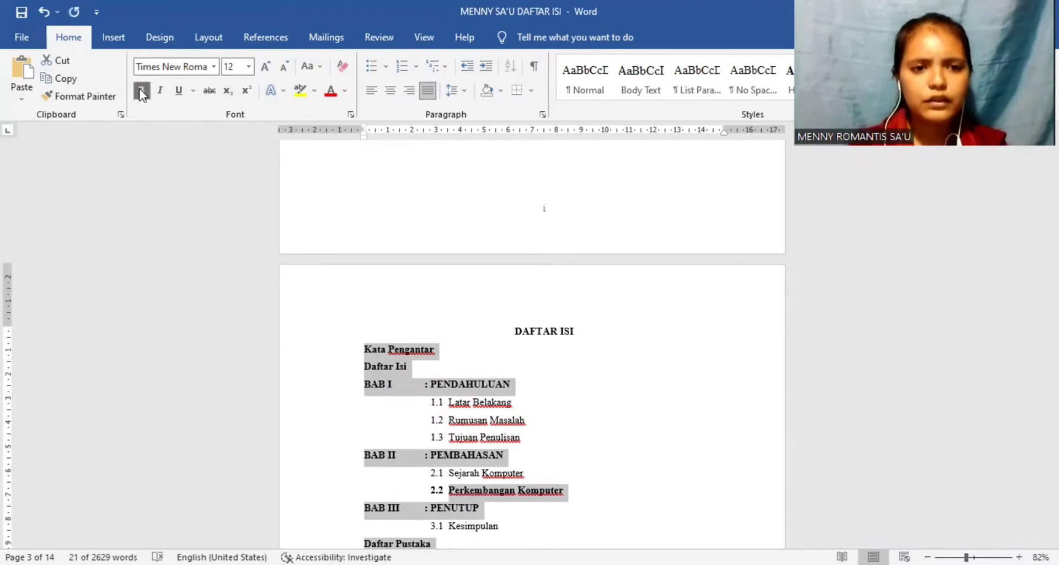
click(446, 352)
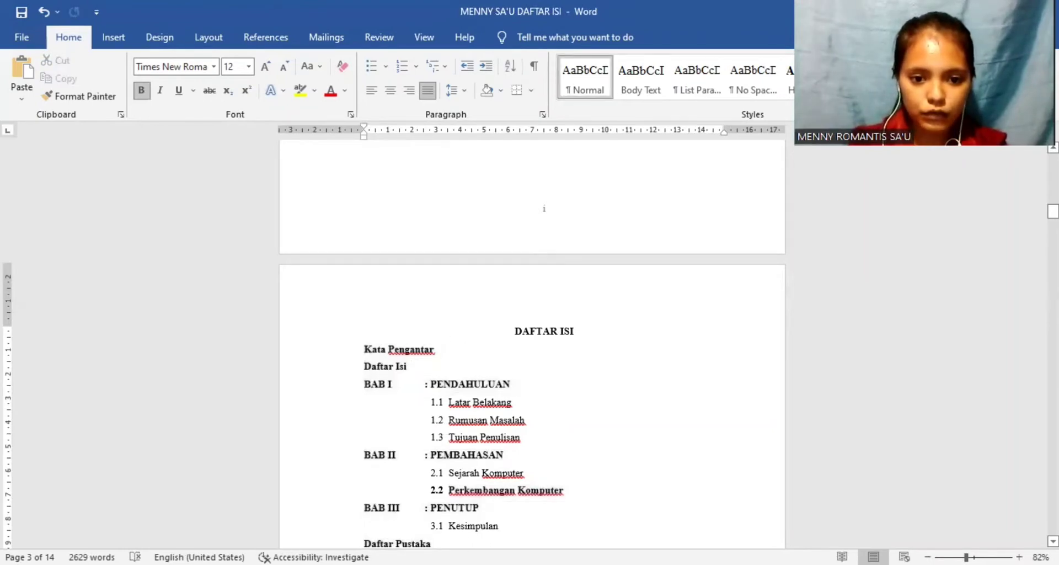
Step: Give all entries from Kata Pengantar through Daftar Pustaka a left tab stop at 13,5 cm with a dotted leader
drag(436, 543, 362, 348)
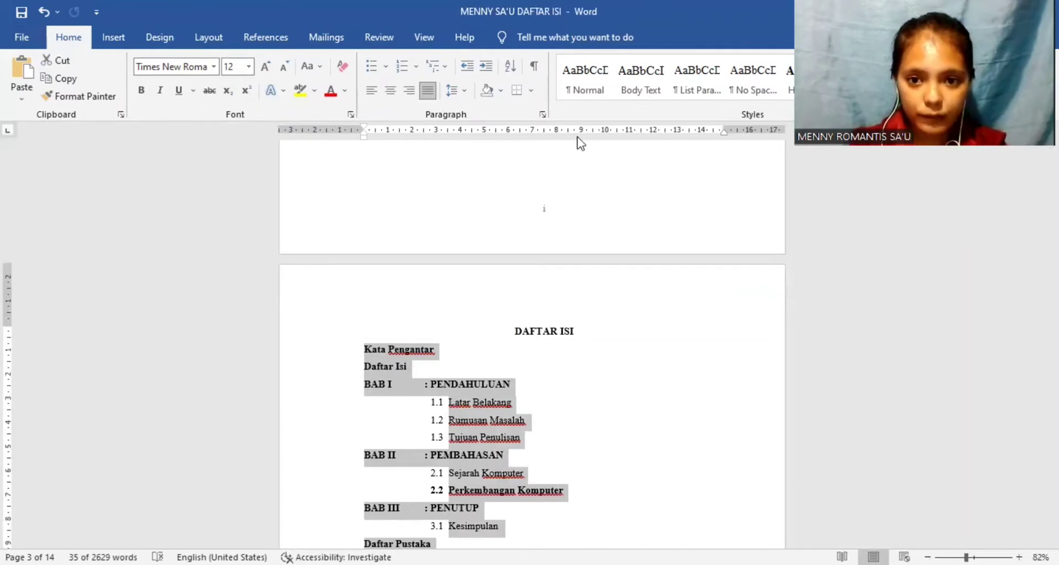
click(689, 131)
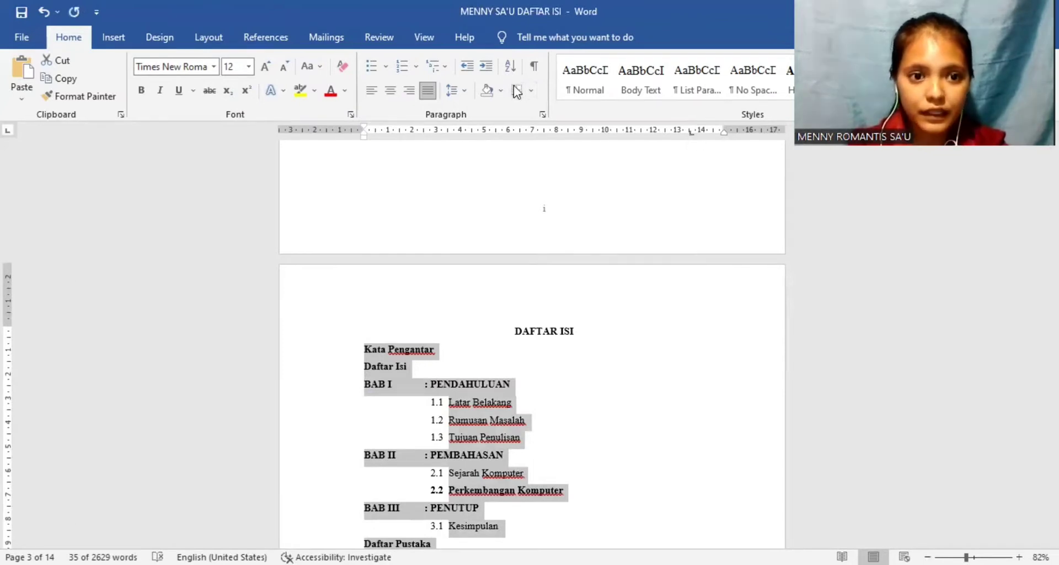
click(218, 38)
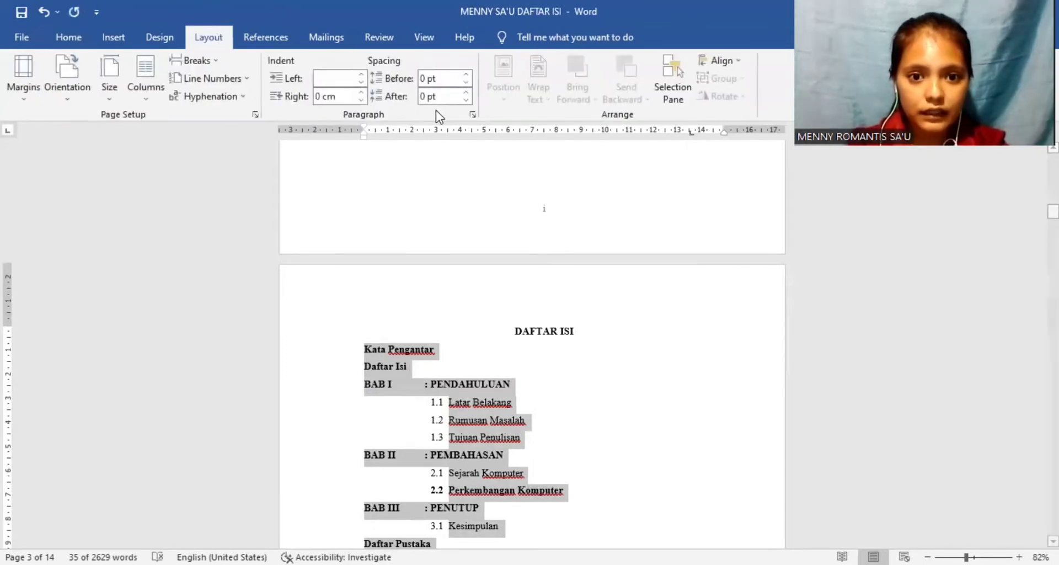
click(473, 116)
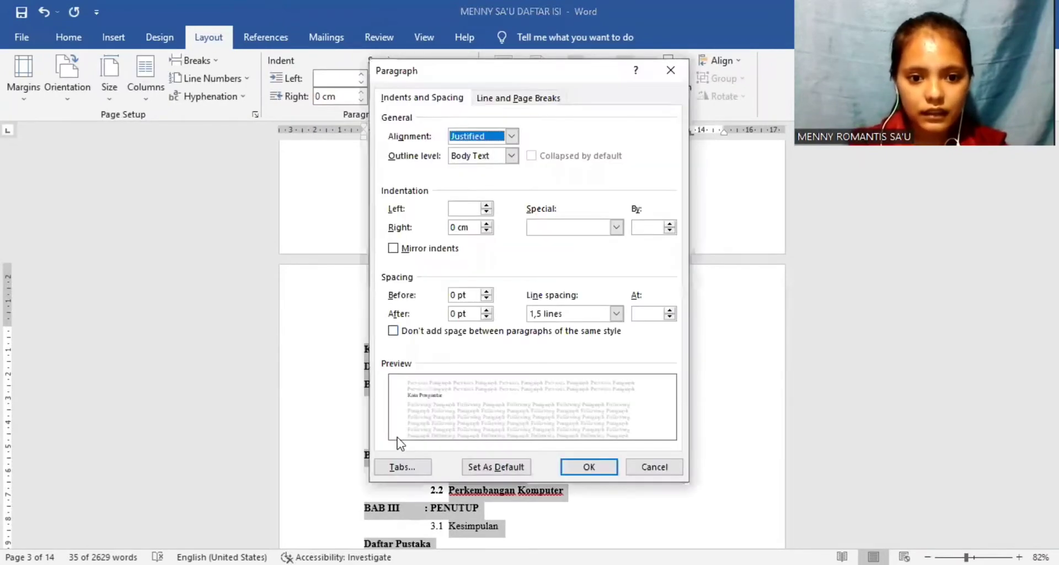
click(398, 467)
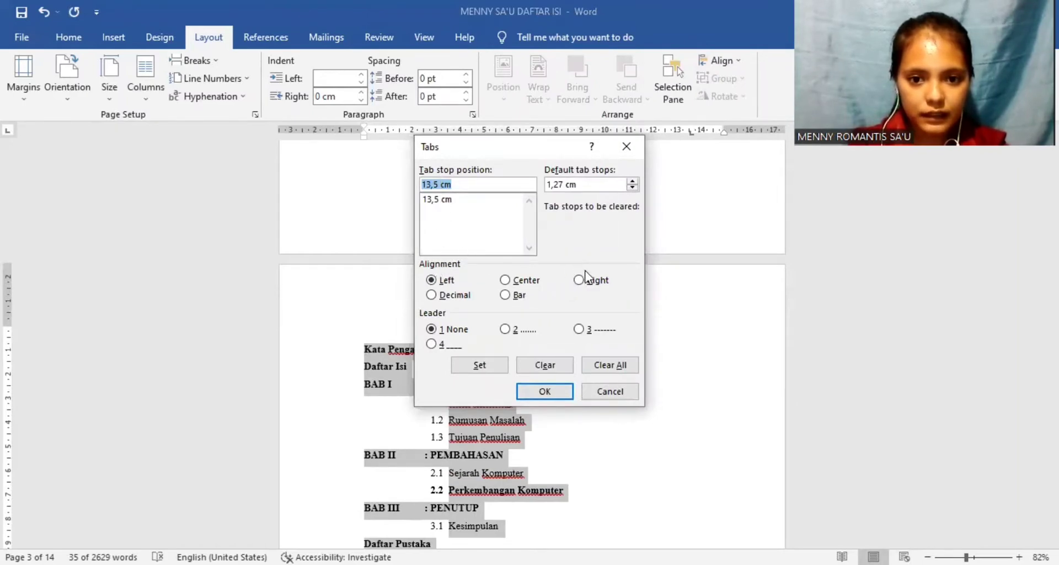
click(512, 329)
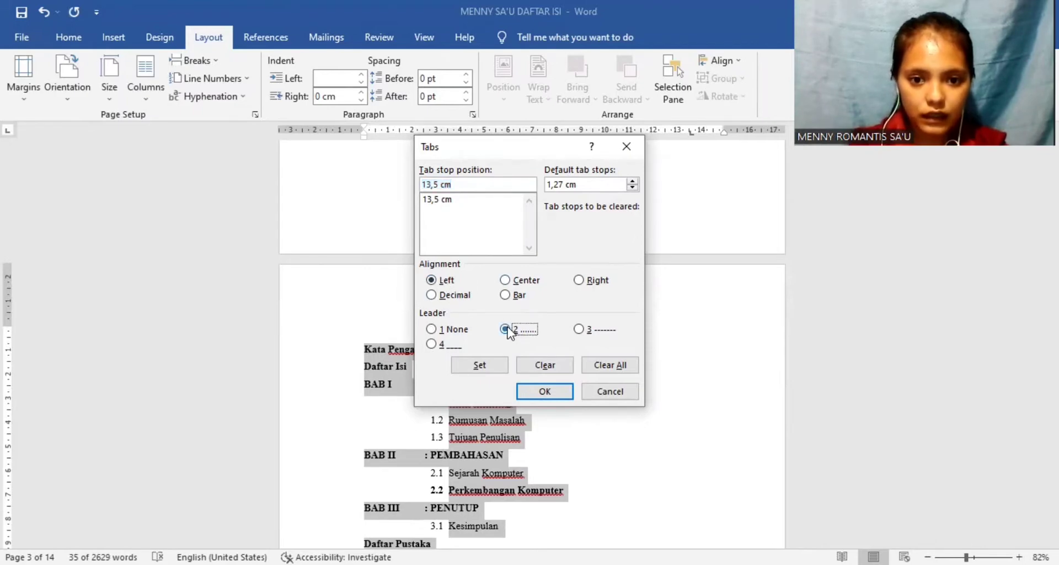
click(488, 365)
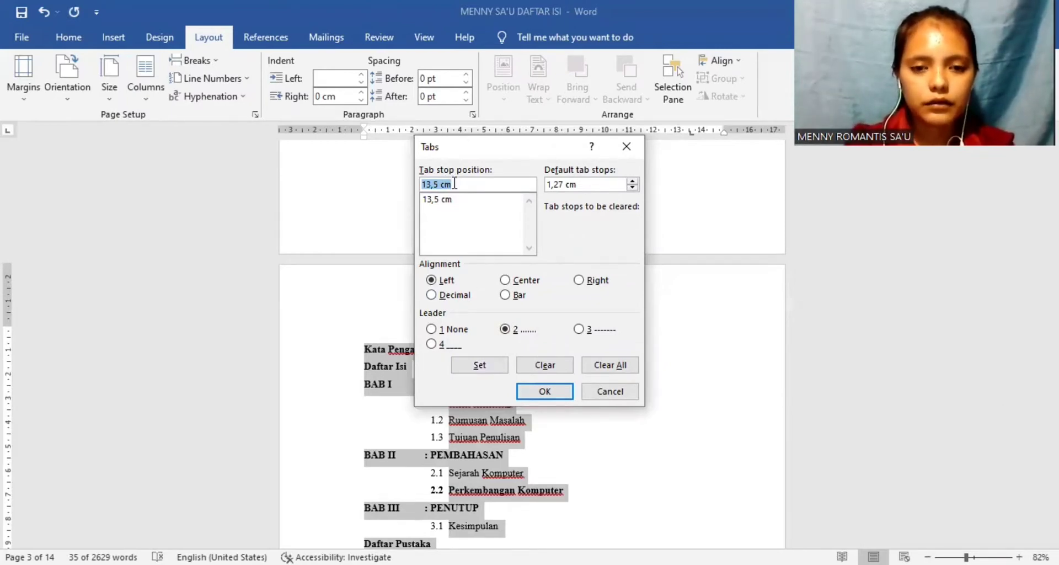
Step: Add a second tab stop at 14,25 cm to the same entries, right-aligned and without a leader
text(14)
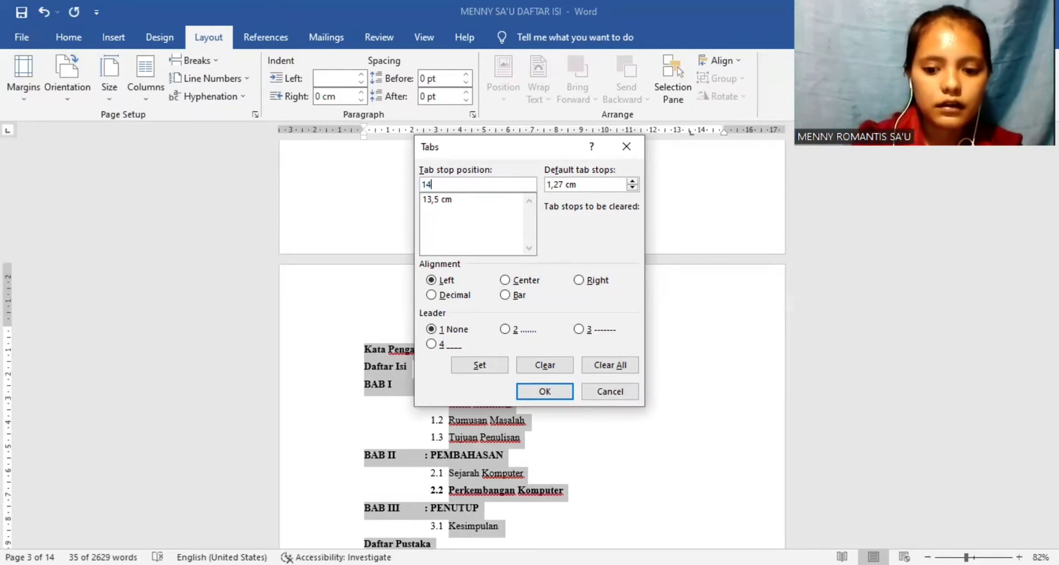
text(,25)
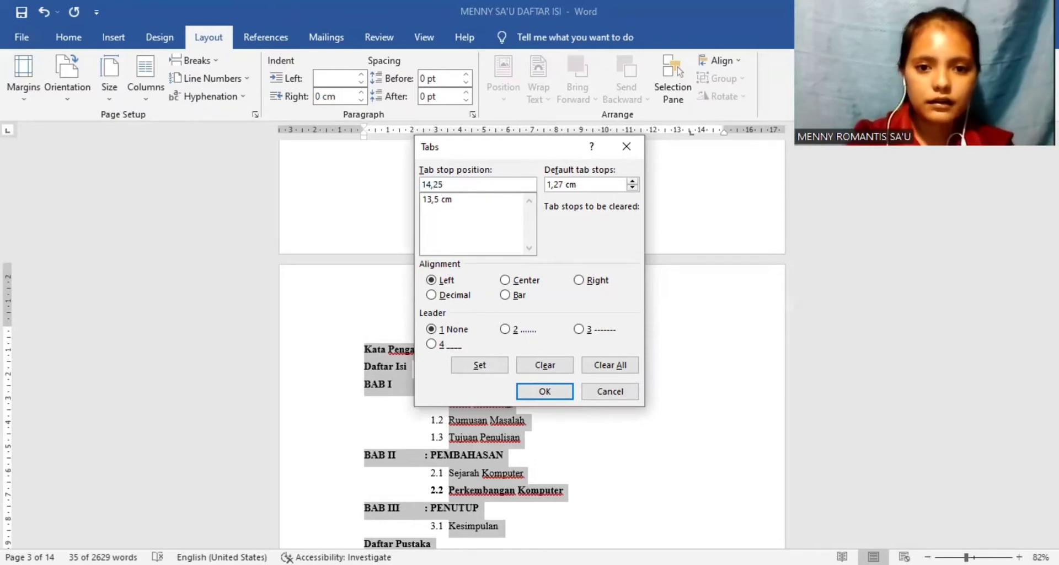
click(579, 280)
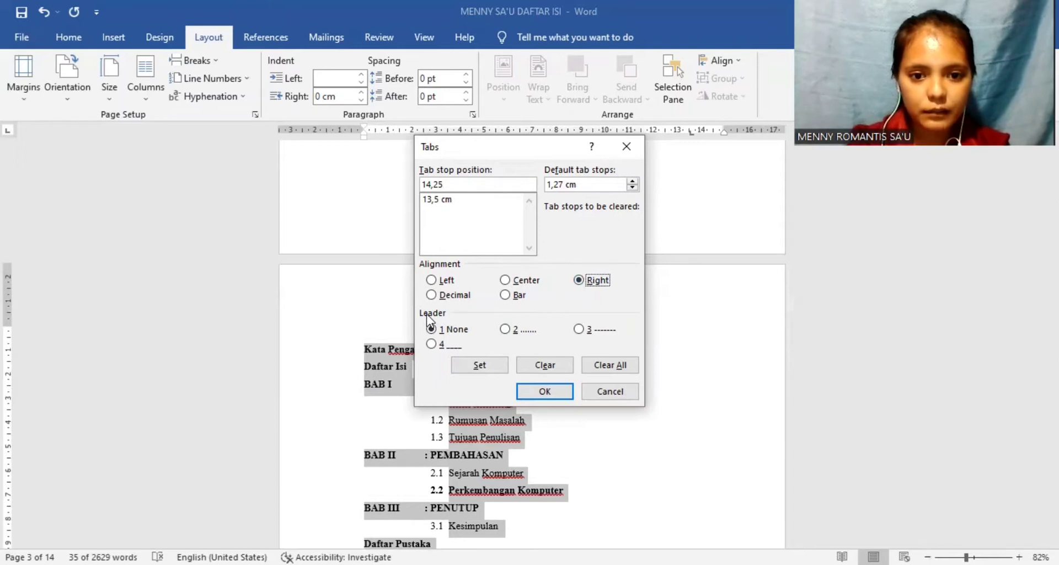
click(478, 365)
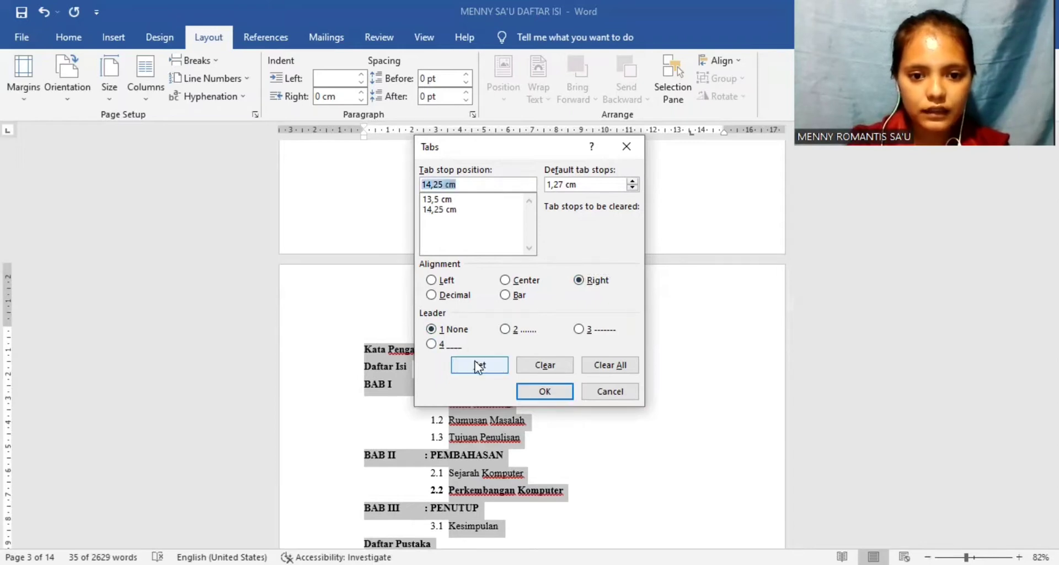
click(540, 391)
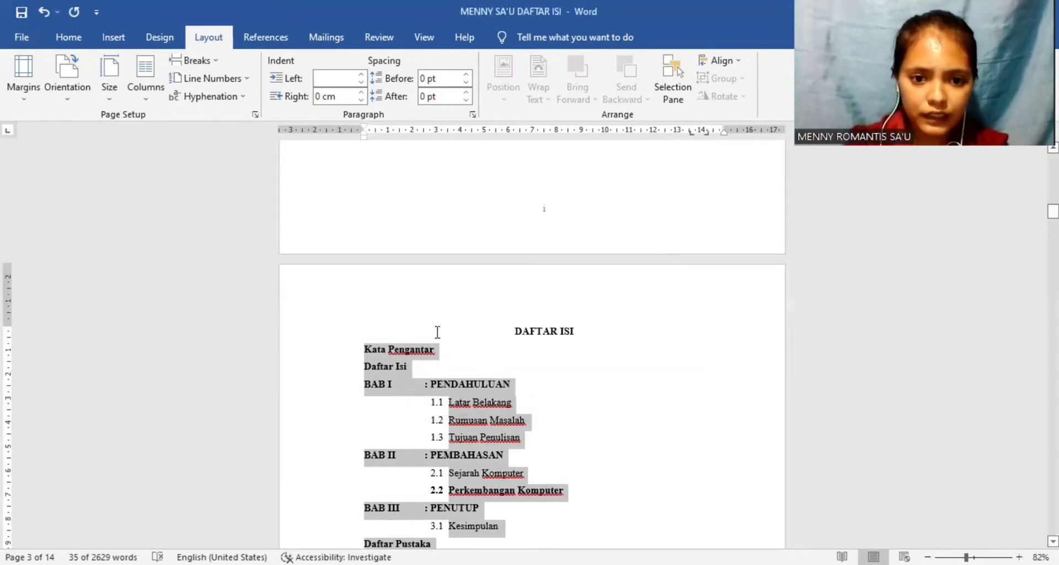
Step: Add dotted leaders and non-bold page numbers to the first two entries: i for Kata Pengantar and ii for Daftar Isi
click(438, 349)
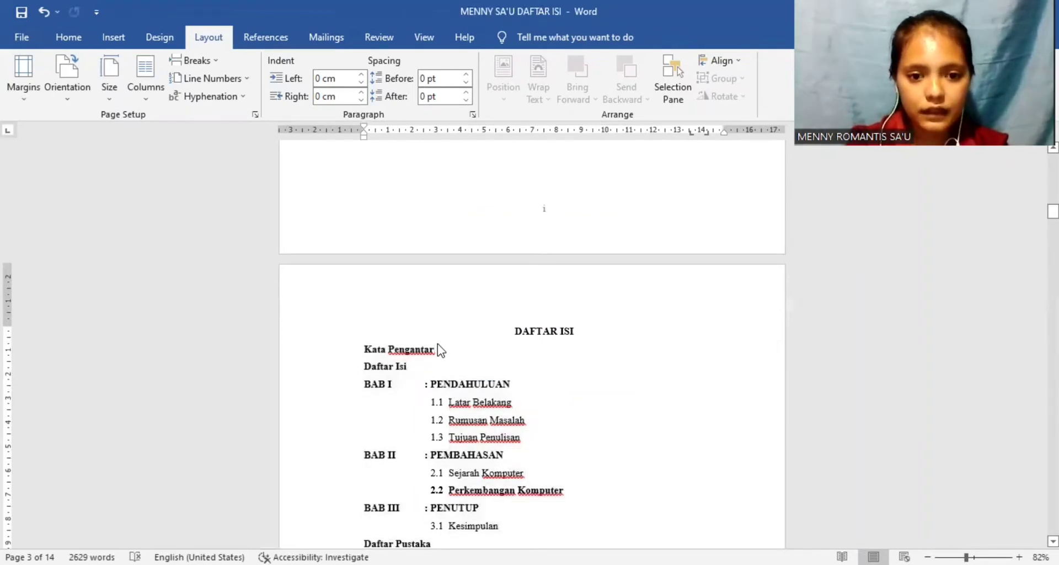
click(69, 38)
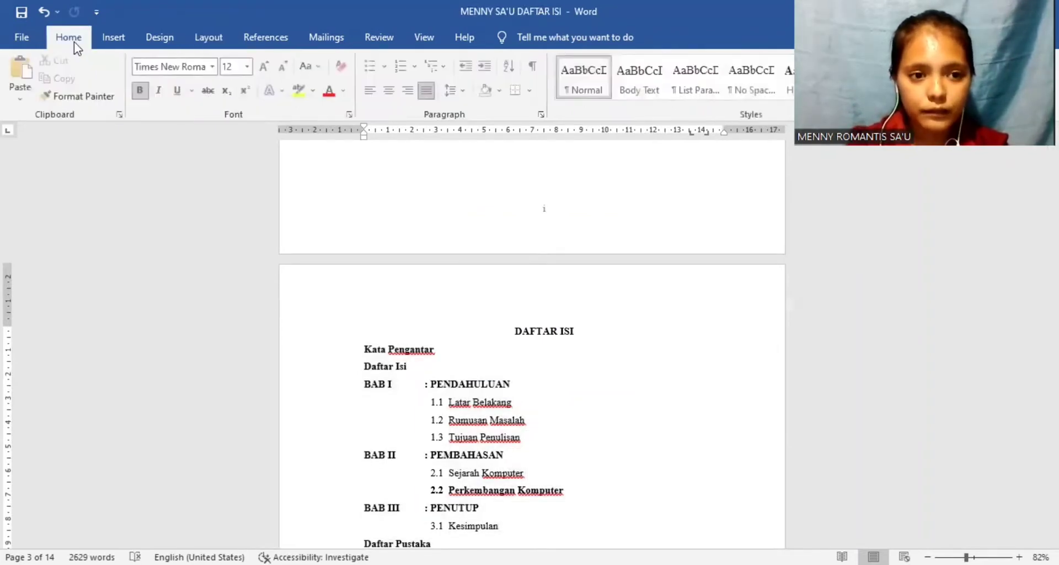
click(141, 90)
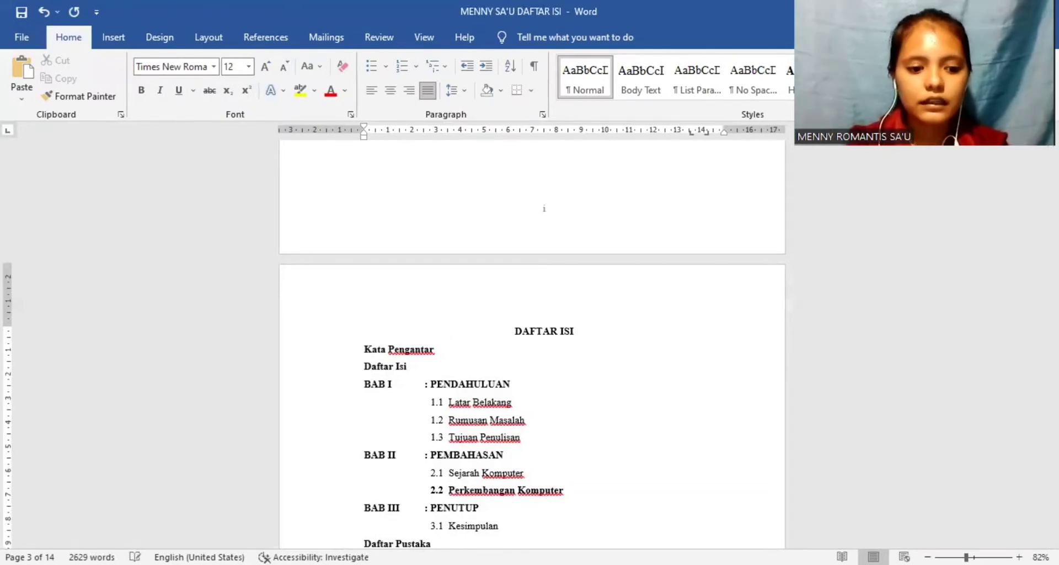
key(Tab)
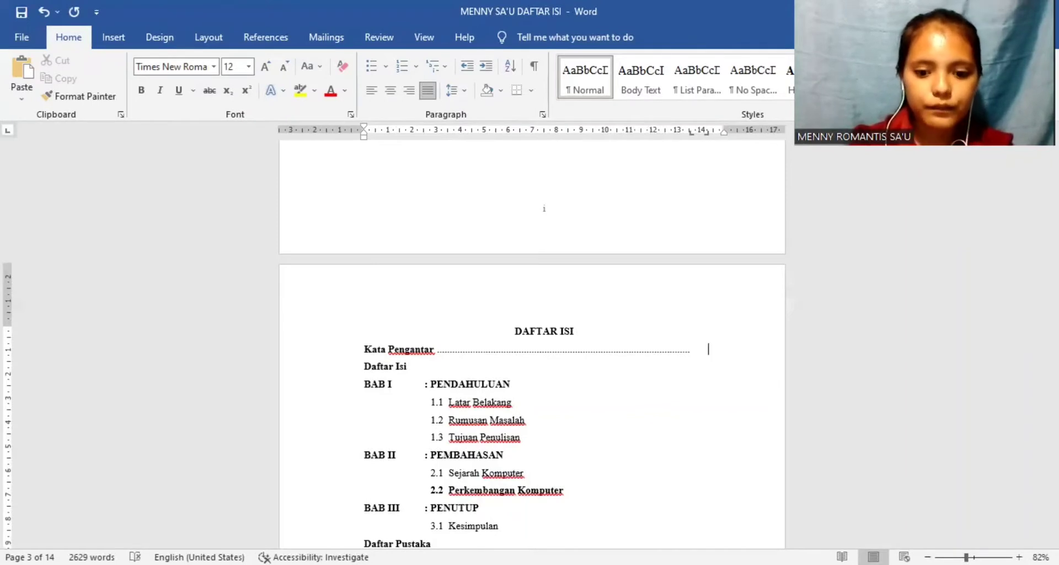
text(i)
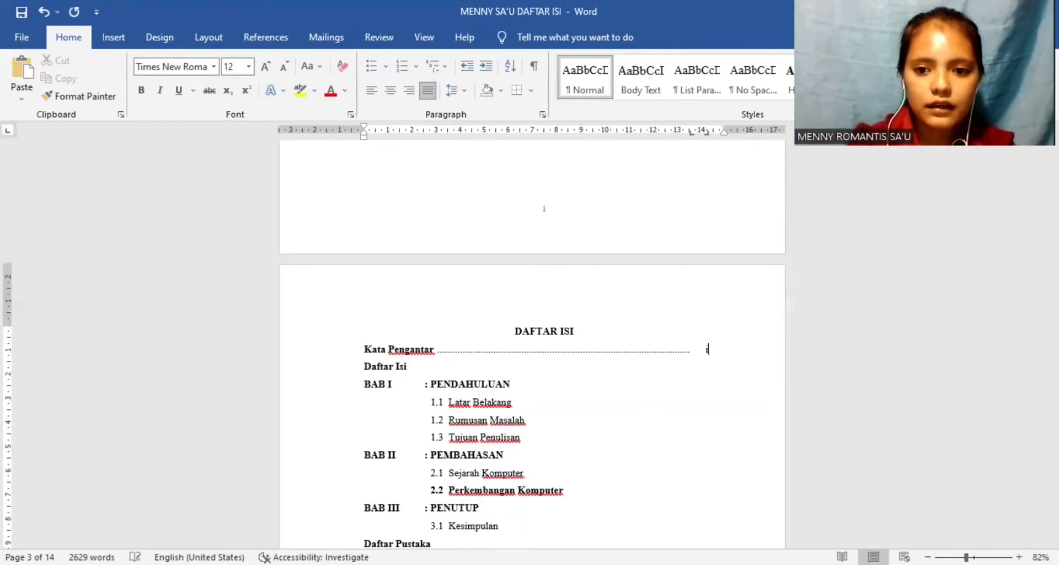
click(411, 366)
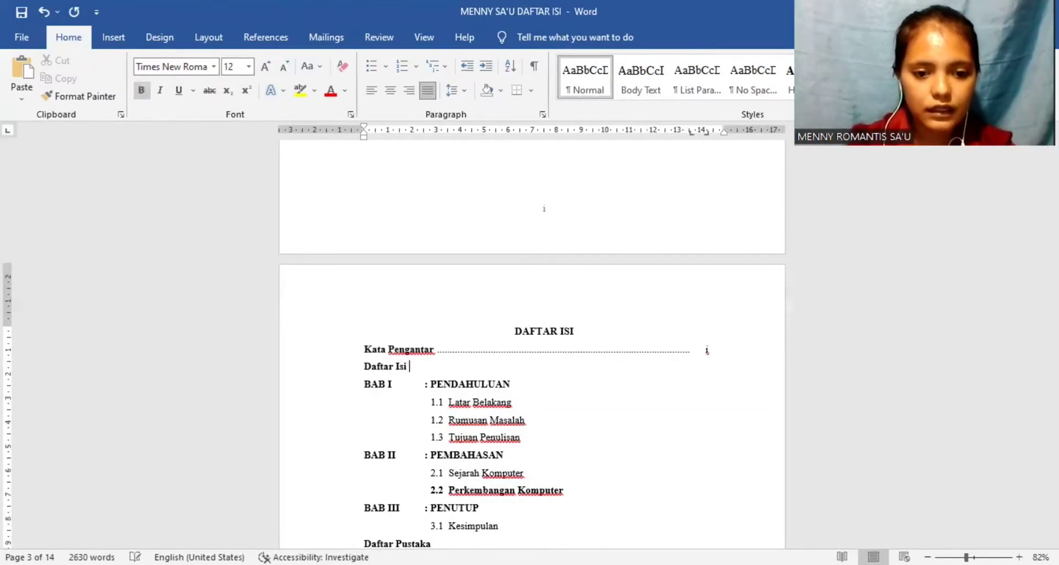
key(Tab)
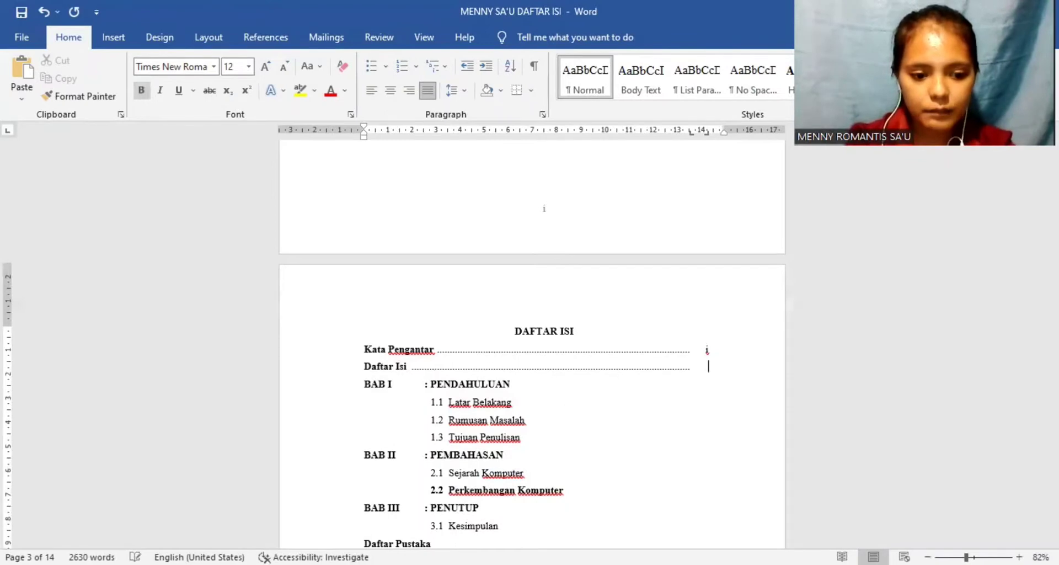
text(ii)
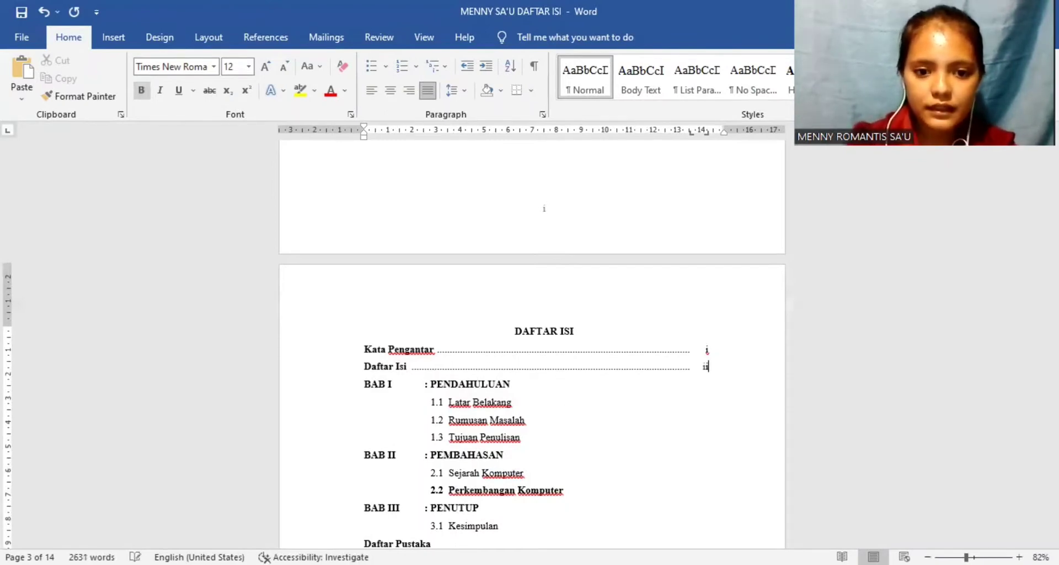
Step: Add dotted leaders and page number 1 to subsections 1.1 Latar Belakang, 1.2 Rumusan Masalah and 1.3 Tujuan Penulisan
click(514, 401)
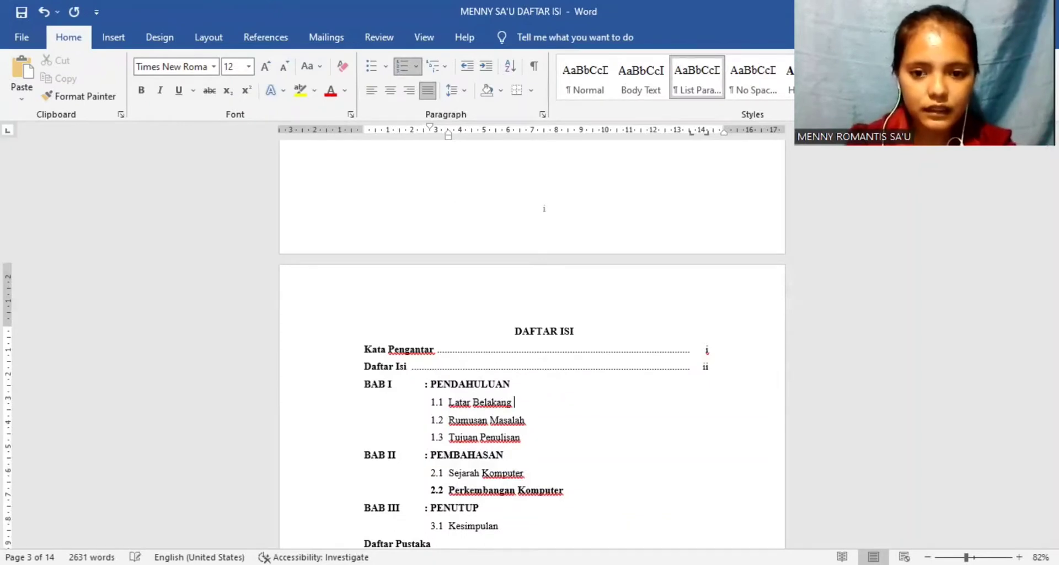
key(Tab)
text(1)
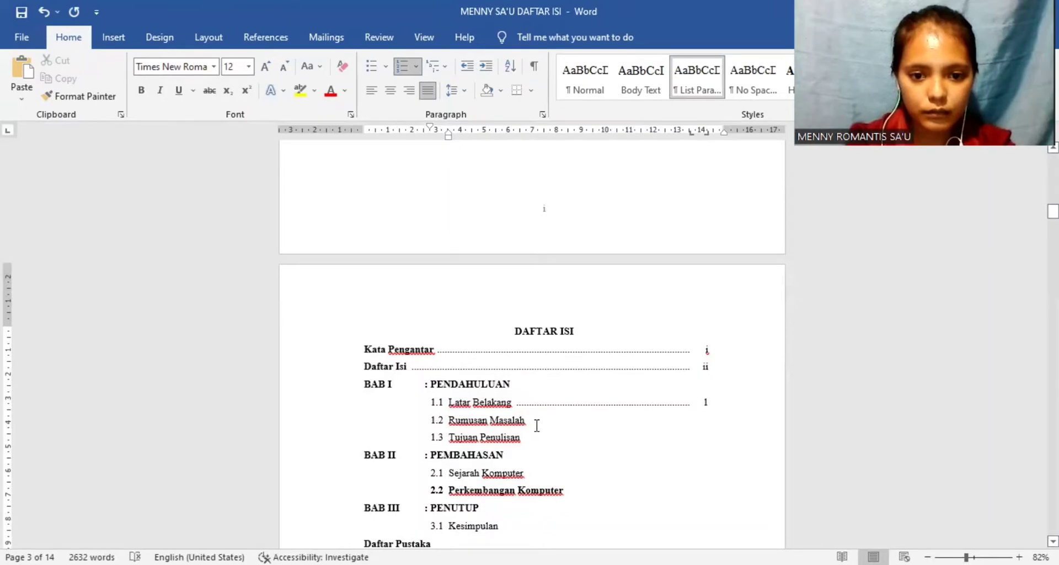
key(Tab)
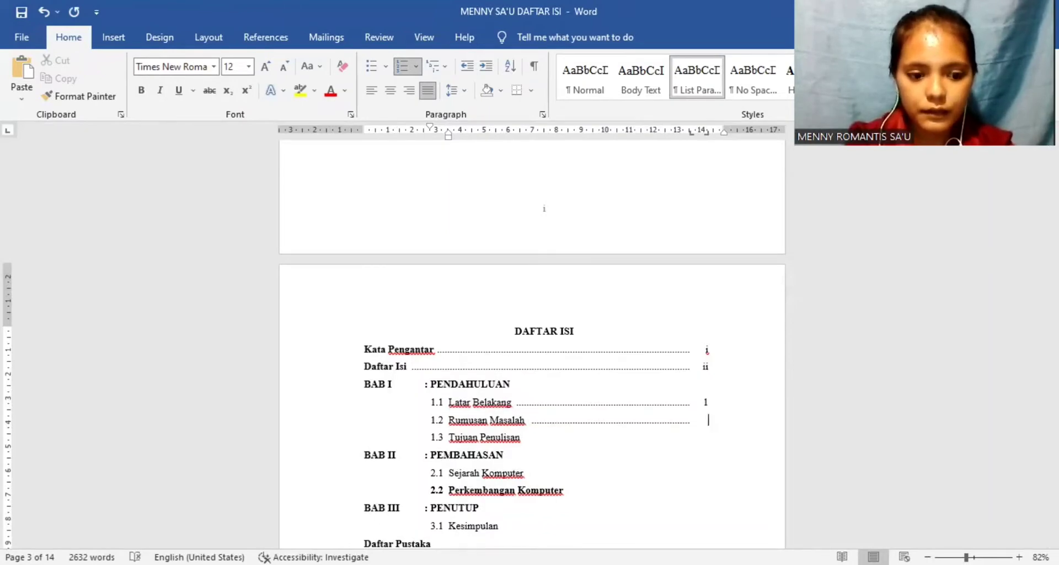
text(1)
click(541, 442)
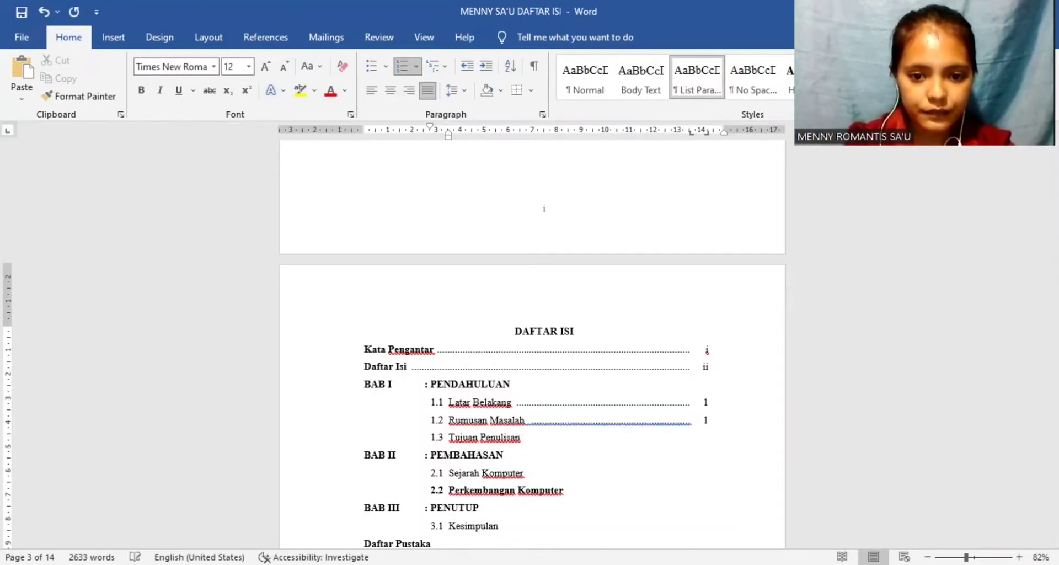
key(Tab)
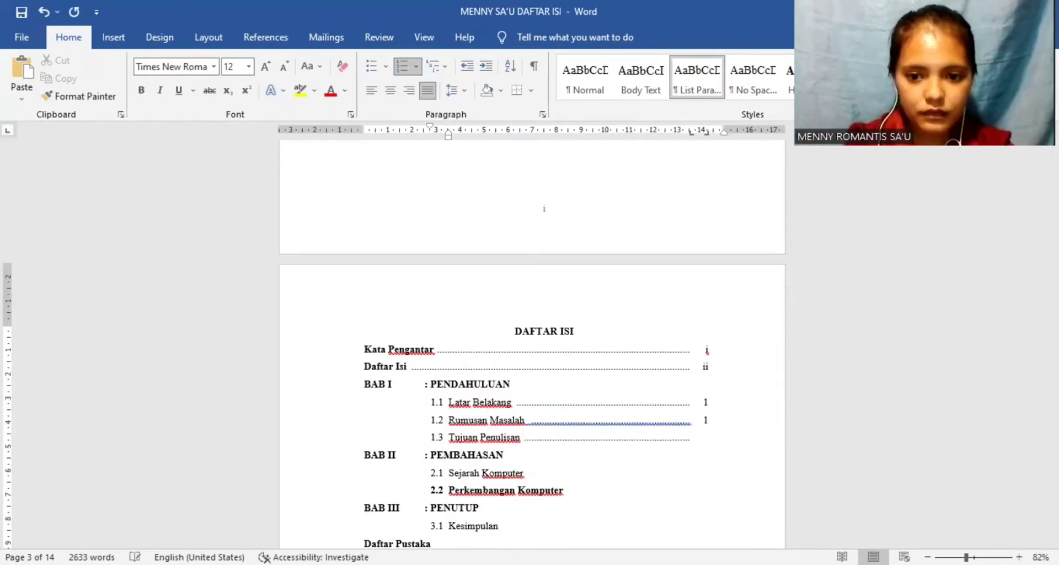
text(1)
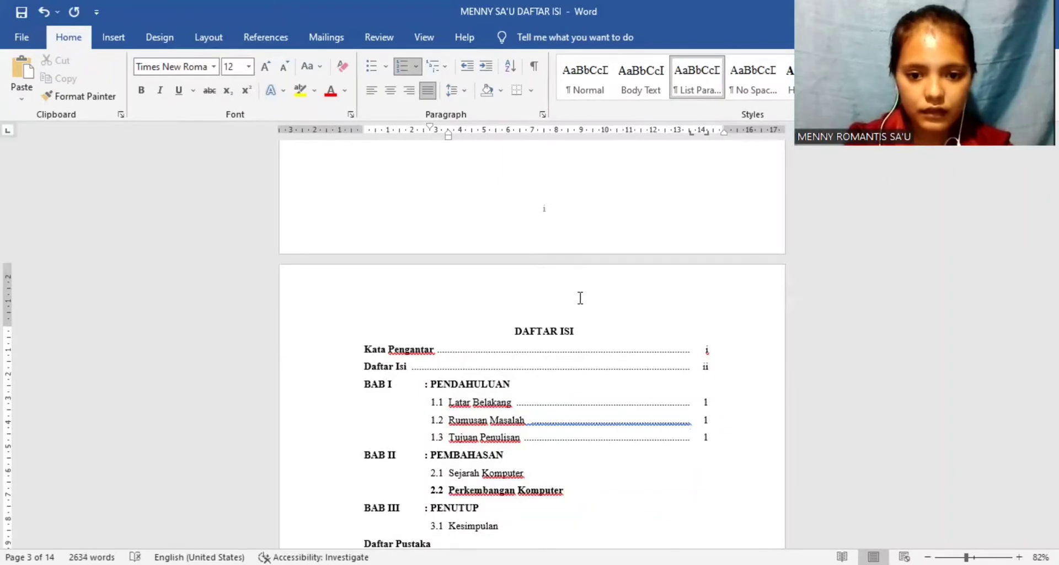
Step: Add a dotted leader and page number 2 to subsection 2.1 Sejarah Komputer
click(562, 426)
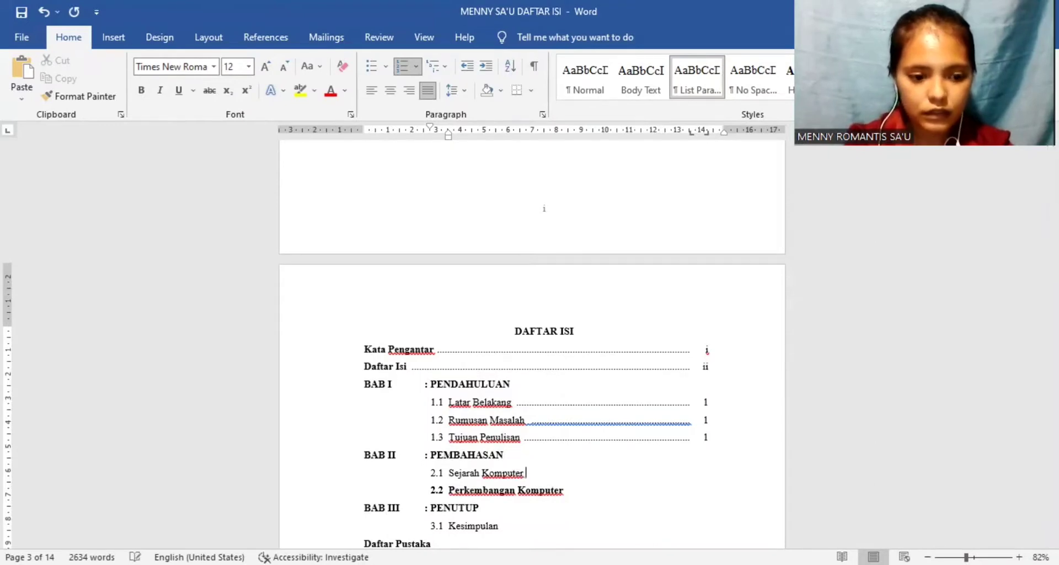
key(Tab)
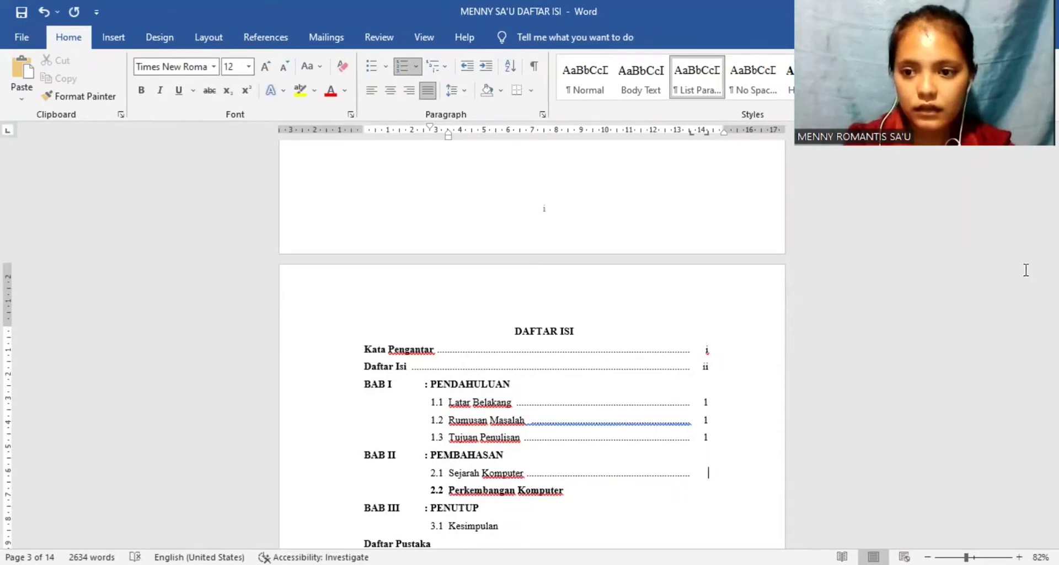
mouse_move(1052, 211)
mouse_down()
mouse_move(1053, 326)
mouse_move(1053, 150)
mouse_move(1052, 216)
mouse_up()
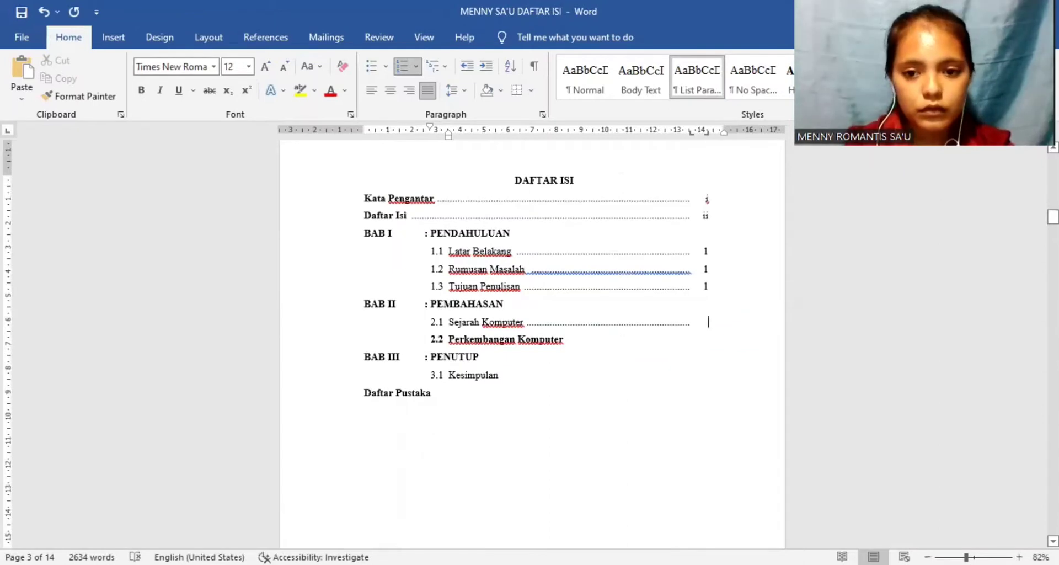
text(2)
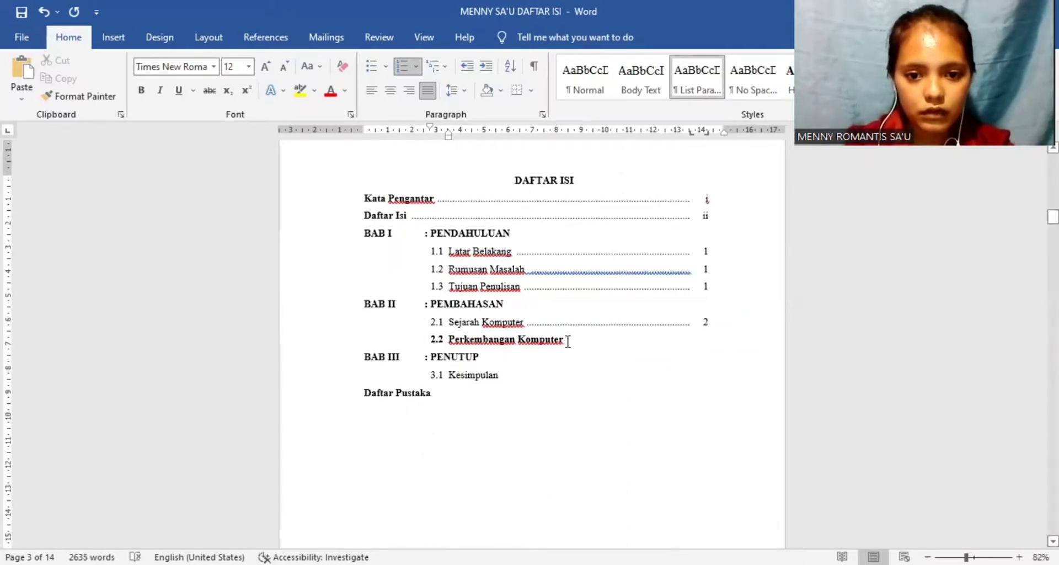
Step: Remove the bold from subsection 2.2 Perkembangan Komputer and give it a dotted leader and page number 3
drag(566, 345, 440, 344)
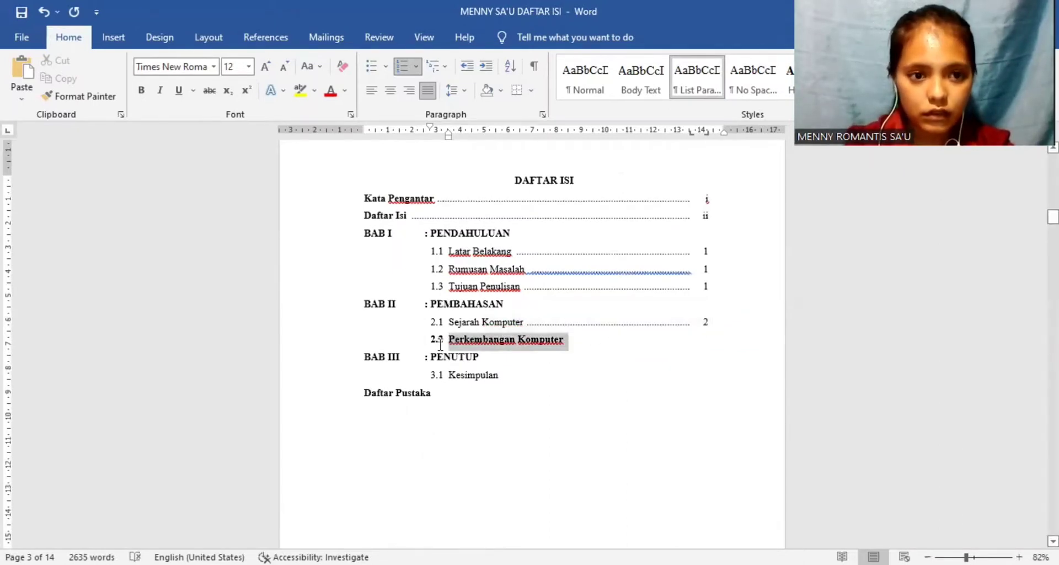
click(141, 90)
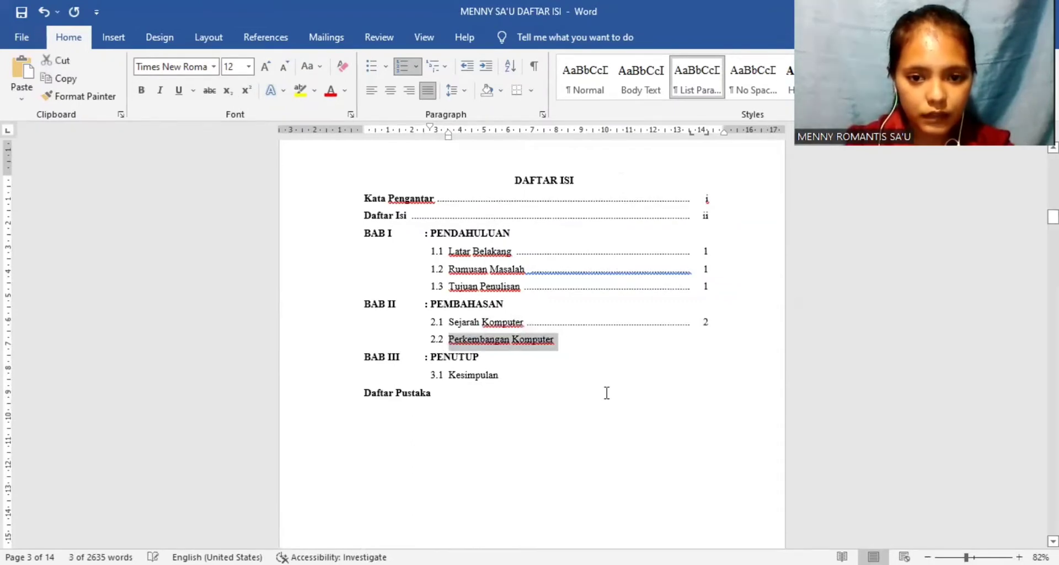
click(577, 341)
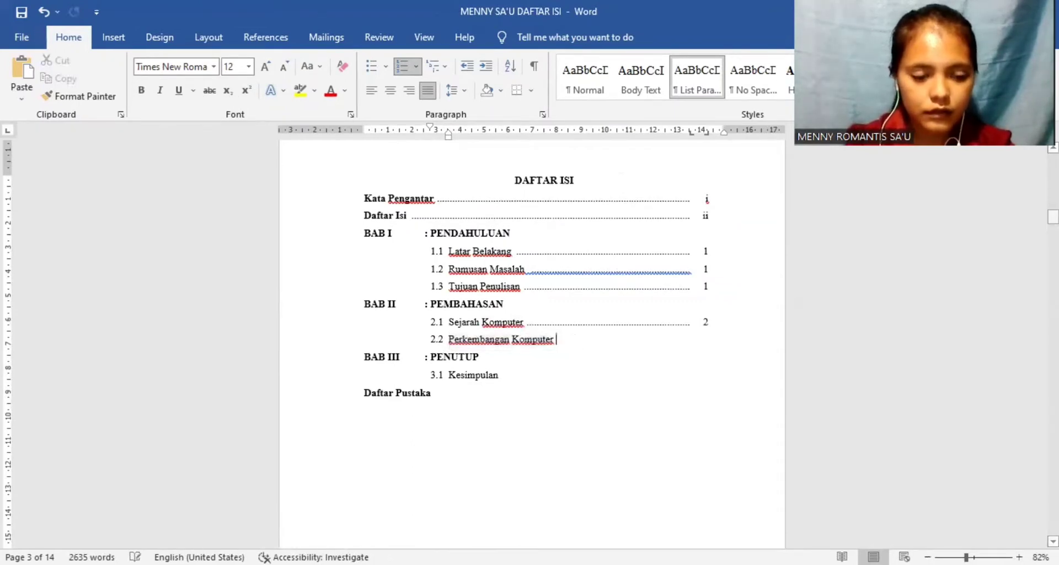
key(Tab)
text(3)
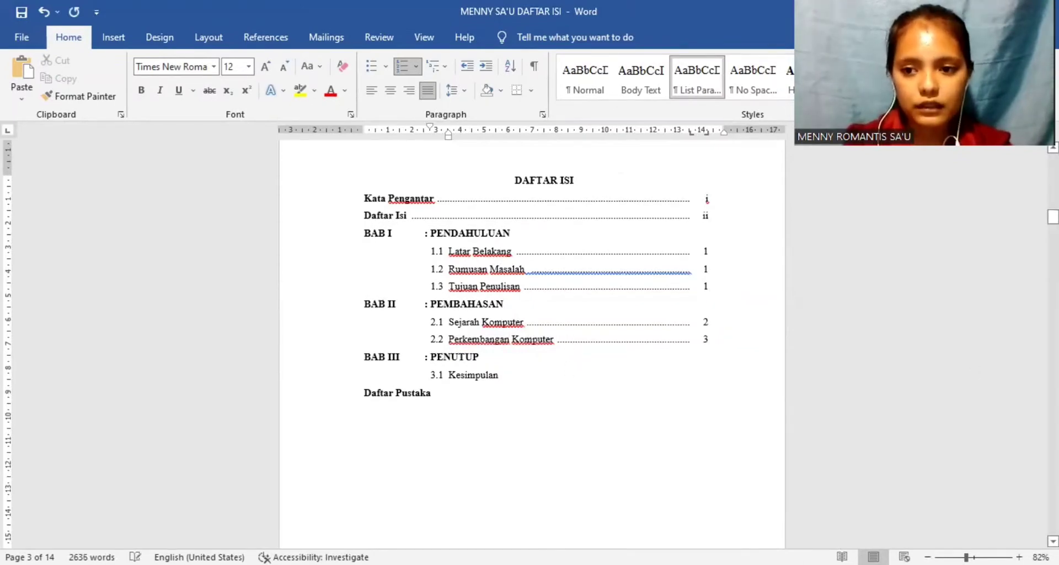
Step: Add a dotted leader and page number 10 to subsection 3.1 Kesimpulan
click(502, 375)
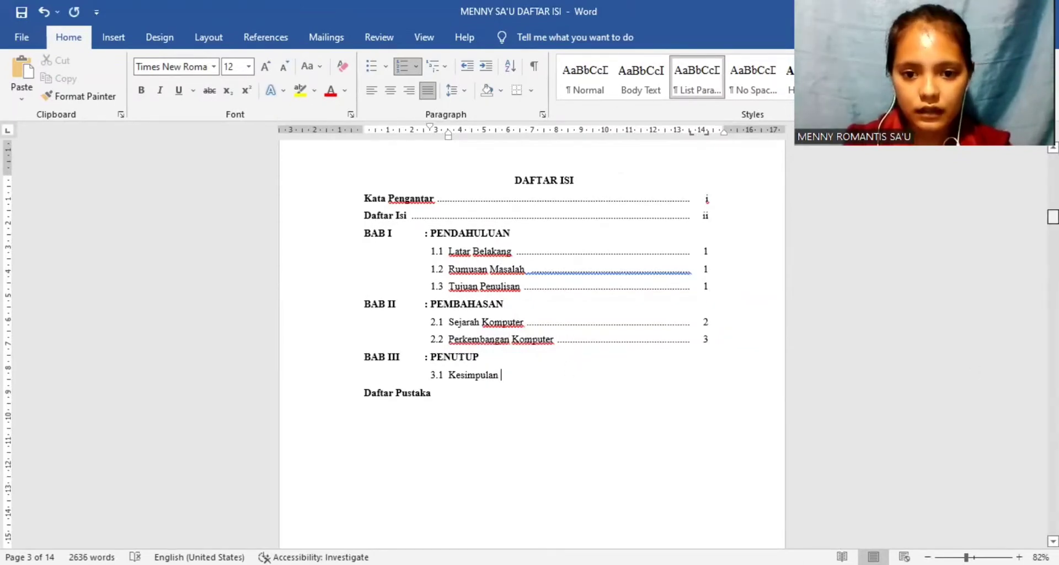
mouse_move(1052, 217)
mouse_down()
mouse_move(1052, 508)
mouse_move(1053, 160)
mouse_move(1052, 214)
mouse_up()
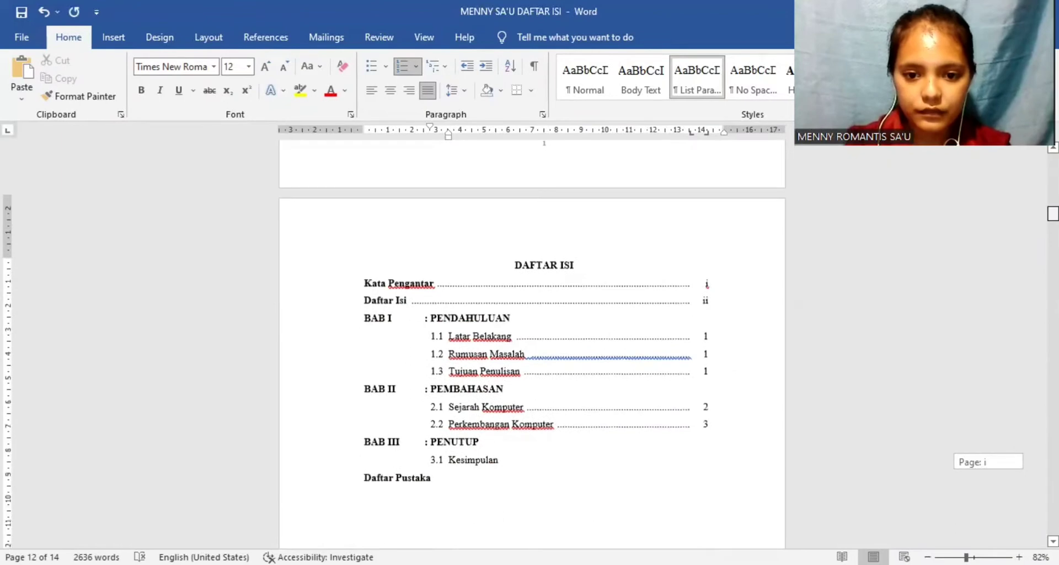
click(570, 469)
key(Tab)
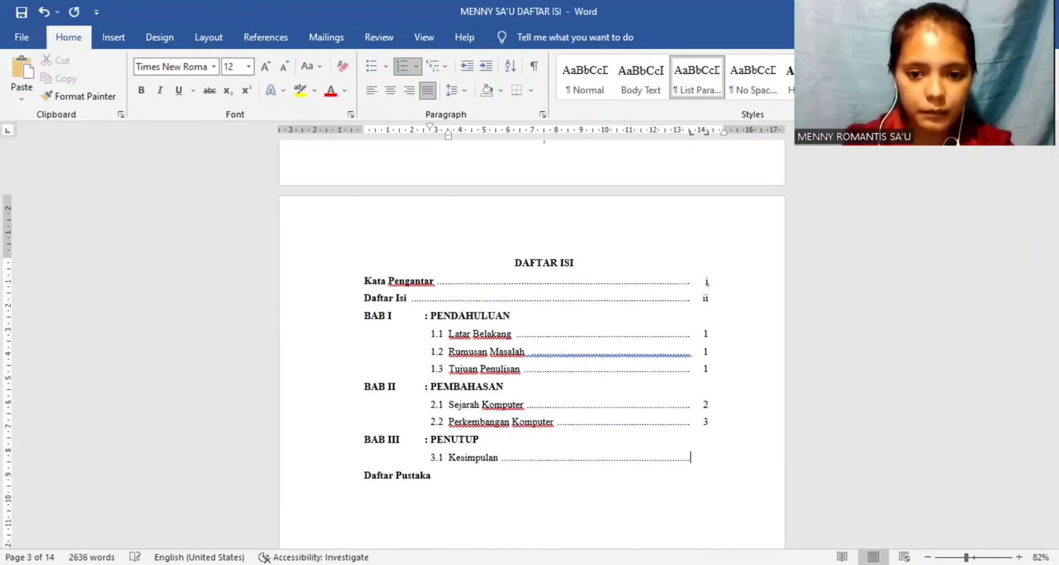
text(19)
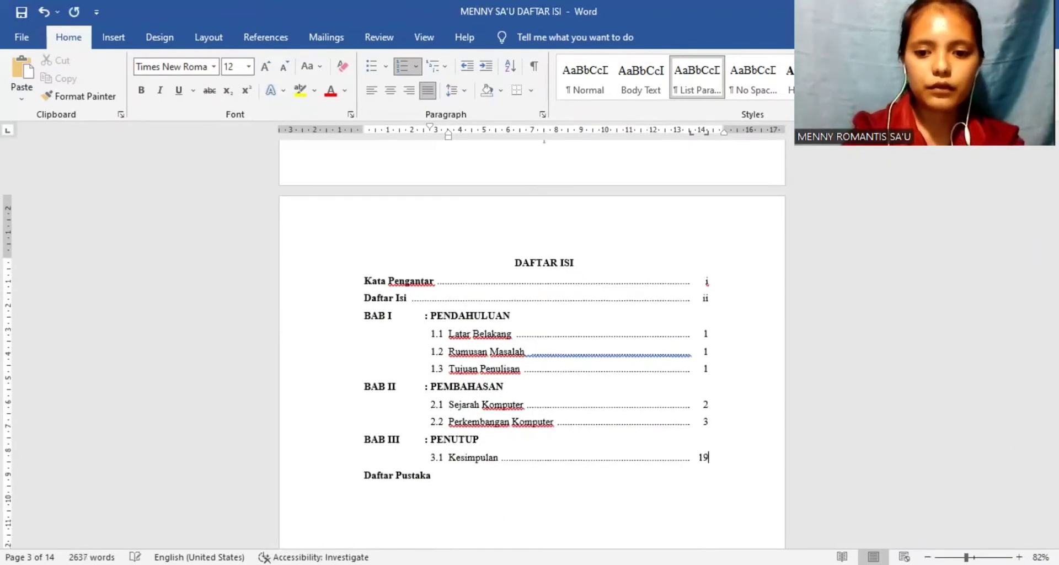
key(BackSpace)
text(0)
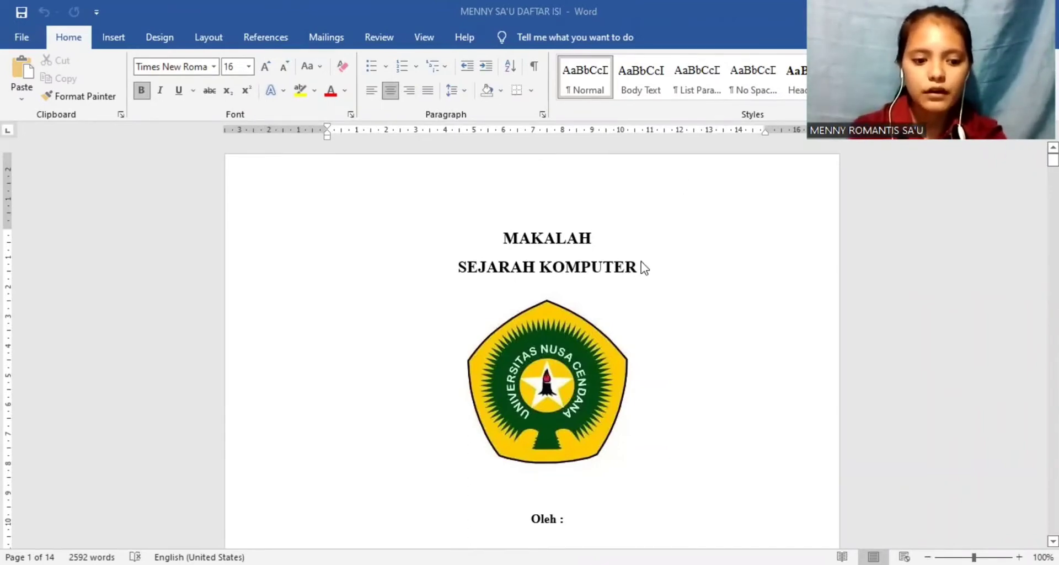
Step: Display the heading outline of the Sejarah Komputer paper beside the document
key(ctrl+f)
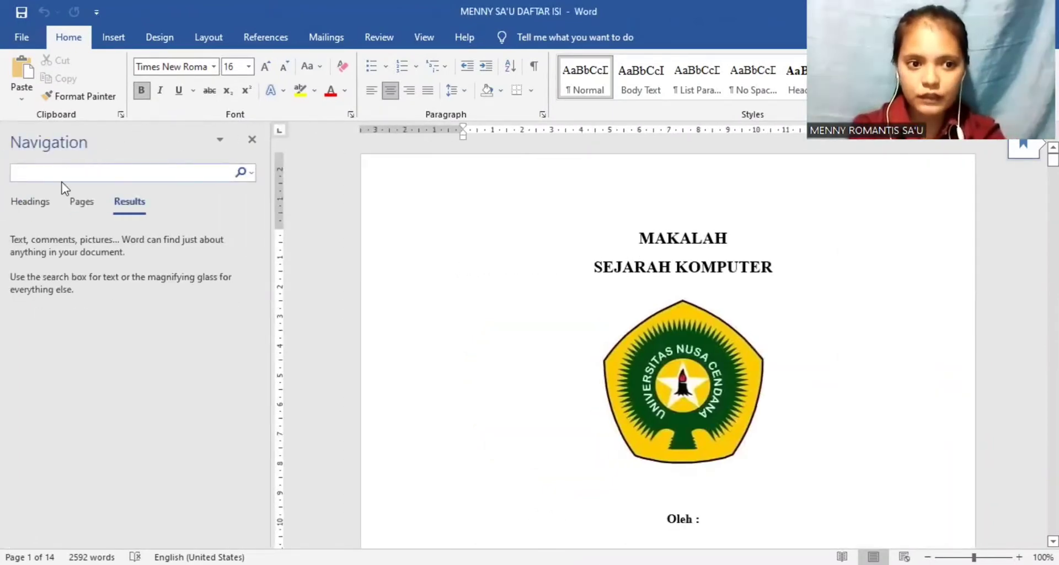
click(30, 201)
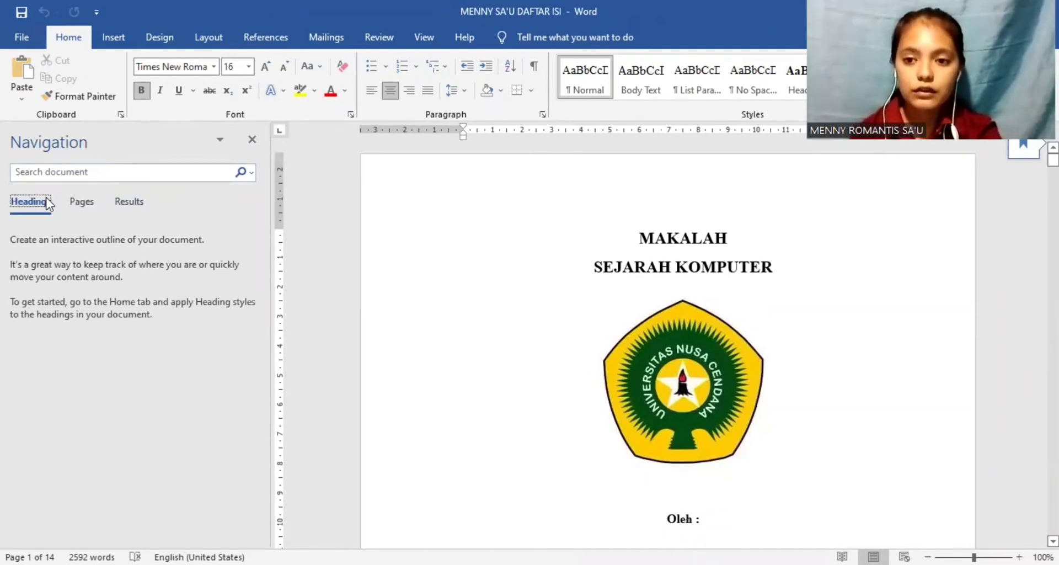
click(793, 464)
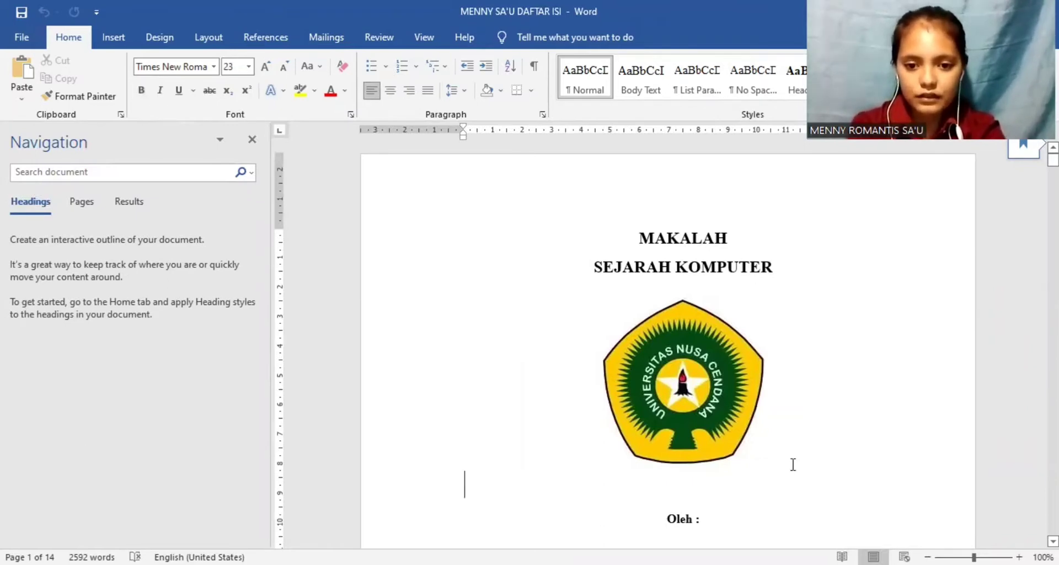
Step: Apply the Heading 1 style to the KATA PENGANTAR title on page 2
key(Down)
key(Down)
key(Down)
key(Down)
key(Down)
key(Down)
key(Down)
key(Down)
key(Down)
key(Down)
key(Down)
key(Down)
key(Down)
key(Down)
key(Down)
key(Down)
key(Down)
key(Down)
key(Down)
key(Down)
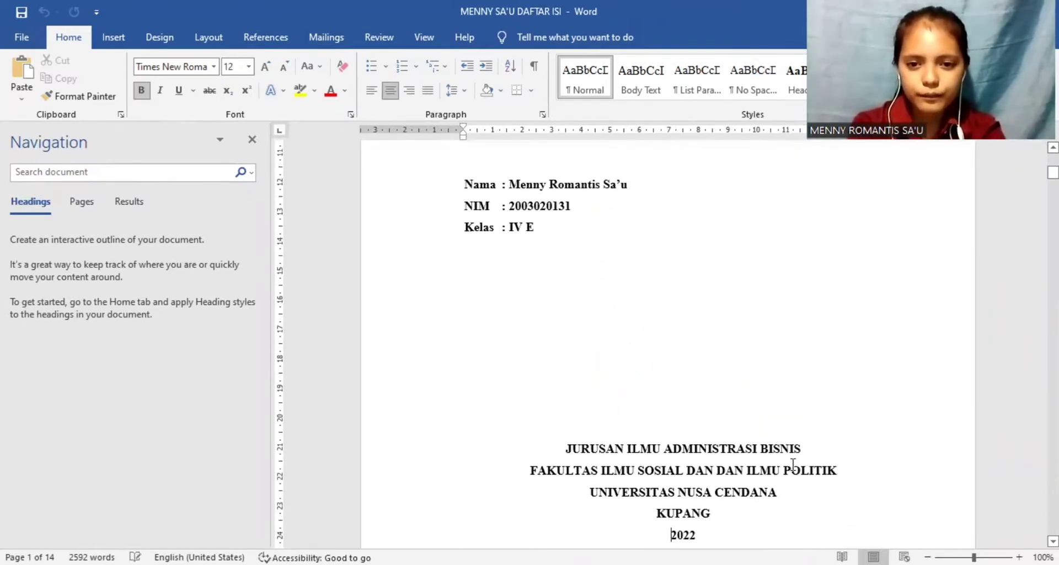
key(Down)
key(Down)
key(Down)
key(Down)
key(Down)
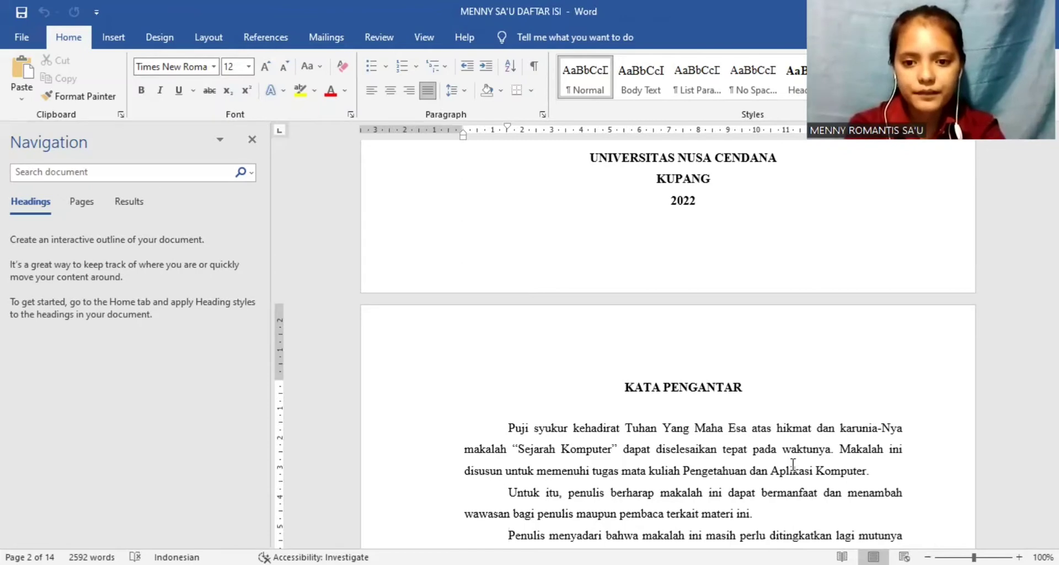
key(Down)
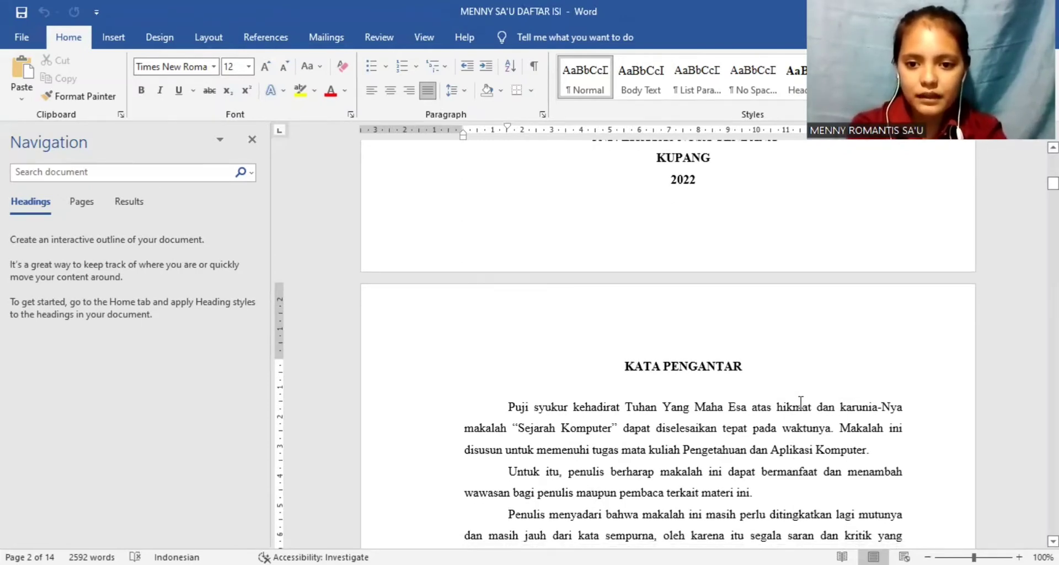
drag(752, 365, 623, 364)
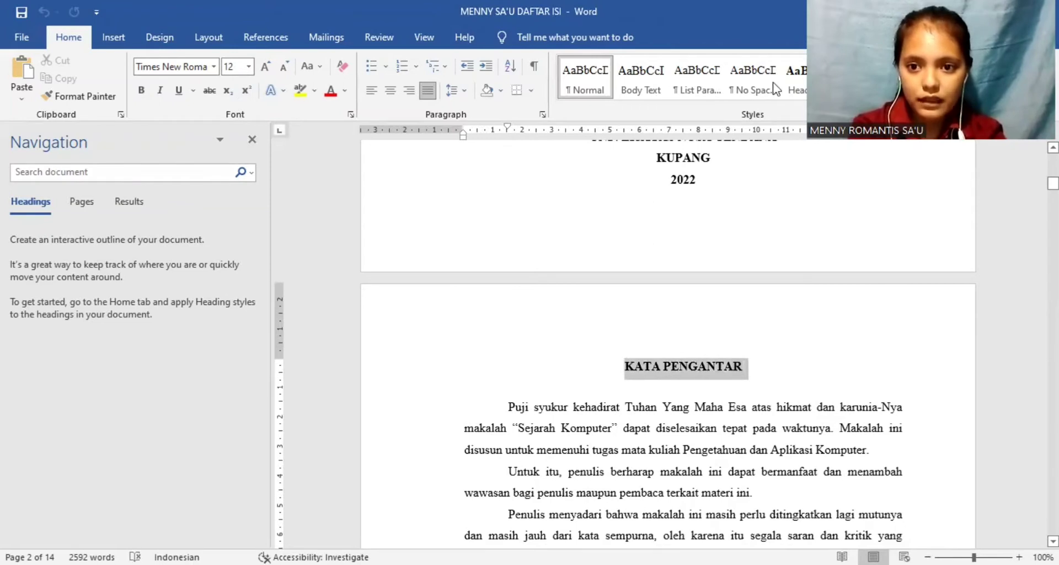
click(797, 84)
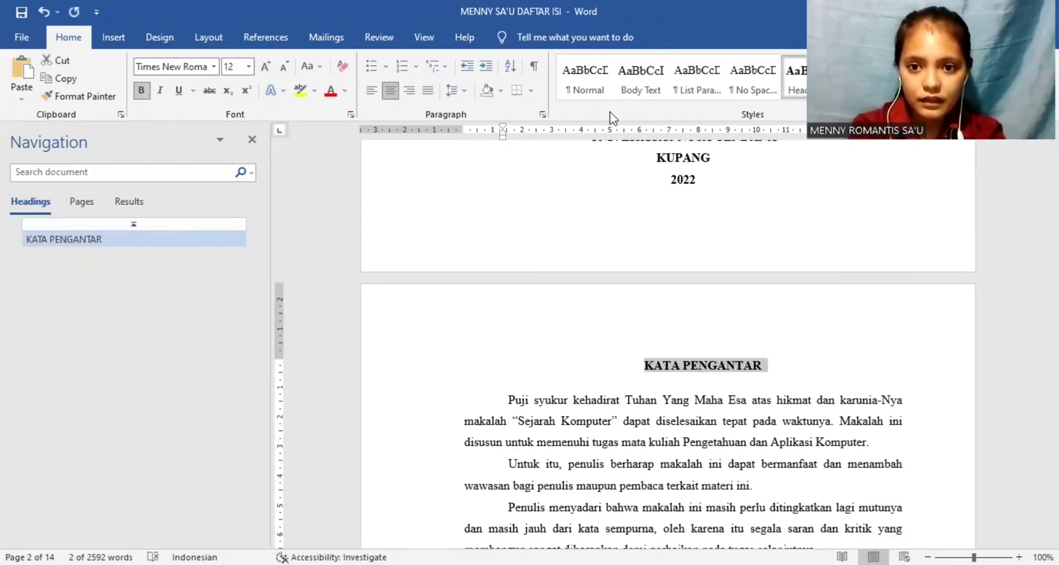
Step: Modify the Heading 1 style to use Times New Roman, size 12, with the Automatic font colour
right_click(796, 86)
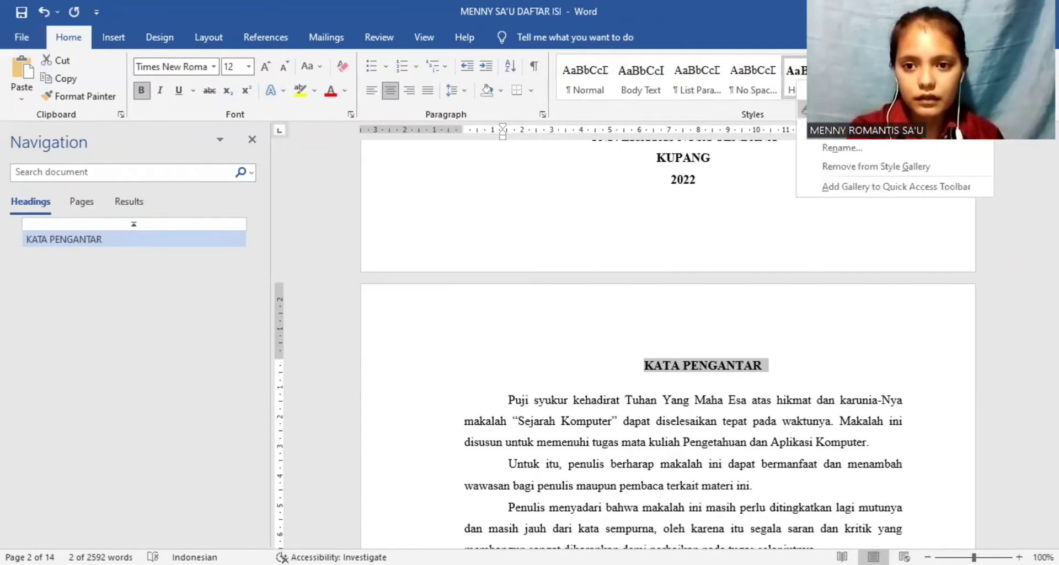
click(835, 110)
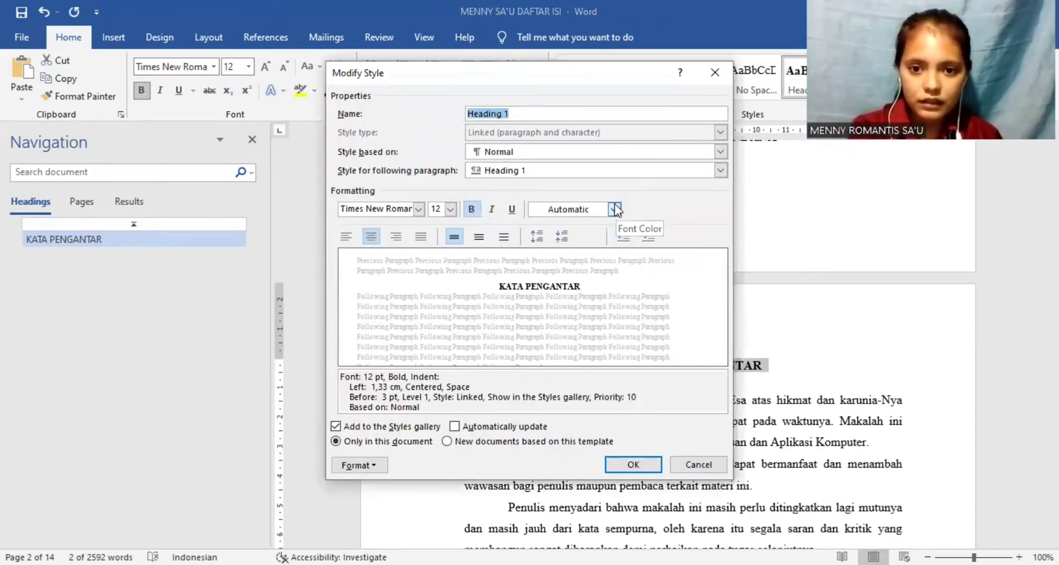
click(615, 209)
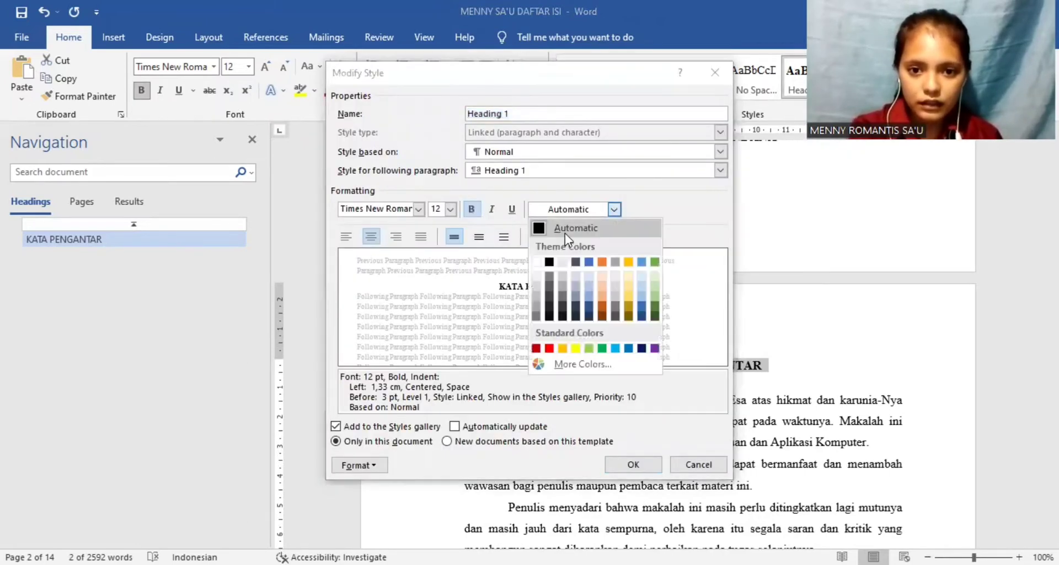
click(564, 230)
click(450, 209)
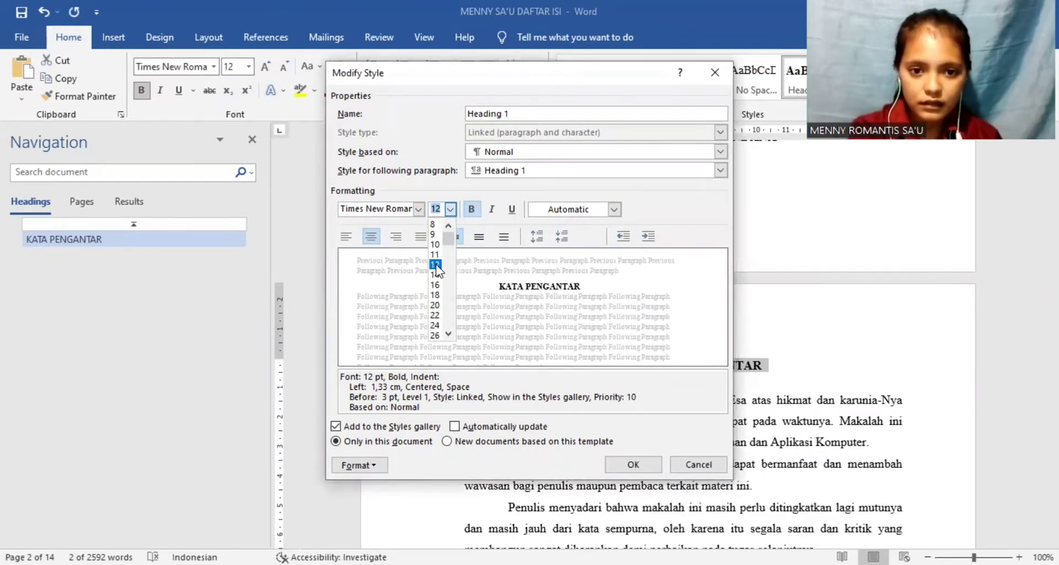
click(435, 264)
click(420, 210)
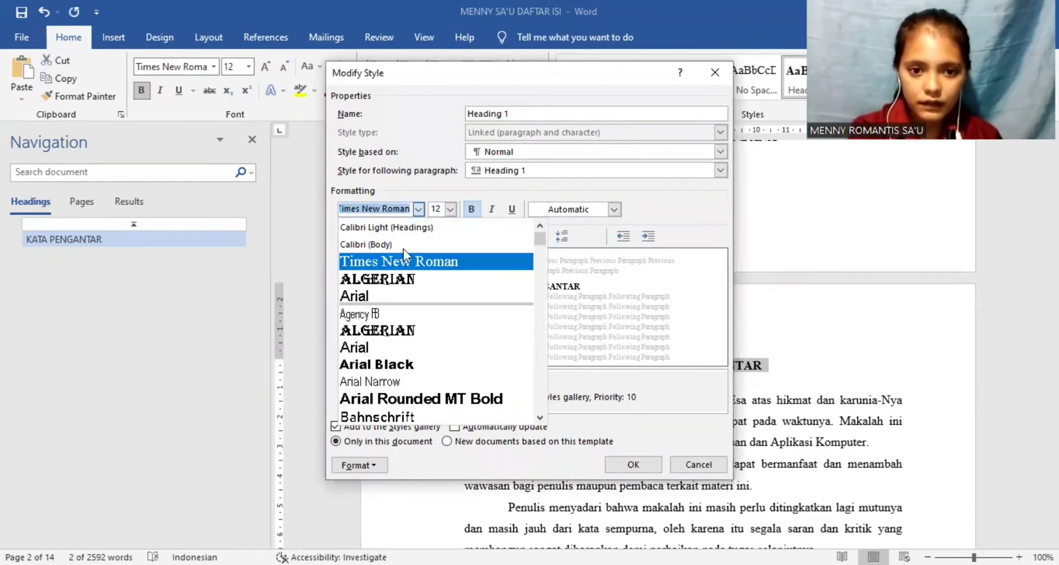
click(421, 263)
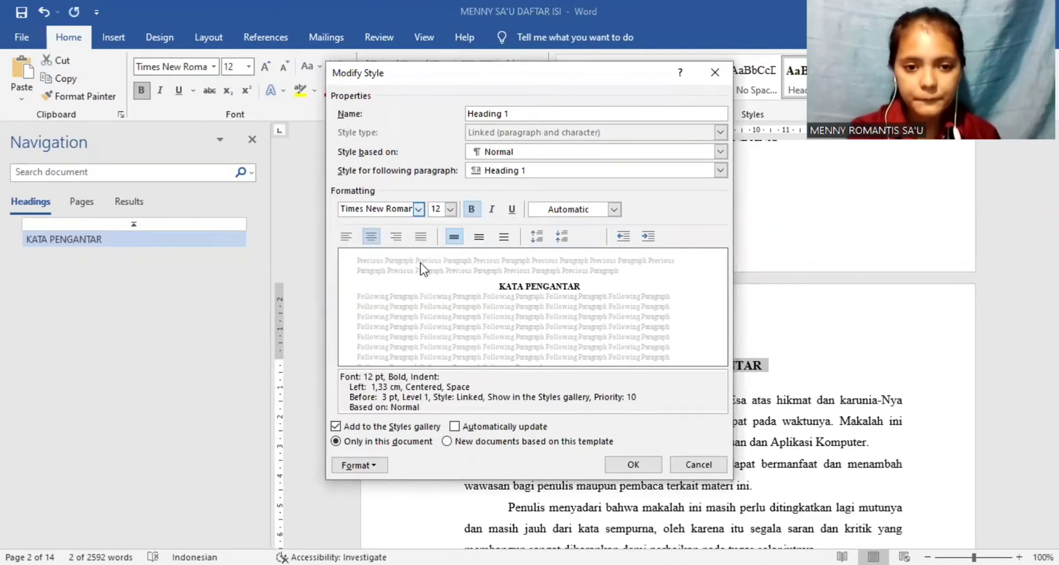
click(615, 465)
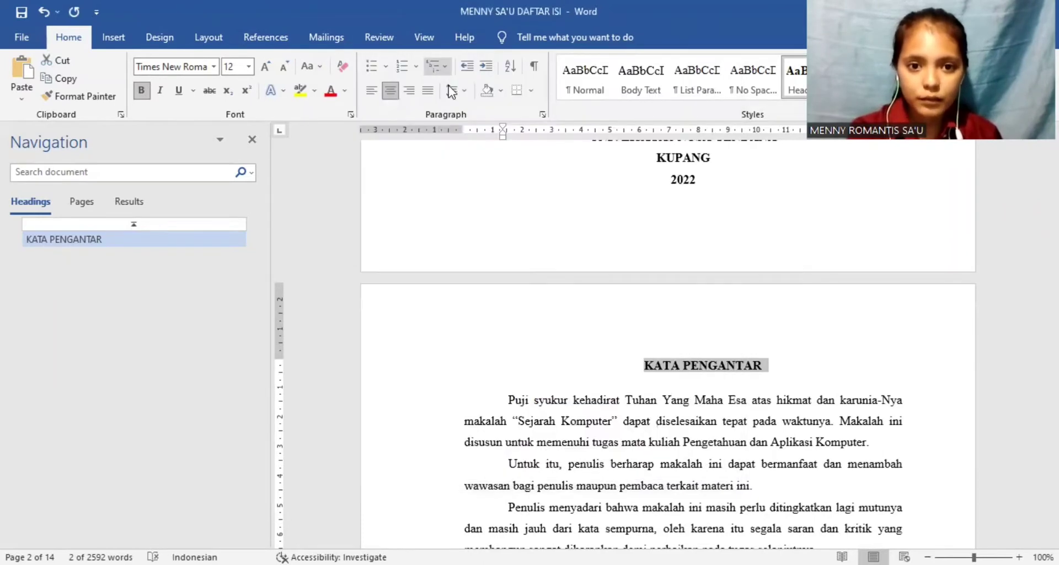
Step: Set the KATA PENGANTAR title's spacing before to 0 pt and its line spacing to 1,5 lines
click(462, 91)
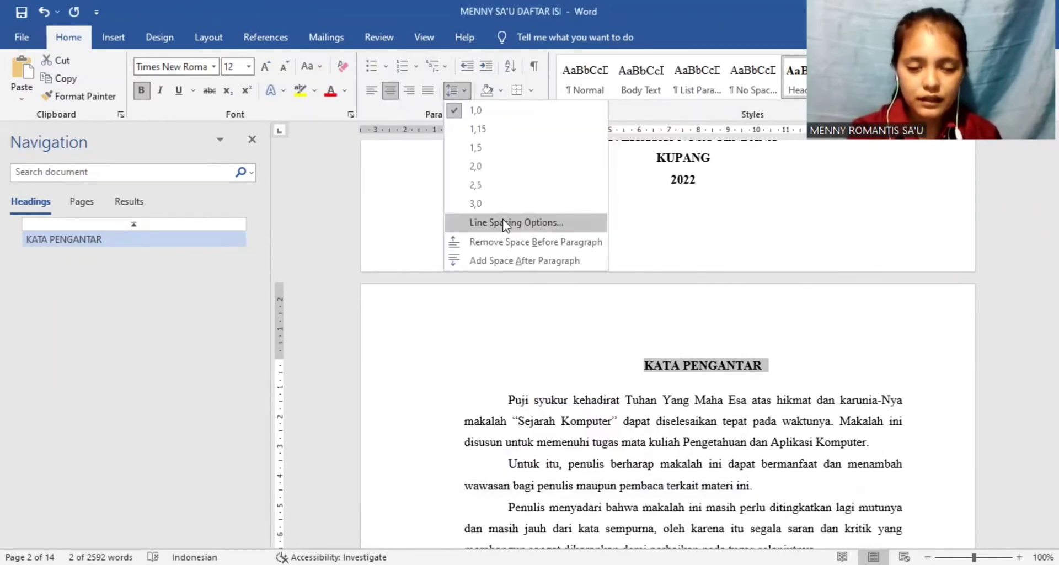
click(502, 220)
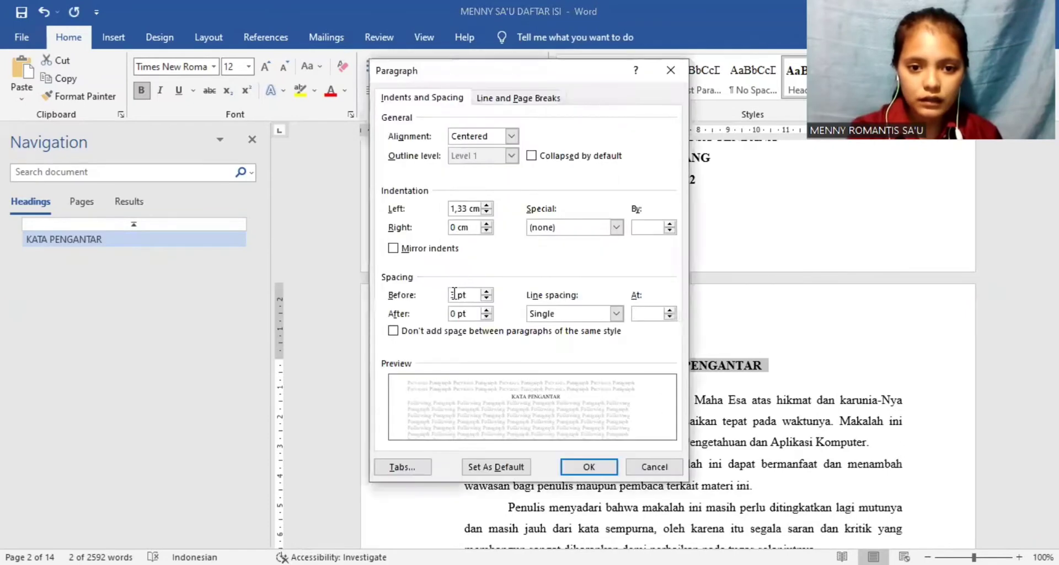
click(455, 294)
text(3)
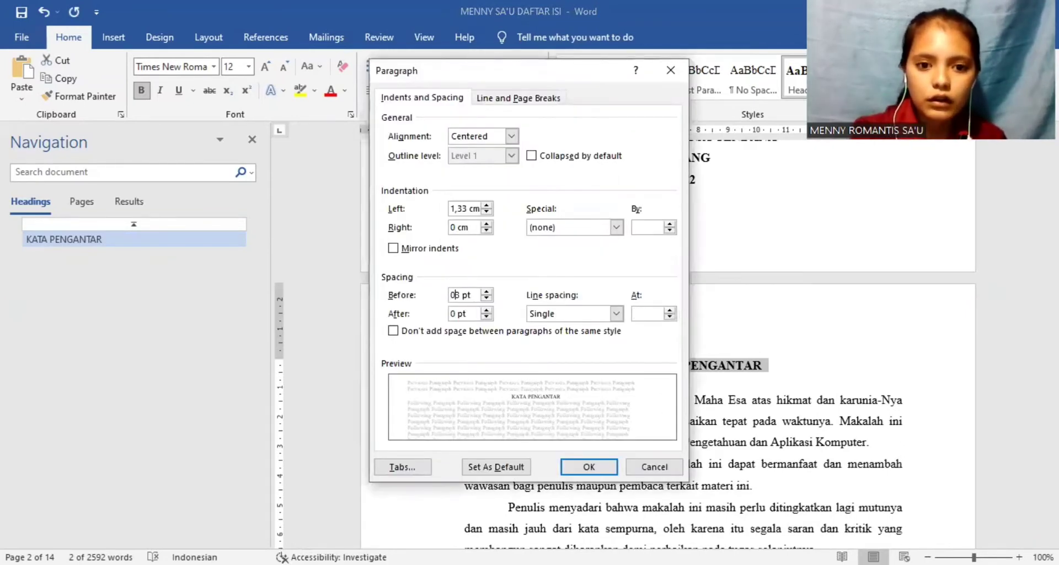
key(Left)
key(BackSpace)
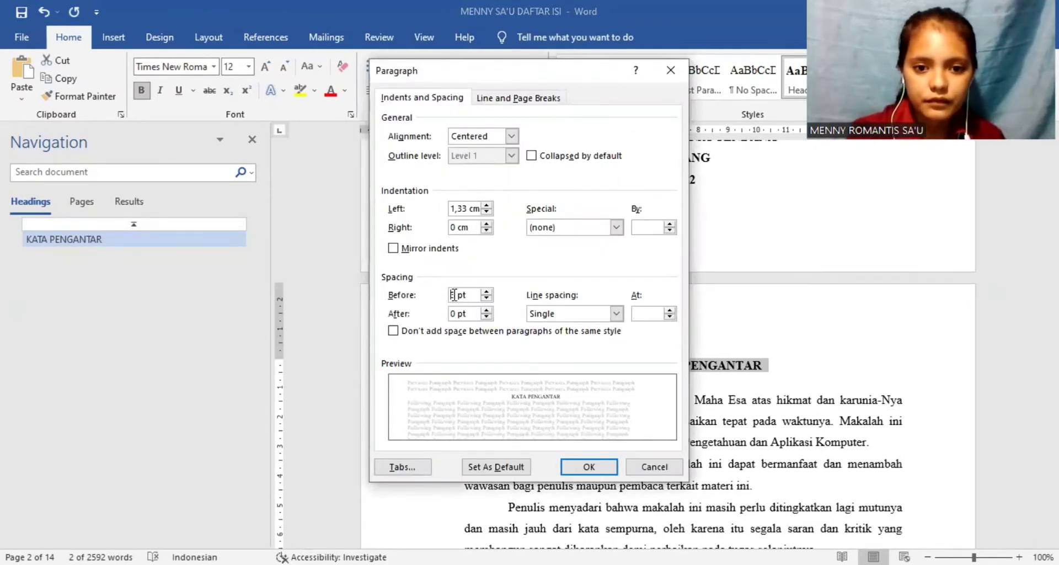
key(Delete)
text(0)
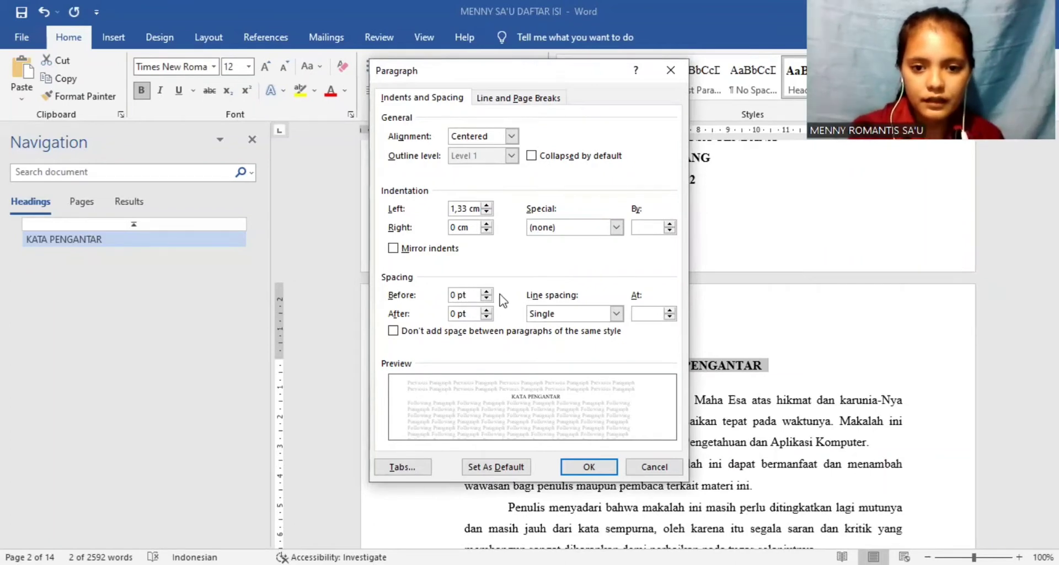
click(615, 313)
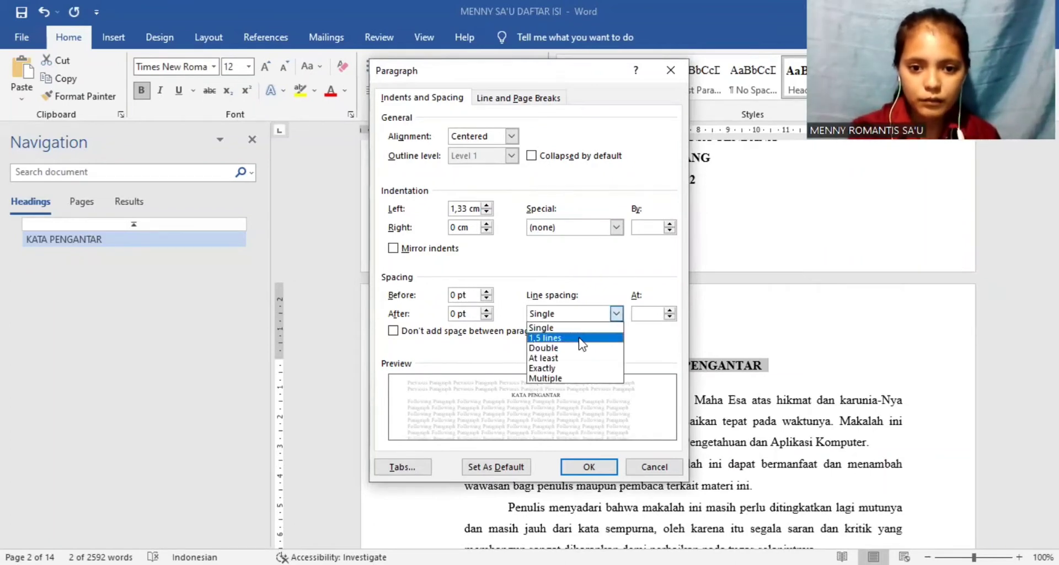
click(579, 342)
click(589, 467)
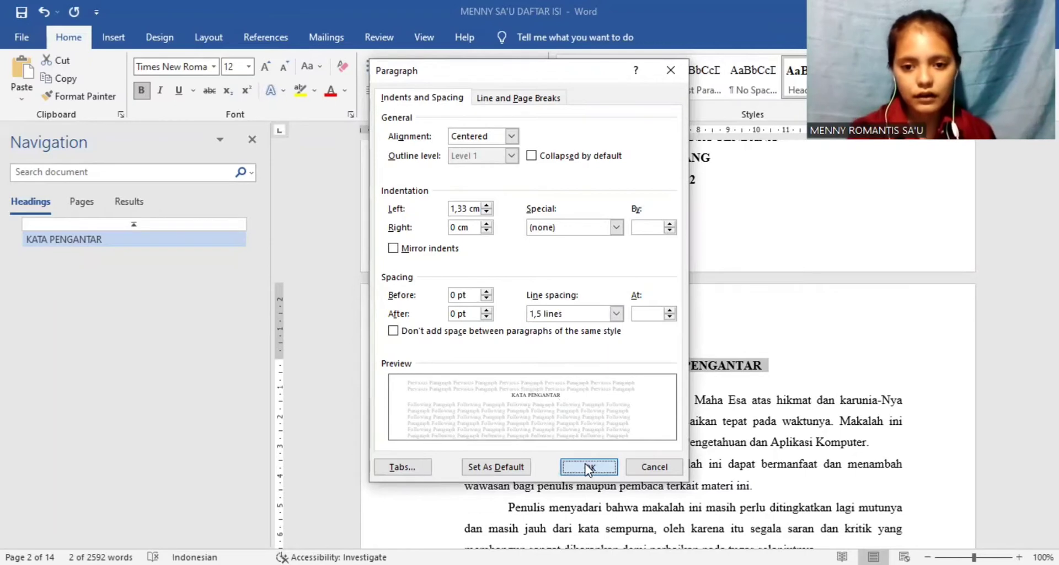
Step: Apply the Heading 1 style to the DAFTAR ISI title on page 3 and reset its left indent to 0 cm
click(645, 423)
key(Down)
key(Down)
key(Down)
key(Down)
key(Down)
key(Down)
key(Down)
key(Down)
key(Down)
key(Down)
key(Down)
key(Down)
key(Down)
key(Down)
key(Down)
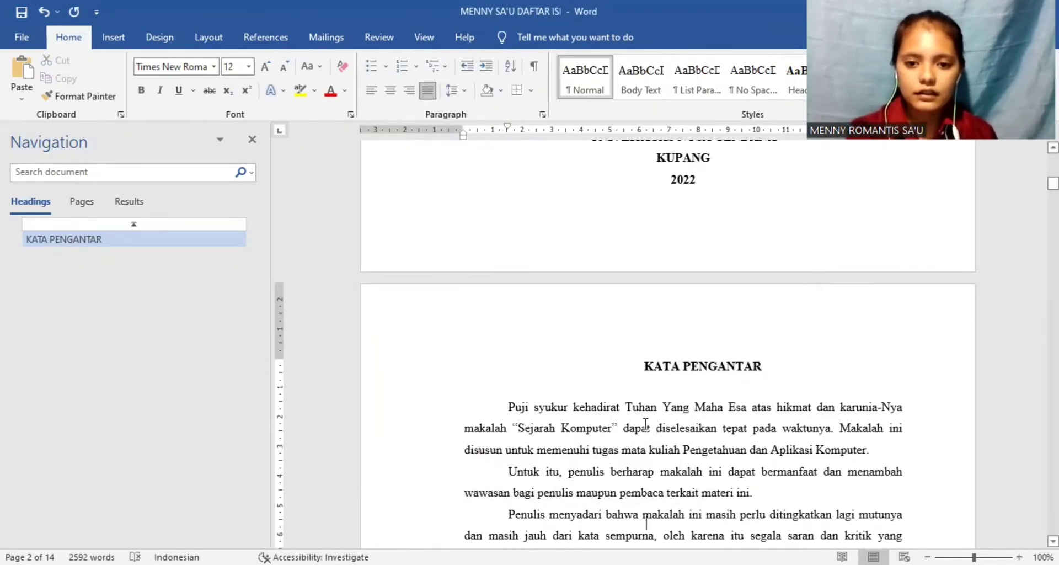
key(Down)
key(Down)
key(Down)
key(Down)
key(Down)
key(Down)
key(Down)
key(Down)
key(Down)
key(Down)
key(Down)
key(Down)
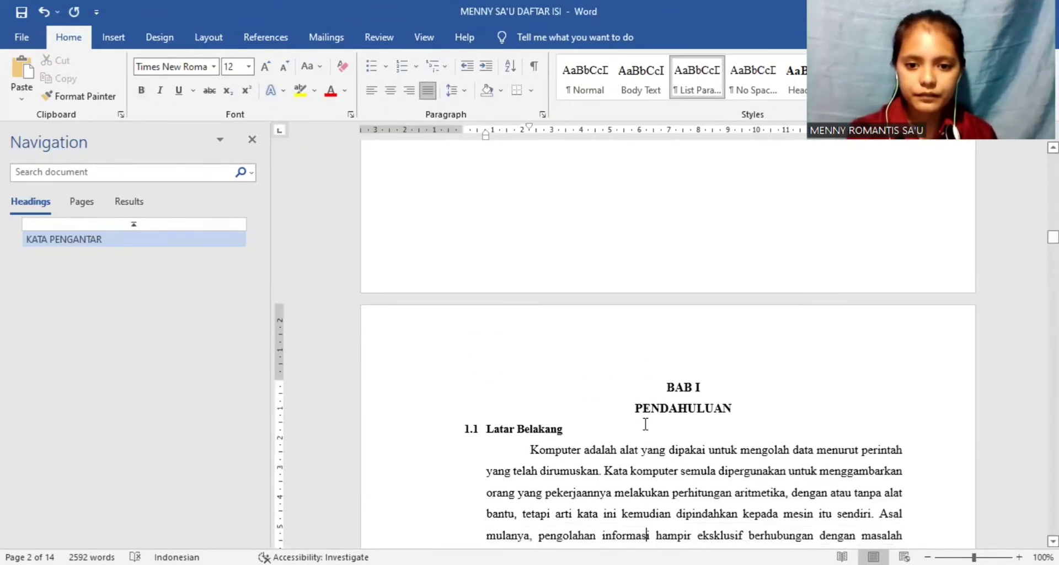
key(Up)
key(Up)
key(Up)
key(Up)
key(Up)
key(Up)
key(Up)
key(Up)
key(Up)
key(Up)
key(Up)
key(Up)
key(Up)
key(Up)
key(Up)
key(Up)
key(Up)
key(Up)
key(Up)
key(Up)
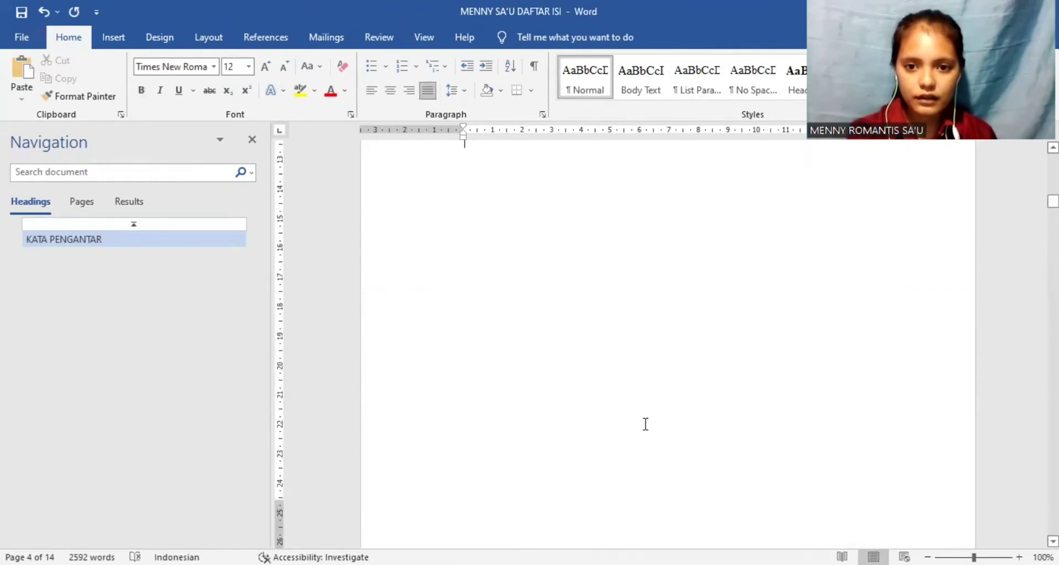
key(Down)
key(Down)
key(Down)
key(Down)
key(Up)
key(Up)
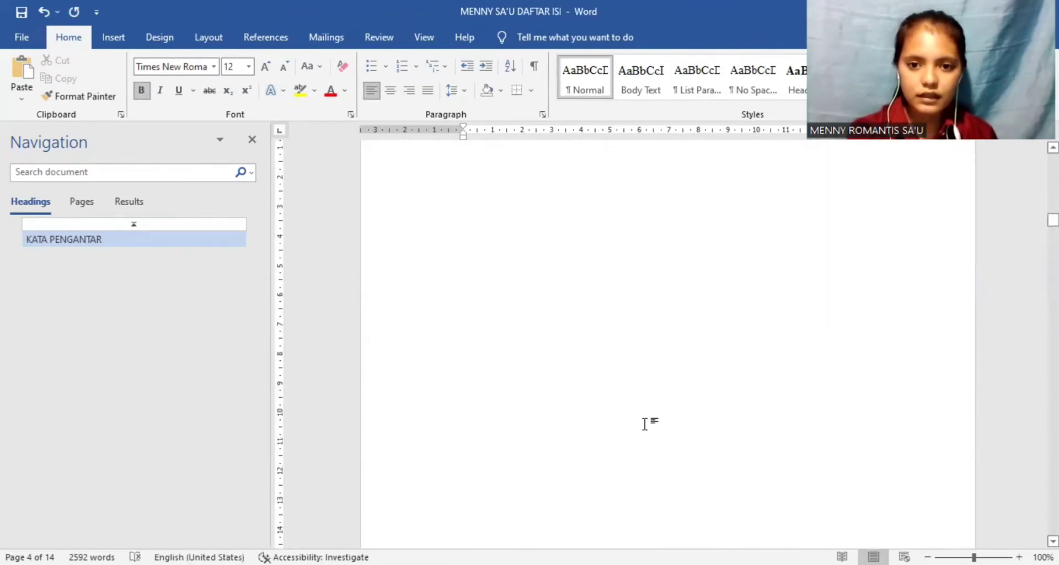
key(Up)
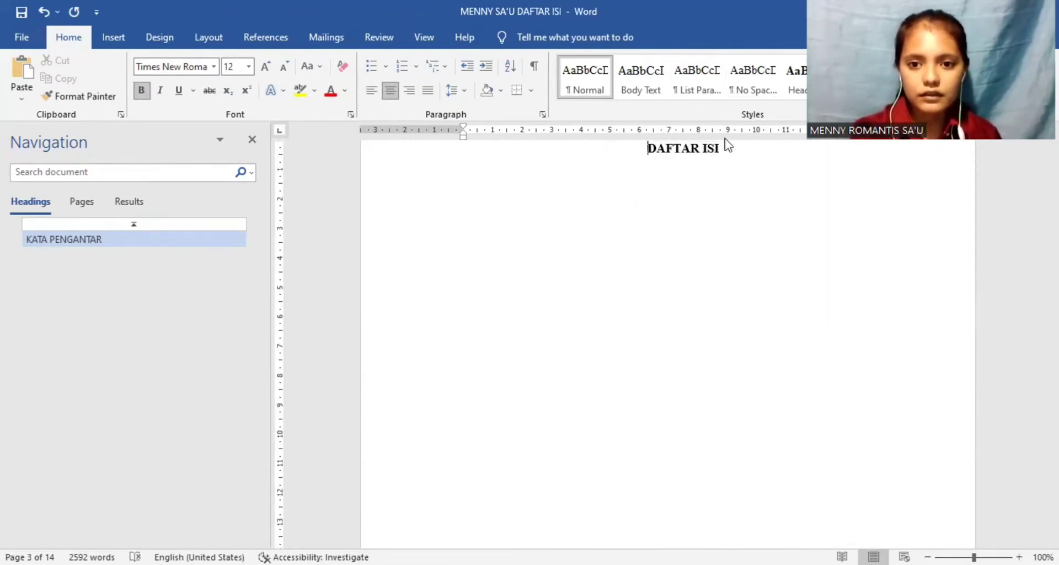
drag(728, 144, 656, 148)
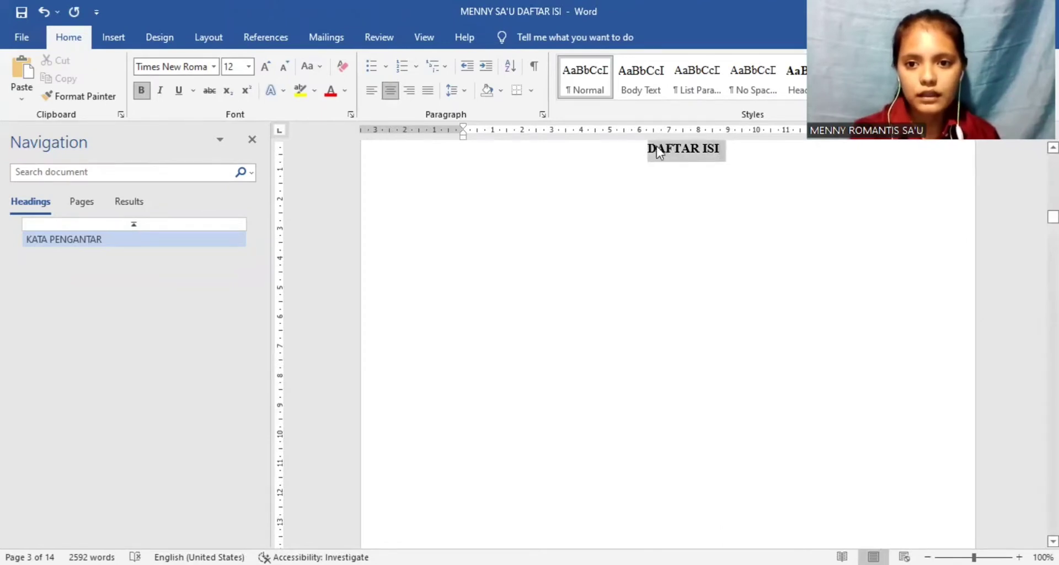
click(796, 78)
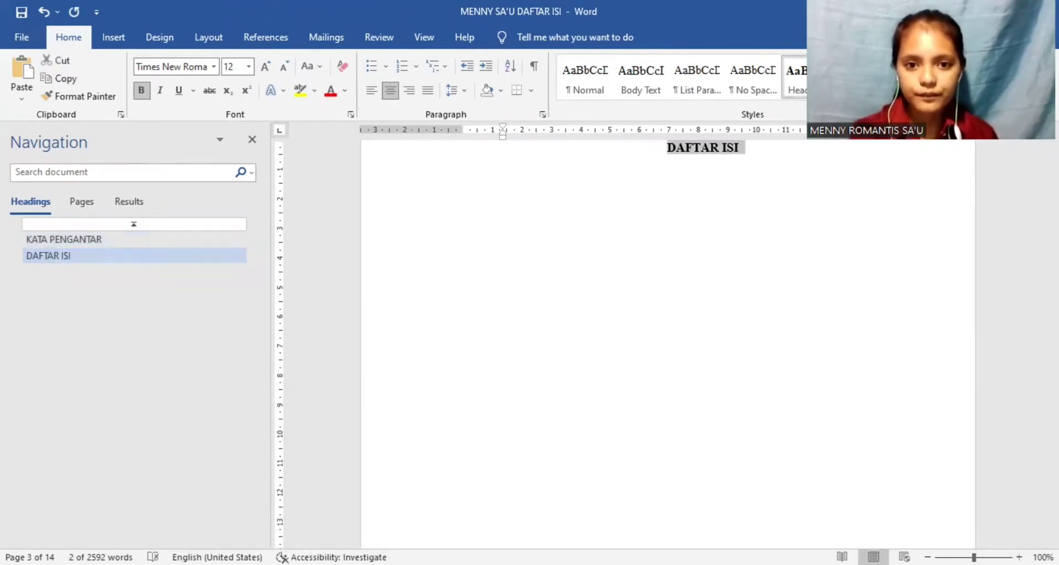
drag(495, 137, 464, 136)
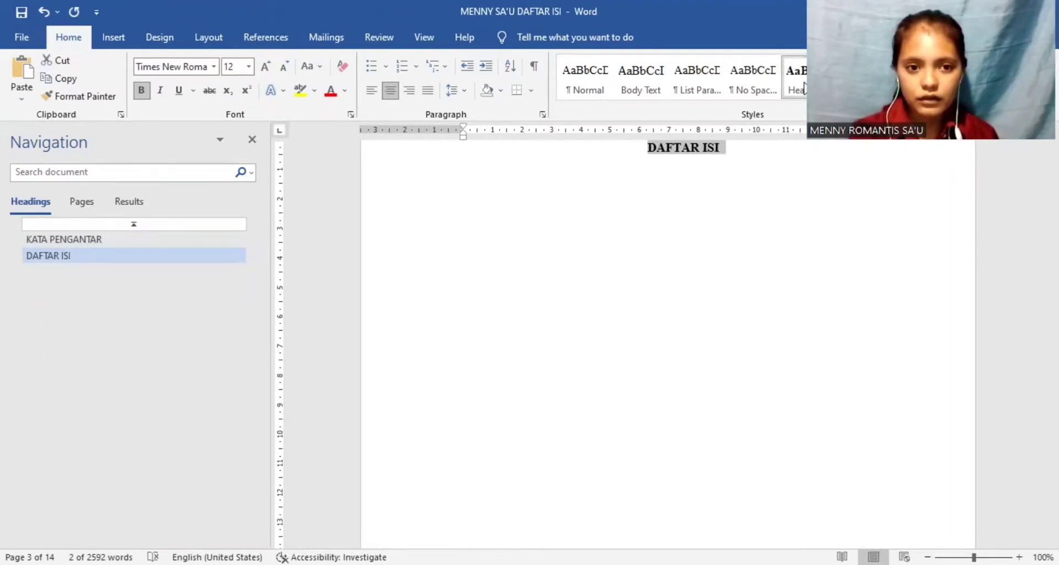
Step: Set the DAFTAR ISI title's spacing before to 0 pt and its line spacing to 1,5 lines
click(465, 92)
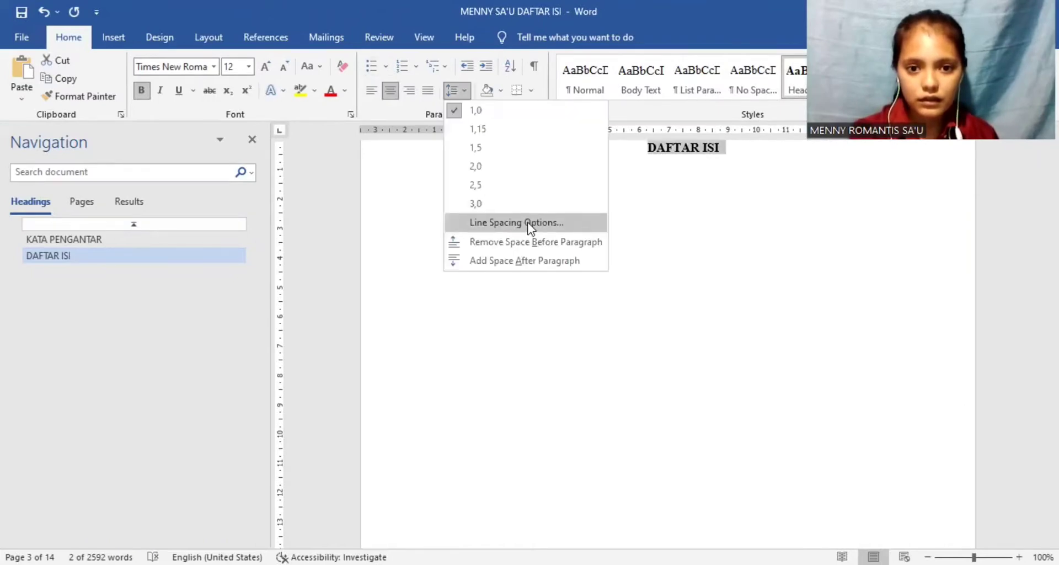
click(516, 222)
click(455, 295)
key(BackSpace)
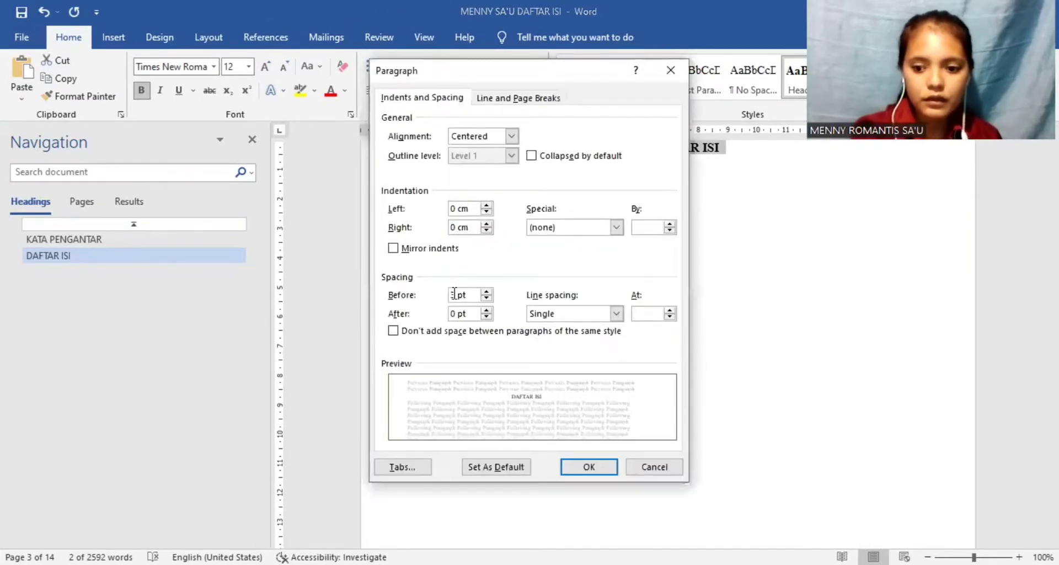
text(0)
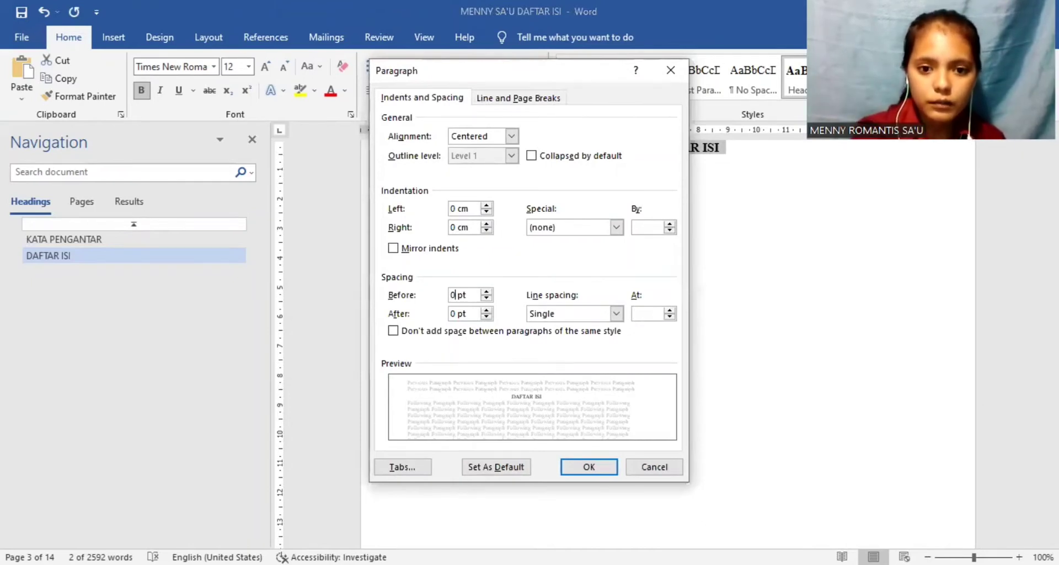
click(616, 314)
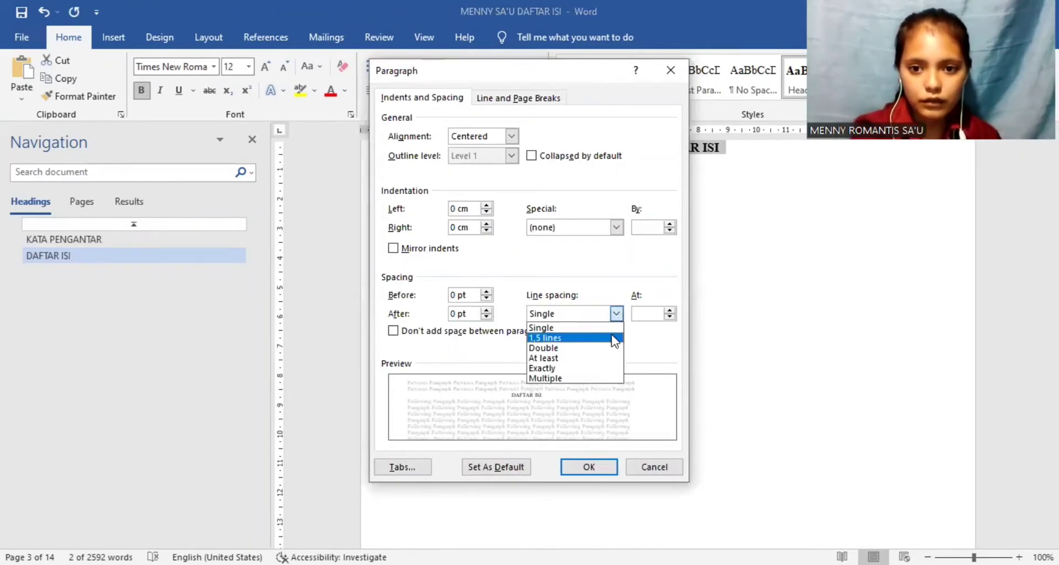
click(613, 338)
click(579, 469)
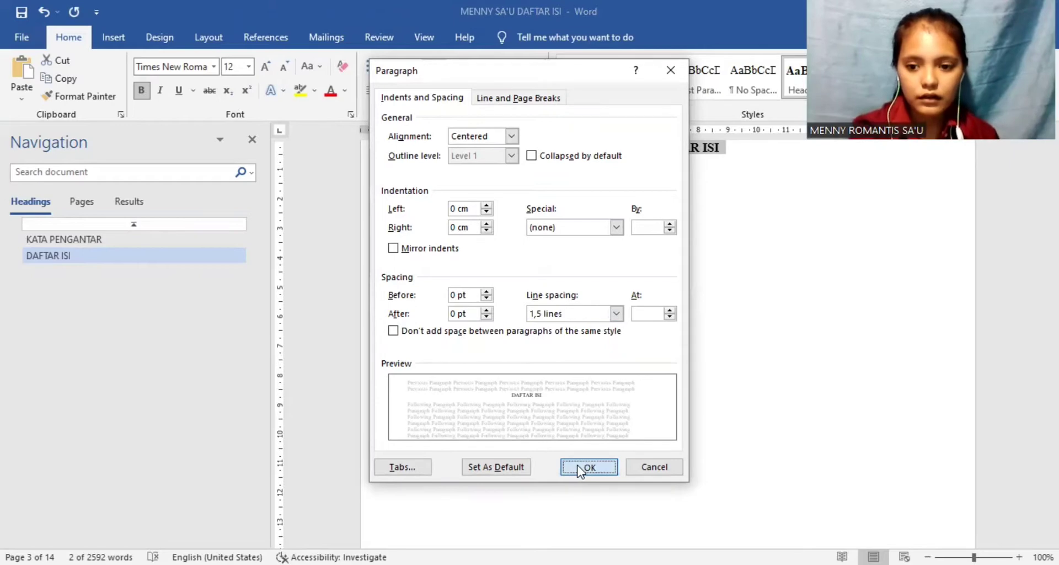
Step: Join the first chapter's two title lines into the single line "BAB I : PENDAHULUAN"
scroll(578, 463, down, 10)
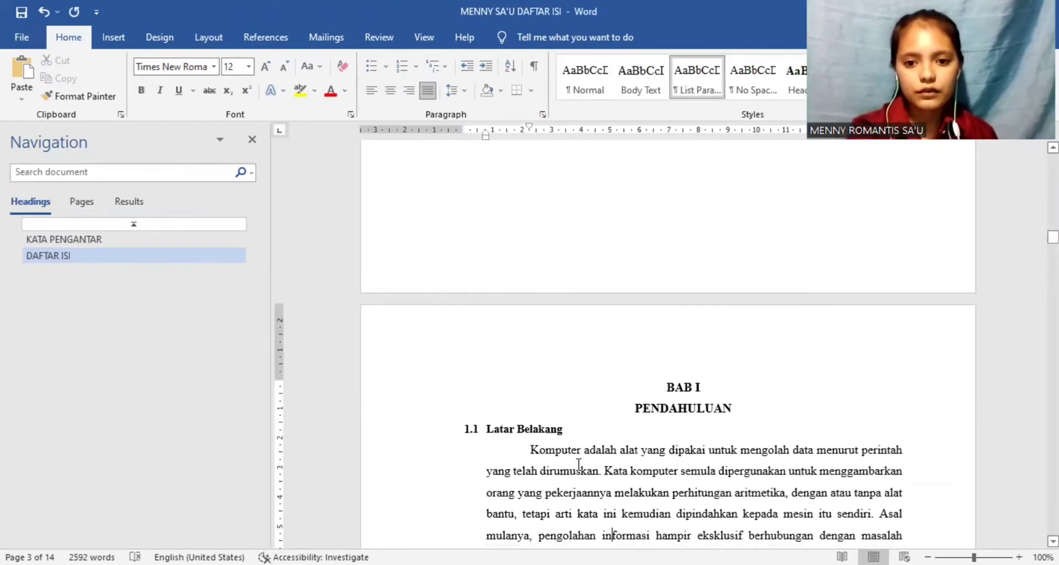
scroll(578, 463, down, 1)
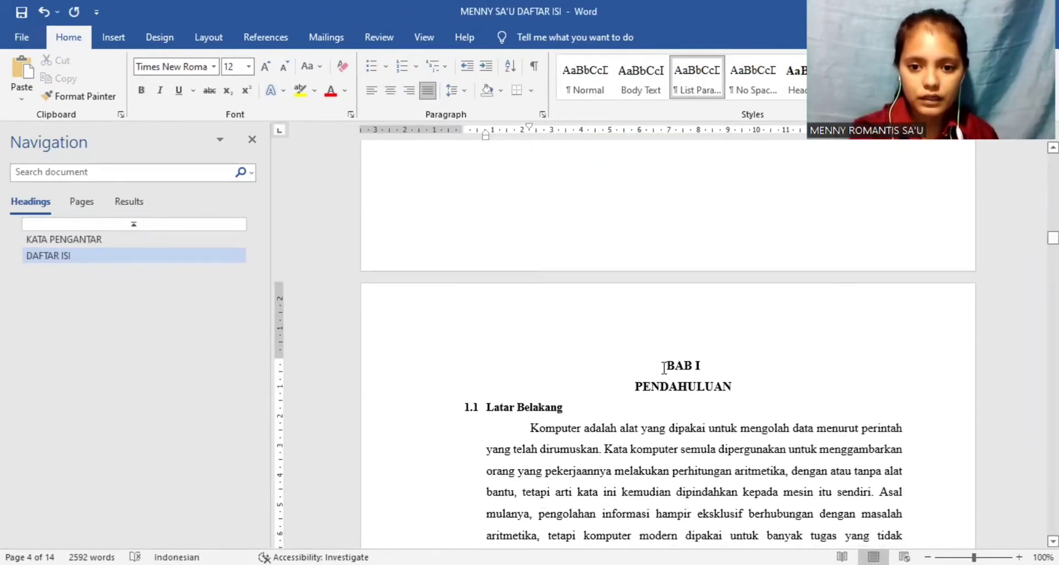
drag(664, 367, 749, 396)
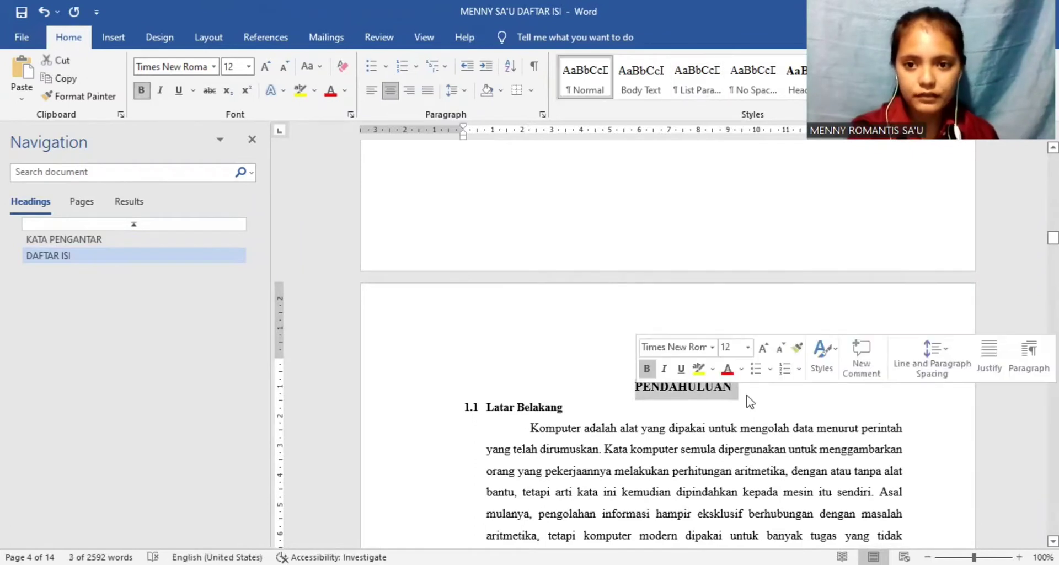
click(692, 309)
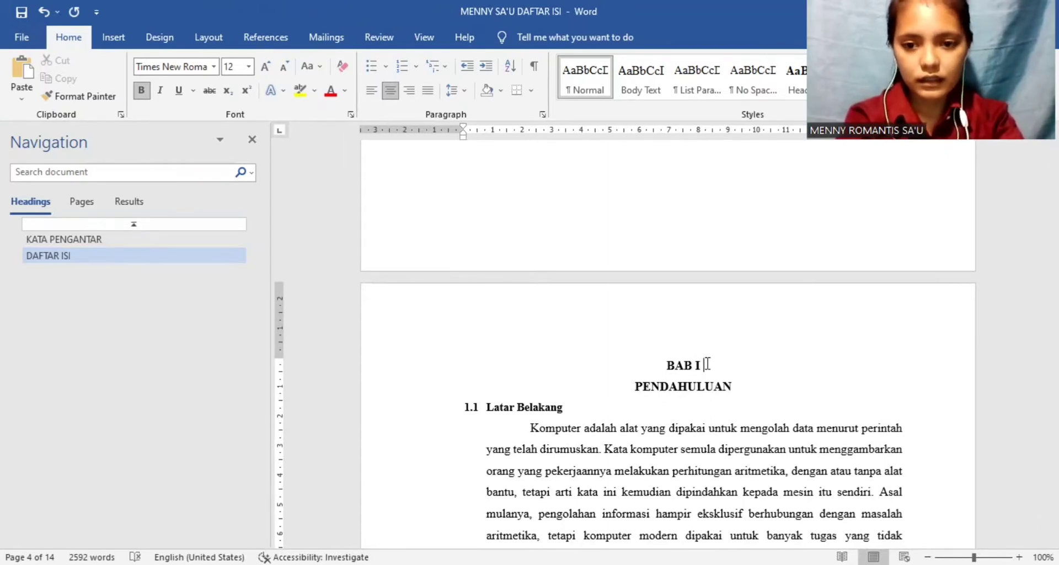
text(:)
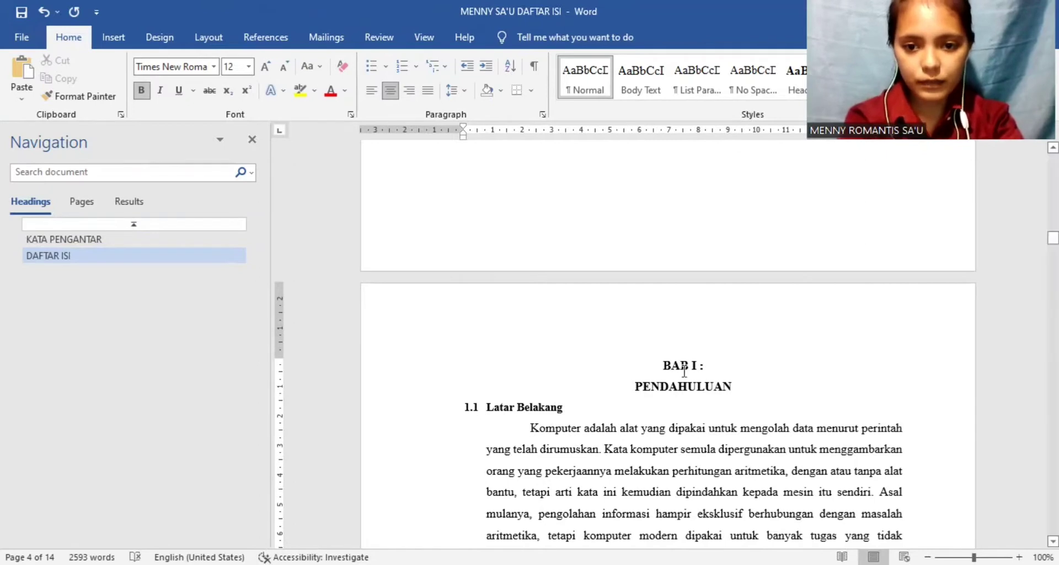
click(637, 388)
key(BackSpace)
key(BackSpace)
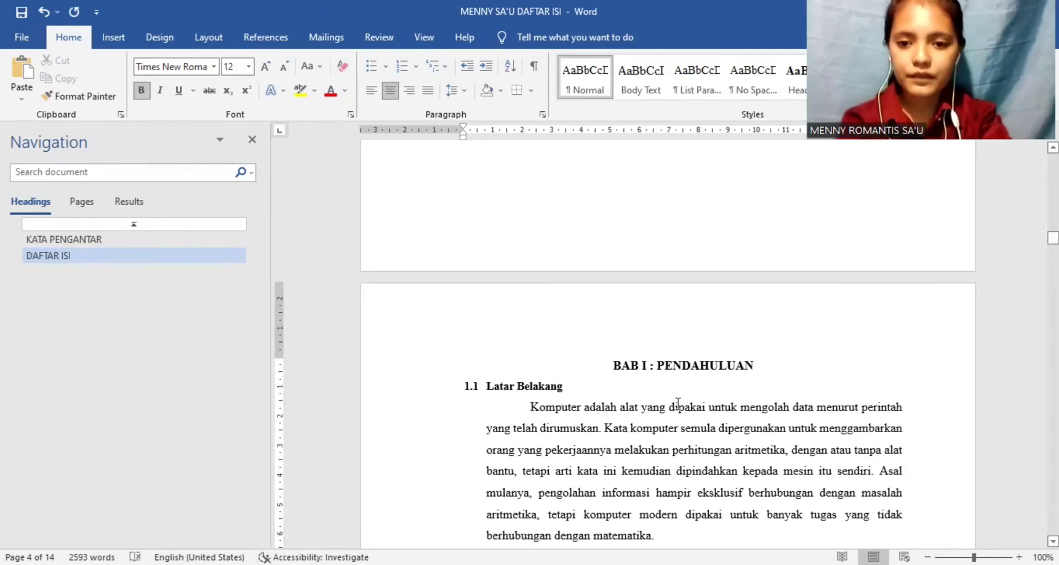
Step: Apply the Heading 1 style to the "BAB I : PENDAHULUAN" title
drag(757, 365, 595, 371)
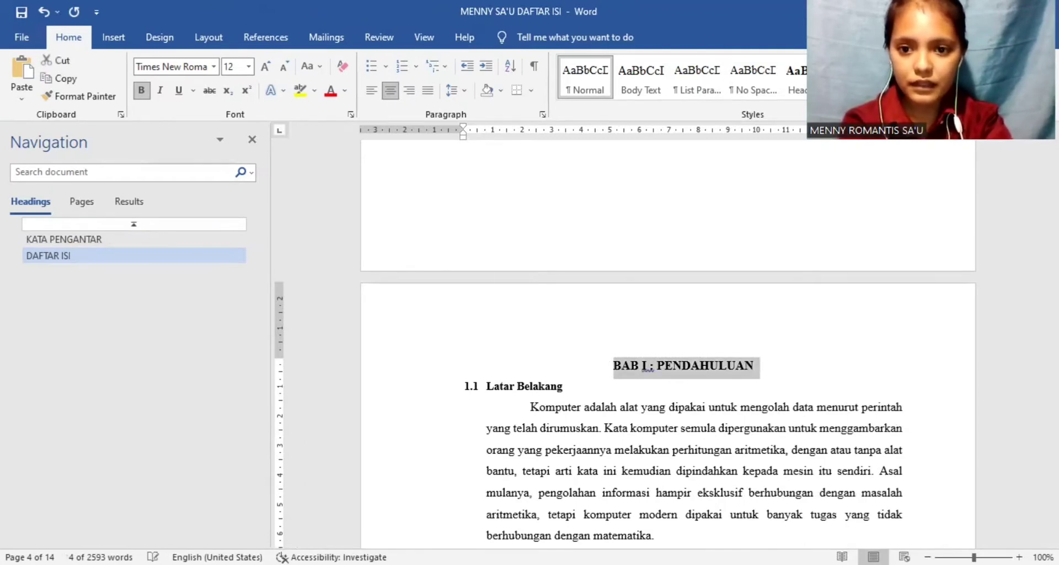
click(796, 80)
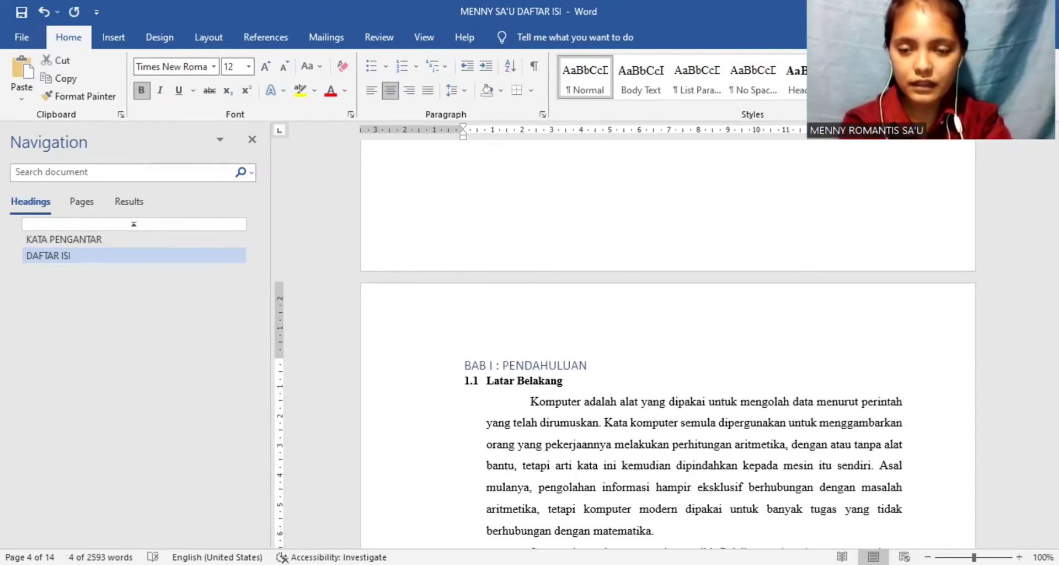
click(804, 81)
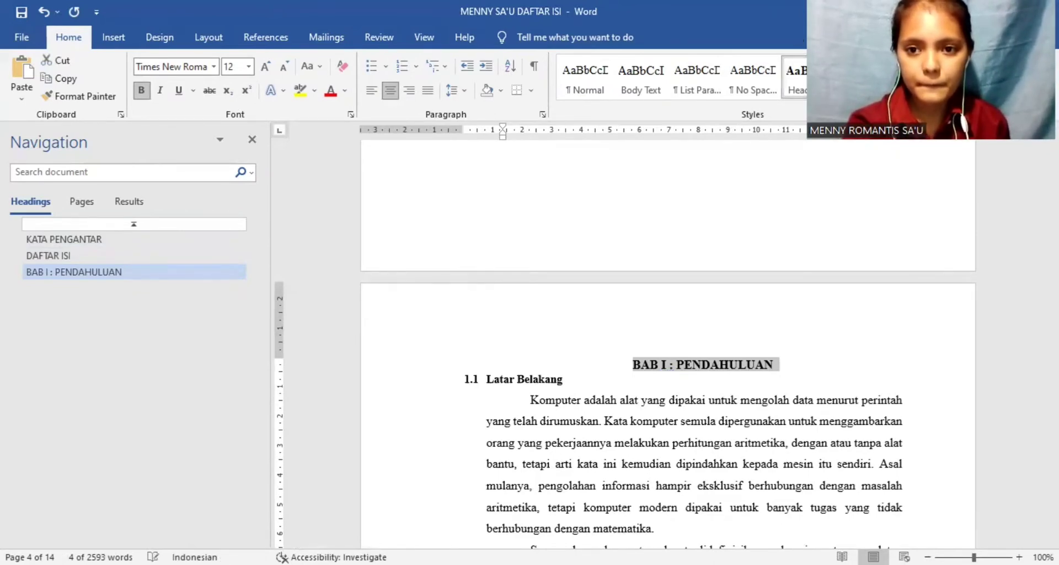
right_click(739, 72)
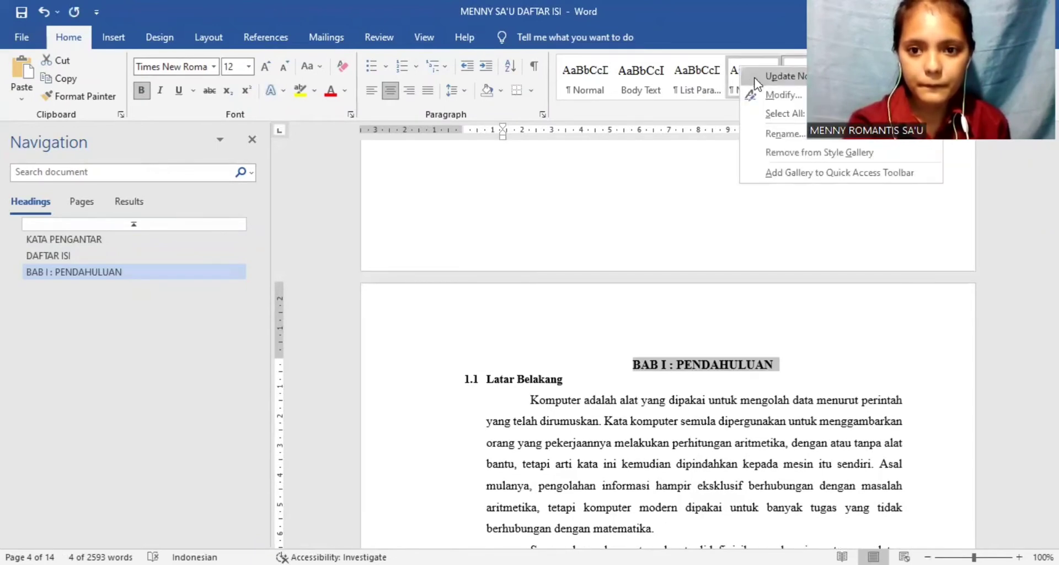
click(774, 96)
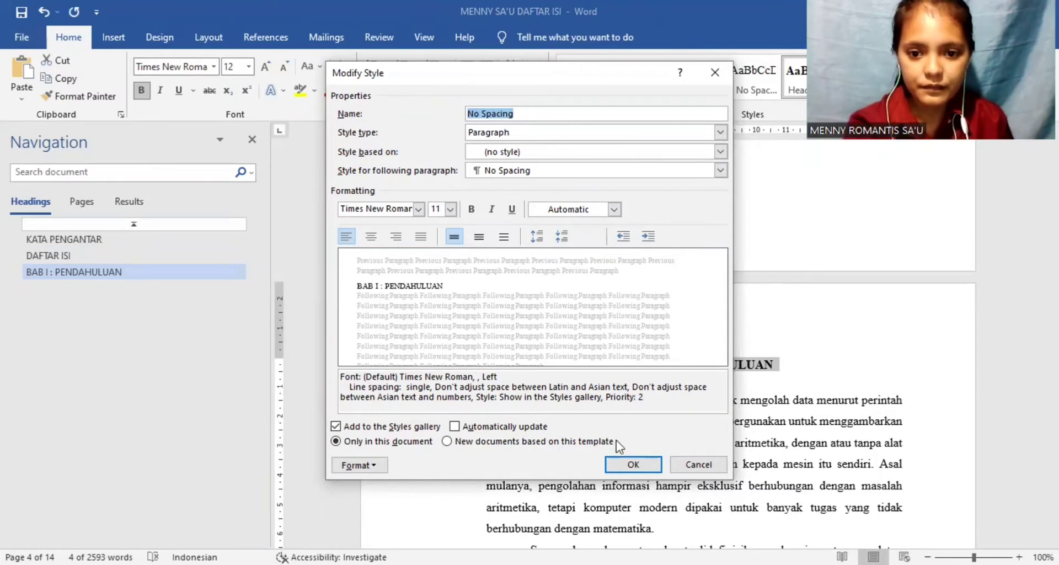
click(627, 467)
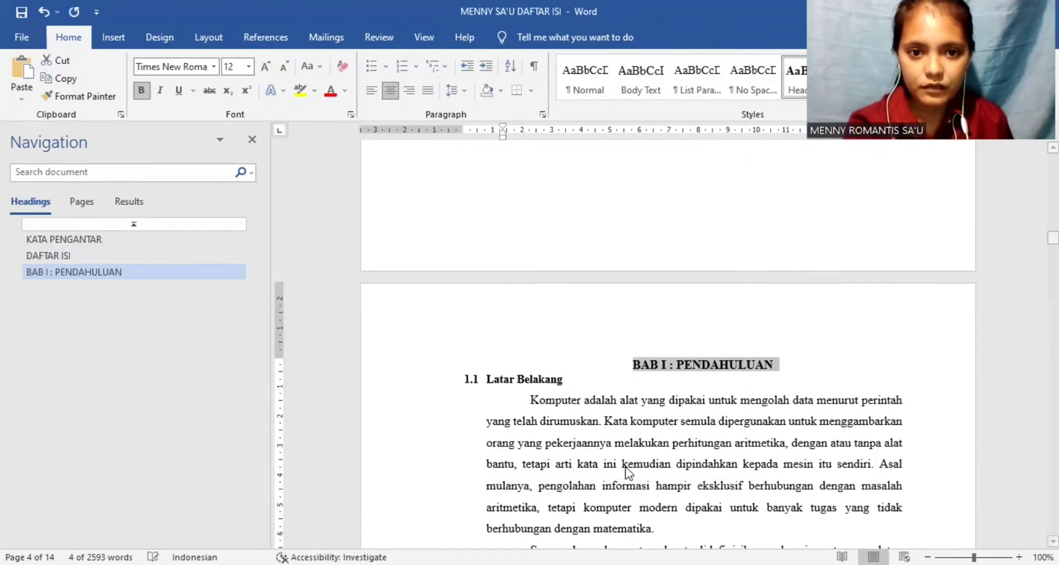
Step: Give the "BAB I : PENDAHULUAN" title 0 pt spacing before, 1,5 line spacing and no left indent
click(464, 94)
click(500, 222)
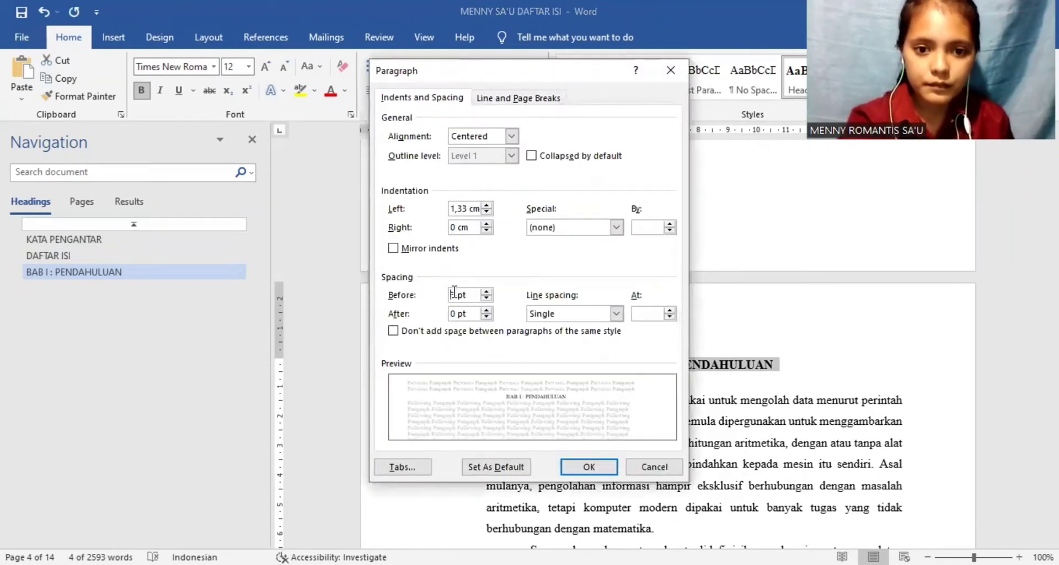
text(3)
key(BackSpace)
text(0)
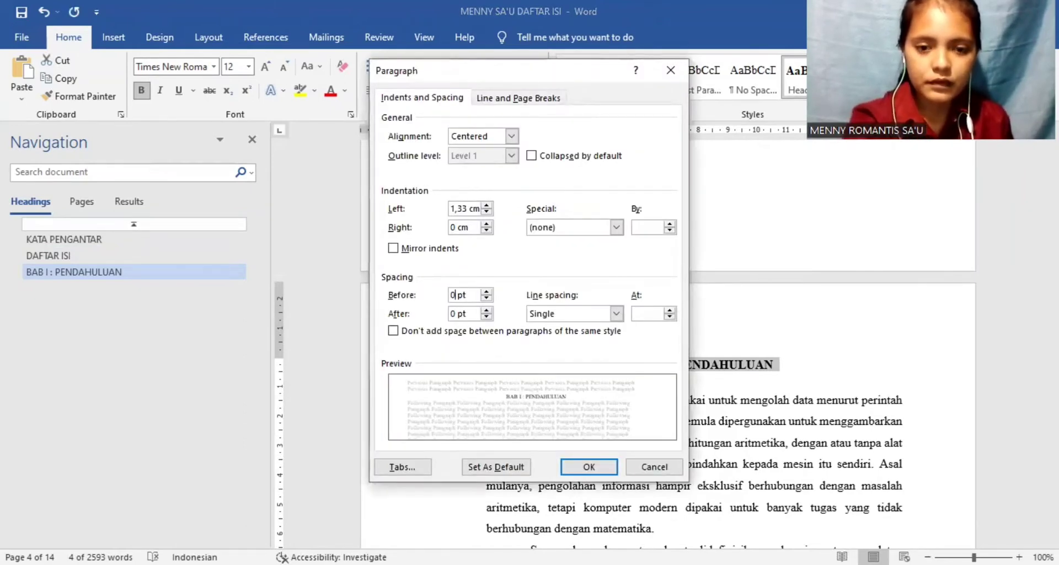
click(615, 314)
click(618, 338)
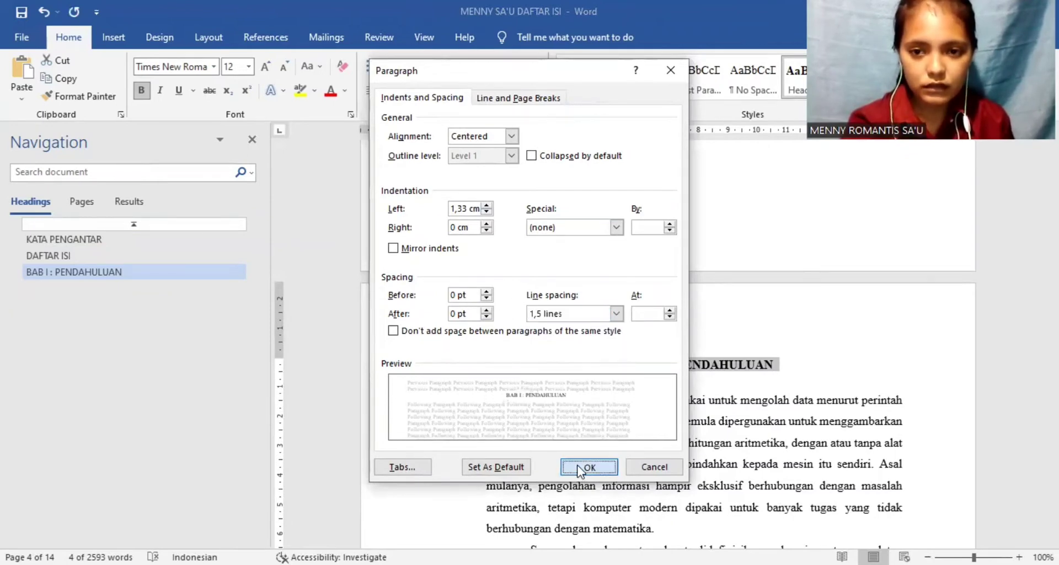
click(589, 467)
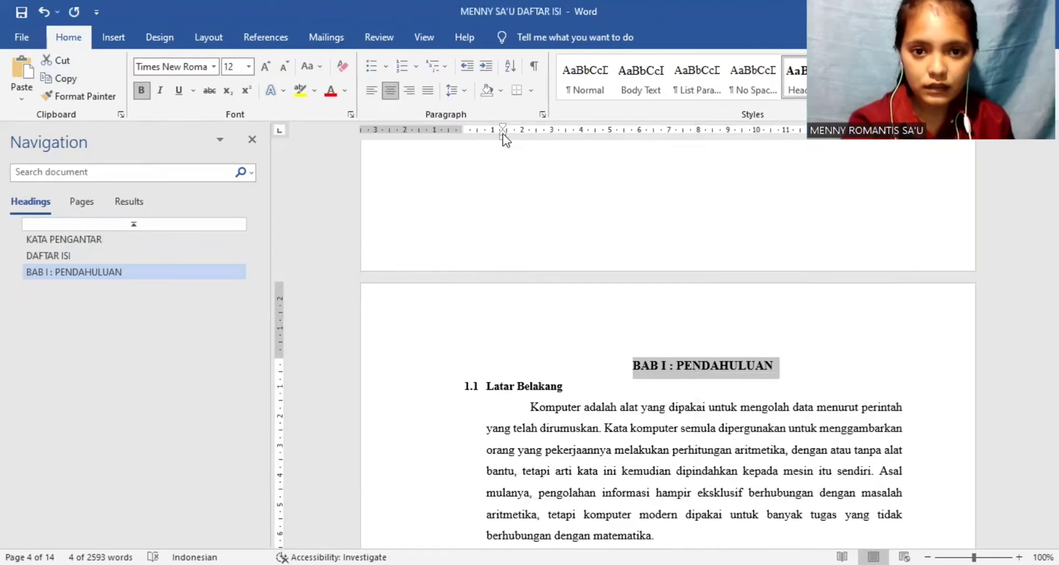
drag(503, 137, 464, 133)
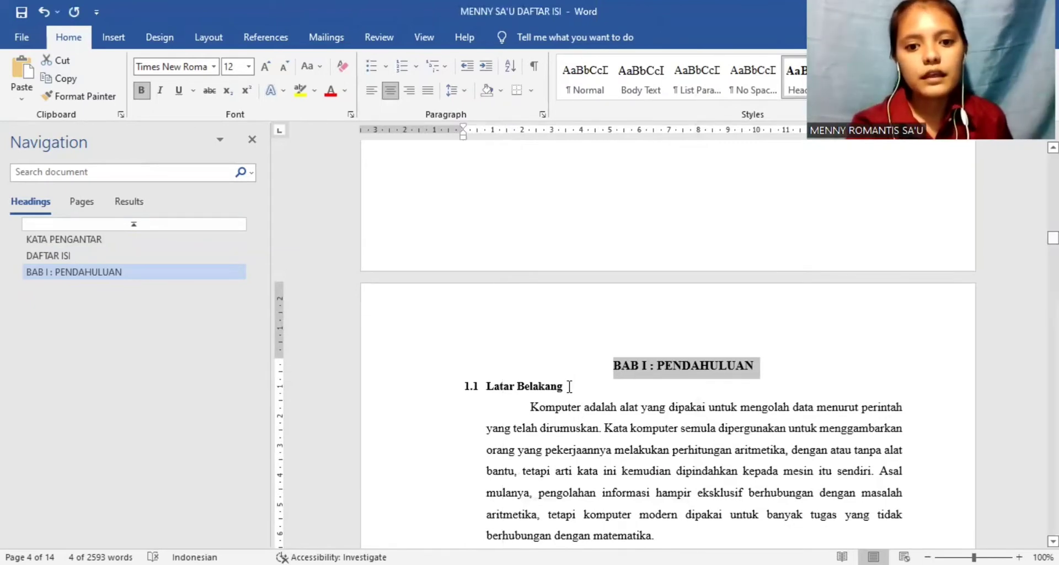
Step: Apply the Heading 2 style to the Latar Belakang subheading under BAB I
drag(569, 387, 487, 386)
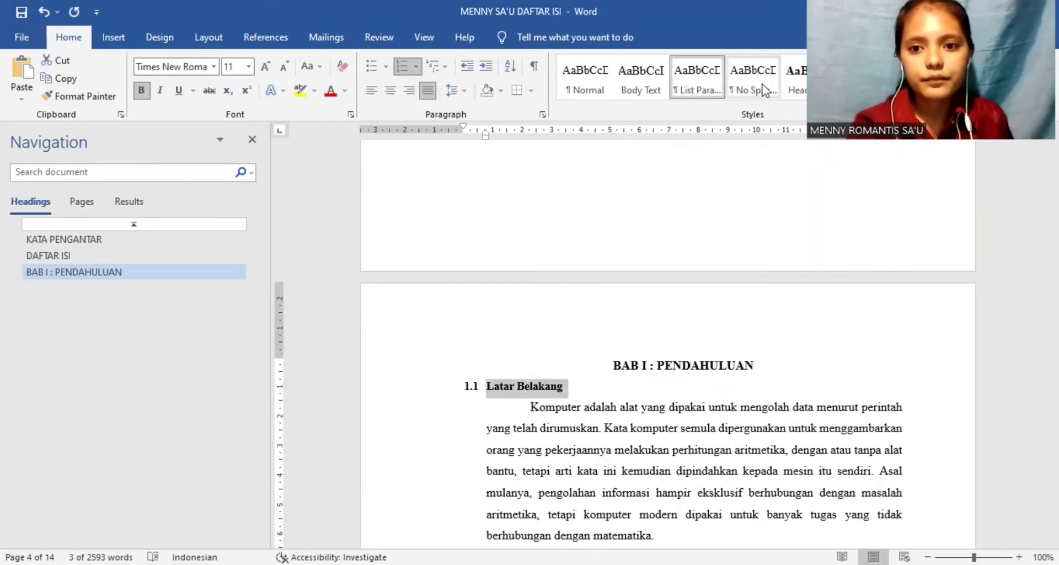
click(864, 83)
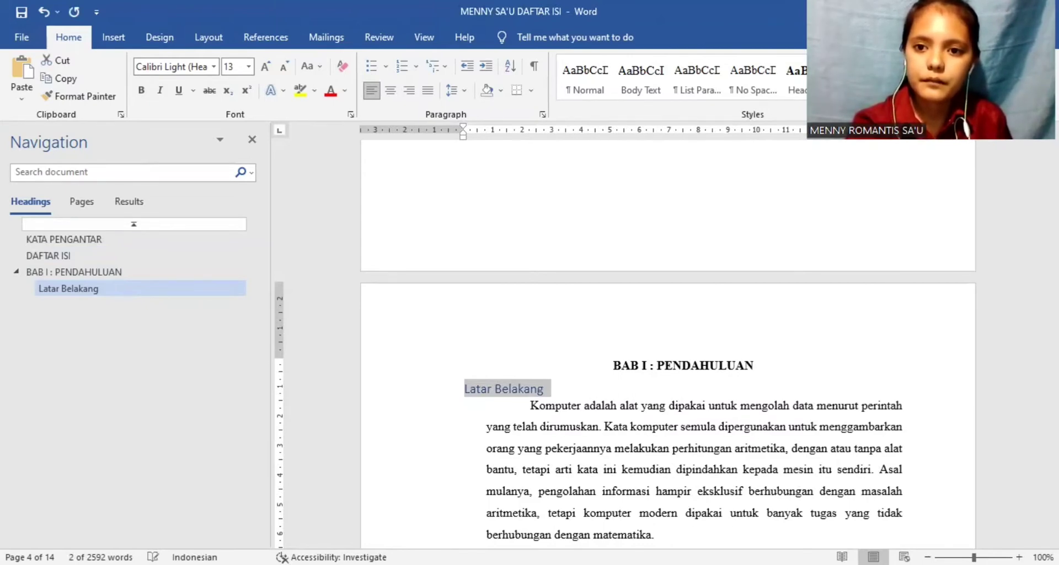
Step: Modify the Heading 2 style to use 12 pt Times New Roman with the Automatic font colour
right_click(851, 82)
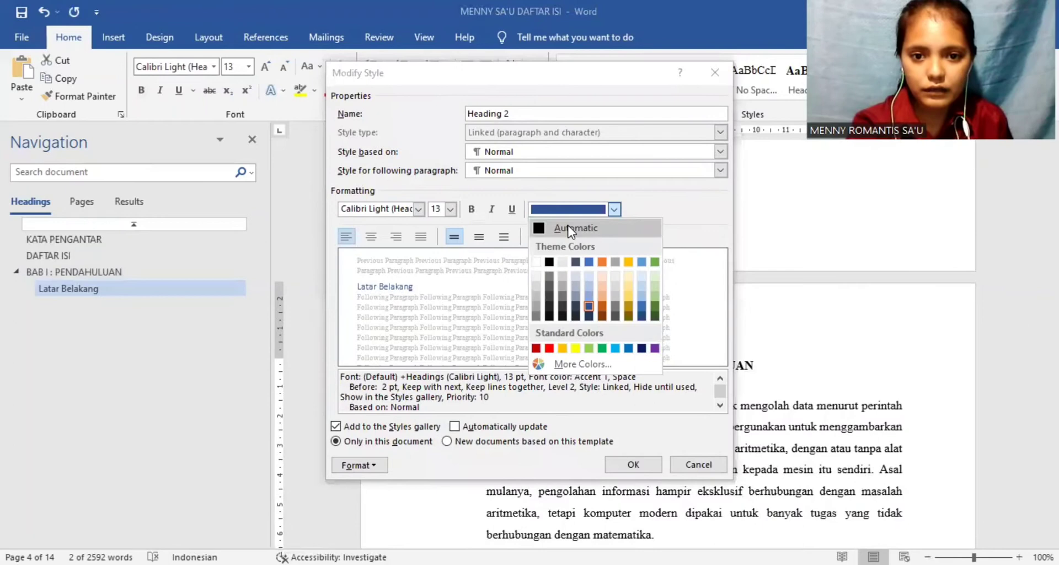
click(570, 229)
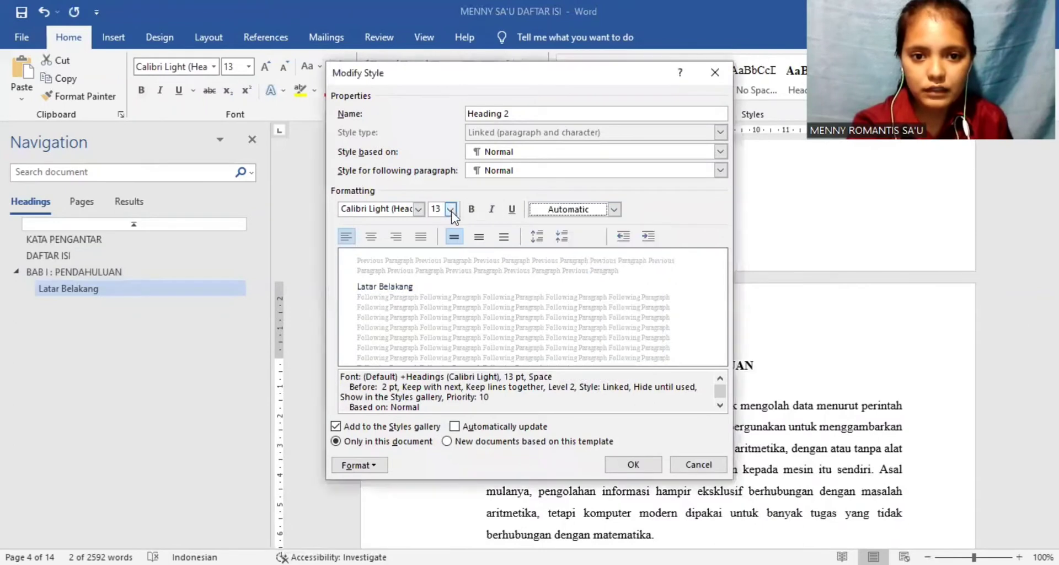
click(451, 209)
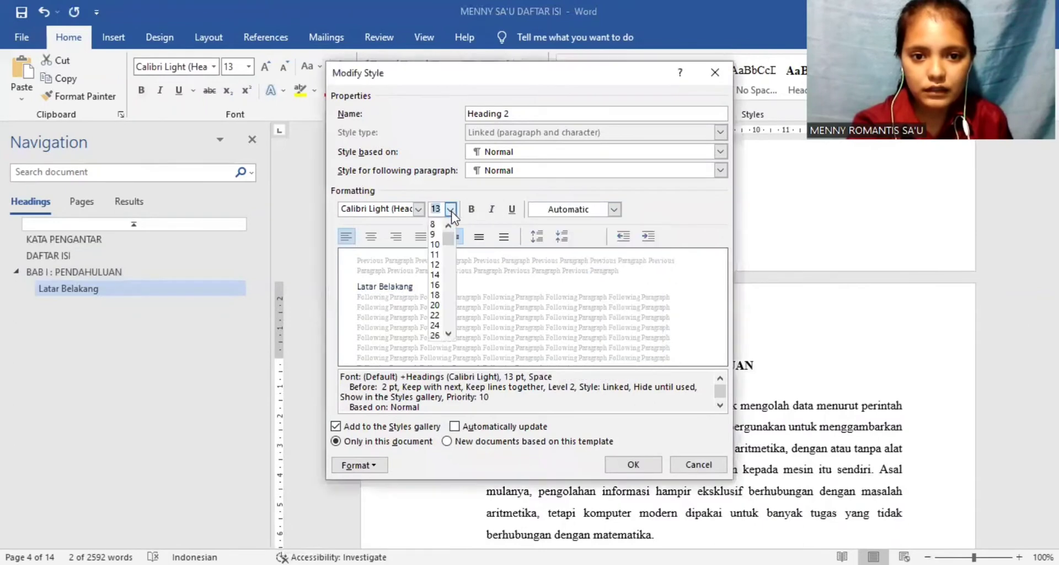
click(437, 266)
click(418, 209)
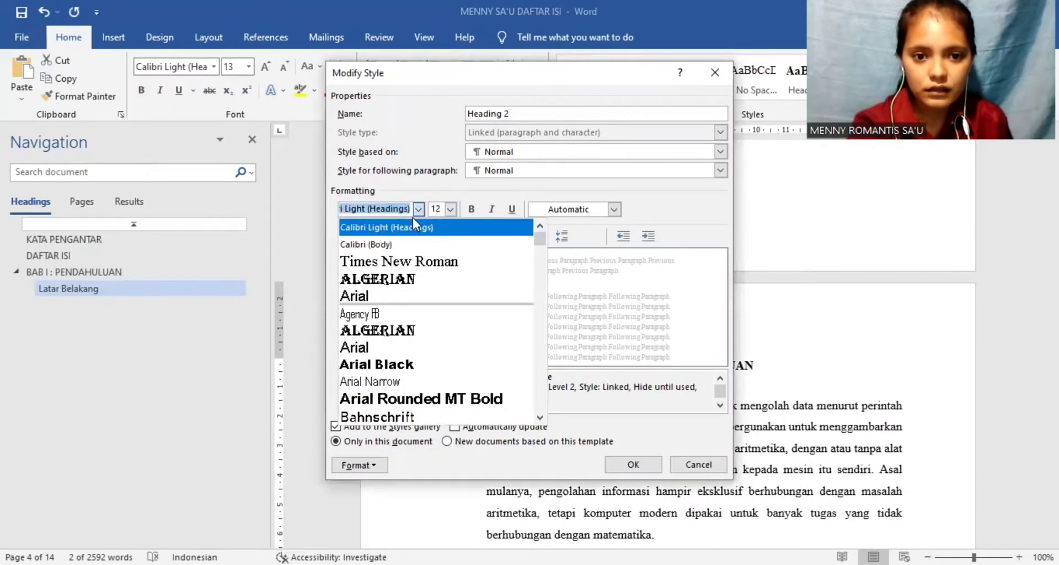
click(426, 263)
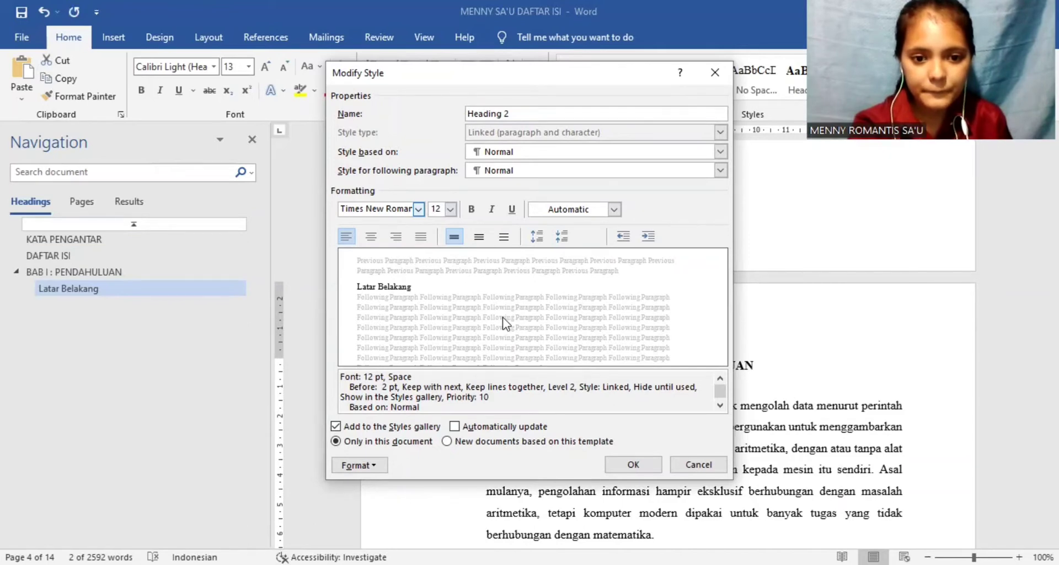
click(620, 468)
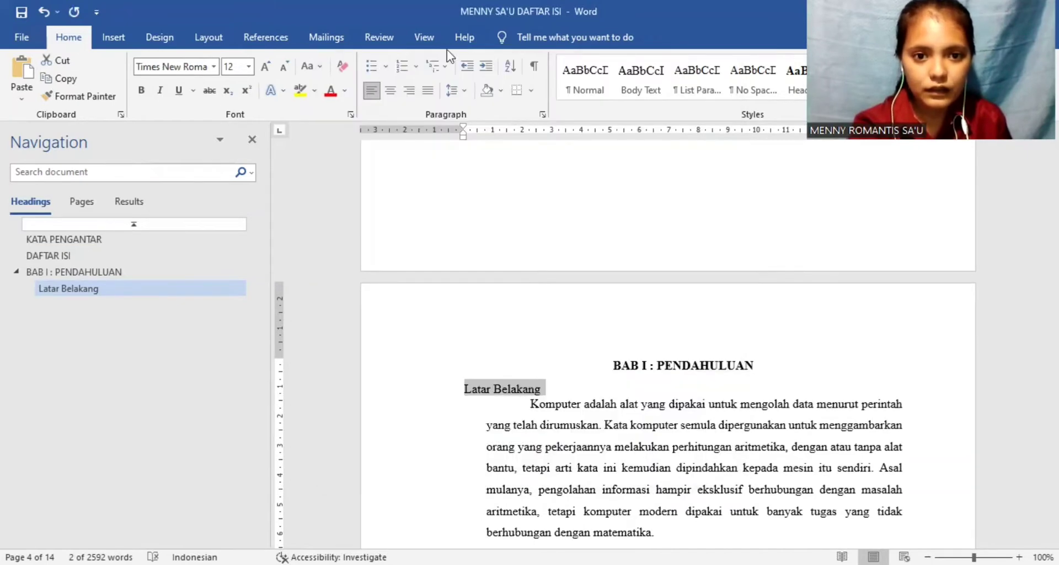
Step: Justify the Latar Belakang subheading and number it with the 1.1, 1.2, 1.3 format
click(428, 90)
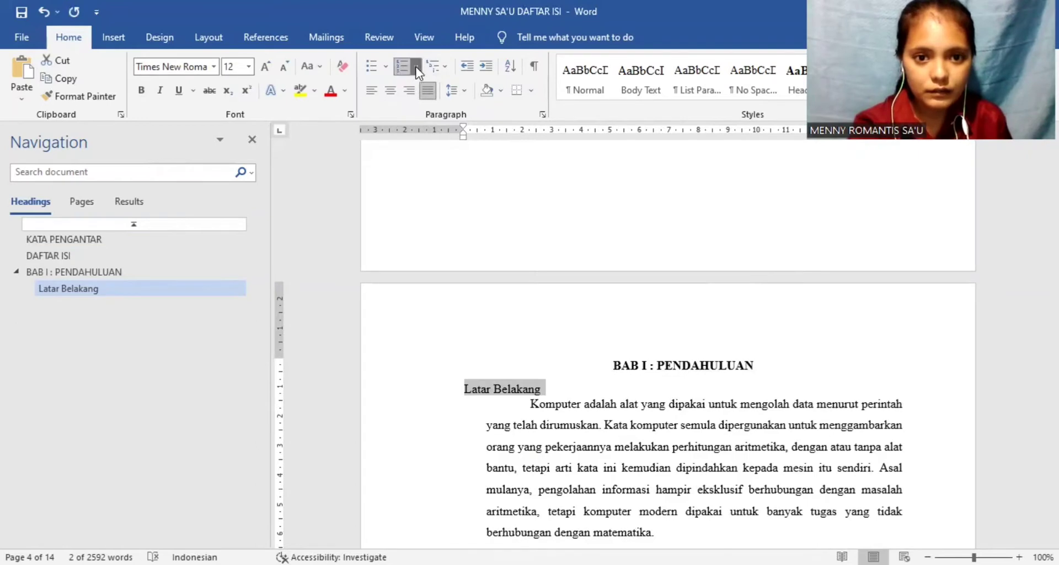
click(416, 66)
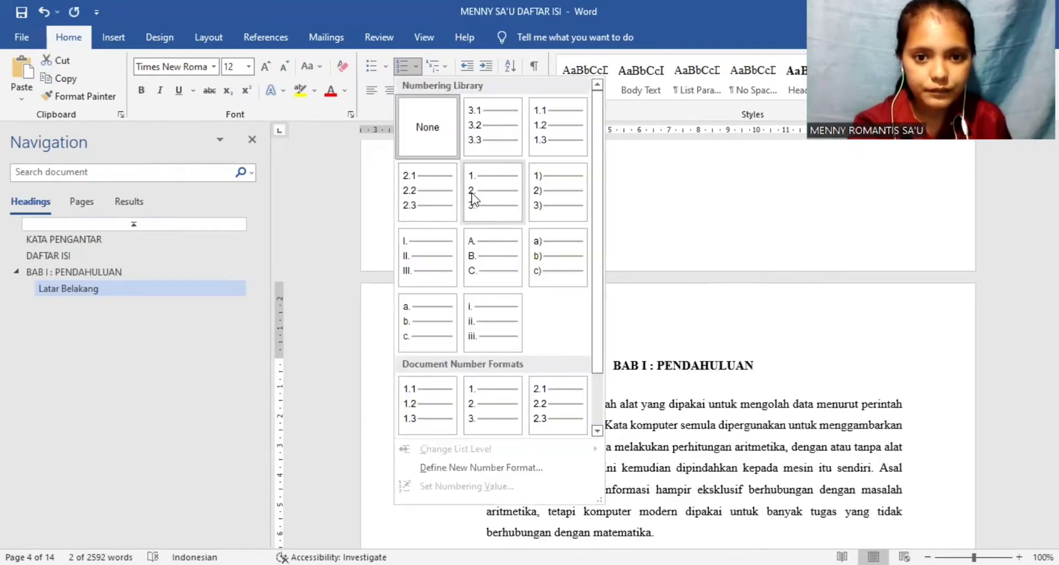
click(568, 135)
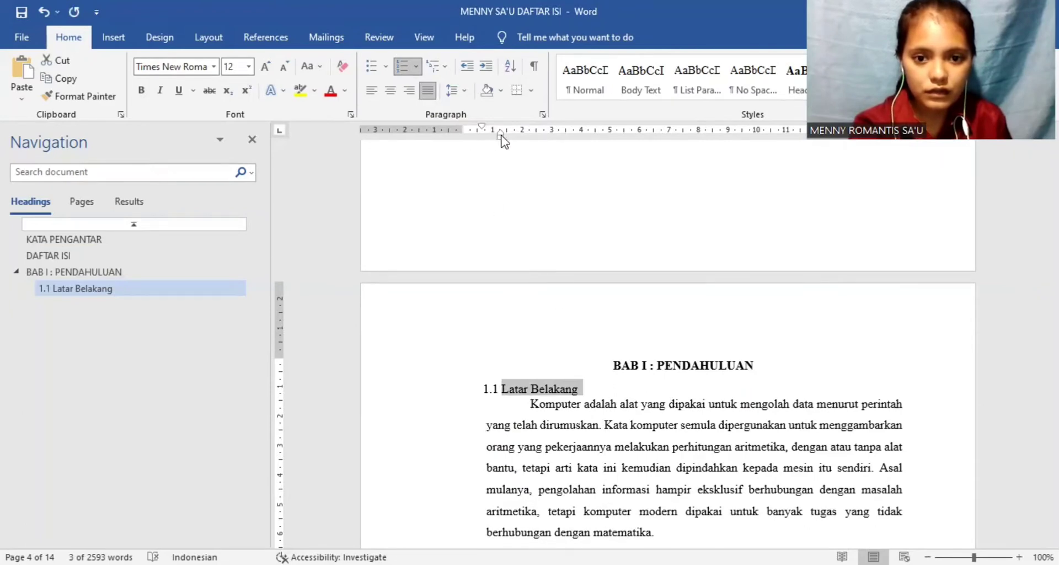
Step: Give the Latar Belakang subheading 1,5 line spacing and 0 pt spacing before, without added space between paragraphs of the same style
click(464, 92)
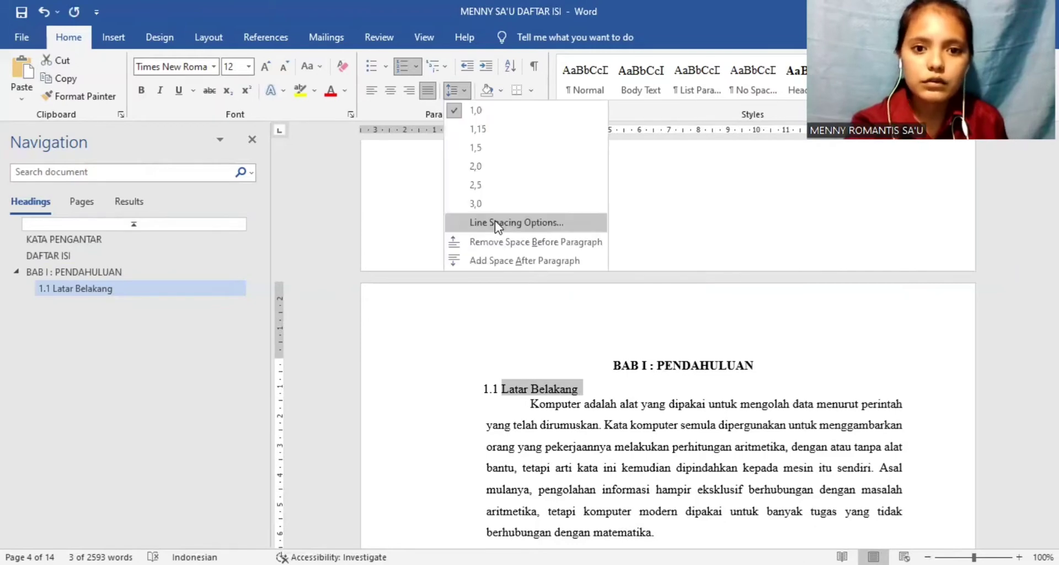
click(494, 221)
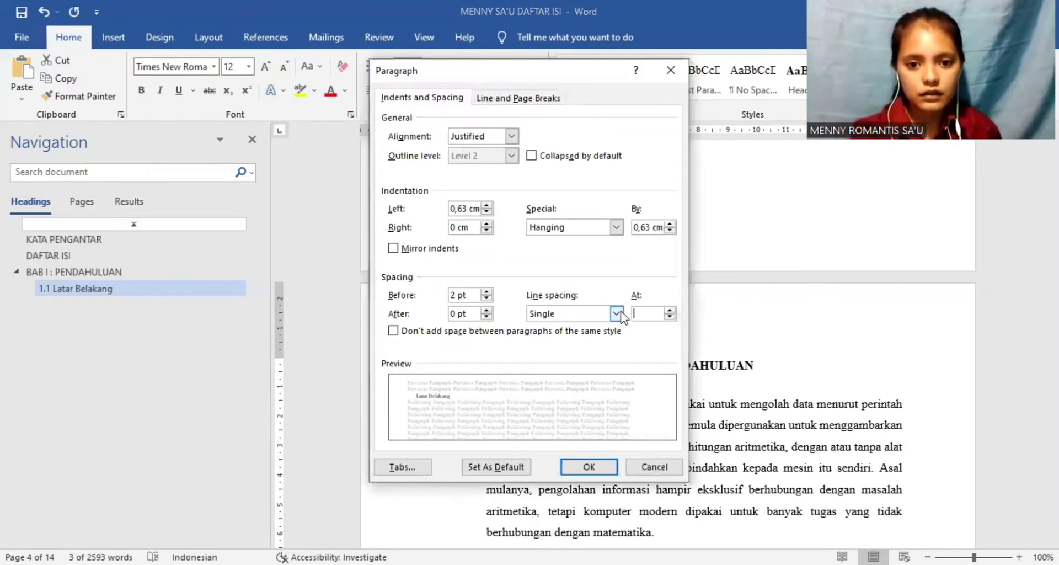
click(616, 313)
click(573, 338)
click(393, 330)
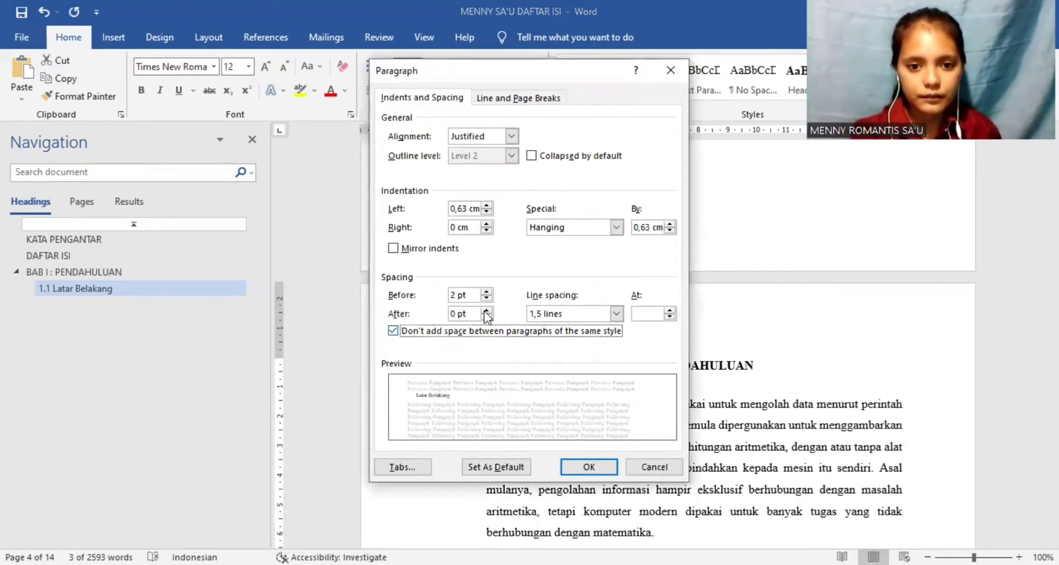
click(455, 294)
key(BackSpace)
text(0)
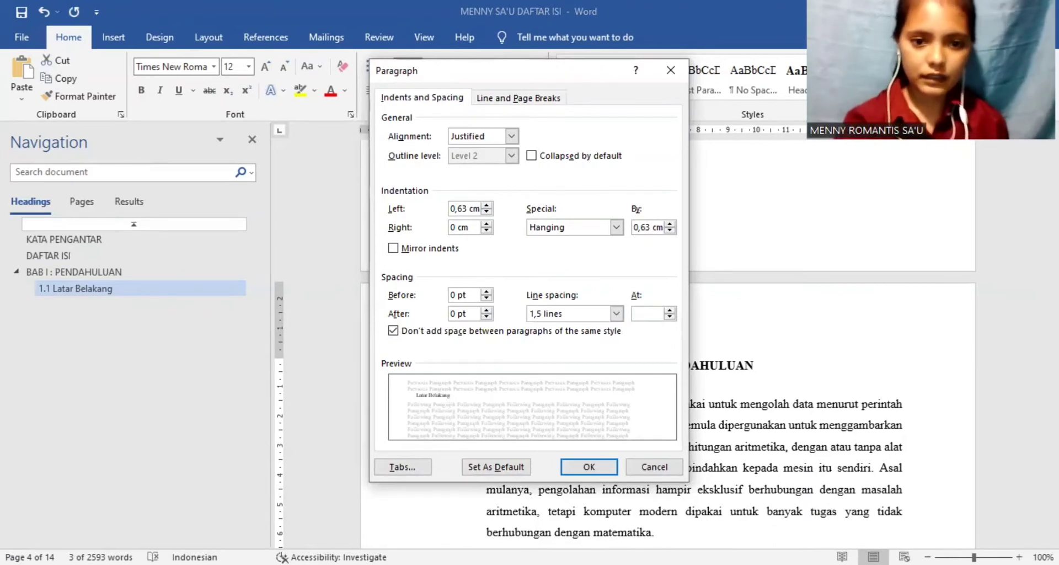
click(578, 466)
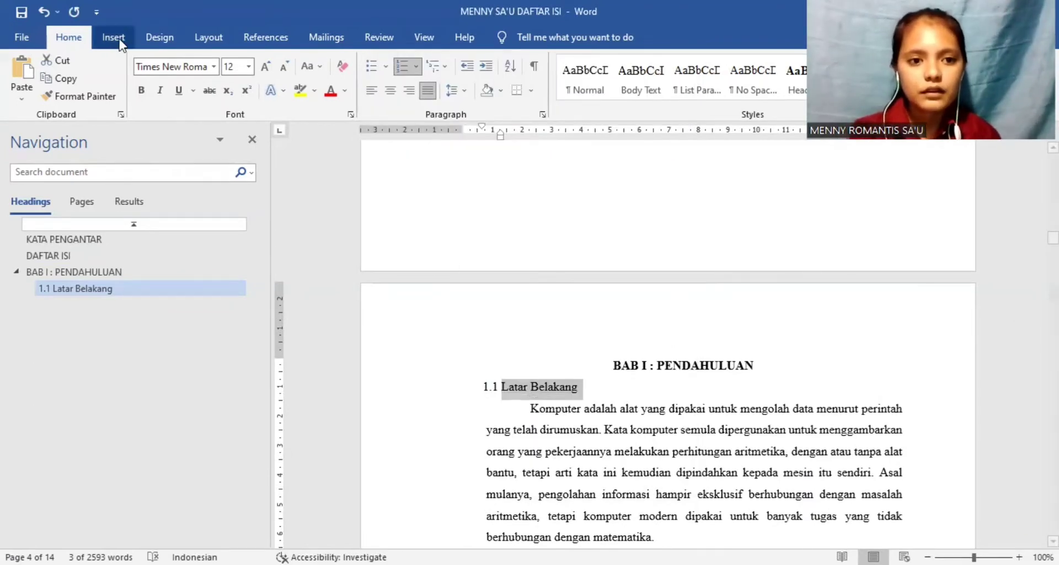
Step: Make the Latar Belakang subheading bold and shift its indent so the number starts at the left margin
click(140, 91)
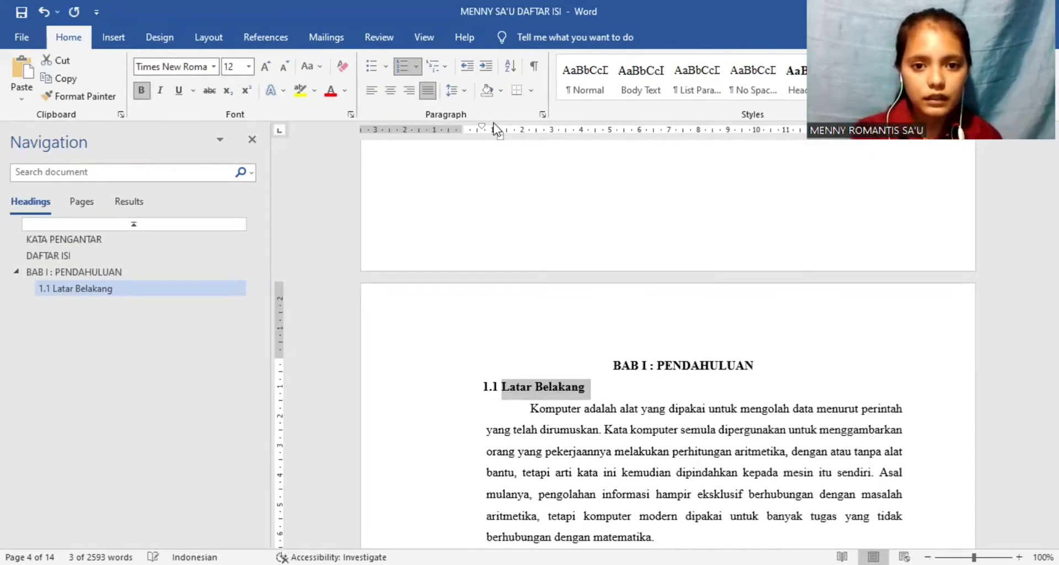
drag(500, 136, 461, 127)
click(618, 519)
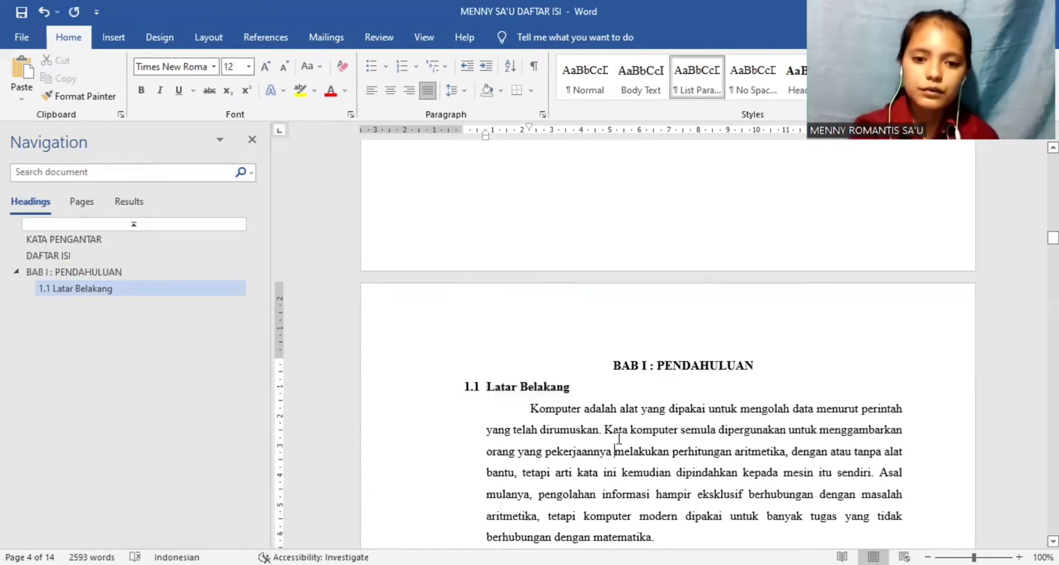
Step: Apply the Heading 2 style to the Rumusan Masalah subheading under BAB I
scroll(619, 438, down, 5)
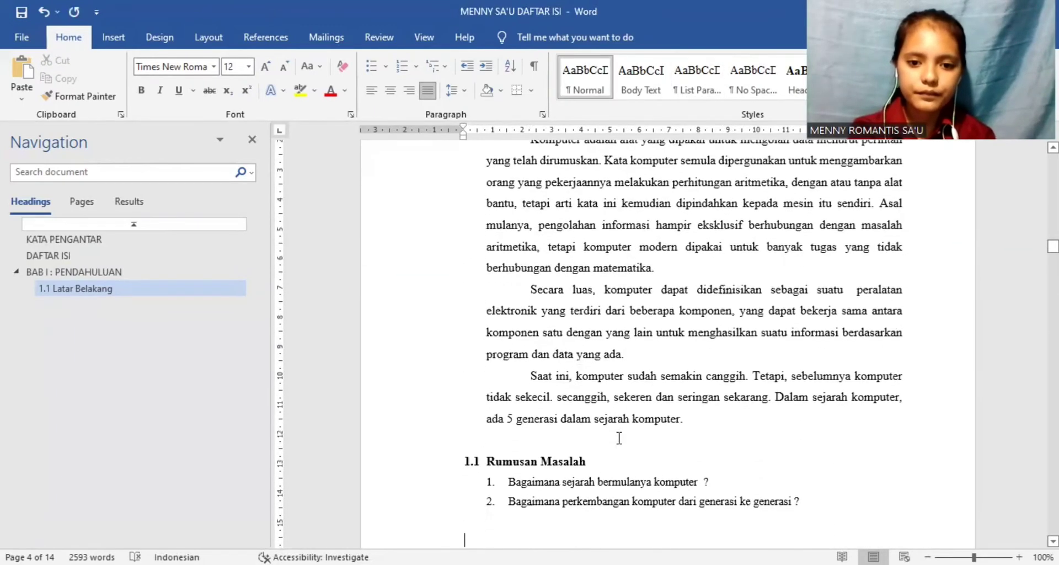
scroll(619, 437, down, 2)
click(589, 366)
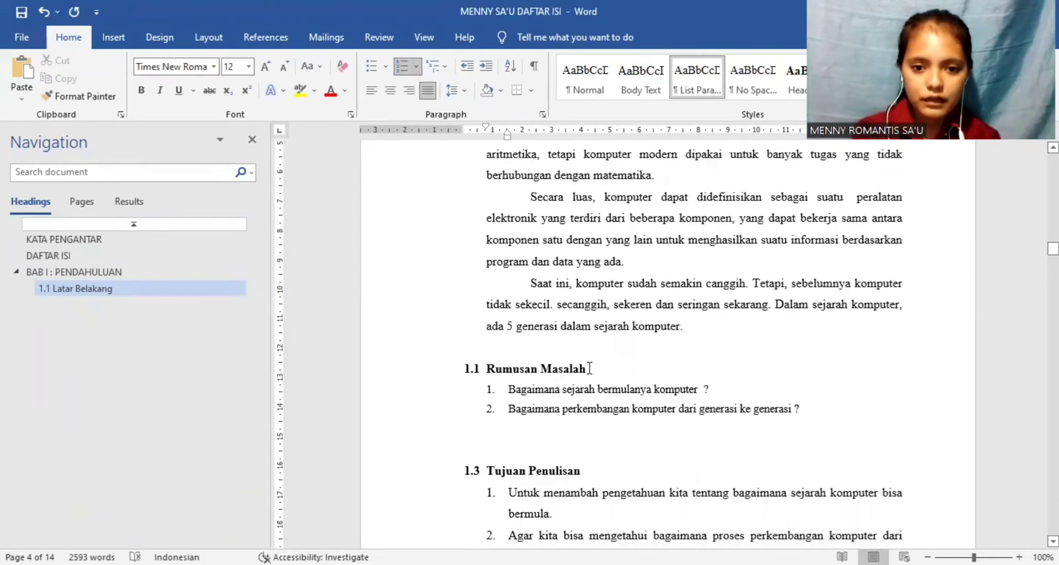
drag(547, 364, 498, 367)
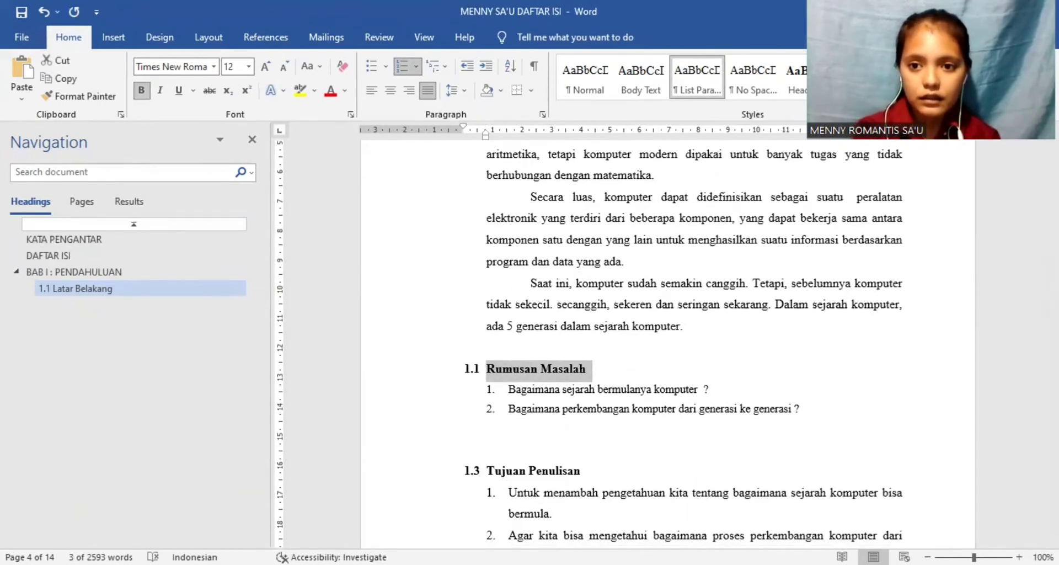
click(864, 78)
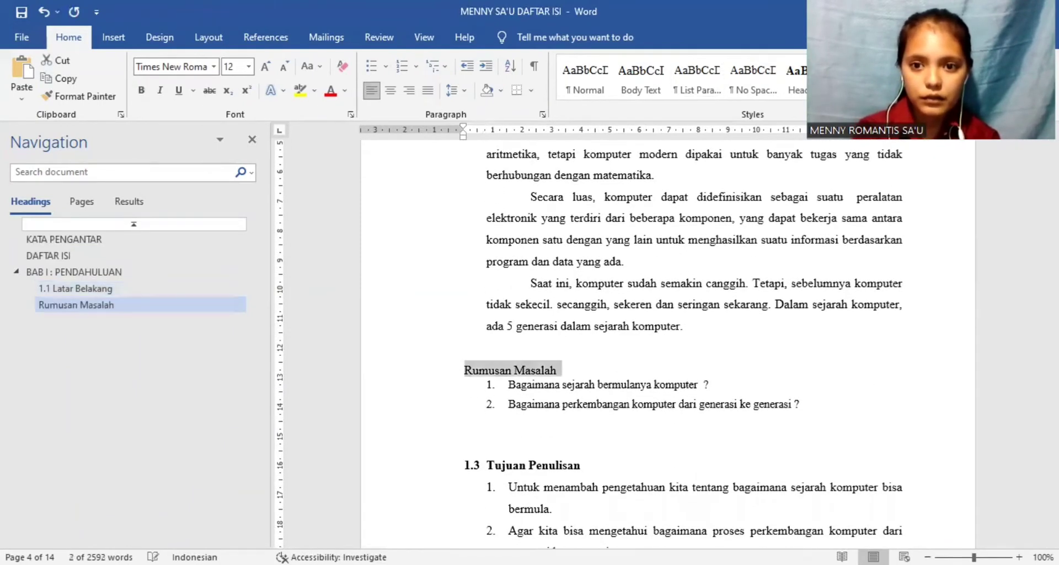
Step: Set the Heading 2 style's font colour to Automatic
right_click(860, 78)
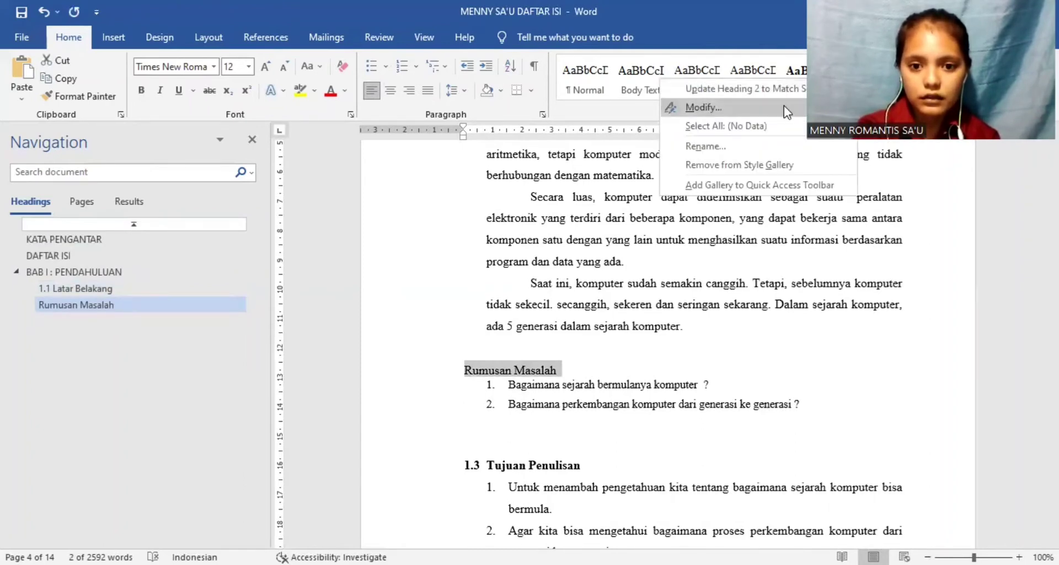
click(783, 106)
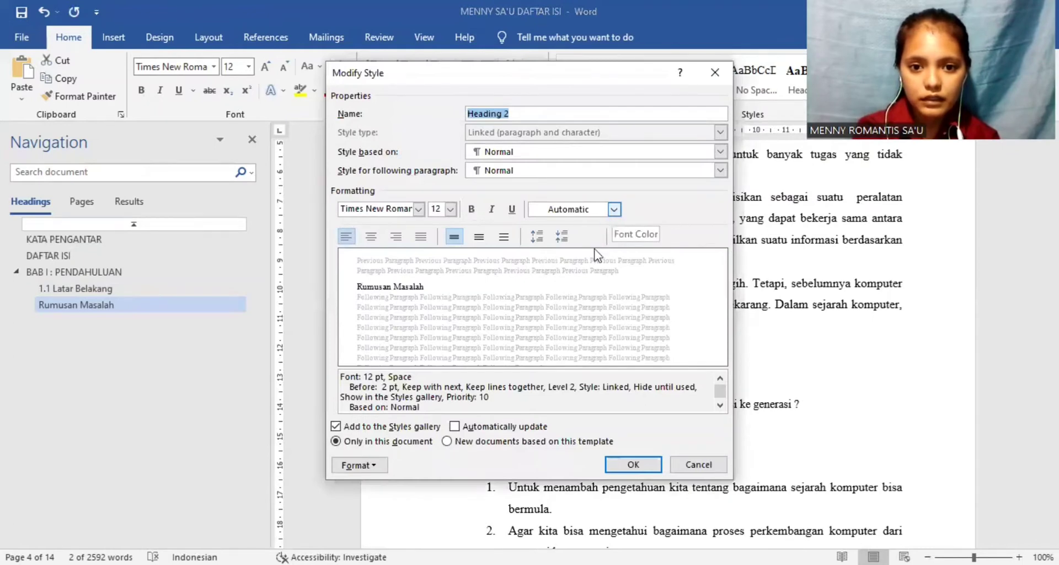
click(565, 209)
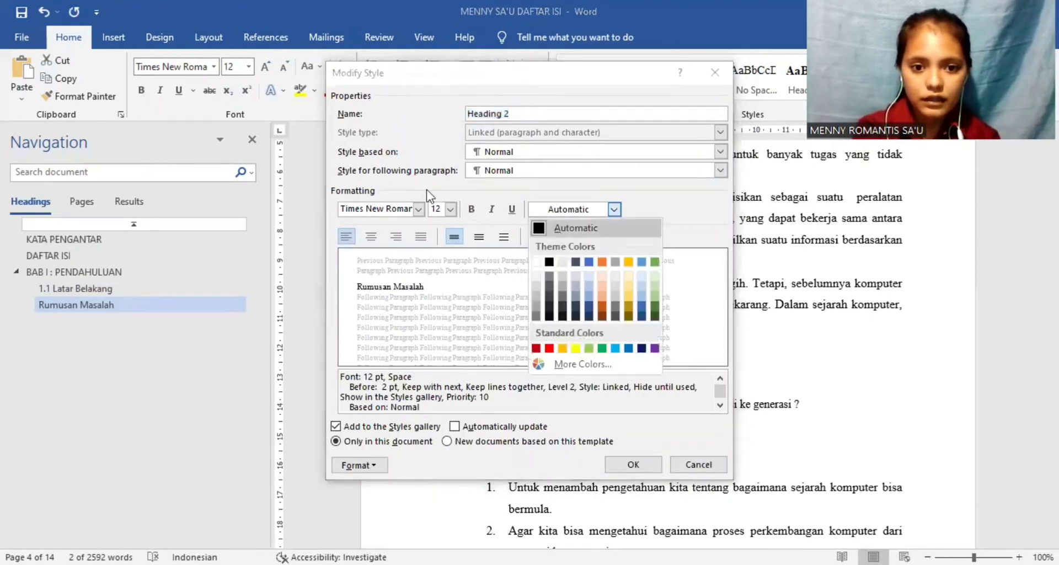
click(555, 228)
click(628, 467)
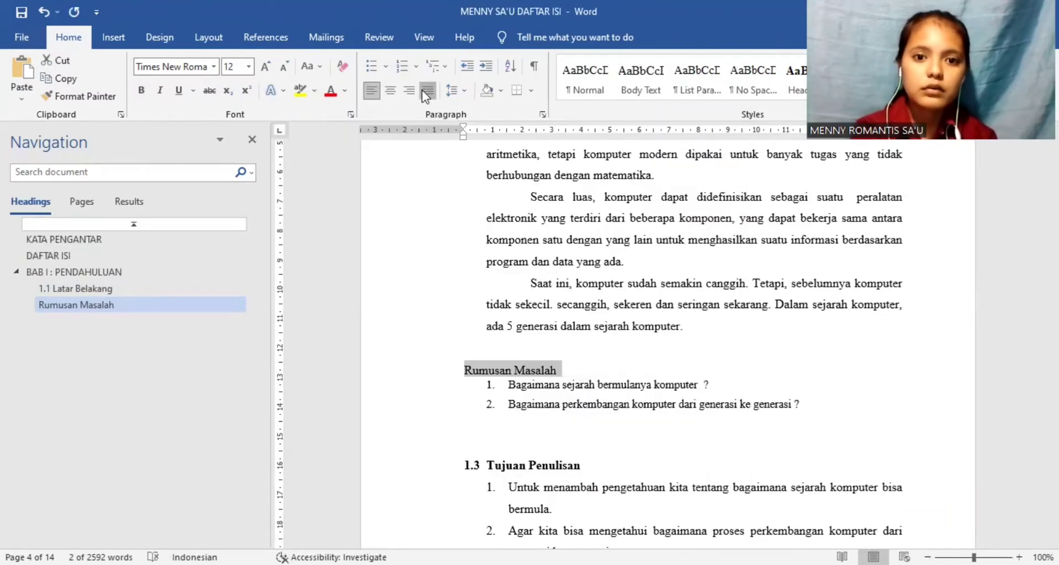
Step: Justify the Rumusan Masalah subheading and number it 1.2 by starting a new list at value 2
click(426, 90)
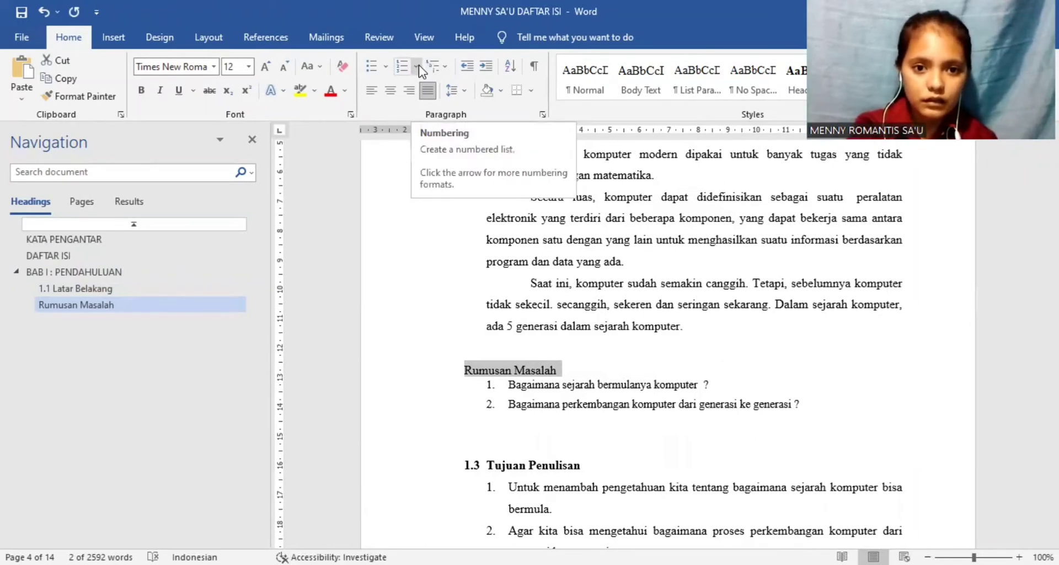
click(417, 66)
click(441, 138)
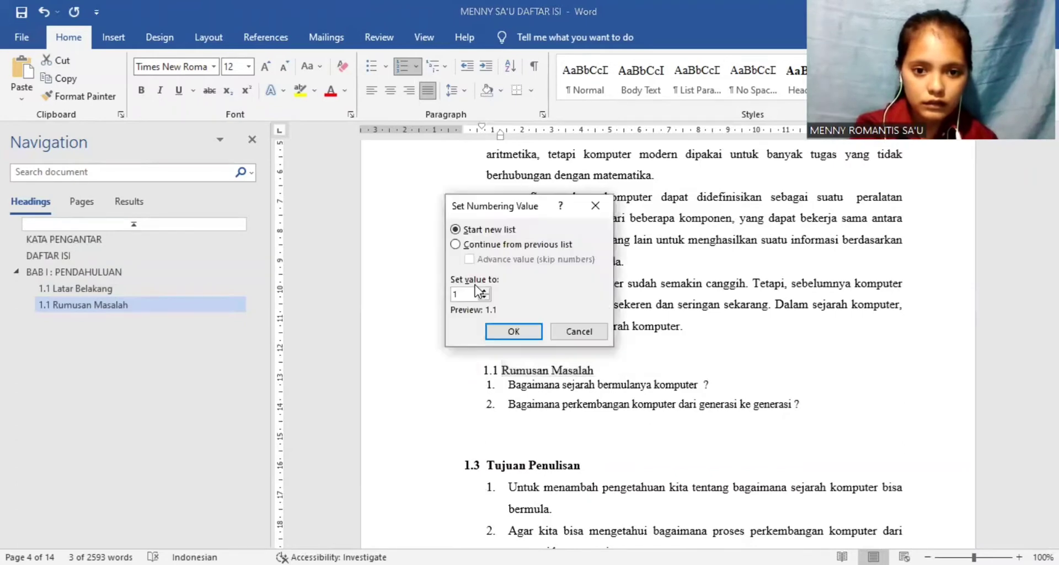
click(485, 291)
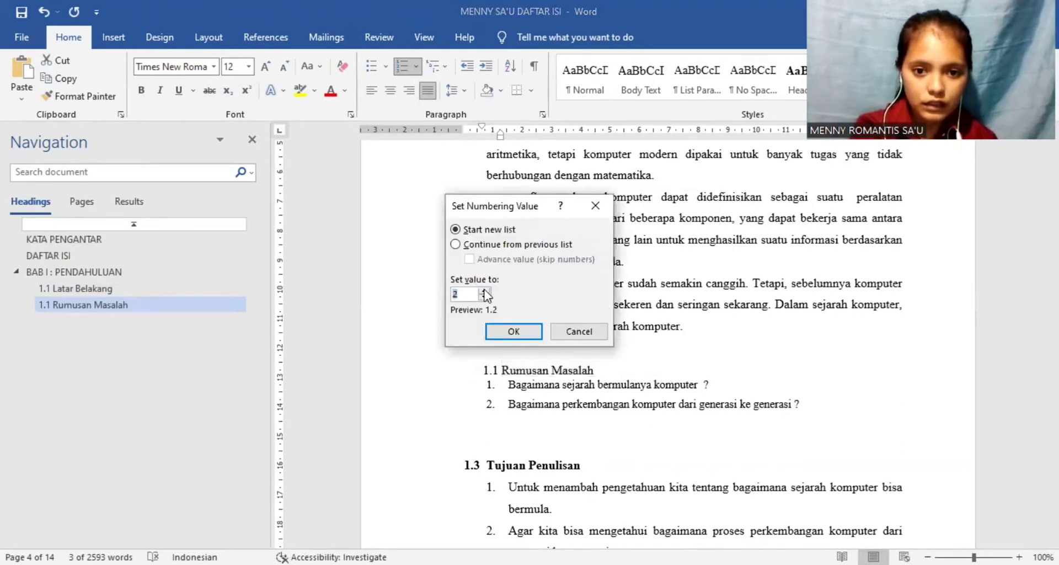
click(511, 331)
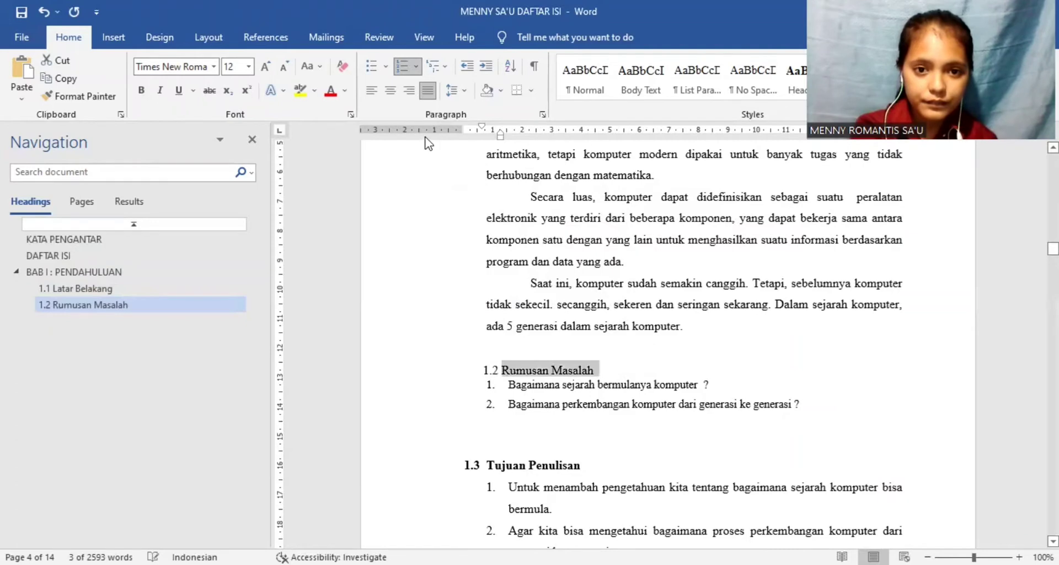
Step: Give the Rumusan Masalah subheading 0 pt spacing before and 1,5 line spacing
click(464, 92)
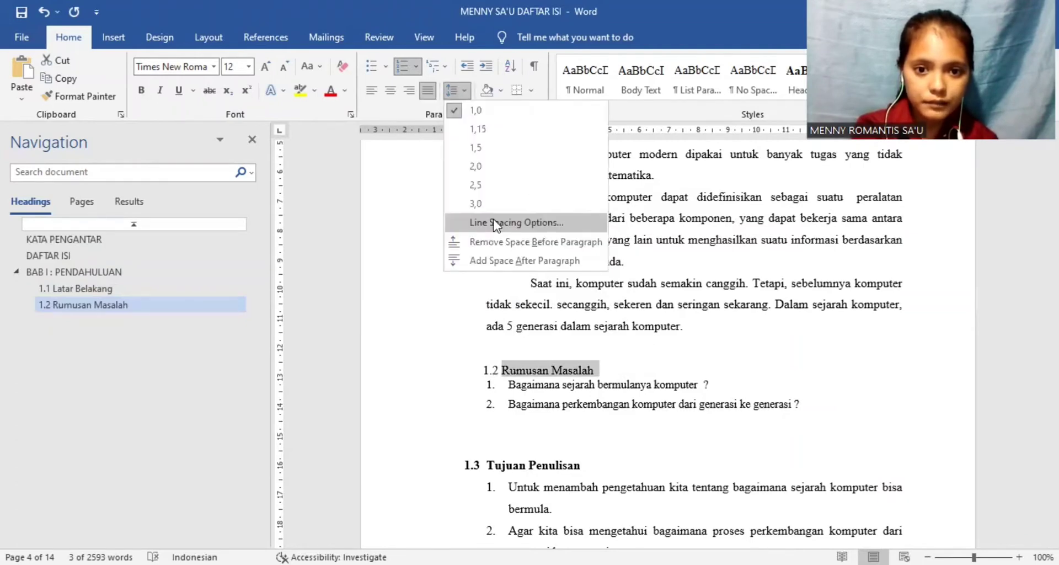
click(494, 223)
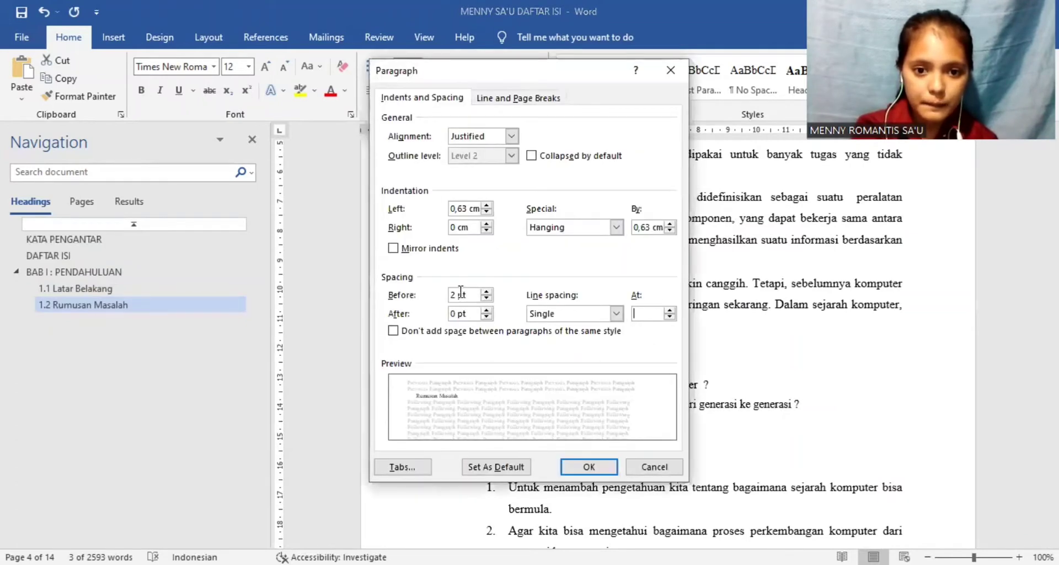
key(BackSpace)
text(0)
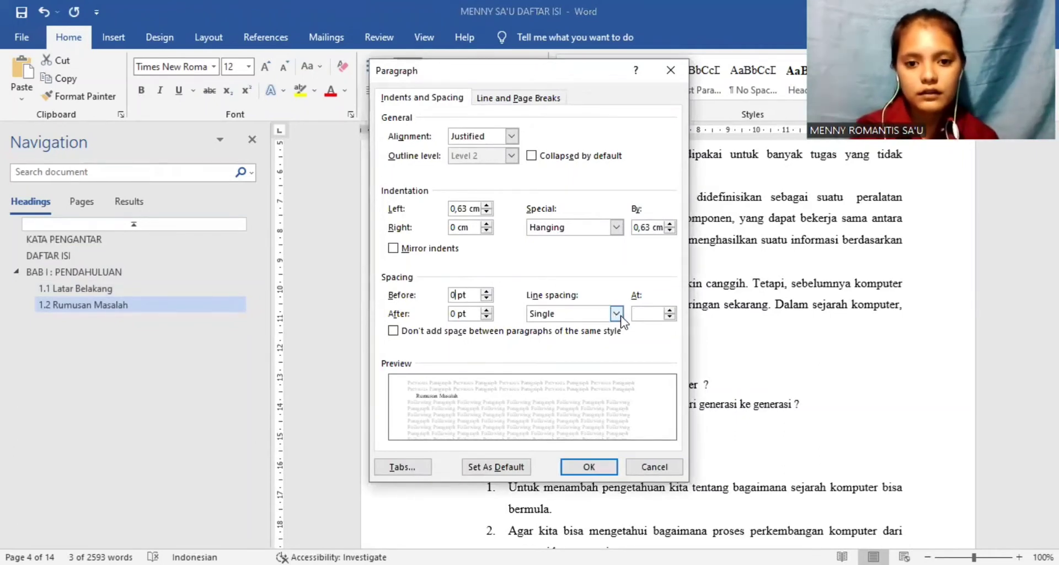
click(616, 313)
click(552, 337)
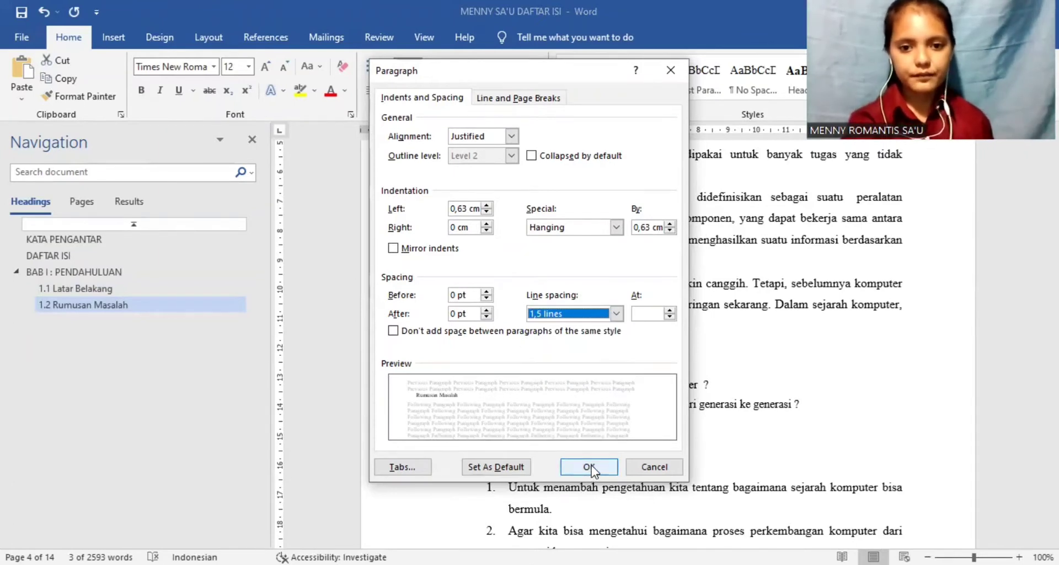
click(589, 466)
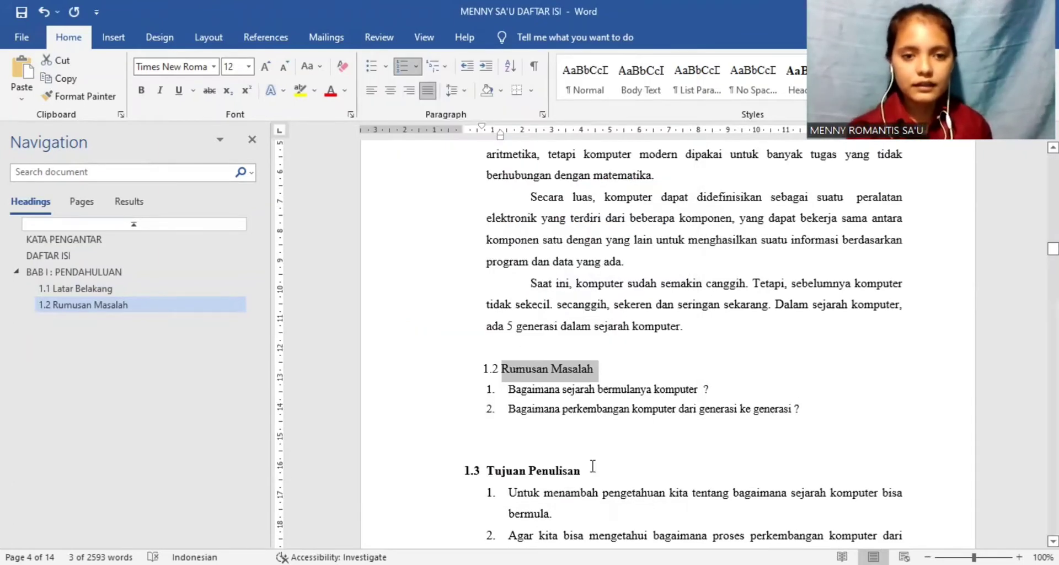
Step: Make the Rumusan Masalah subheading bold and shift its indent so the number starts at the left margin
click(142, 91)
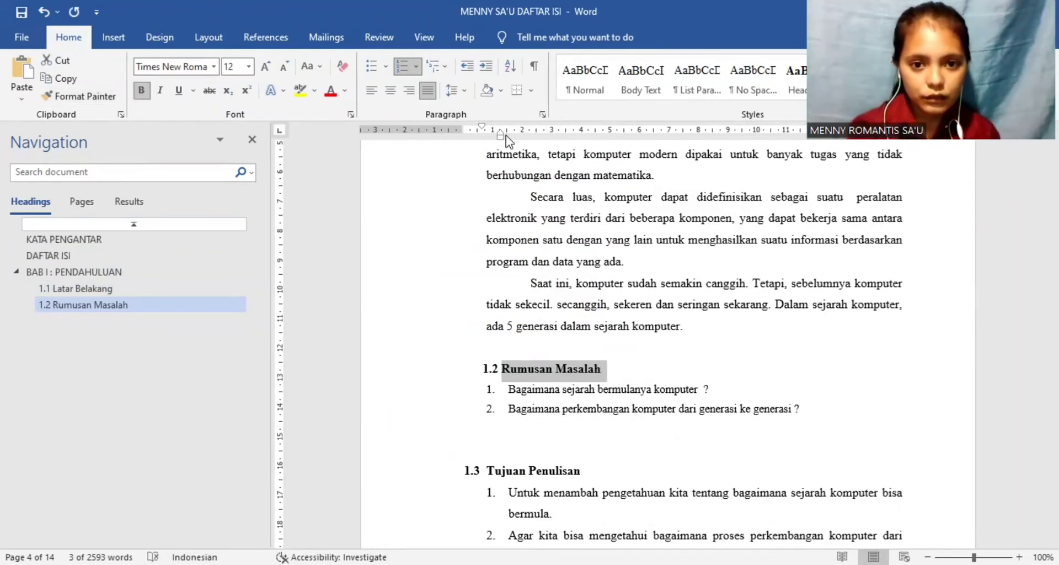
drag(500, 136, 464, 126)
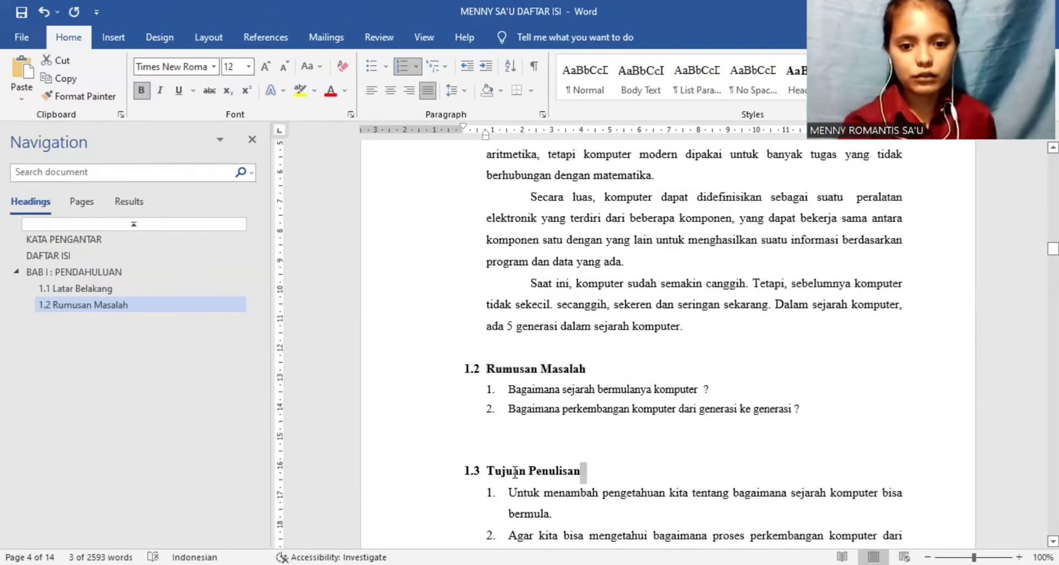
Step: Apply the Heading 2 style to the Tujuan Penulisan subheading and justify it
click(589, 472)
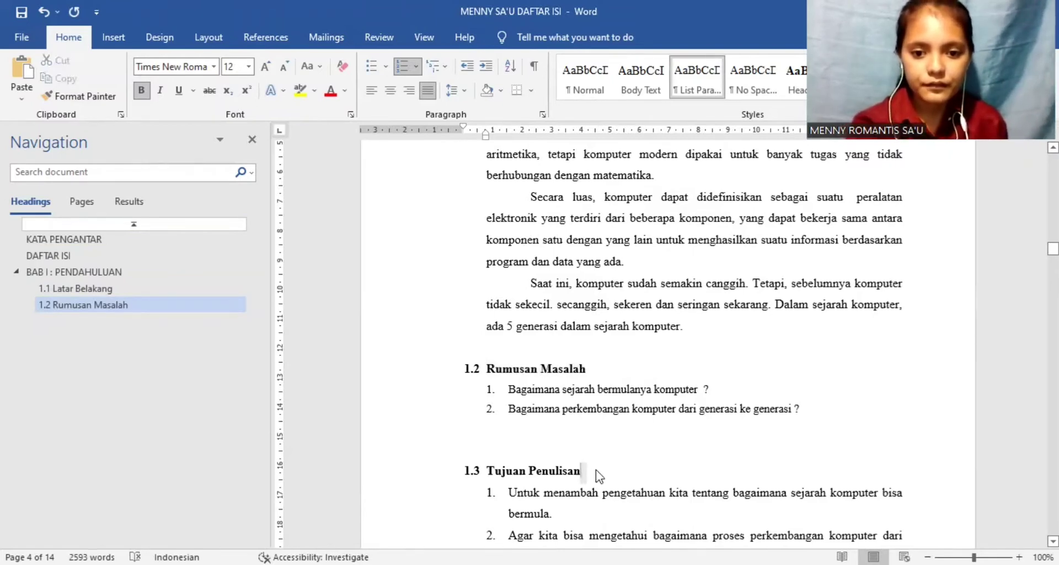
drag(535, 471, 490, 471)
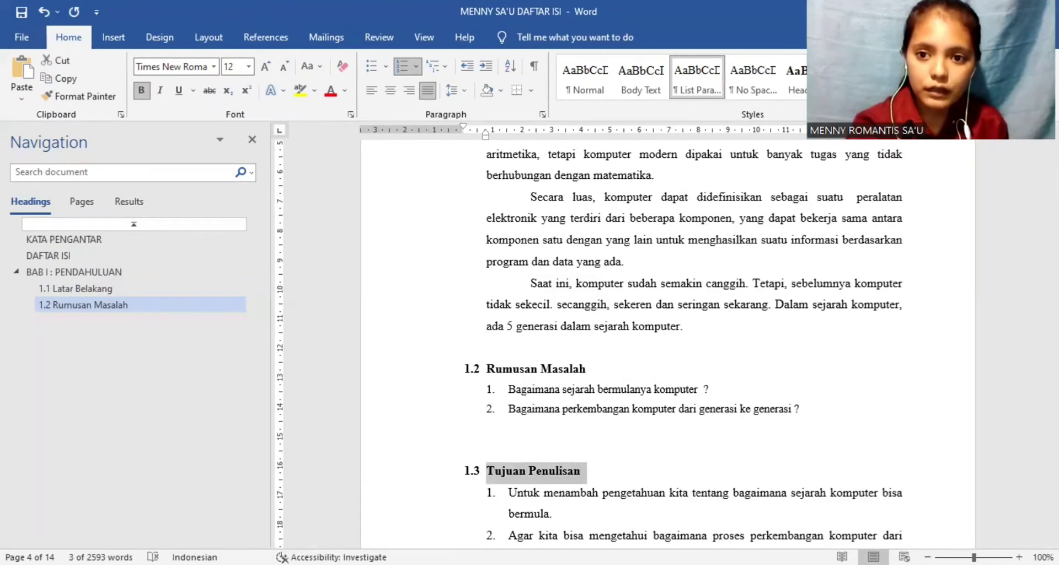
click(864, 79)
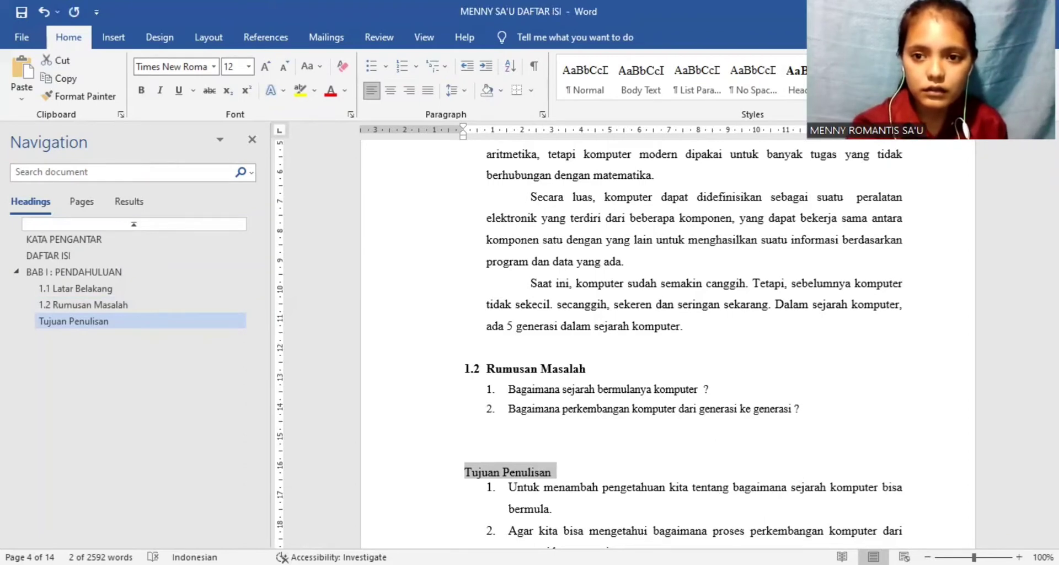
right_click(864, 79)
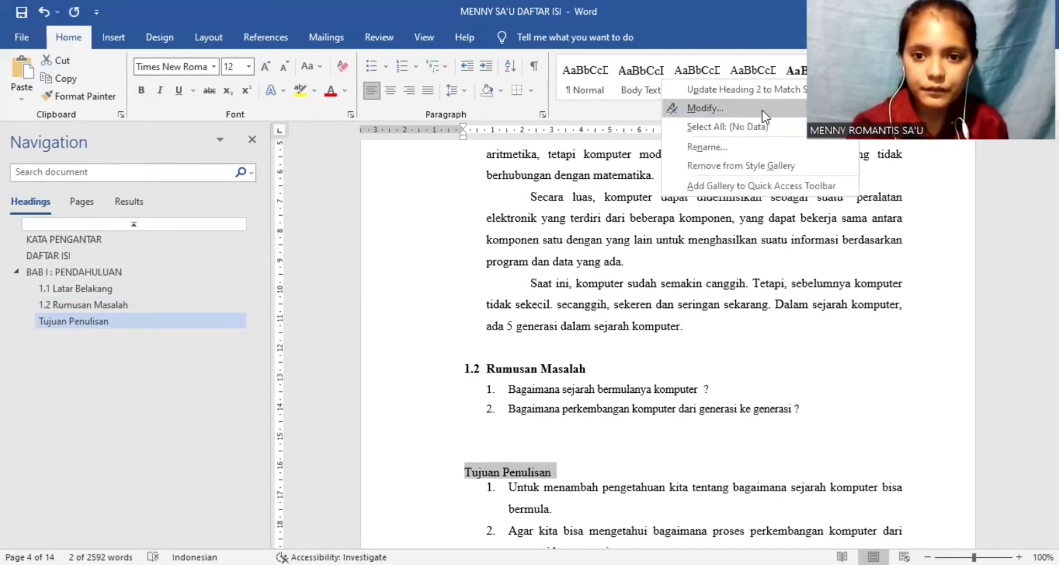
click(764, 116)
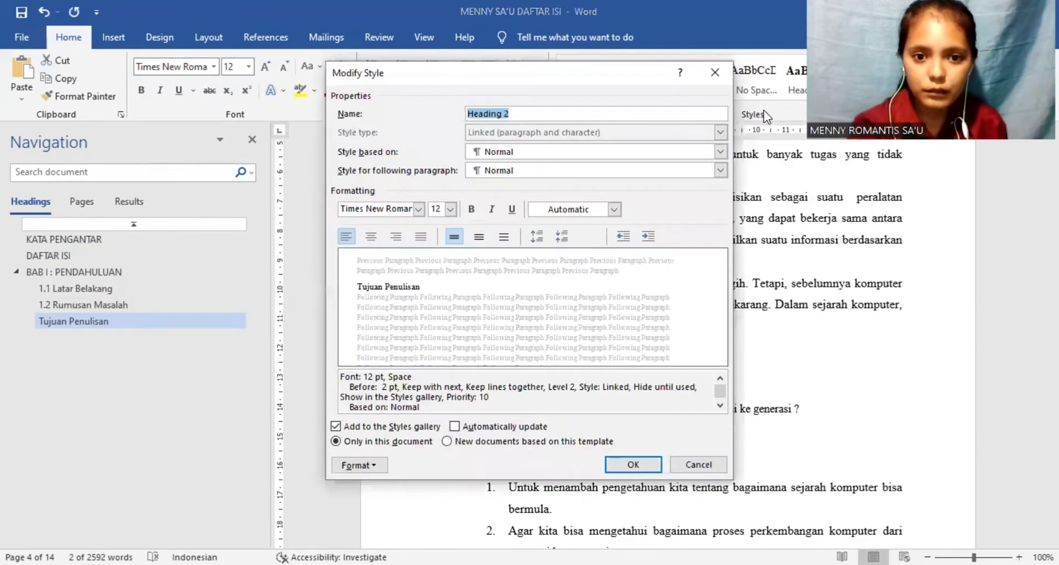
click(632, 465)
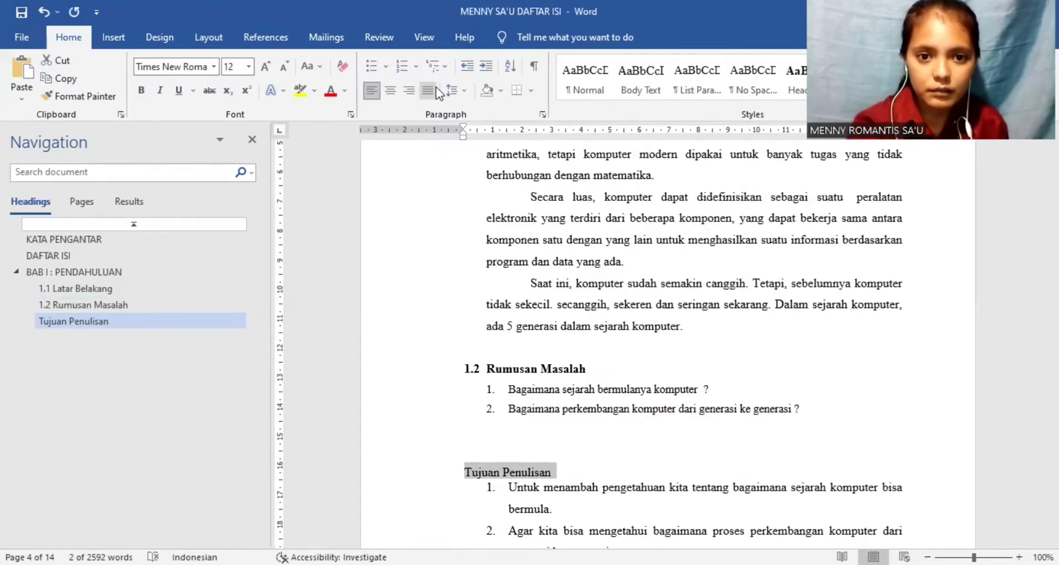
Step: Number the Tujuan Penulisan subheading by starting a new list at value 3 and shift its indent back to the page's left margin
click(417, 66)
click(432, 120)
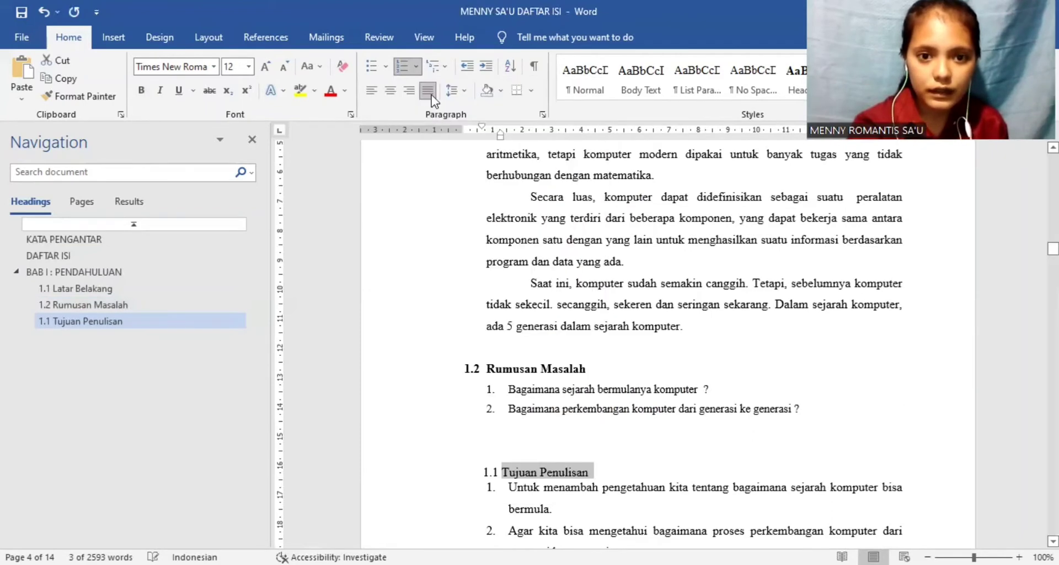
click(417, 69)
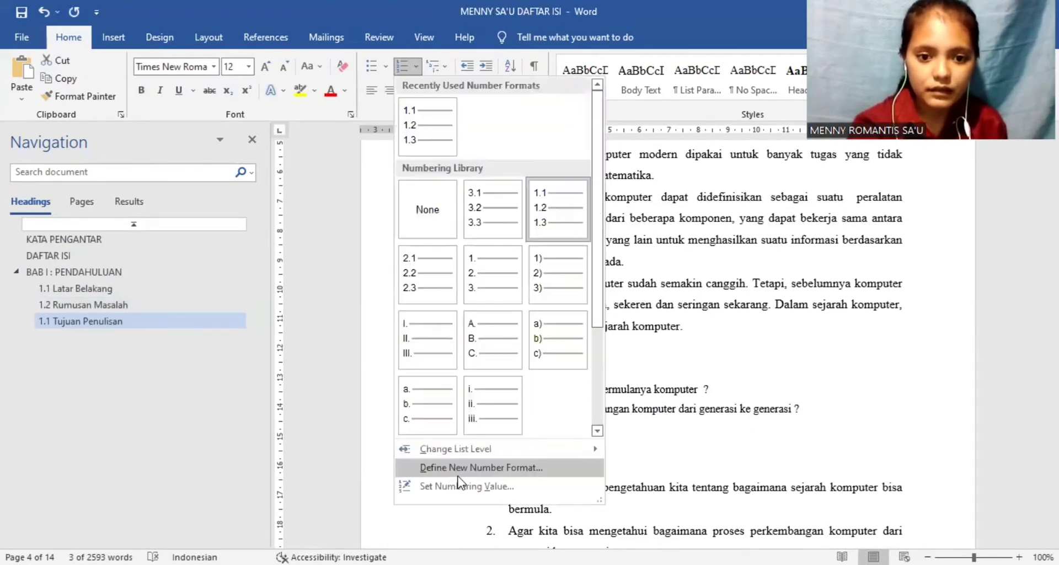
click(461, 486)
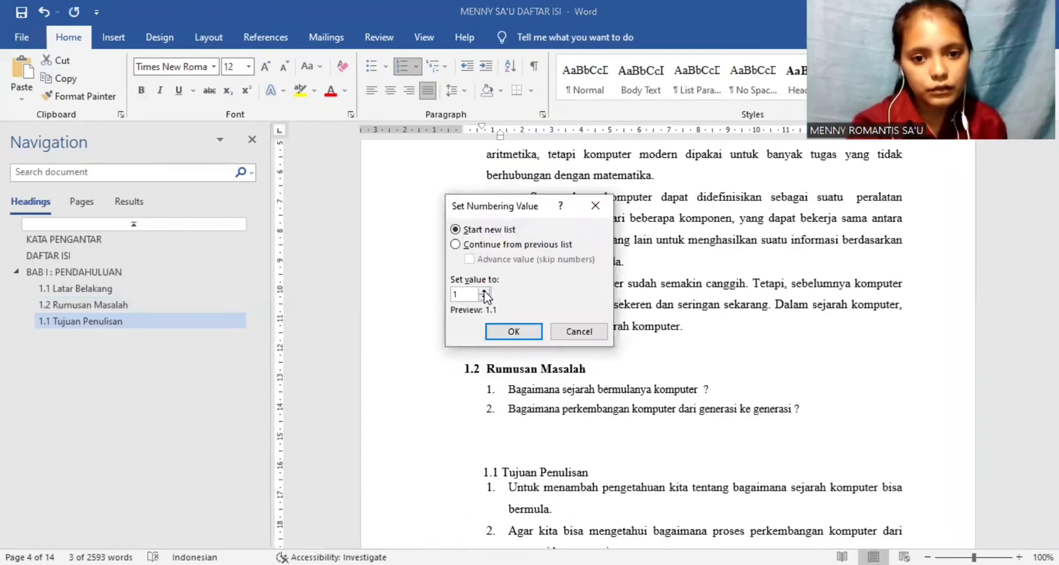
click(485, 293)
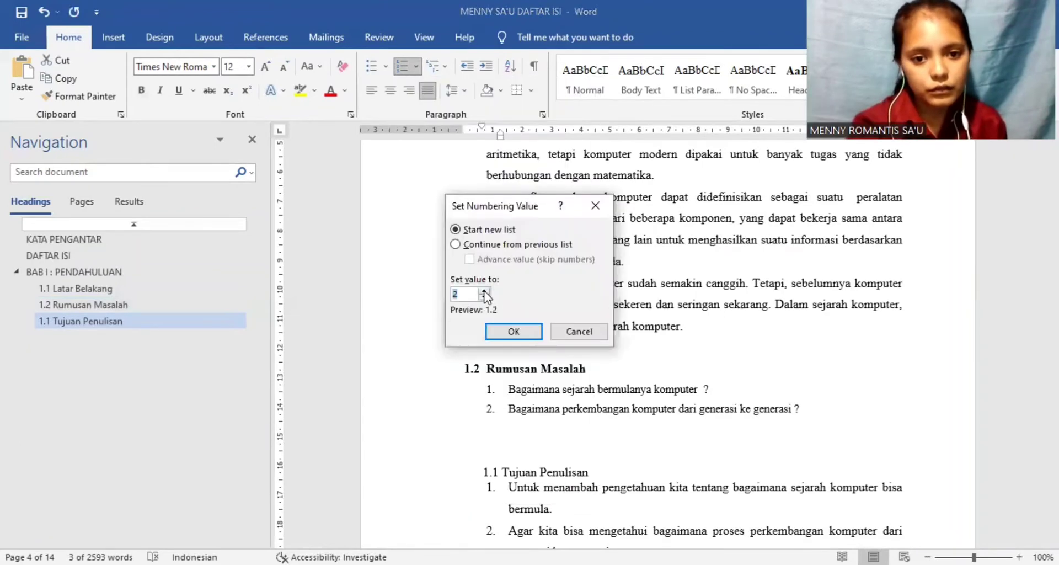
click(504, 332)
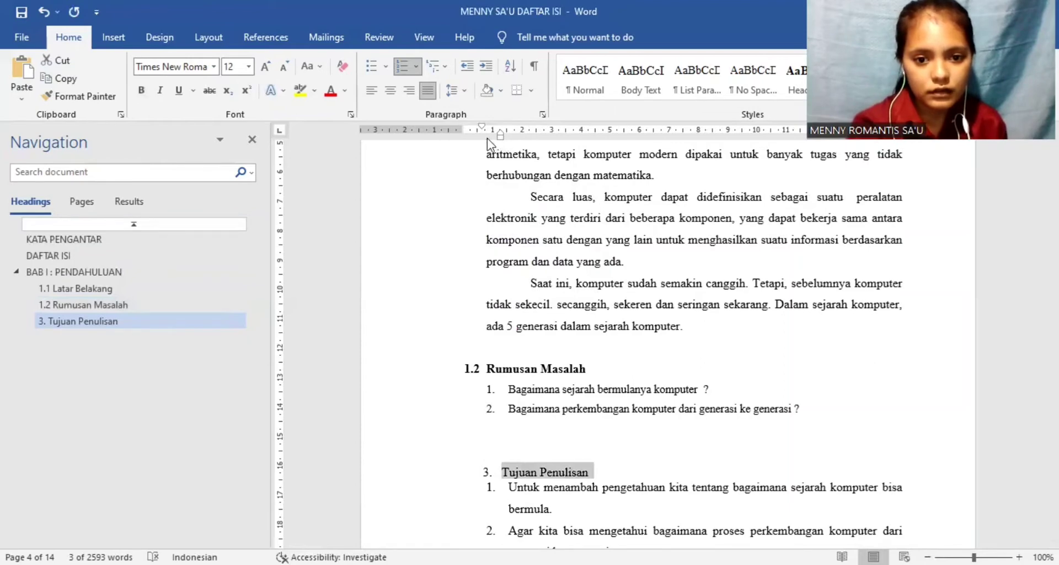
drag(481, 128, 468, 131)
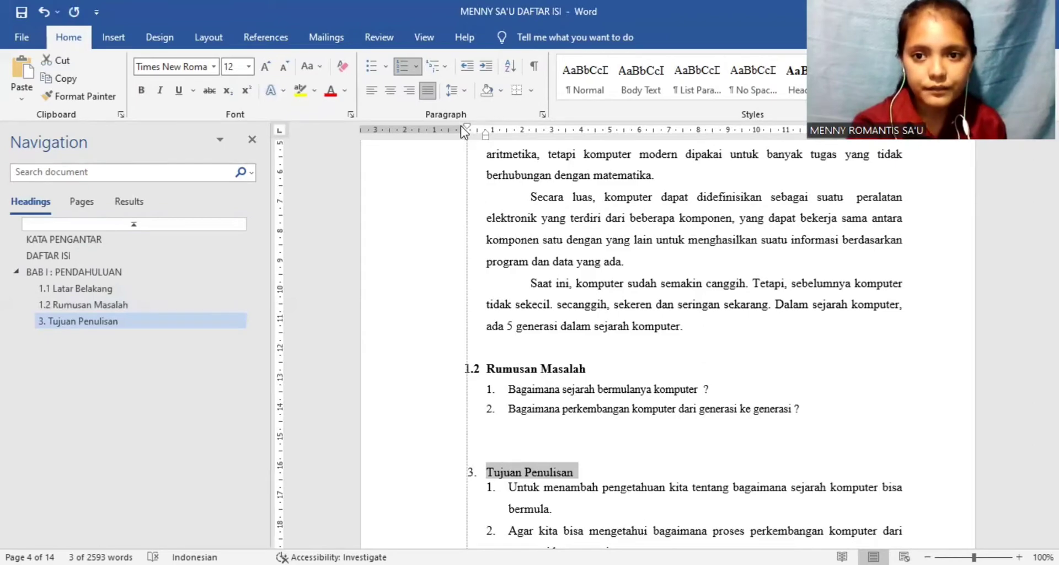
drag(461, 126, 461, 127)
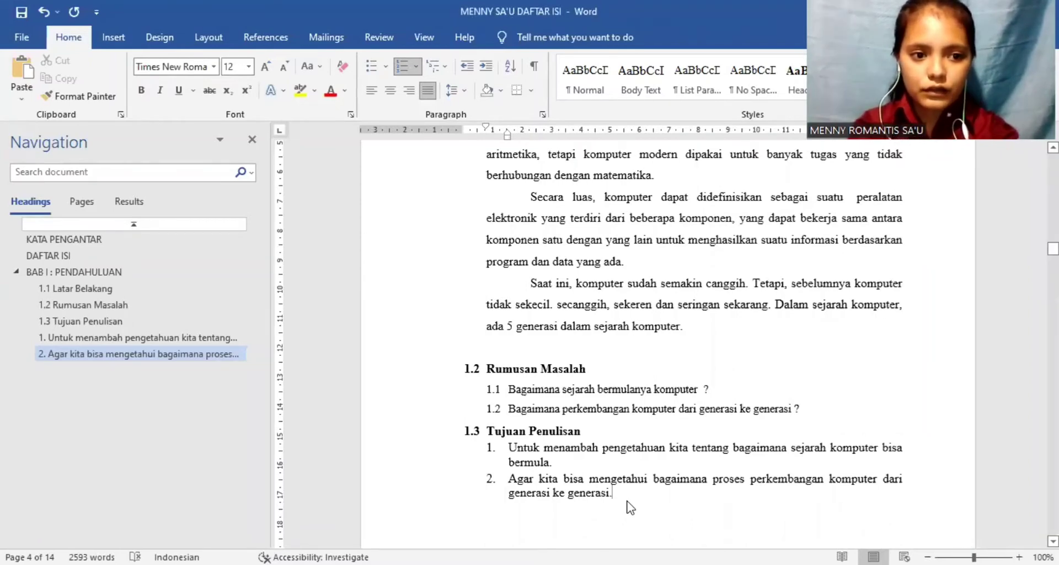
Step: Join the second chapter's two title lines into "BAB II : PEMBAHASAN" and apply the Heading 1 style to the title
key(Down)
key(Down)
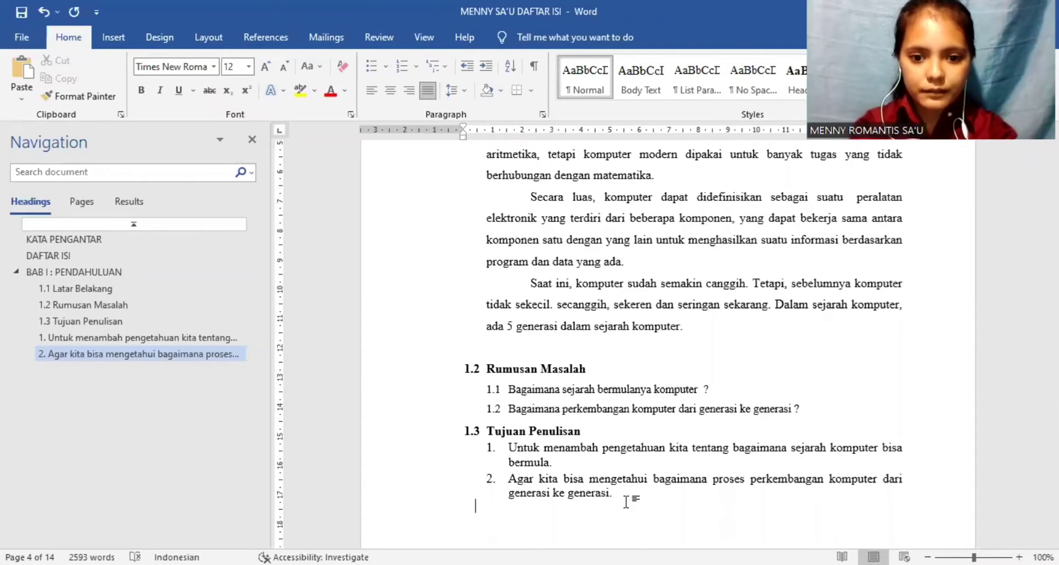
key(Down)
key(Down)
key(Down)
key(Down)
key(Down)
key(Down)
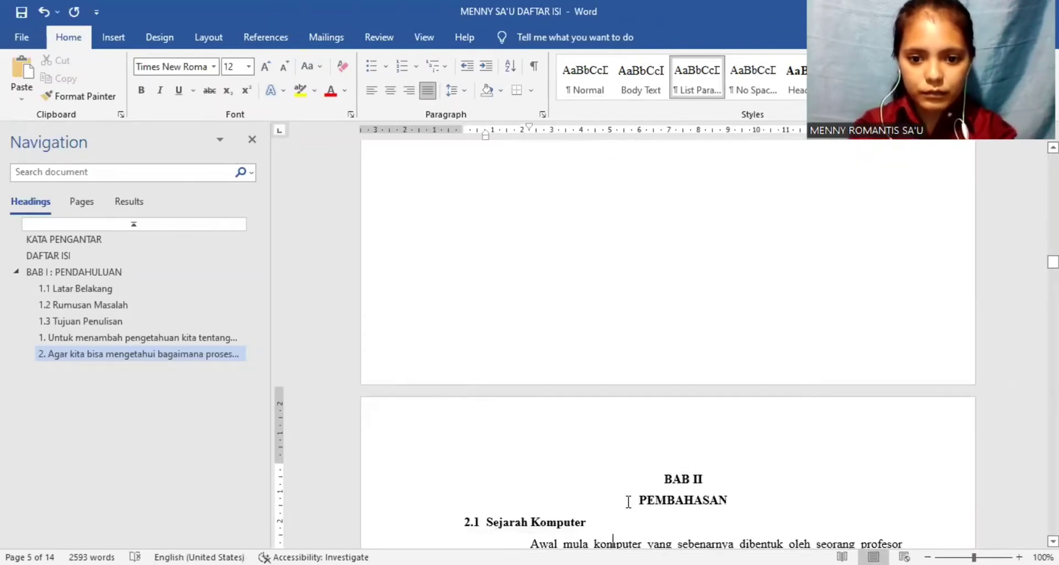
key(Down)
key(Down)
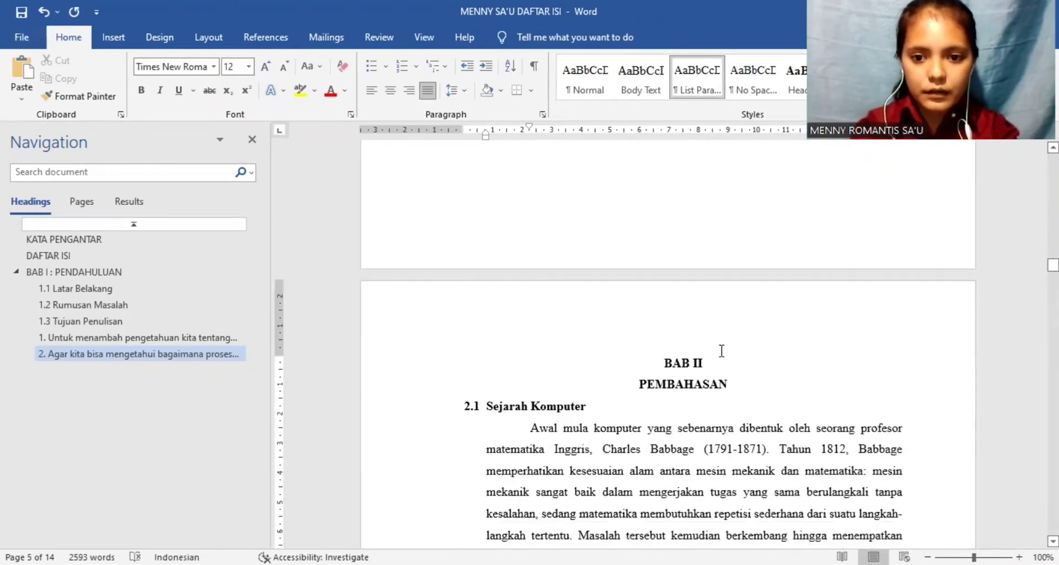
click(715, 372)
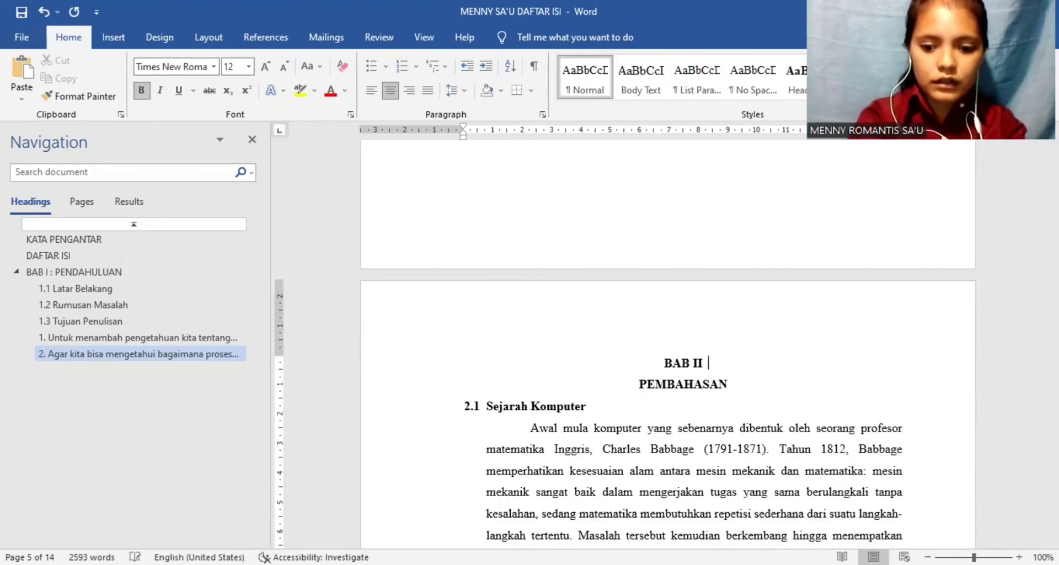
text(:)
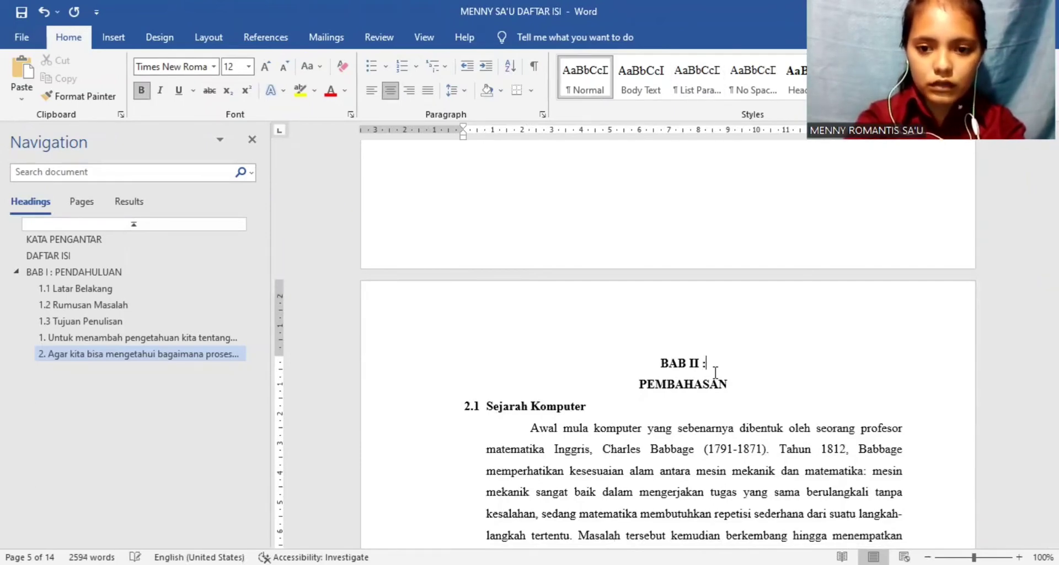
click(639, 382)
key(BackSpace)
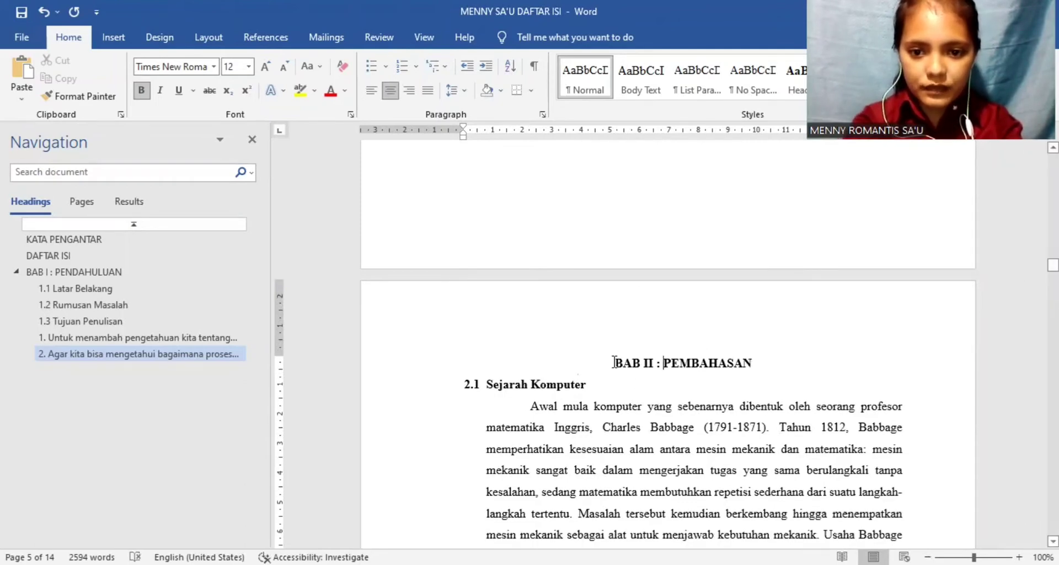
drag(614, 362, 748, 373)
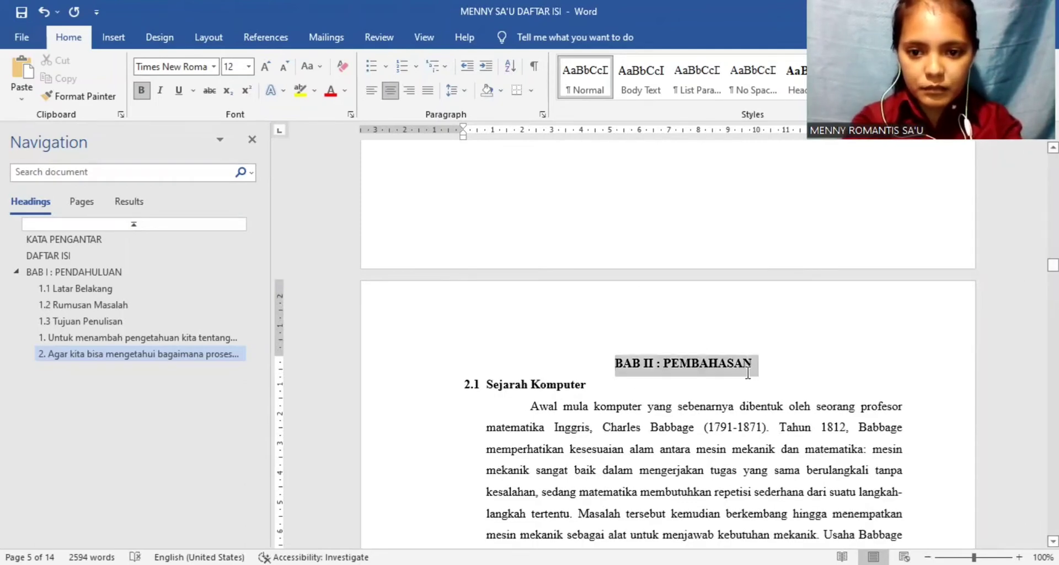
click(796, 77)
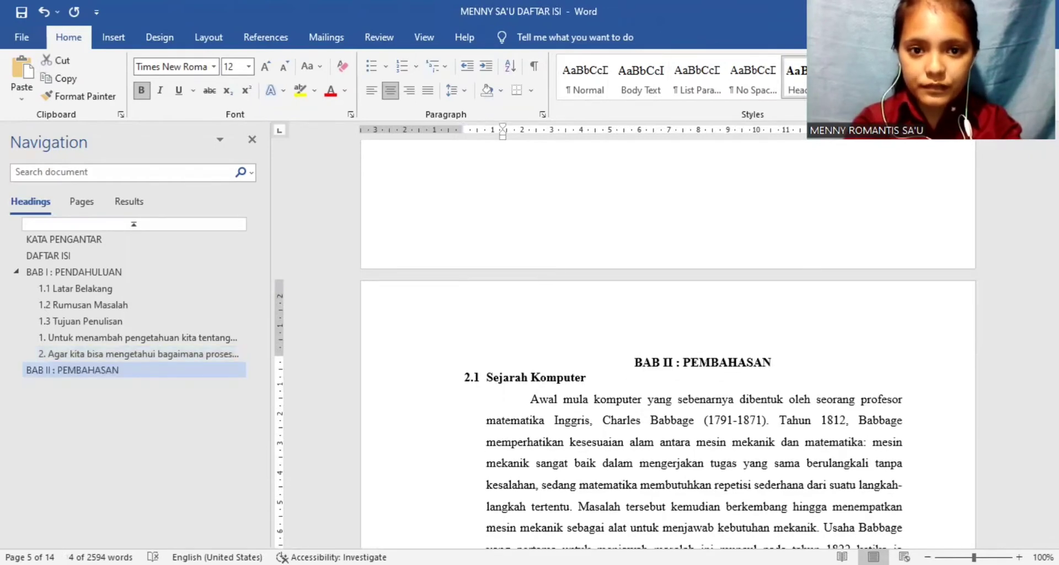
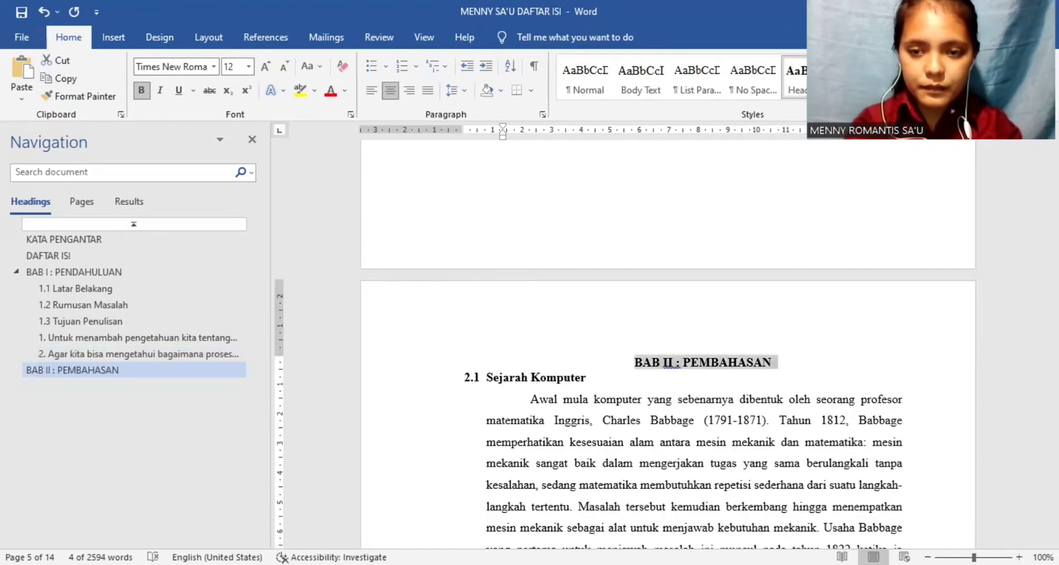
Step: Set the "BAB II : PEMBAHASAN" title's spacing before to 0 pt and its line spacing to 1,5 lines
click(830, 105)
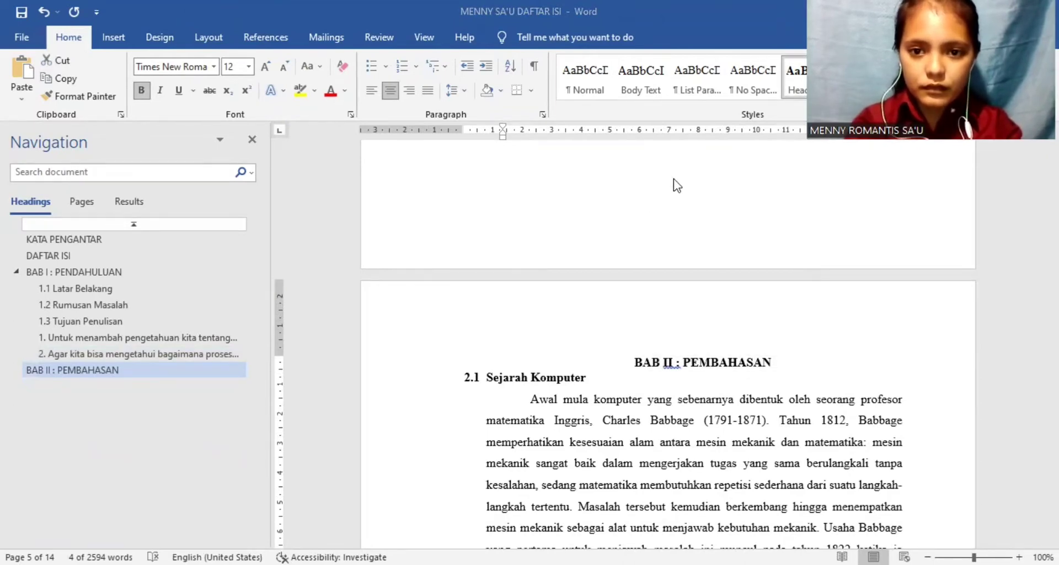
click(603, 354)
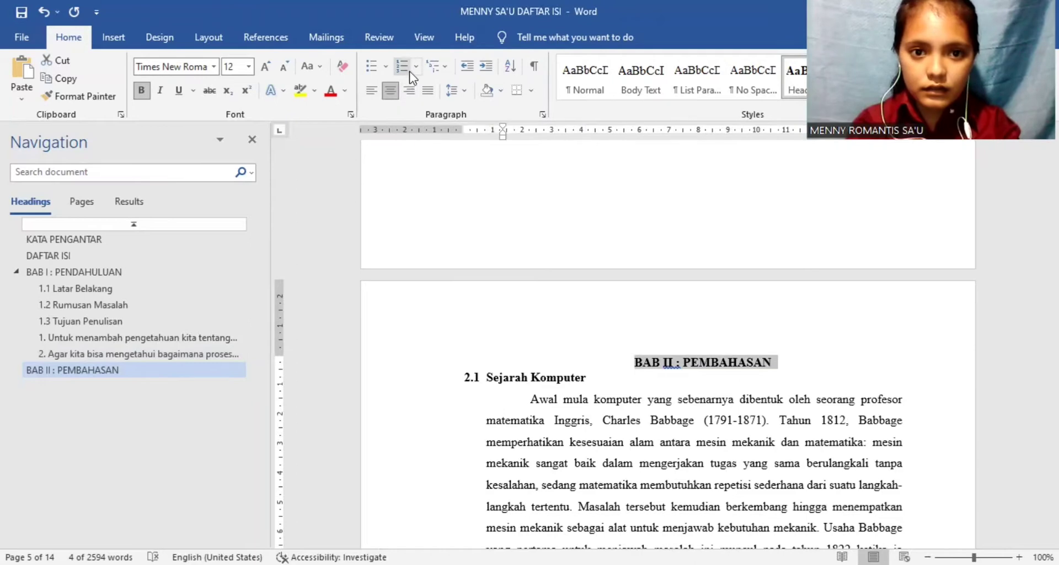
click(455, 90)
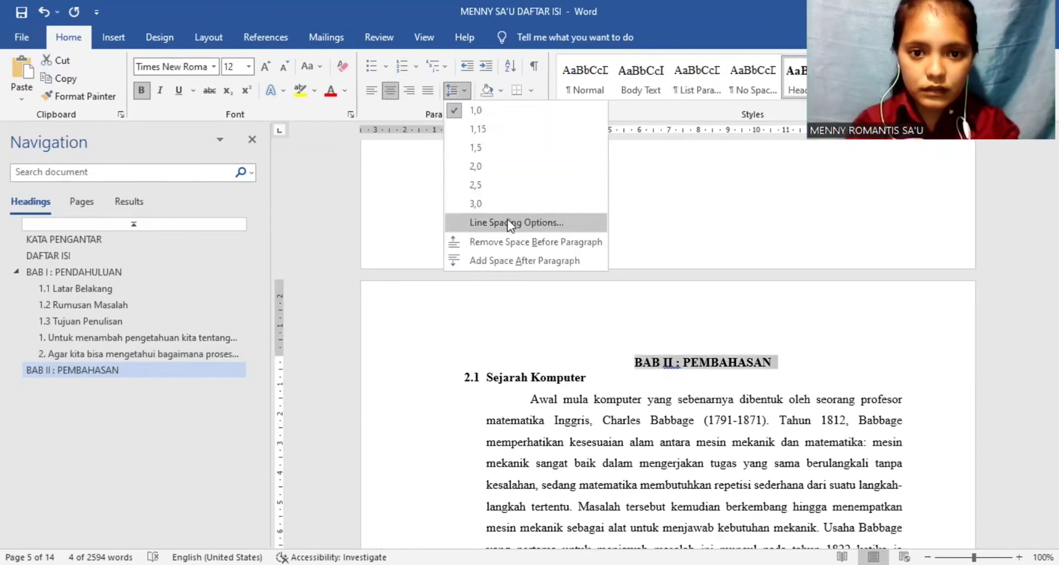
click(511, 222)
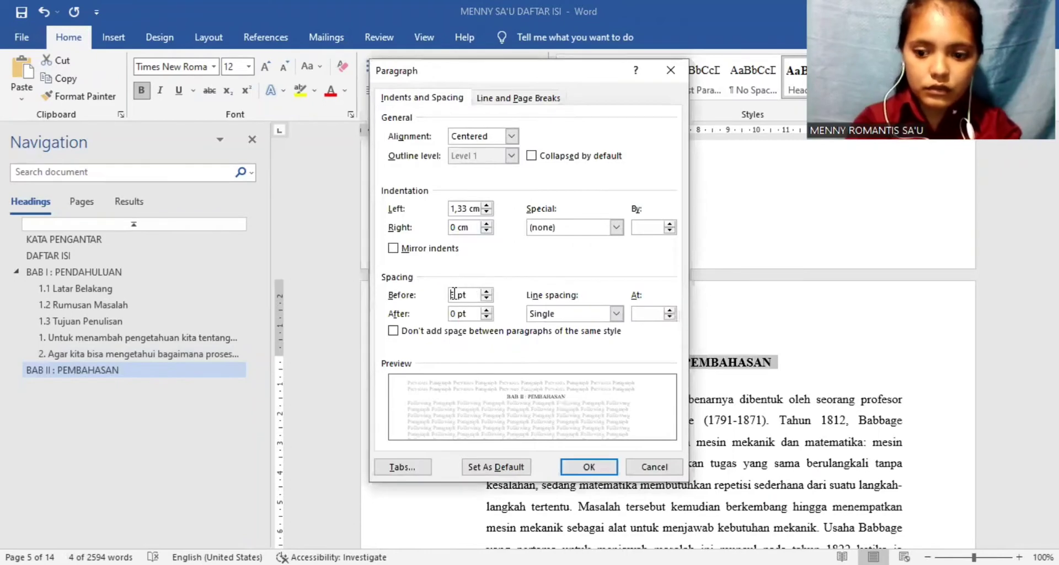
text(0)
key(BackSpace)
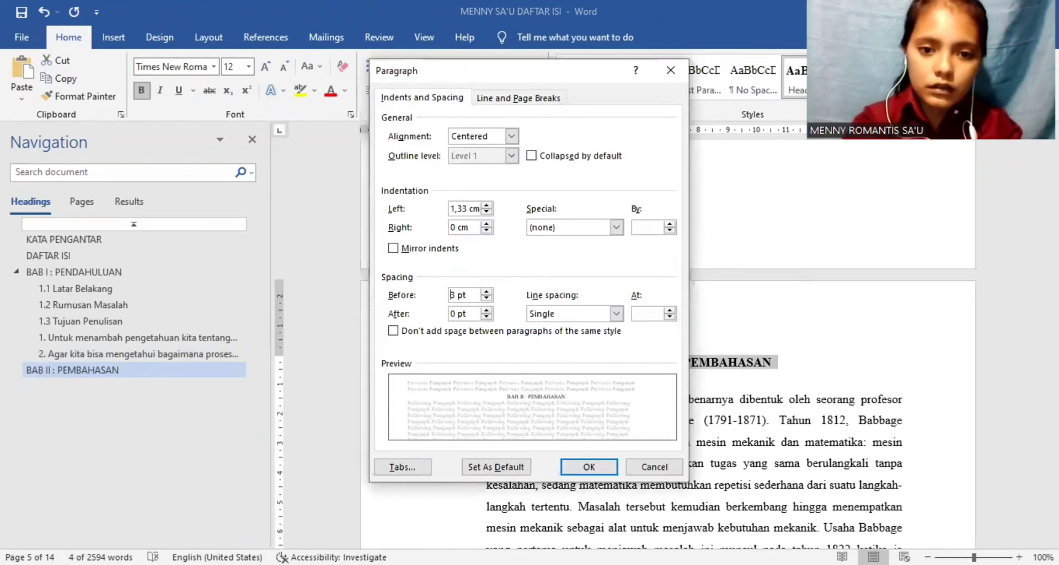
key(Delete)
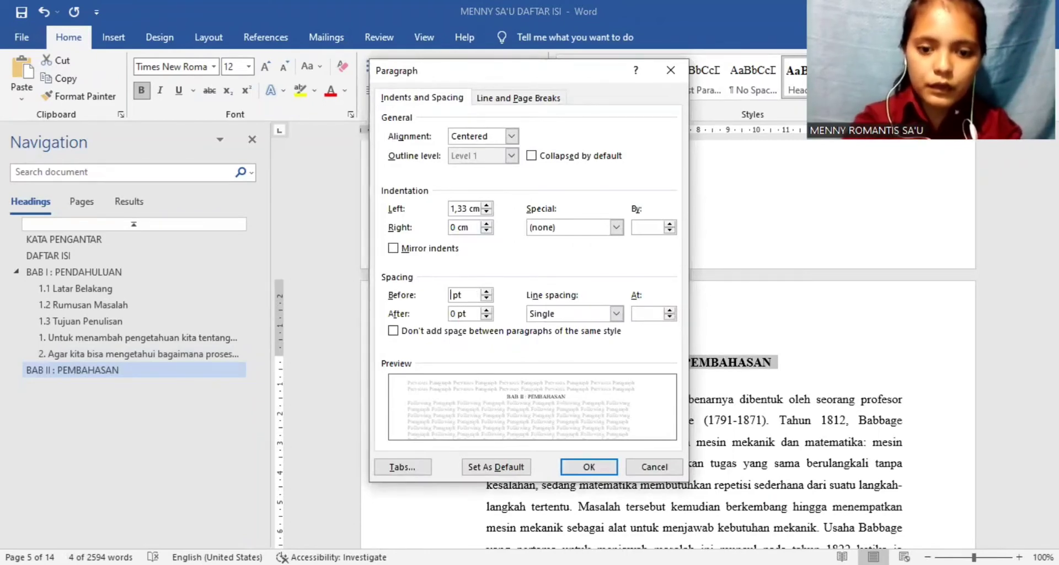
text(0)
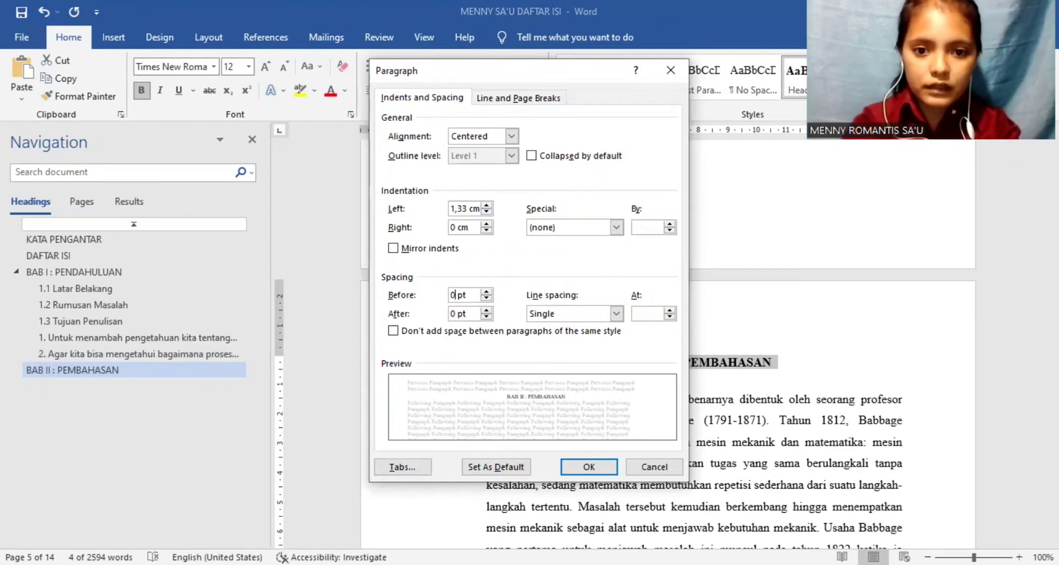
click(617, 314)
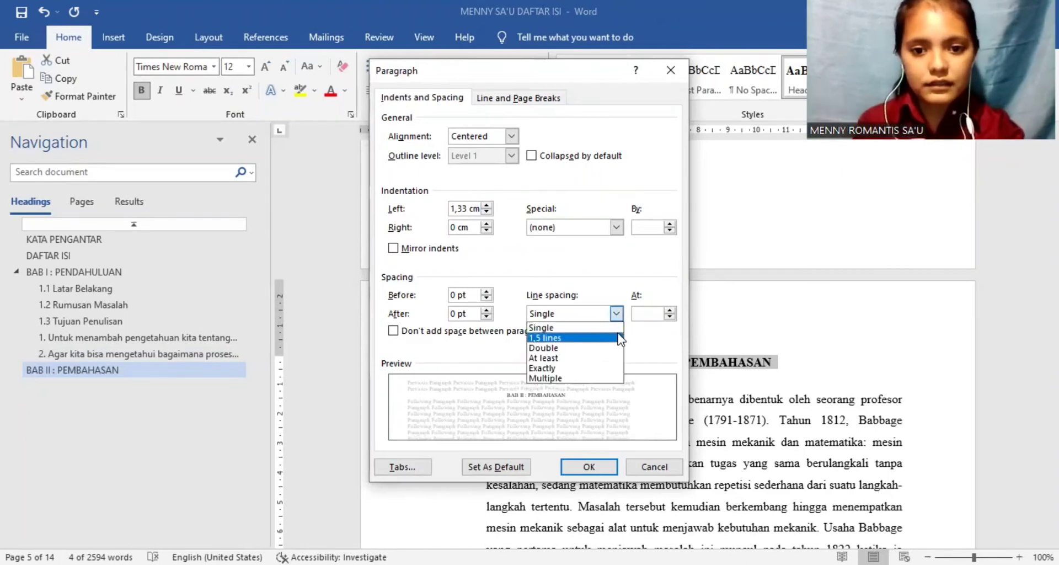
click(621, 338)
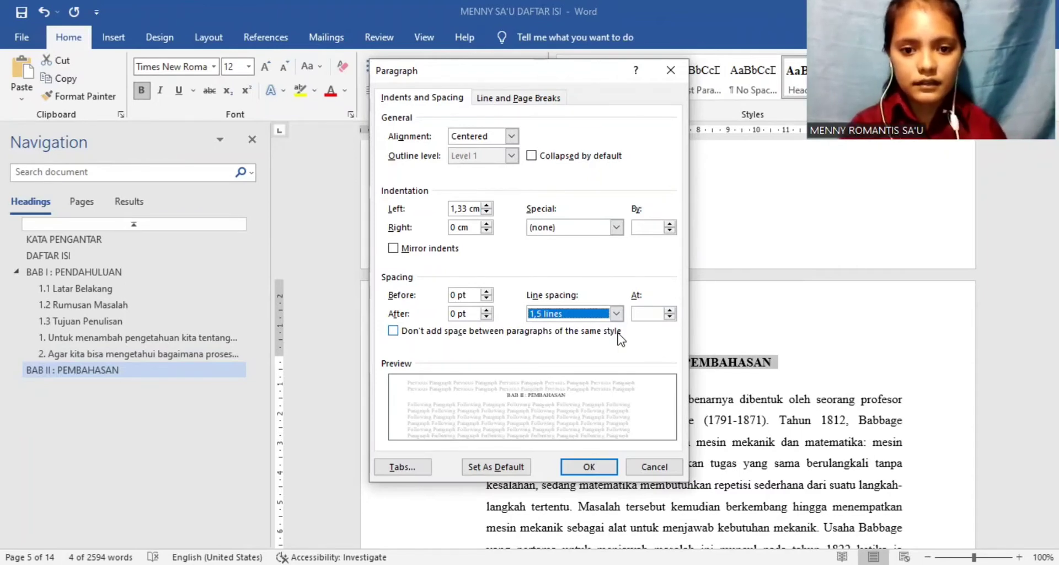
click(574, 469)
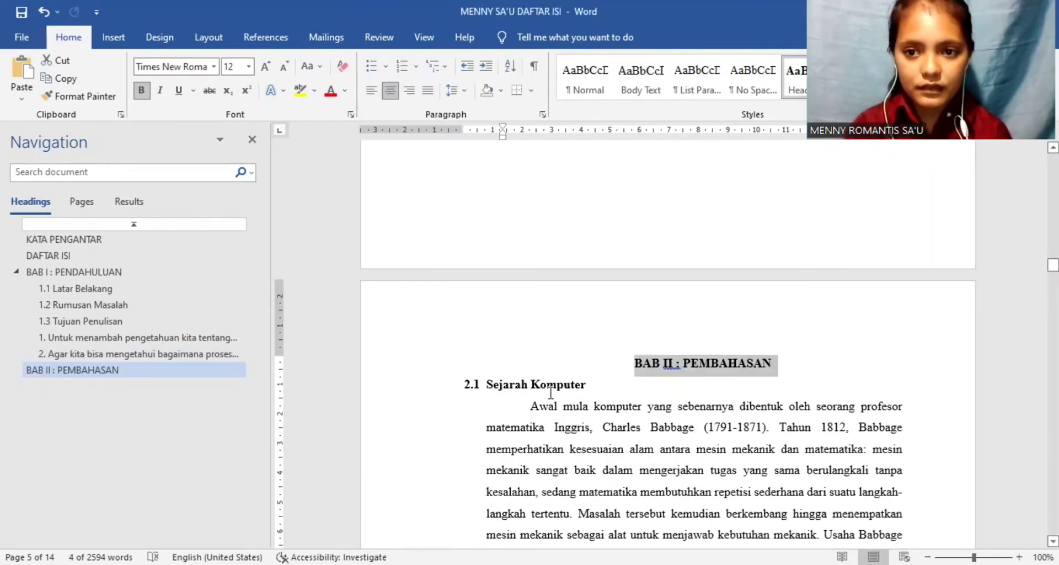
Step: Apply the Heading 2 style to the Sejarah Komputer subheading, justify it and number it with the 2.1, 2.2, 2.3 format
drag(590, 384, 487, 388)
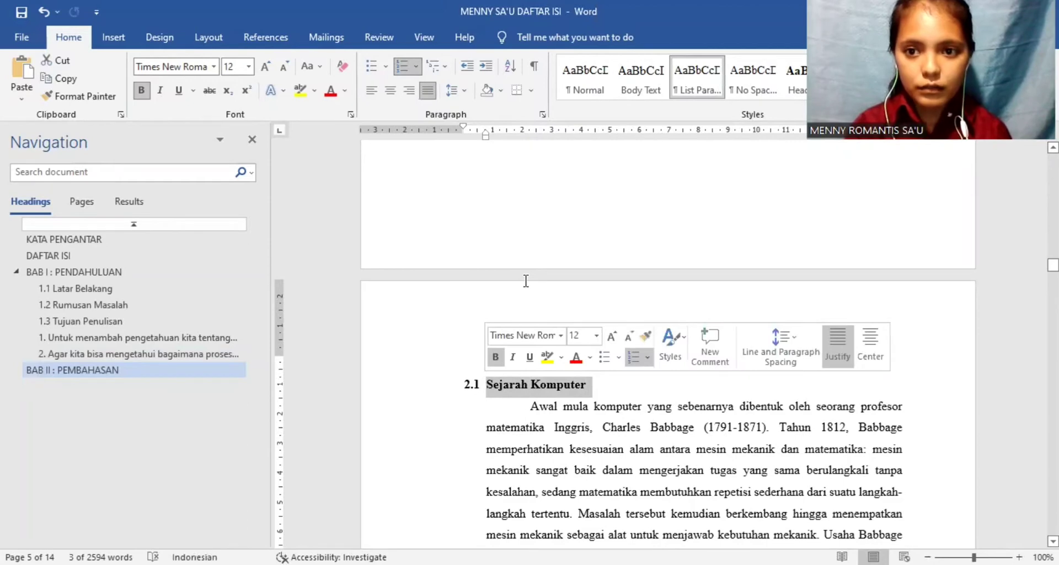
click(864, 77)
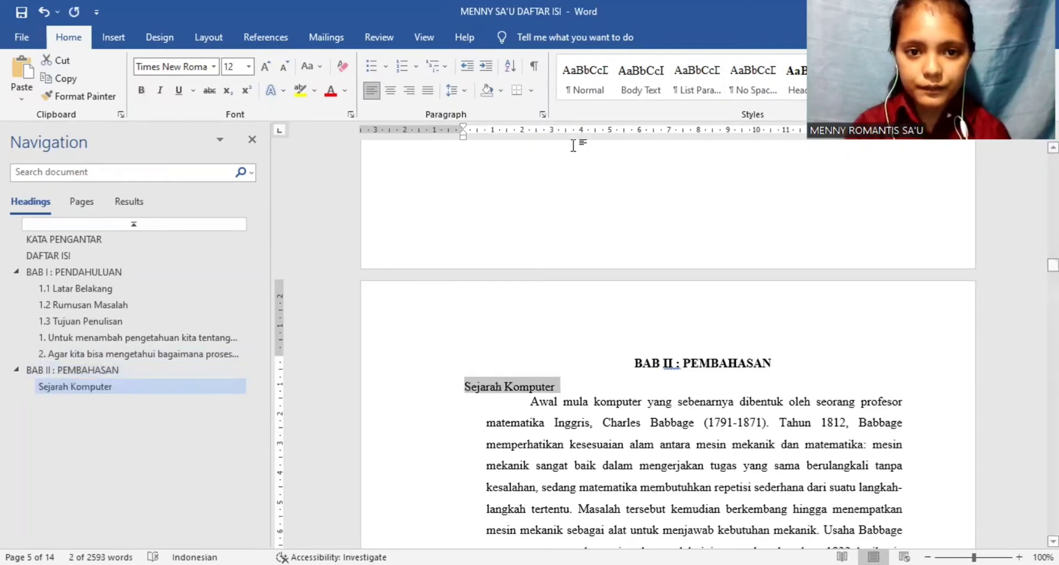
click(426, 91)
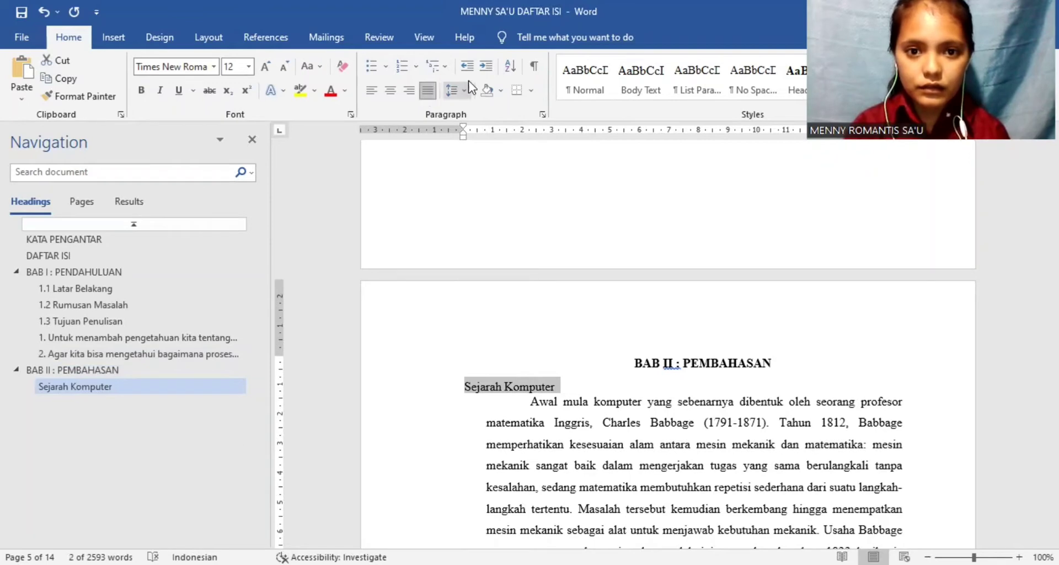
click(416, 67)
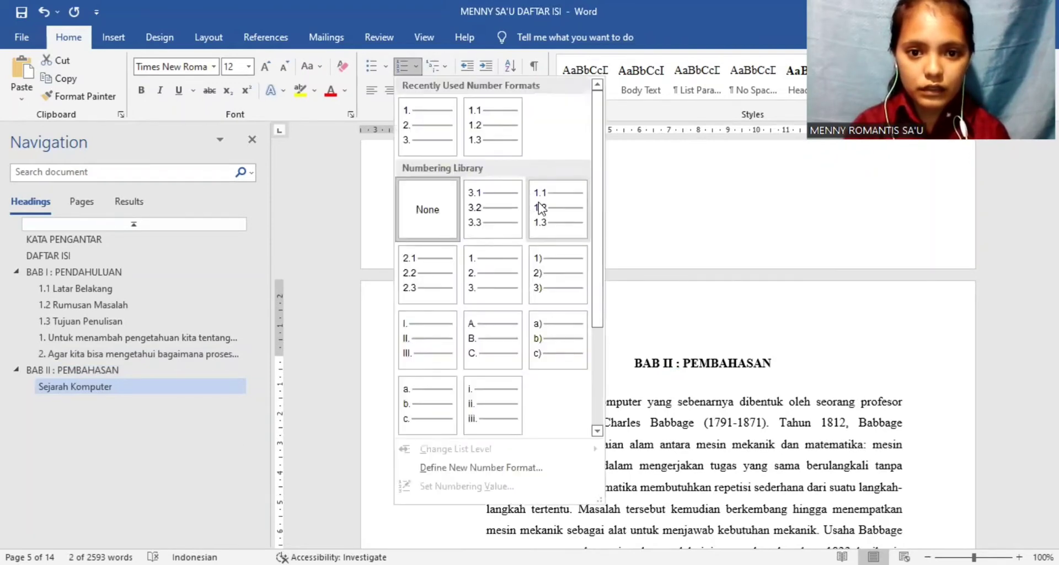
click(411, 264)
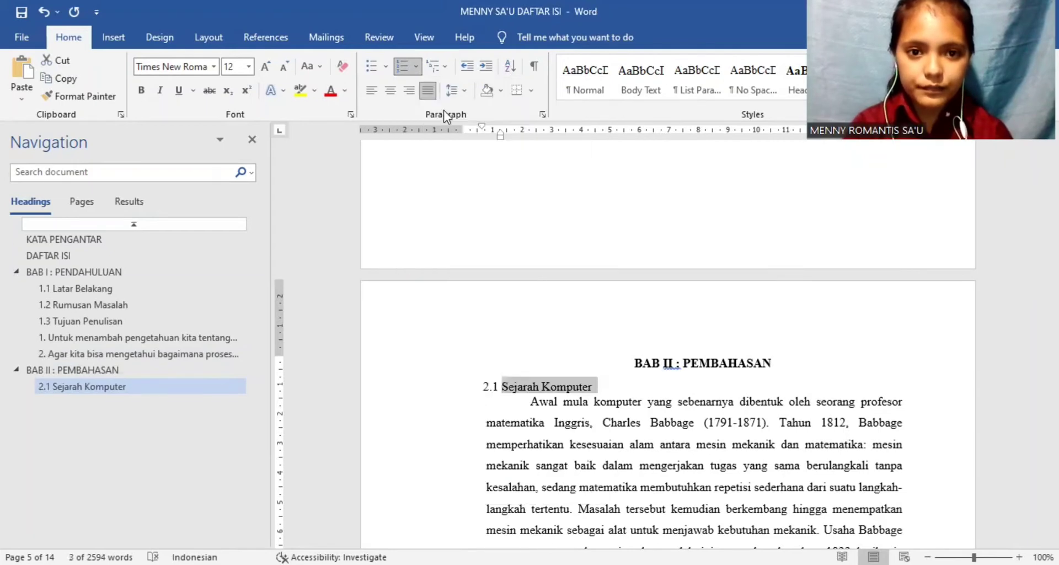
Step: Set the Sejarah Komputer subheading's spacing before to 0 pt and its line spacing to 1,5 lines
click(464, 91)
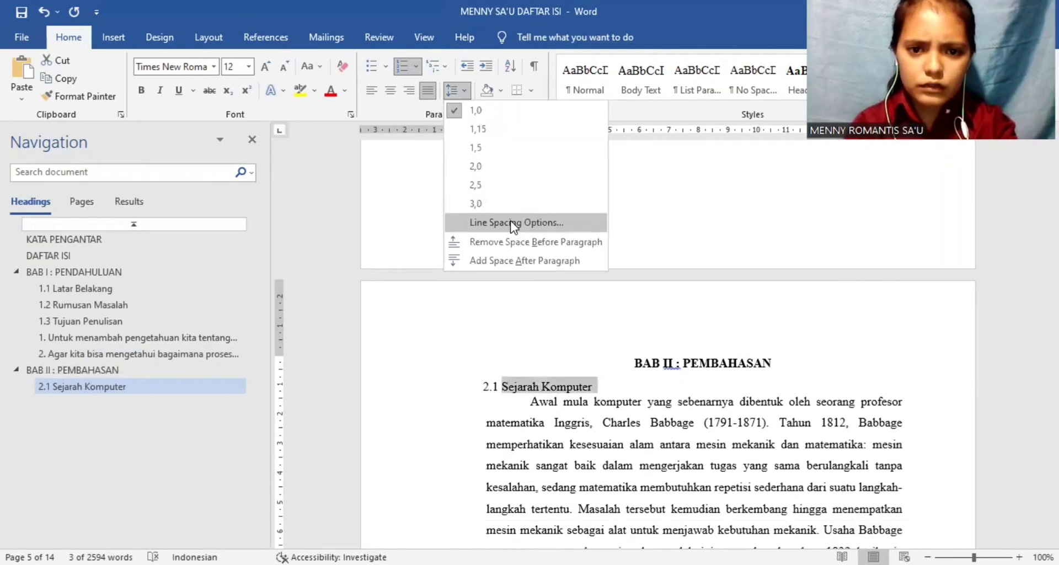
click(512, 222)
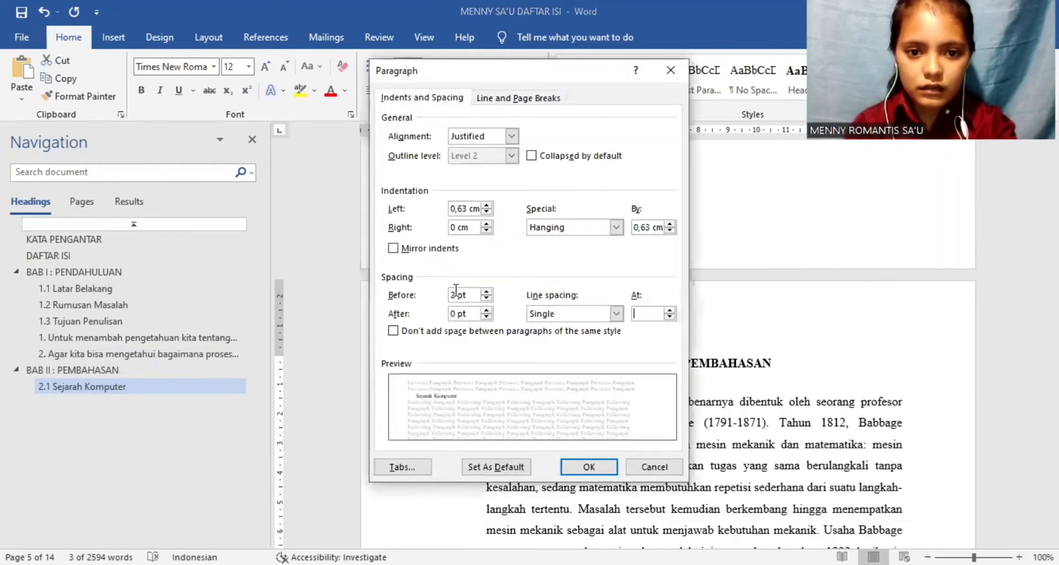
text(0)
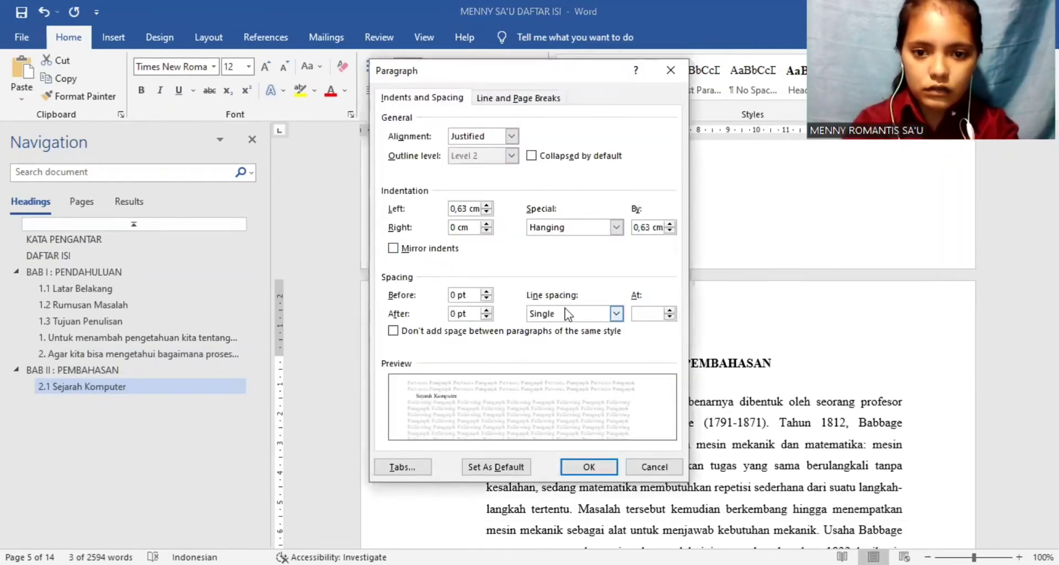
click(616, 313)
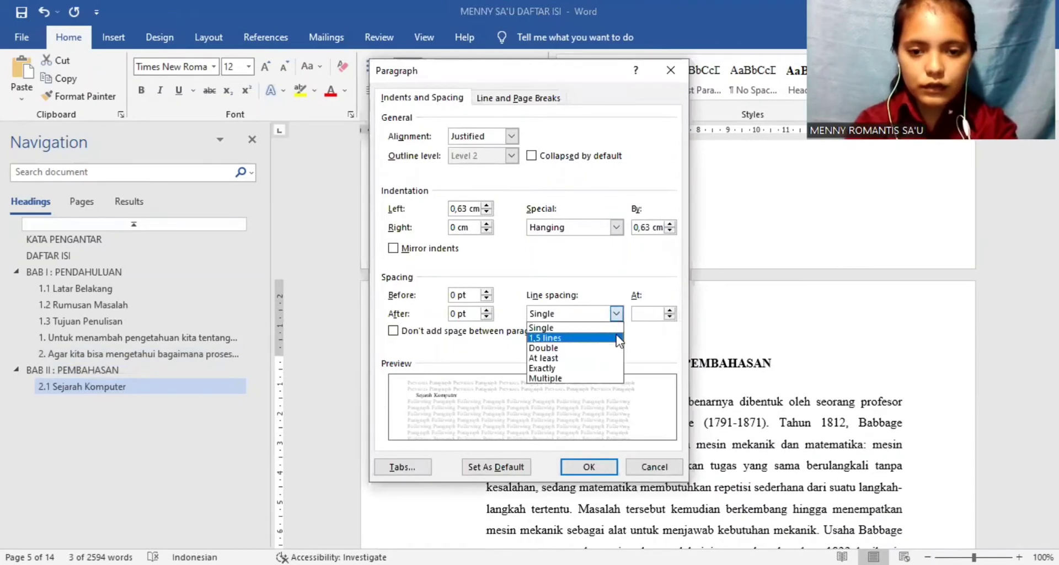
click(607, 337)
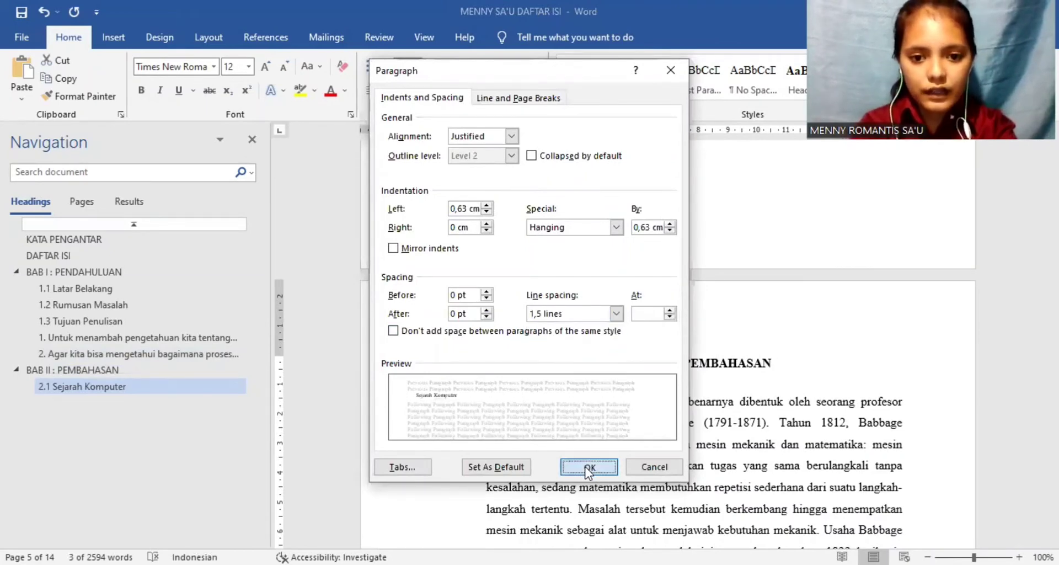
click(589, 467)
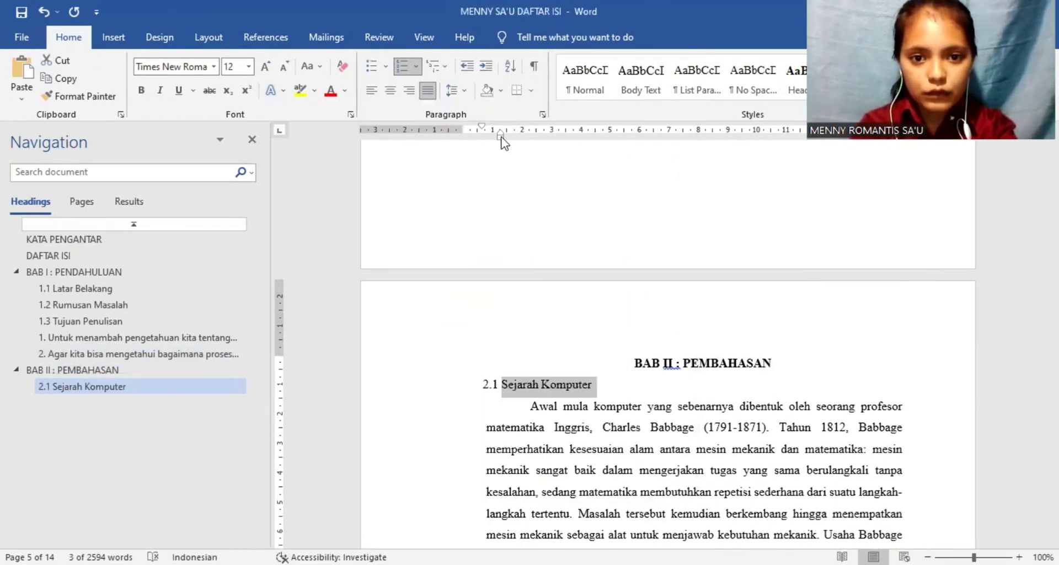
Step: Shift the indents of the Sejarah Komputer subheading and the BAB II title back to the page's left margin
drag(502, 138, 463, 126)
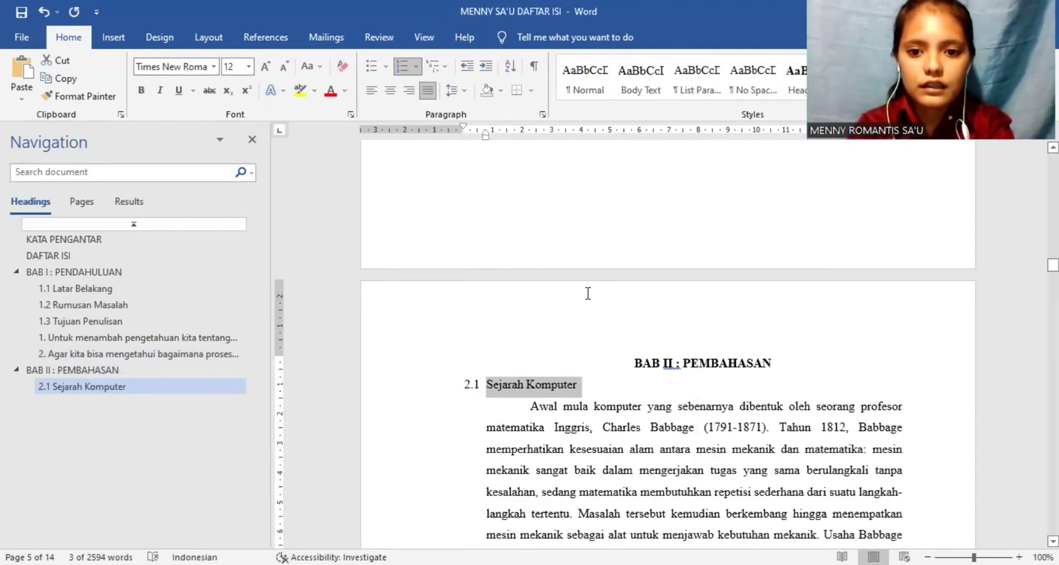
click(606, 368)
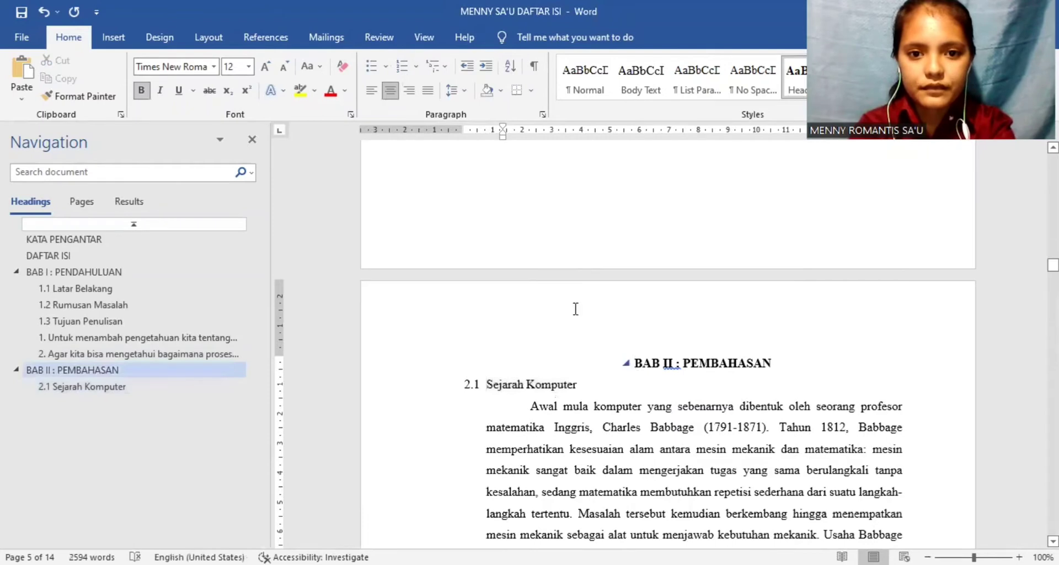
drag(502, 140, 464, 141)
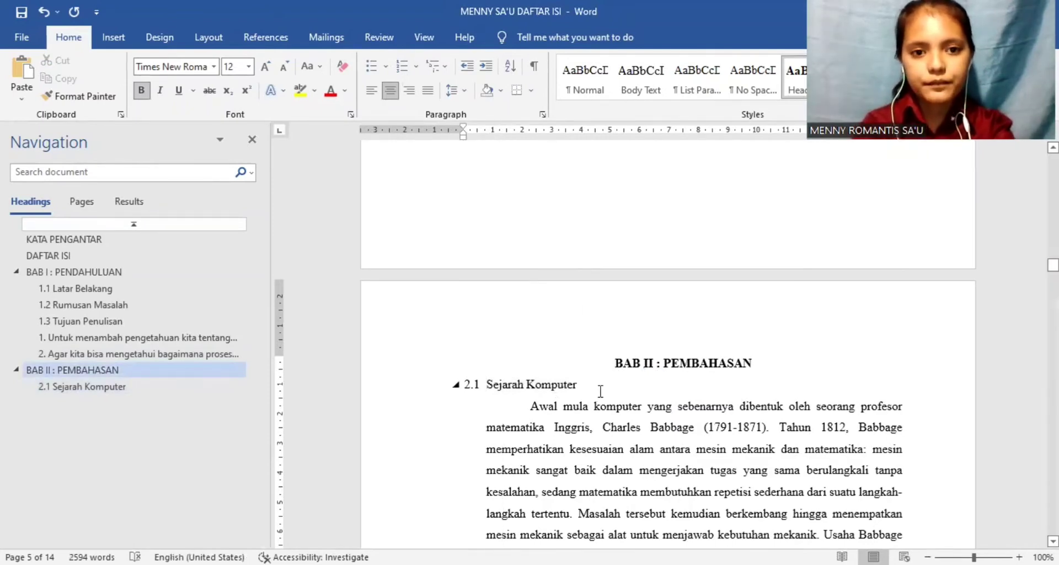
Step: Make the Sejarah Komputer subheading under the BAB II title bold
click(601, 390)
scroll(601, 390, down, 3)
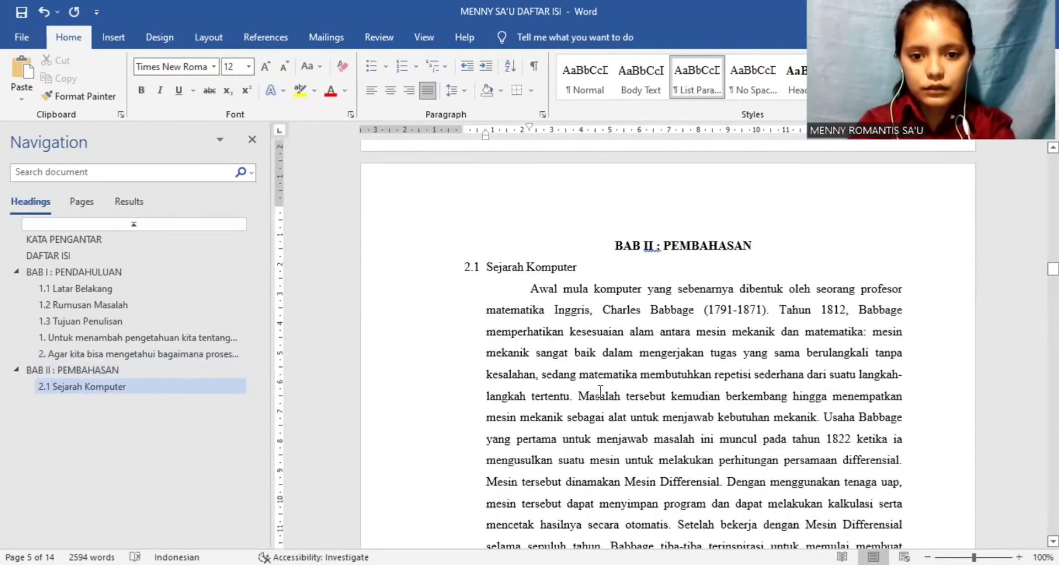
scroll(600, 391, down, 12)
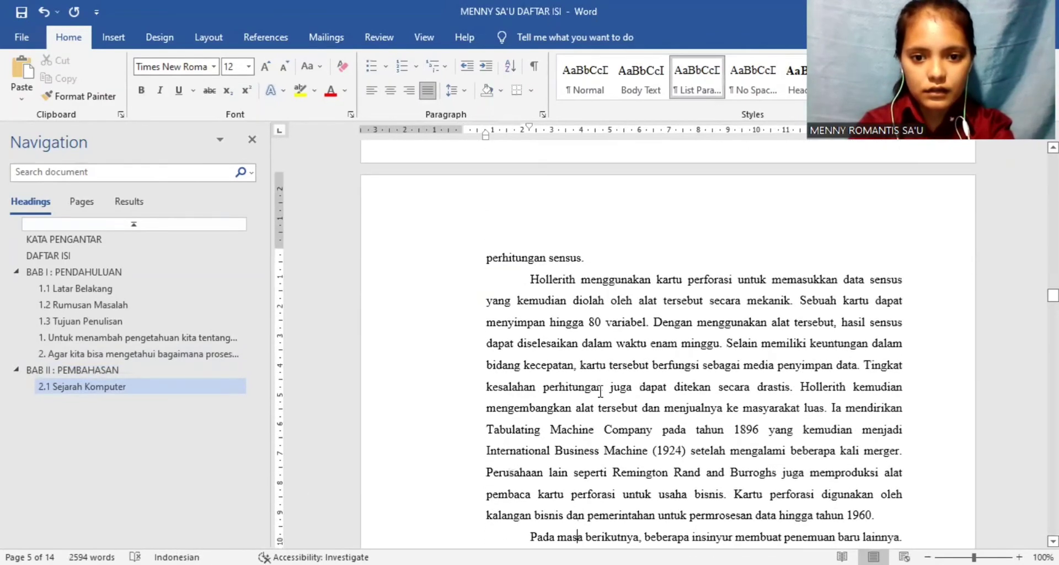
key(Page_Down)
key(Page_Down)
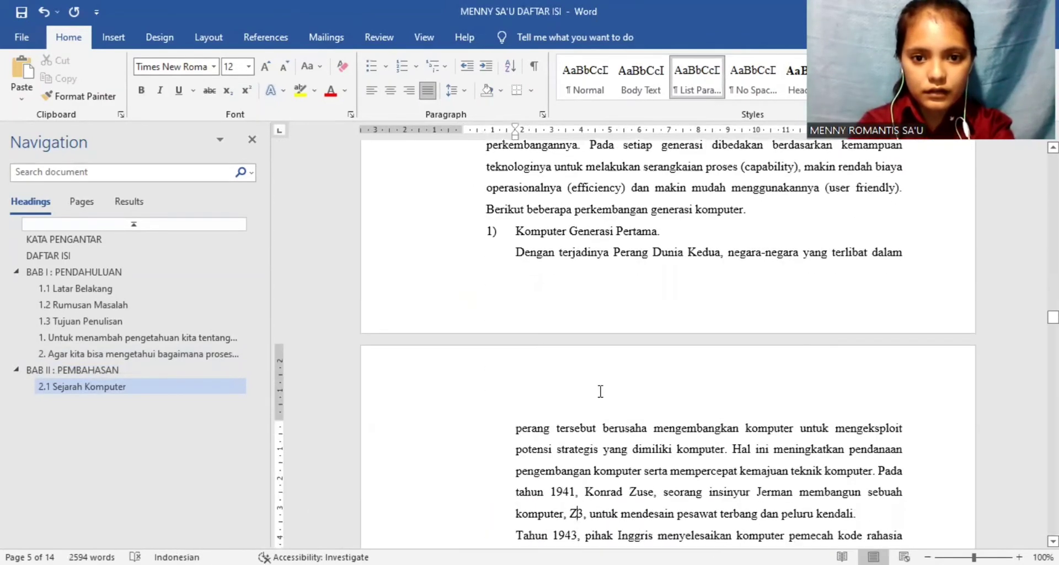
key(Page_Up)
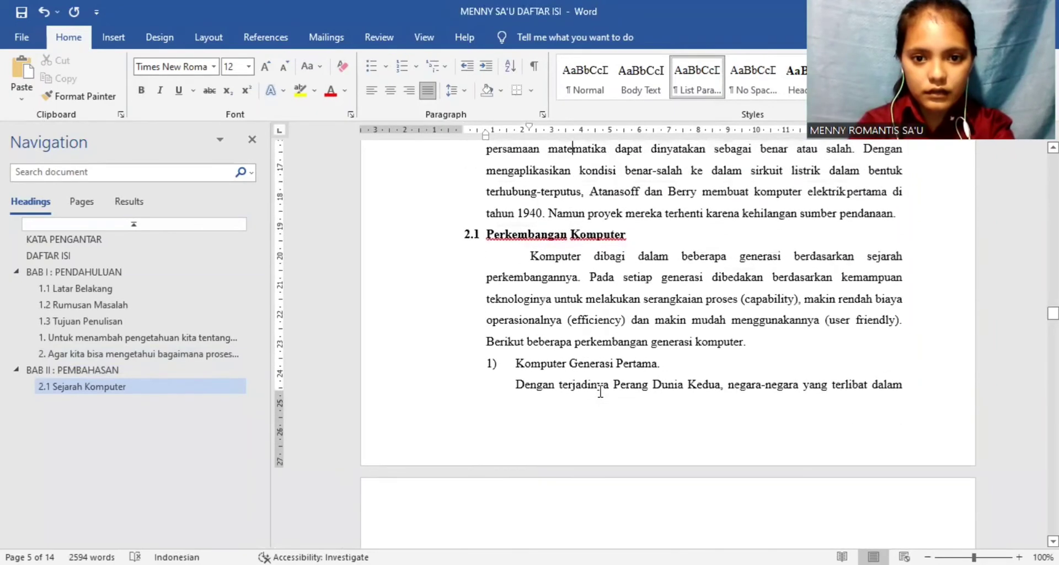
scroll(601, 391, up, 7)
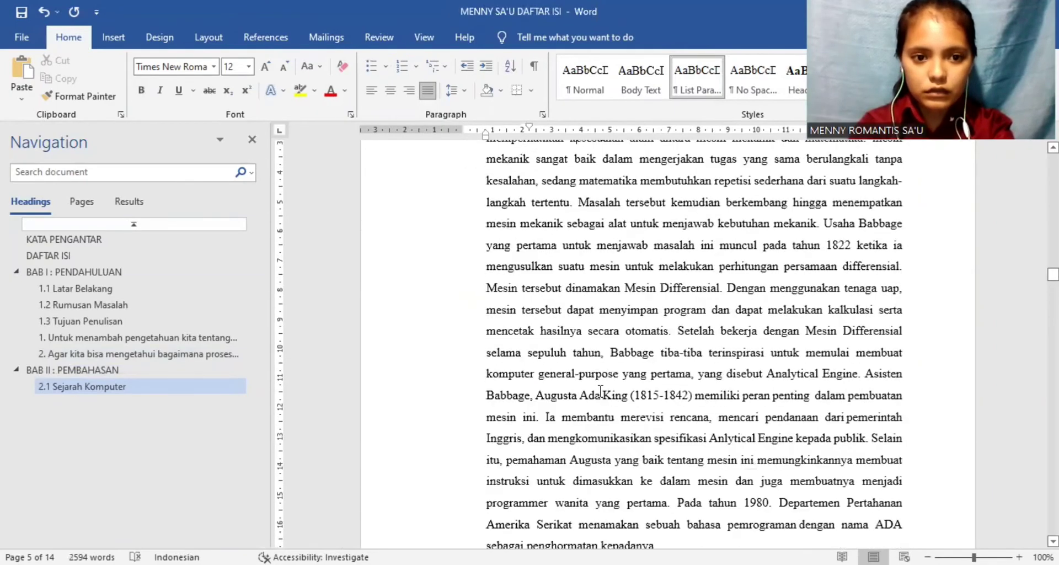
scroll(600, 391, up, 10)
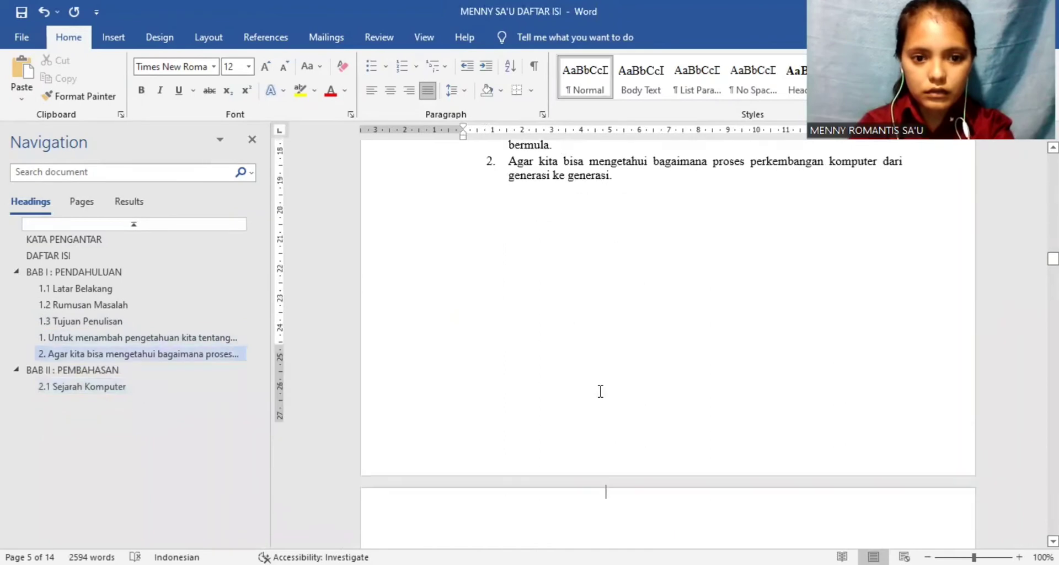
scroll(601, 391, down, 5)
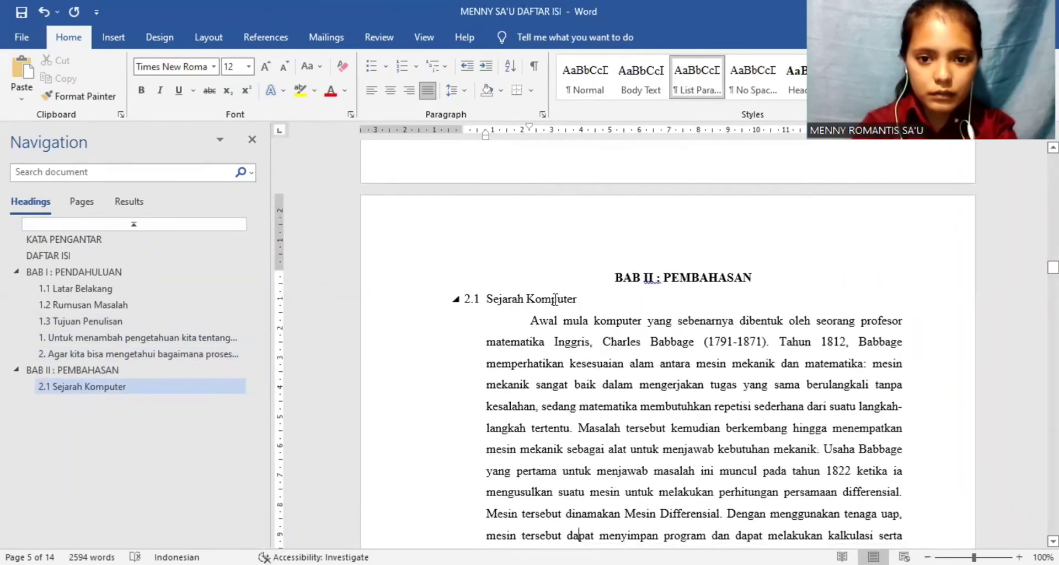
drag(580, 298, 491, 296)
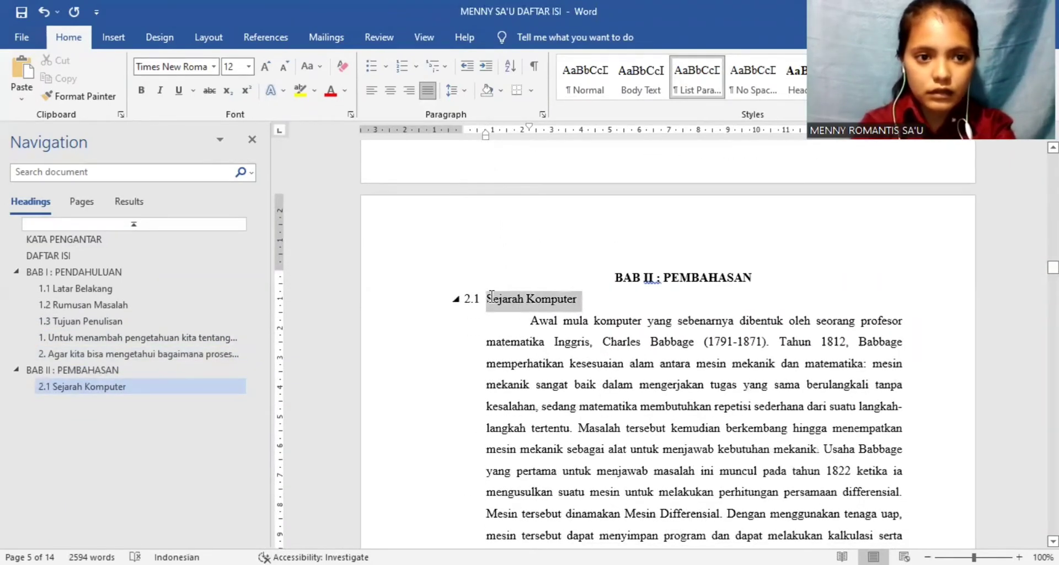
key(ctrl+b)
click(700, 422)
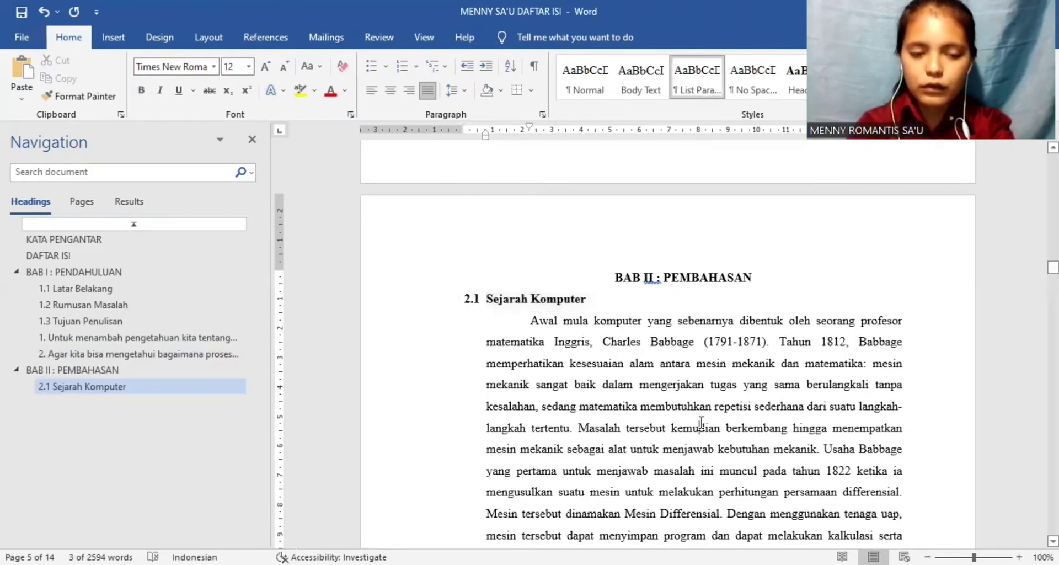
Step: Apply the Heading 2 style to the Perkembangan Komputer subheading and justify it
scroll(700, 422, down, 10)
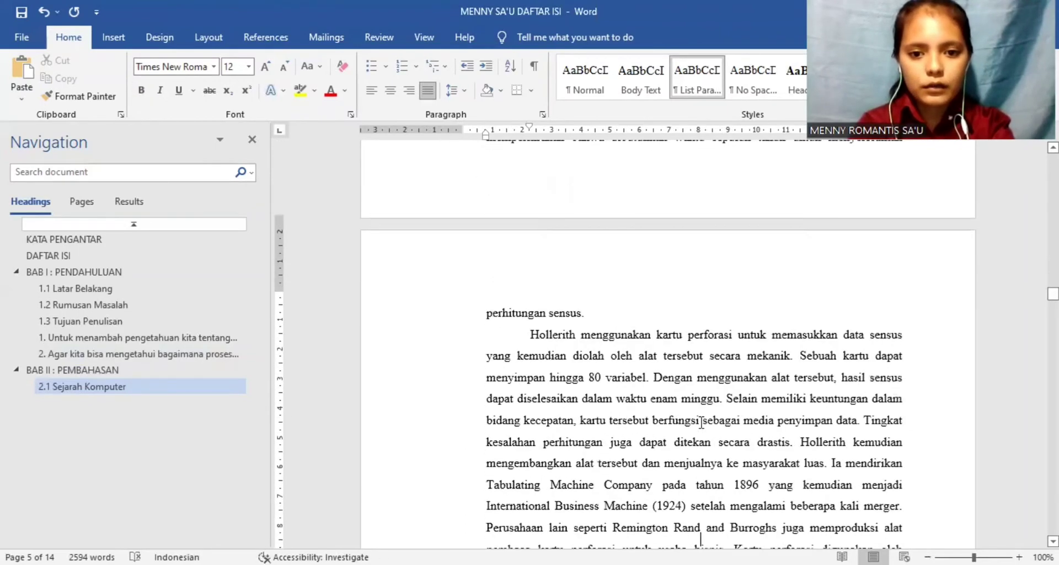
scroll(700, 422, down, 15)
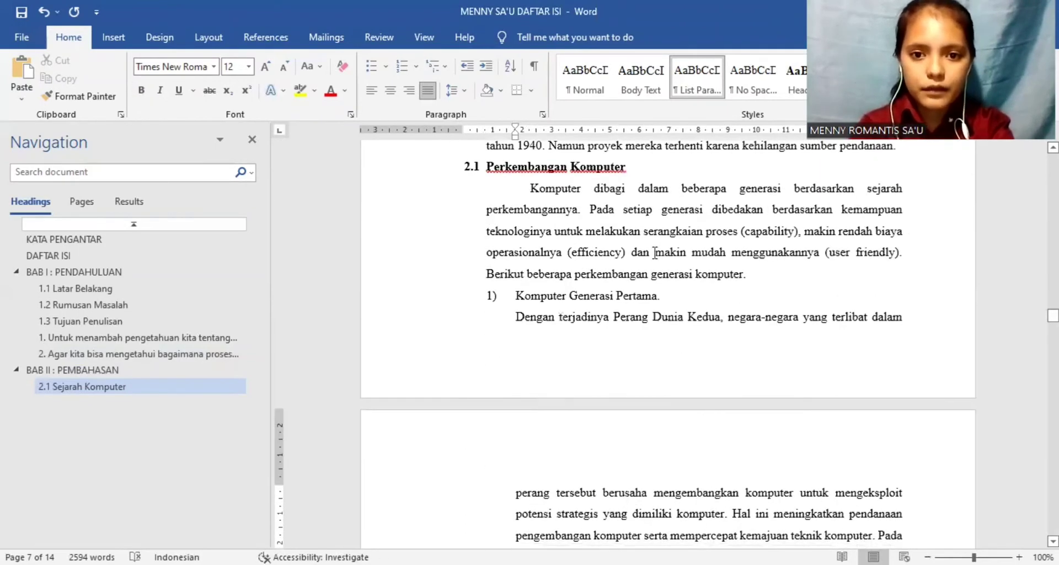
drag(630, 166, 500, 165)
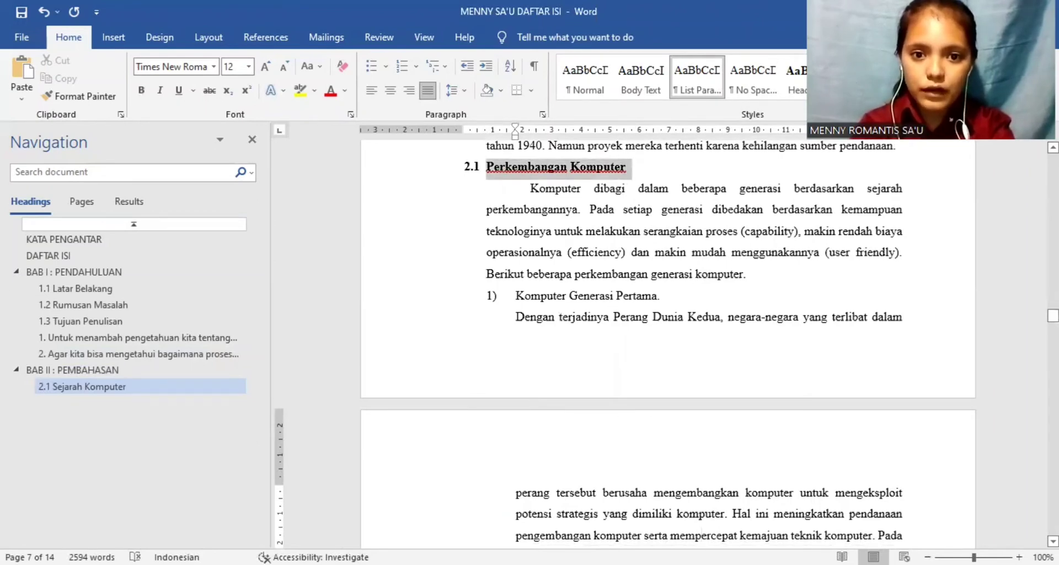
click(864, 77)
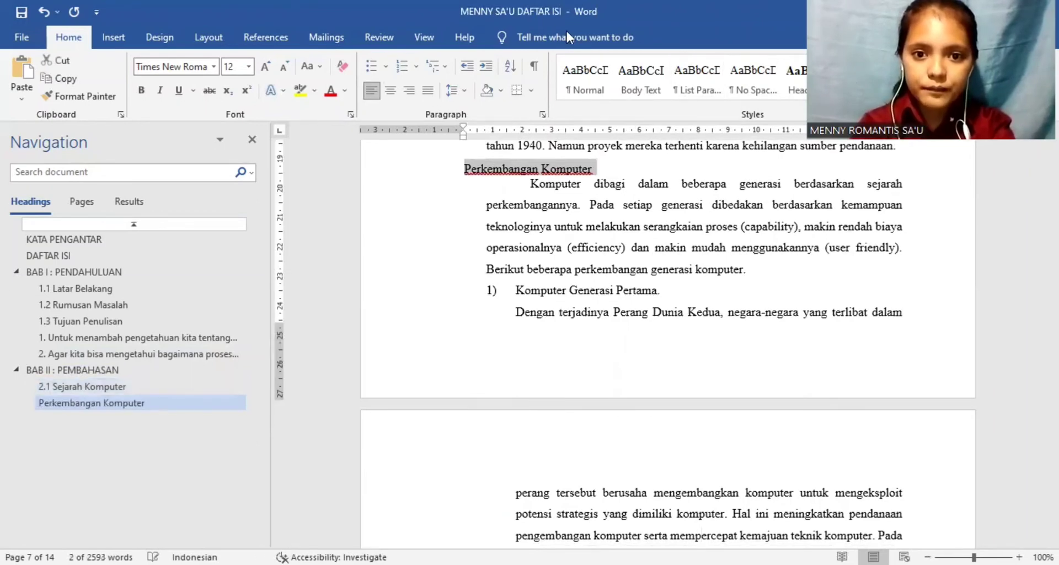
click(428, 91)
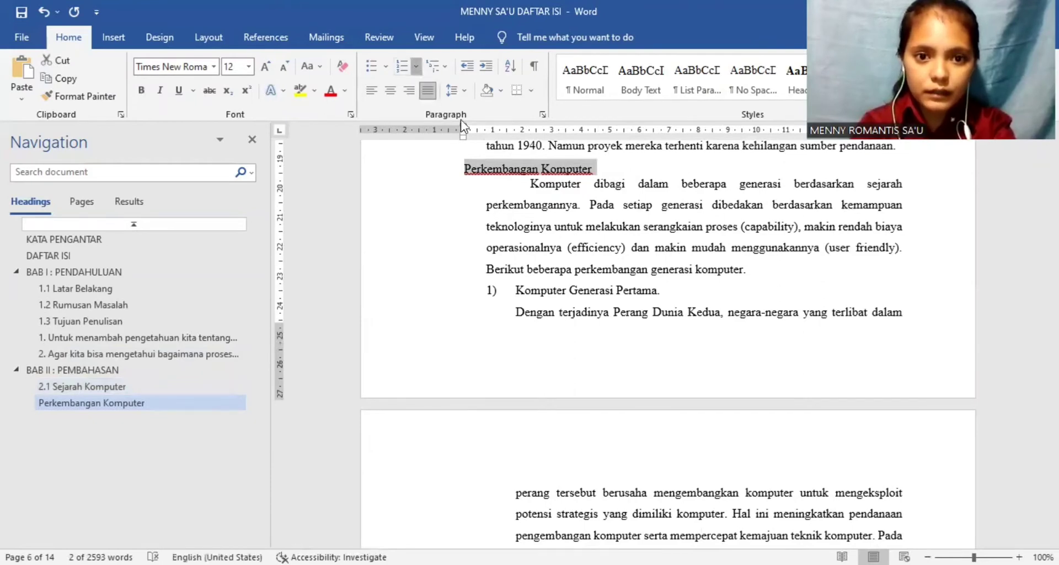
Step: Number the Perkembangan Komputer subheading as 2.2 using the 2.1, 2.2, 2.3 format and shift its indents back to the page's left margin
click(416, 66)
click(435, 110)
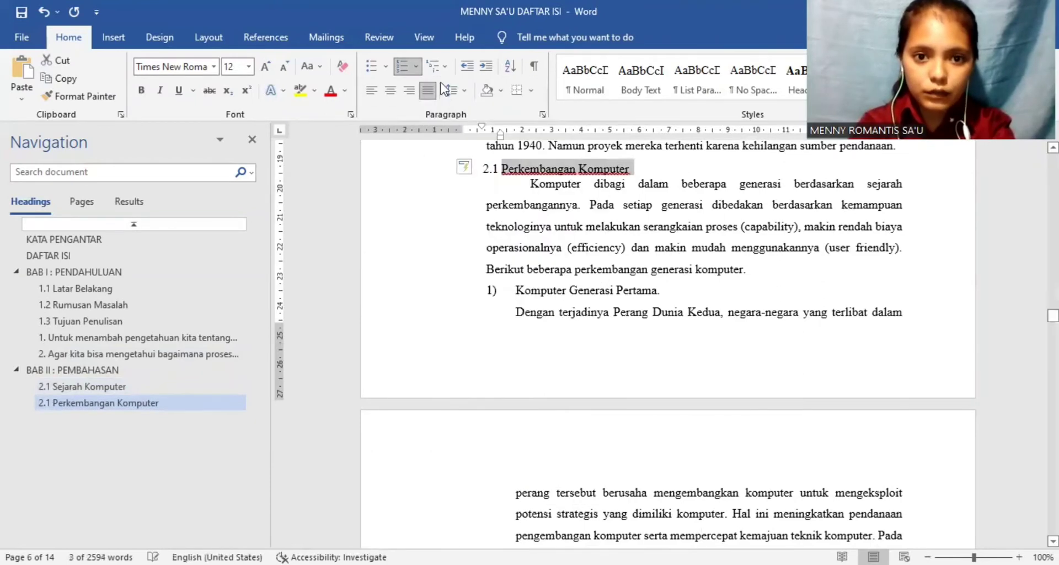
click(415, 66)
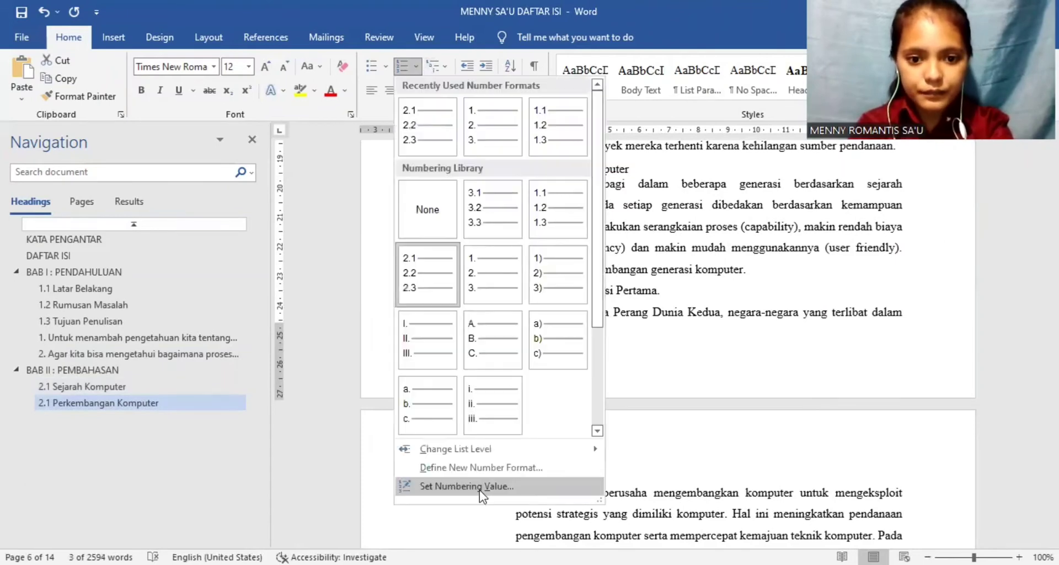
click(479, 485)
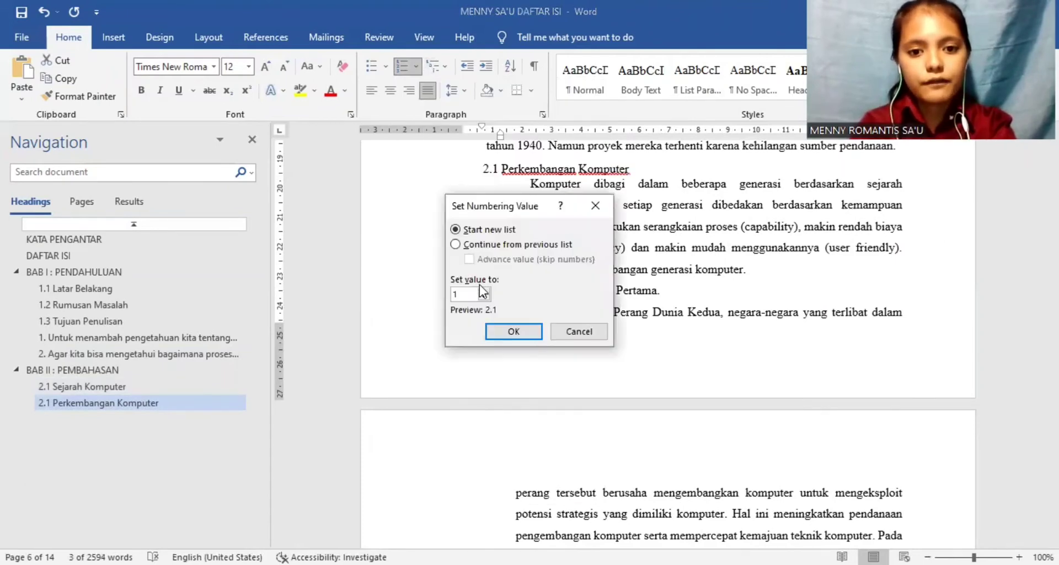
click(511, 333)
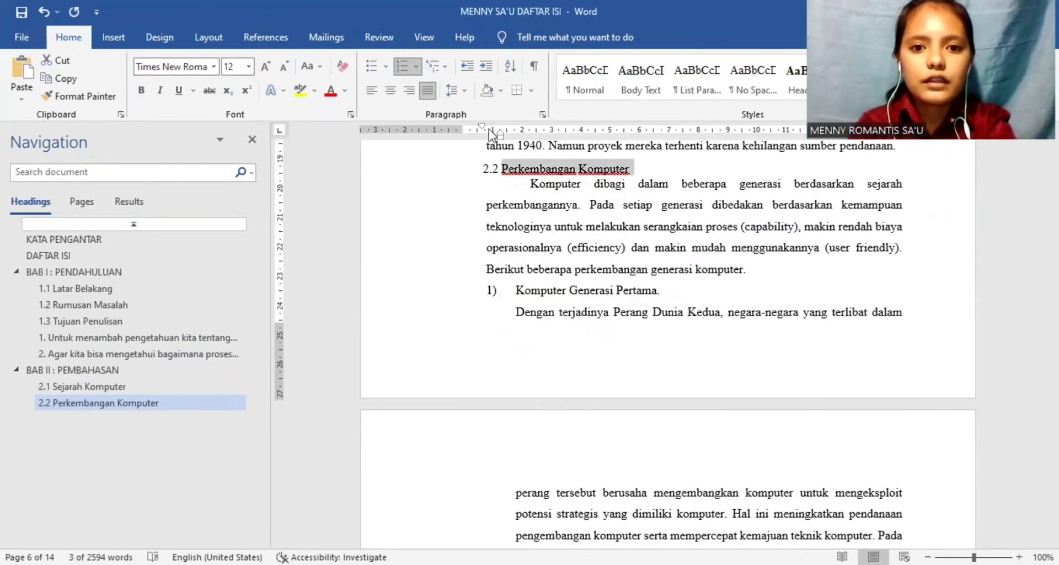
drag(497, 133, 464, 126)
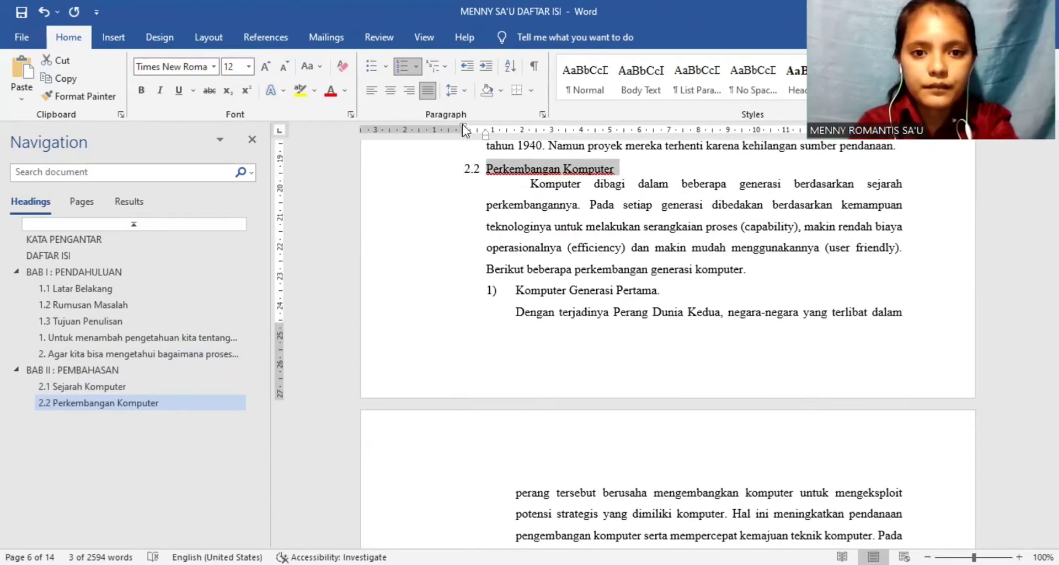
Step: Set the Perkembangan Komputer subheading's spacing before to 0 pt and its line spacing to 1,5 lines
click(462, 91)
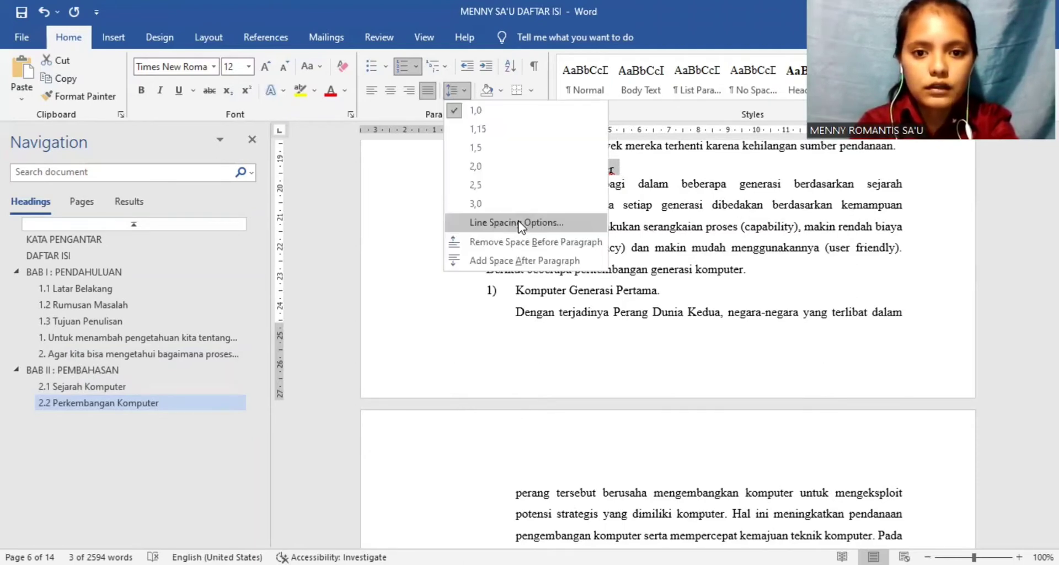
click(515, 217)
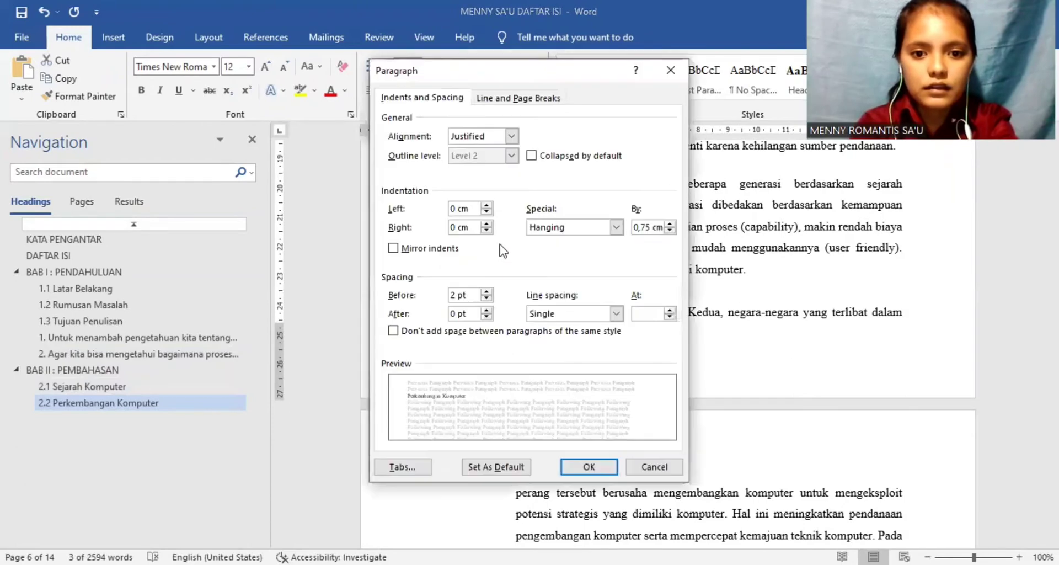
click(454, 292)
key(BackSpace)
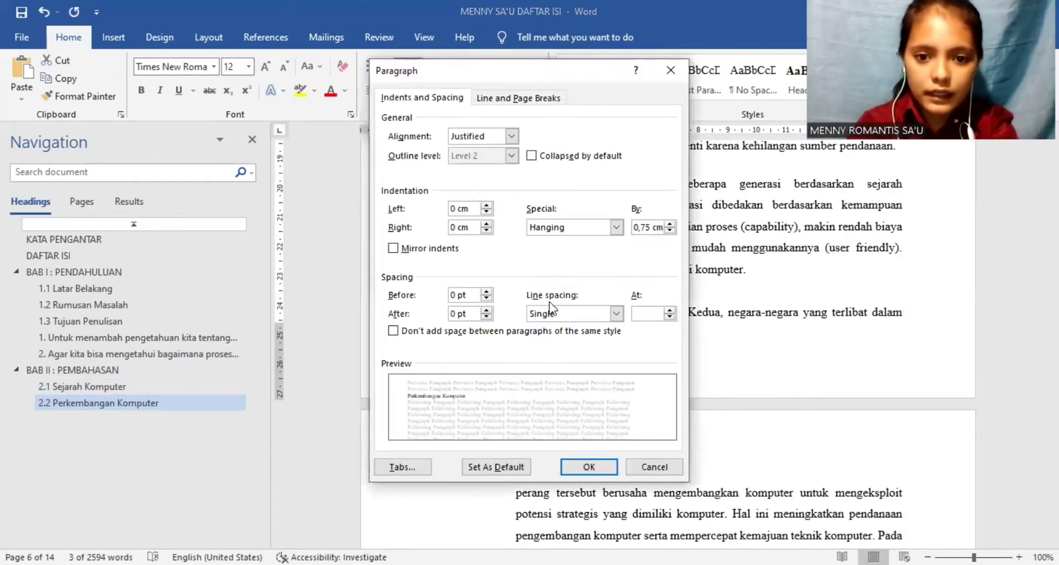
click(616, 313)
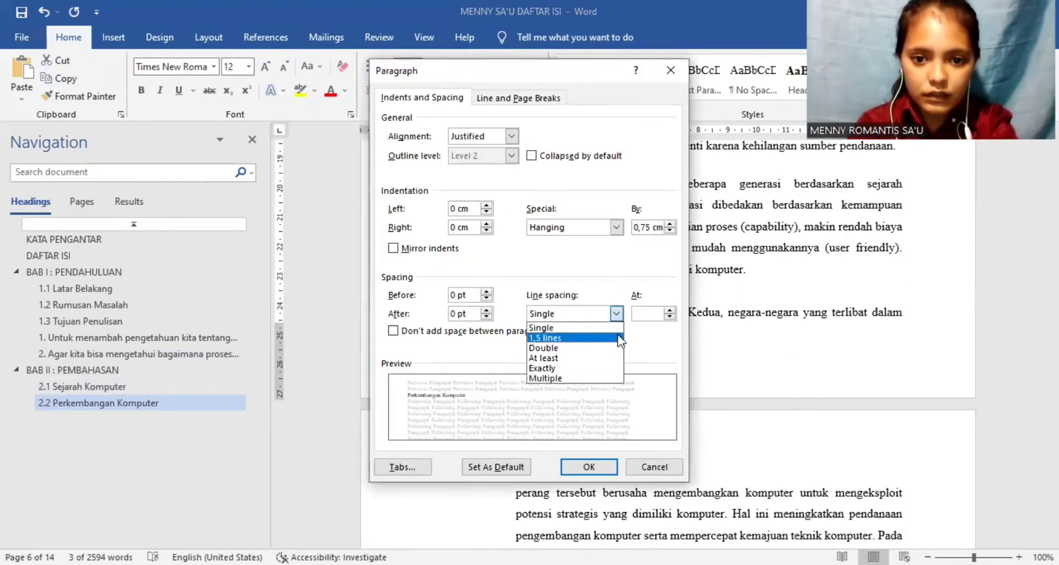
click(618, 337)
click(611, 467)
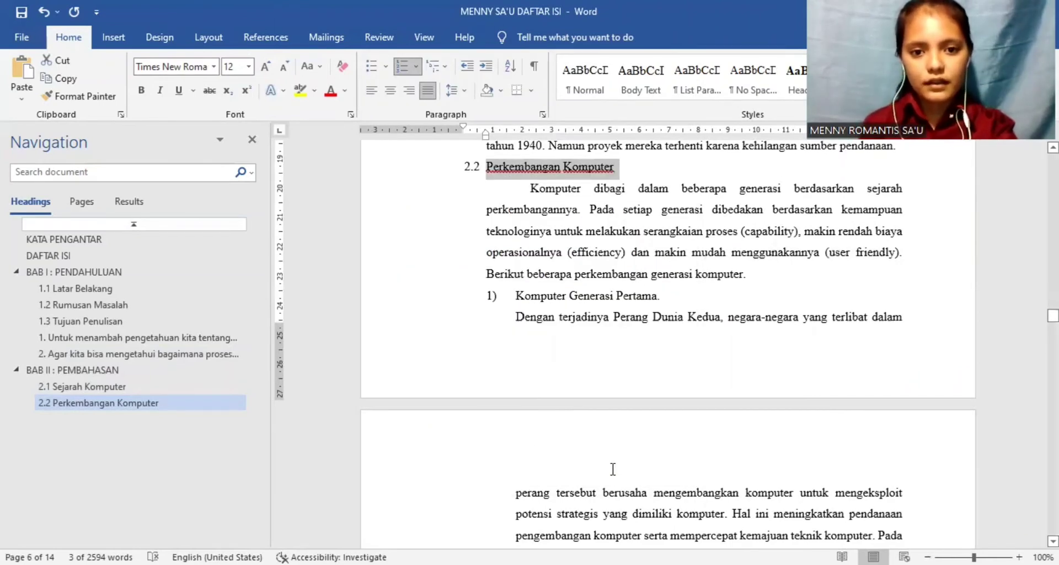
Step: Look through the text of the Perkembangan Komputer section for the next title that needs a heading style
key(Down)
key(Down)
key(Down)
key(Down)
key(Down)
key(Down)
key(Down)
key(Down)
key(Down)
key(Down)
key(Down)
key(Down)
key(Down)
key(Down)
key(Down)
key(Down)
key(Down)
key(Down)
key(Down)
key(Down)
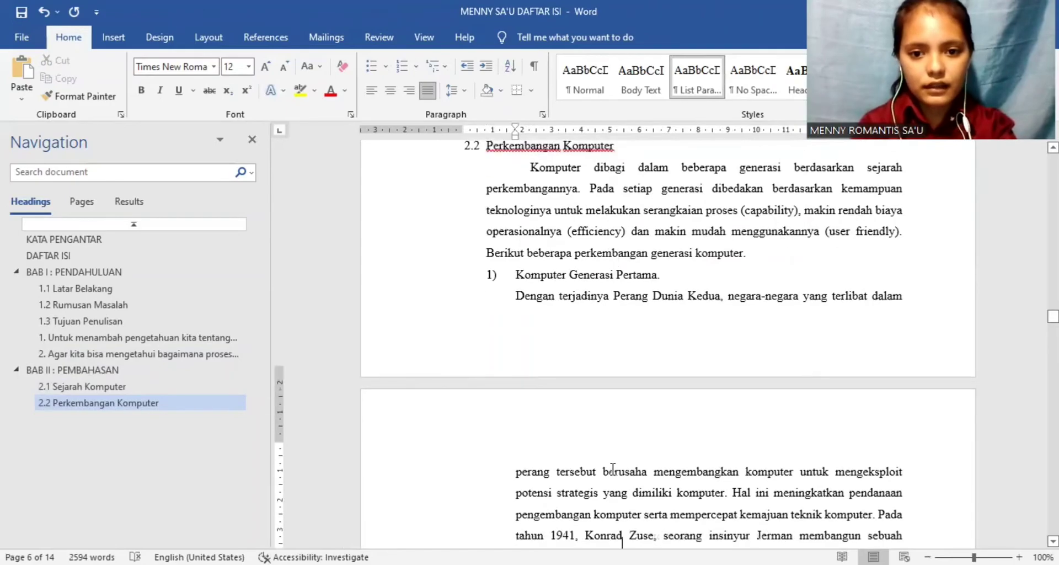
key(Down)
key(Down)
key(Down)
key(Down)
key(Down)
key(Down)
key(Down)
key(Down)
key(Down)
key(Down)
key(Down)
key(Down)
key(Down)
key(Down)
key(Down)
key(Down)
key(Down)
key(Down)
key(Down)
key(Down)
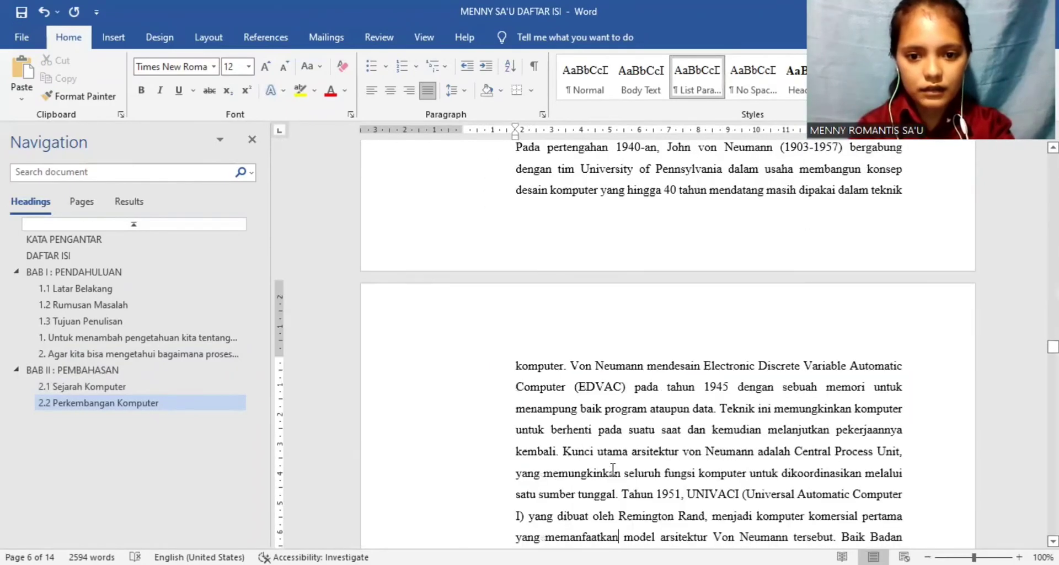
key(Down)
key(Down)
key(Down)
key(Down)
key(Down)
key(Down)
key(Down)
key(Down)
key(Down)
key(Down)
key(Down)
key(Down)
key(Down)
key(Down)
key(Down)
key(Down)
key(Down)
key(Down)
key(Down)
key(Down)
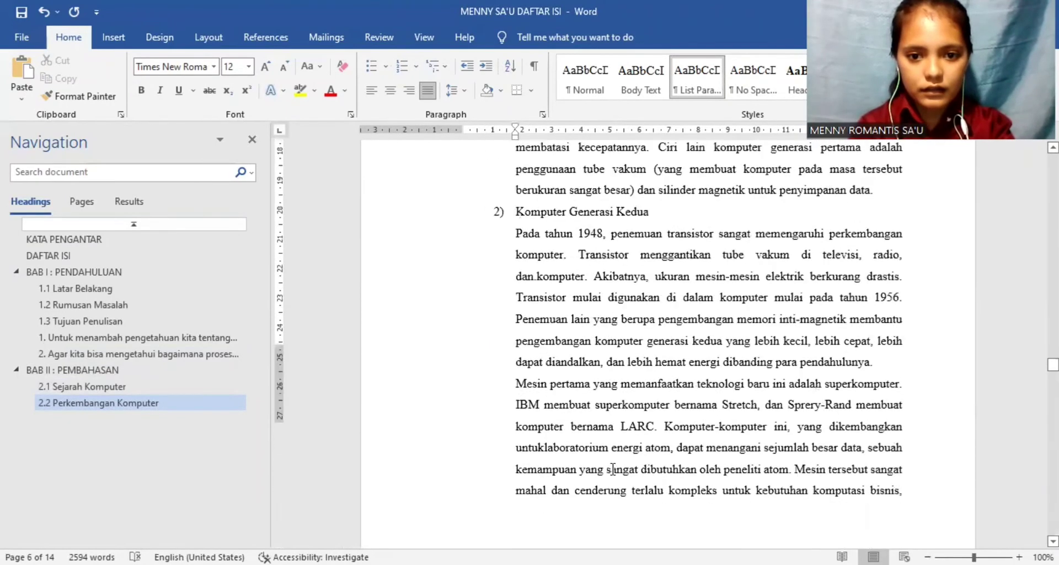
key(Down)
key(Down)
key(Down)
key(Down)
key(Down)
key(Down)
key(Down)
key(Down)
key(Down)
key(Down)
key(Down)
key(Down)
key(Down)
key(Down)
key(Down)
key(Down)
key(Down)
key(Down)
key(Down)
key(Down)
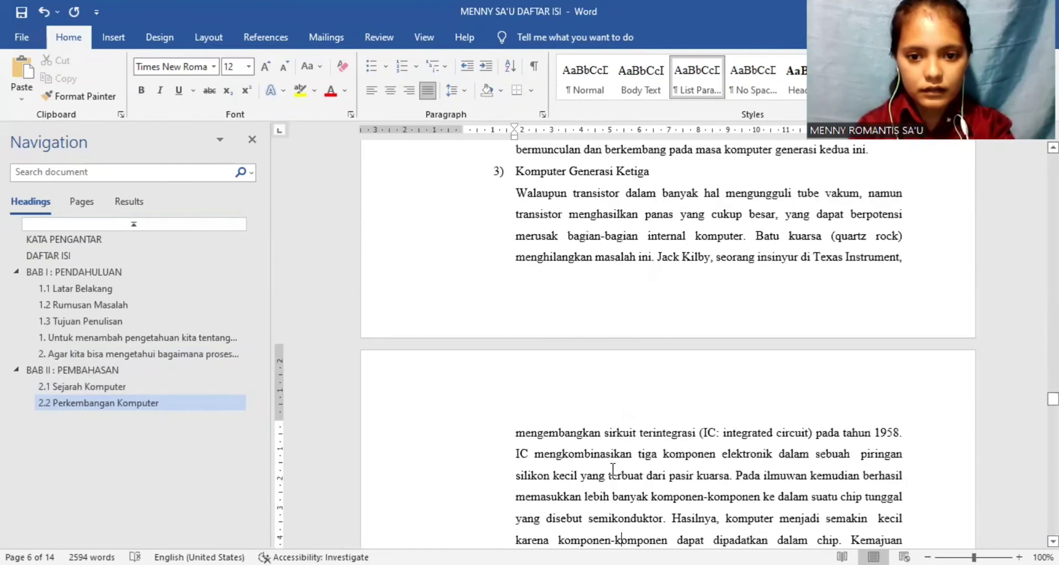
Step: Make the Perkembangan Komputer subheading bold
key(Up)
key(Up)
key(Up)
key(Up)
key(Up)
key(Up)
key(Up)
key(Up)
key(Up)
key(Up)
key(Up)
key(Up)
key(Up)
key(Up)
key(Up)
key(Up)
key(Up)
key(Up)
key(Up)
key(Up)
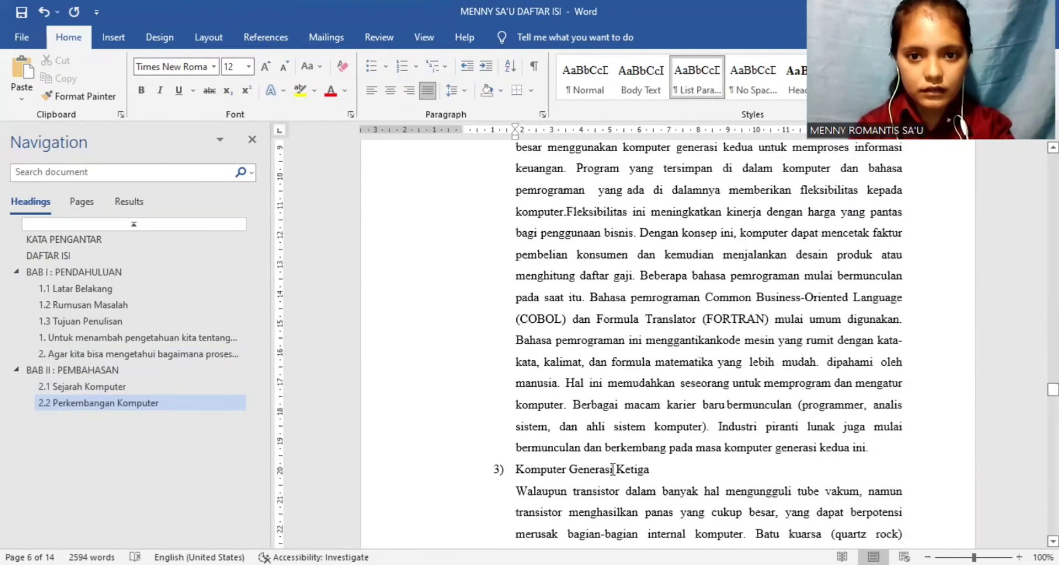
key(Up)
key(Up)
key(Up)
key(Up)
key(Up)
key(Up)
key(Up)
key(Up)
key(Up)
key(Up)
key(Up)
key(Up)
key(Up)
key(Up)
key(Up)
key(Up)
key(Up)
key(Up)
key(Up)
key(Up)
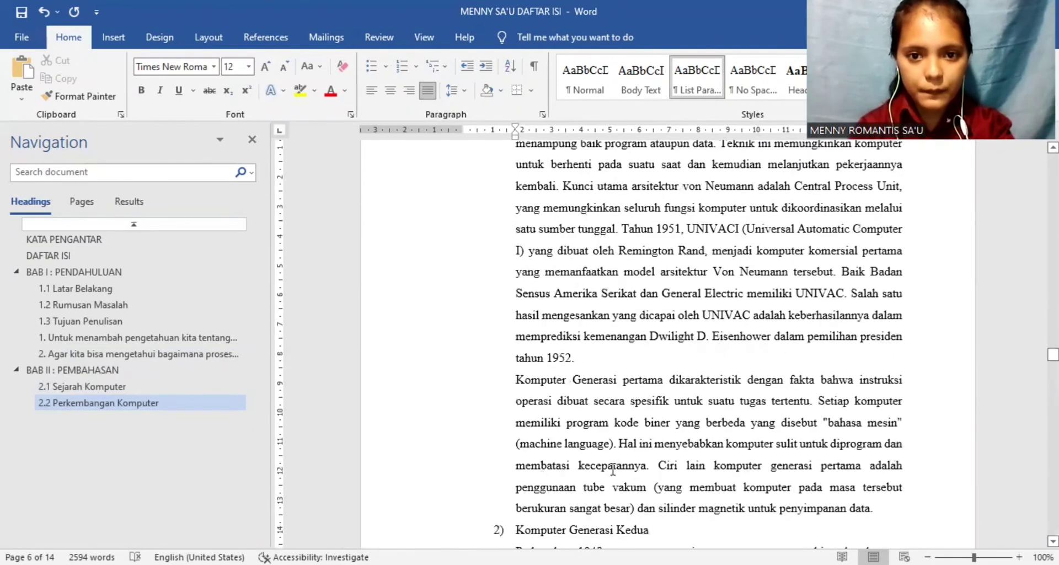
key(Up)
key(Up)
key(Up)
key(Up)
key(Up)
key(Up)
key(Up)
key(Up)
key(Up)
key(Up)
key(Up)
key(Up)
key(Up)
key(Up)
key(Up)
key(Up)
key(Up)
key(Up)
key(Up)
key(Up)
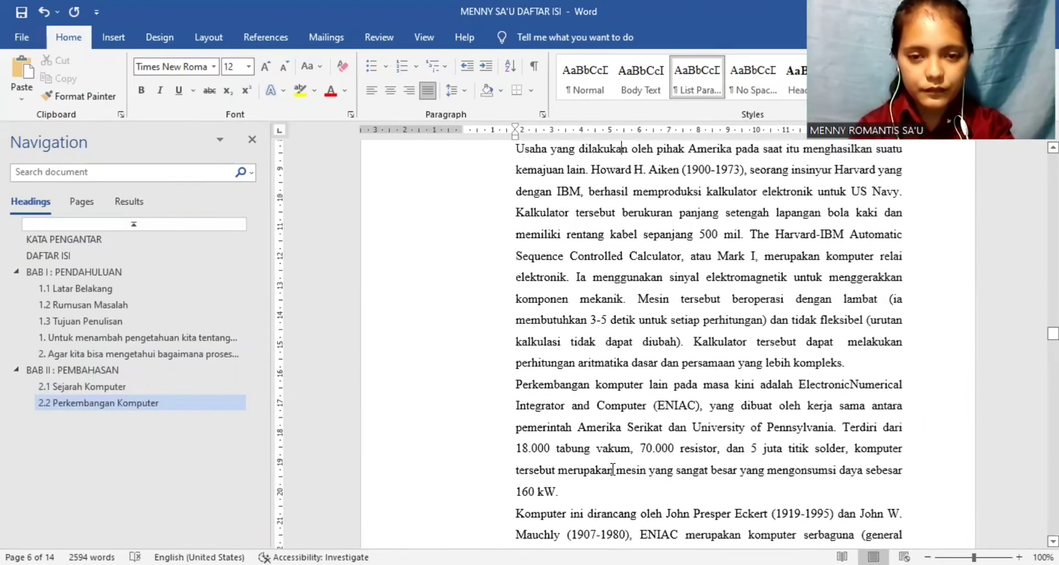
key(Up)
key(Up)
key(Up)
key(Up)
key(Up)
key(Up)
key(Up)
key(Up)
key(Up)
key(Up)
key(Up)
key(Up)
key(Up)
key(Up)
key(Up)
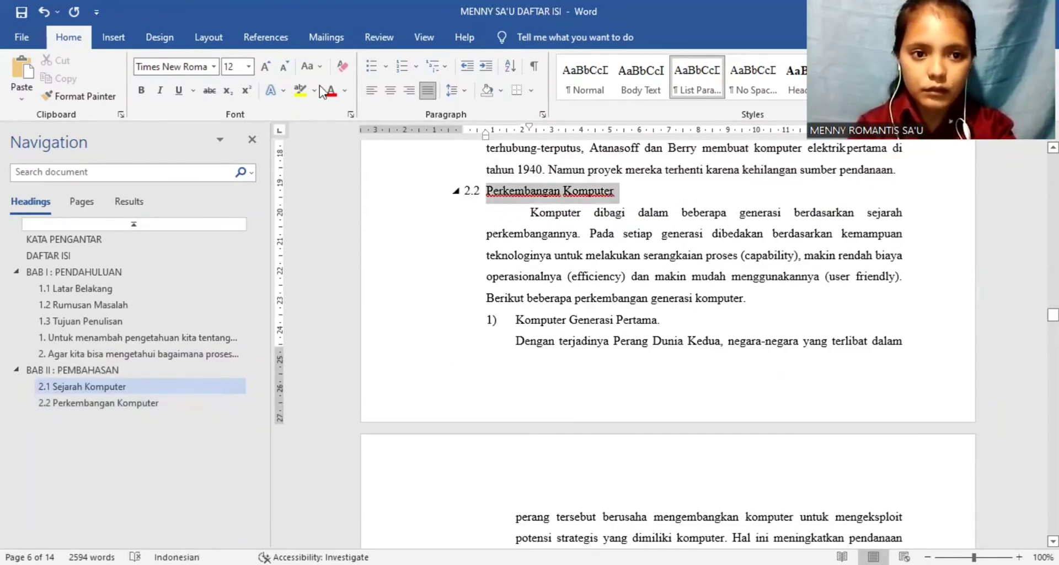
click(141, 90)
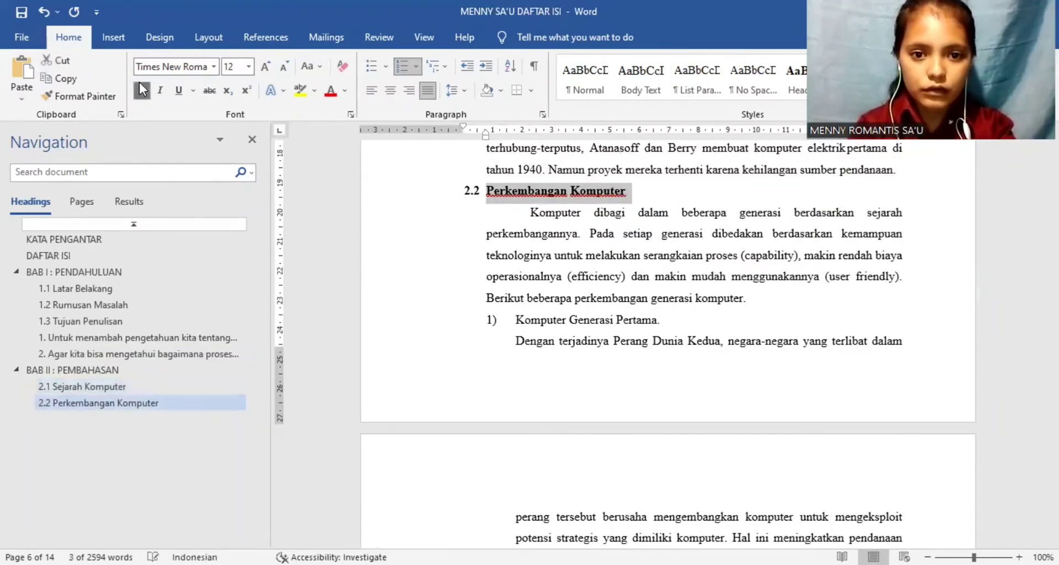
Step: Apply the Heading 1 style to the BAB III PENUTUP title and shift its indents back to the page's left margin
click(651, 308)
scroll(650, 309, down, 12)
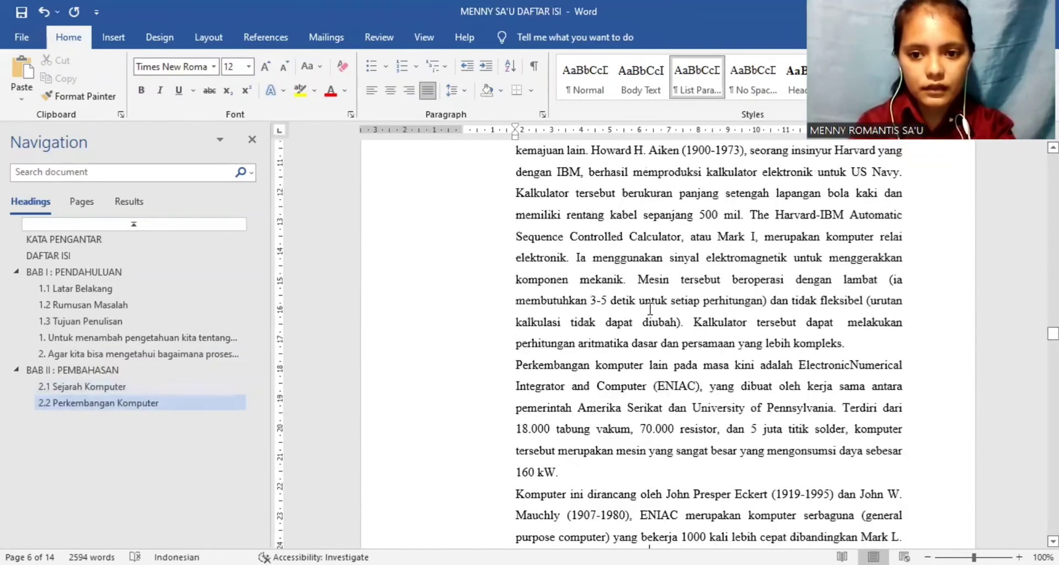
scroll(650, 309, down, 15)
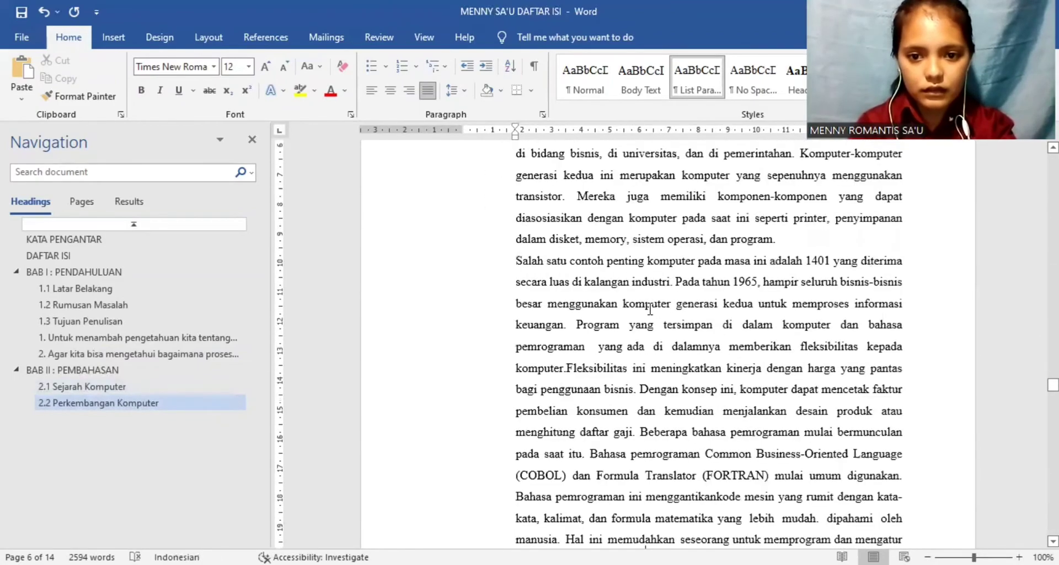
scroll(650, 309, down, 20)
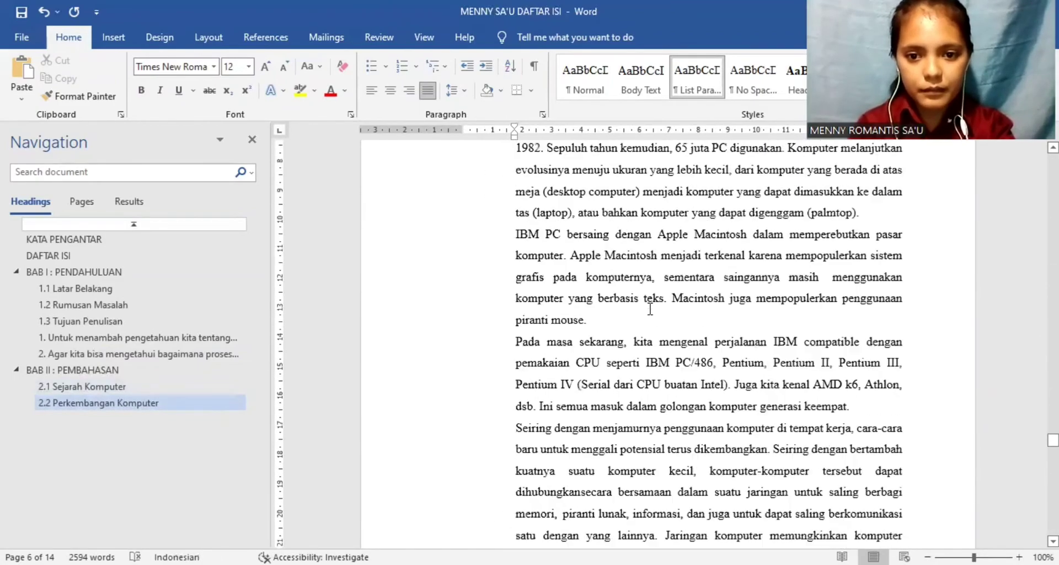
scroll(650, 309, down, 20)
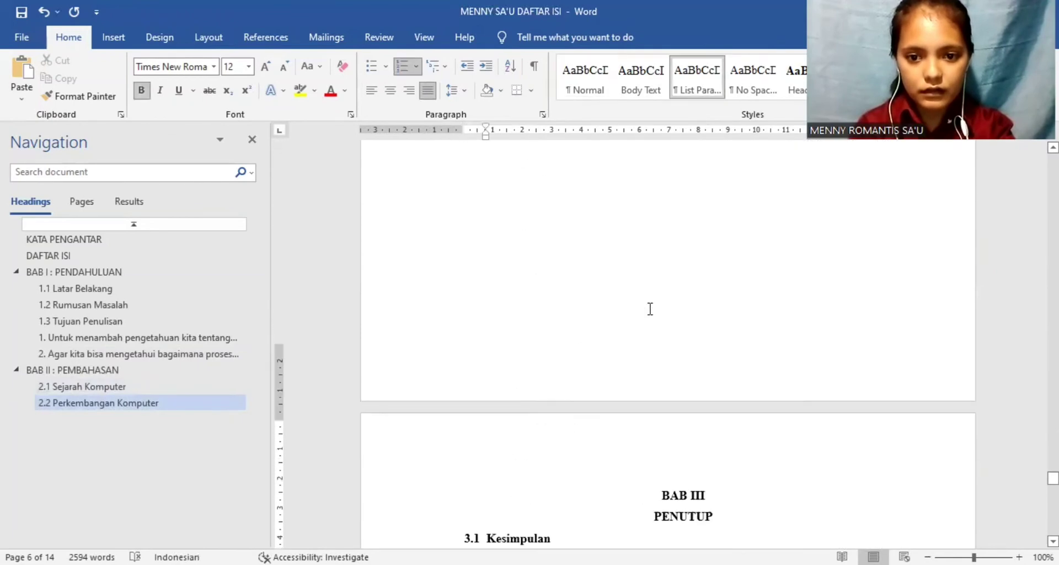
scroll(650, 309, down, 4)
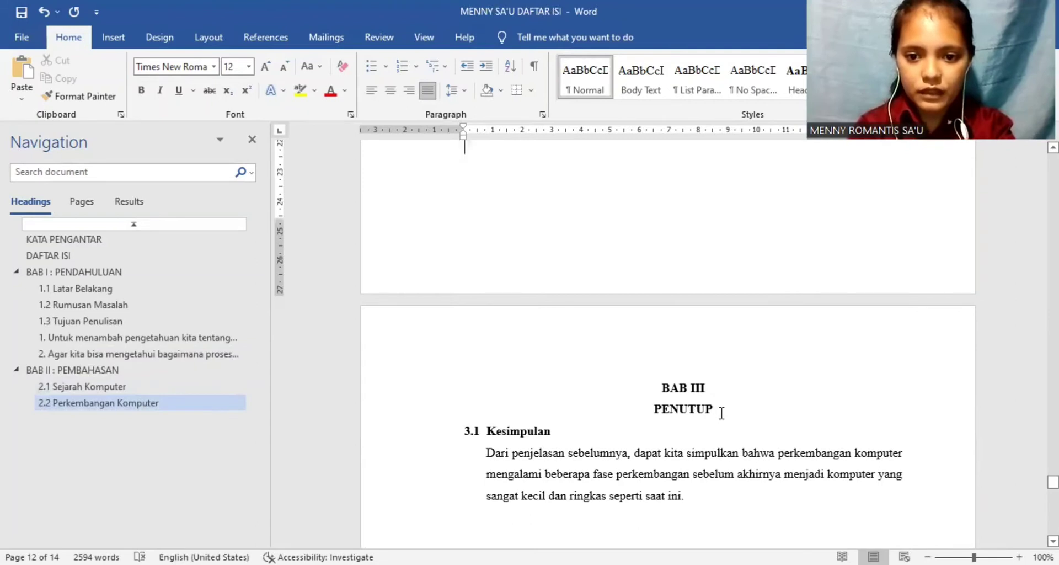
drag(720, 413, 657, 384)
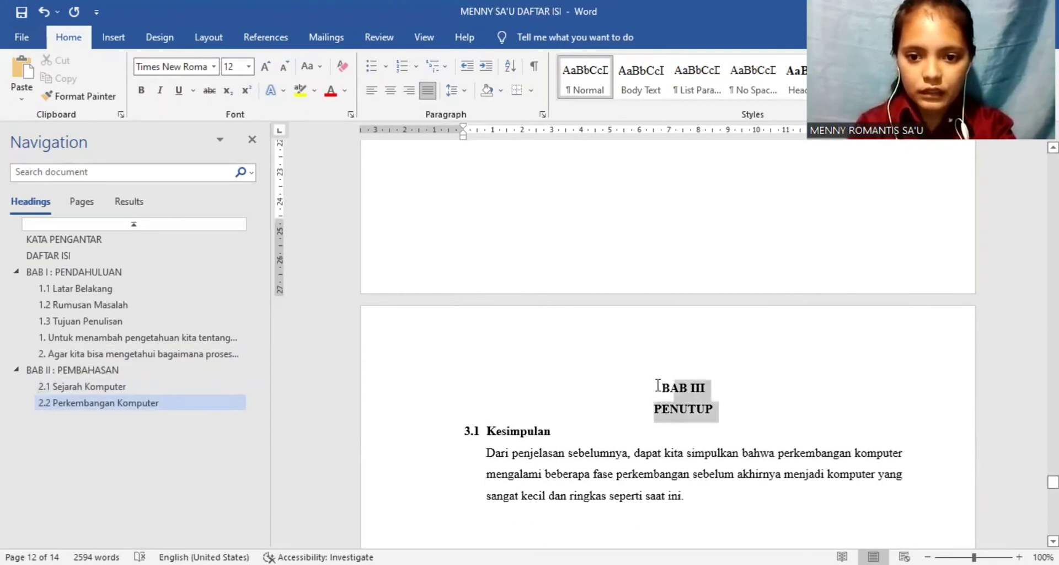
click(798, 86)
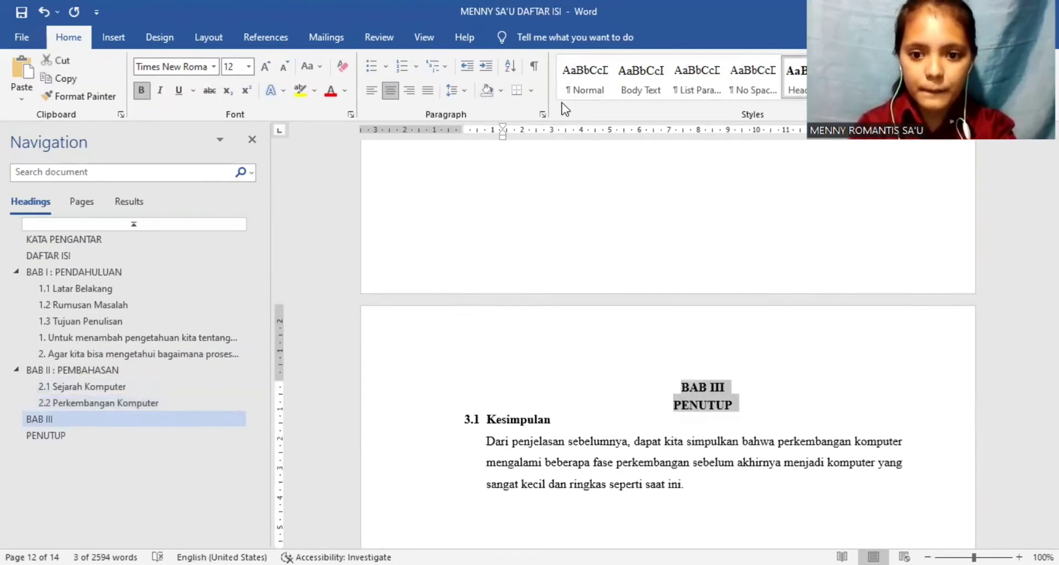
mouse_move(502, 138)
mouse_down()
mouse_move(452, 135)
mouse_move(464, 138)
mouse_up()
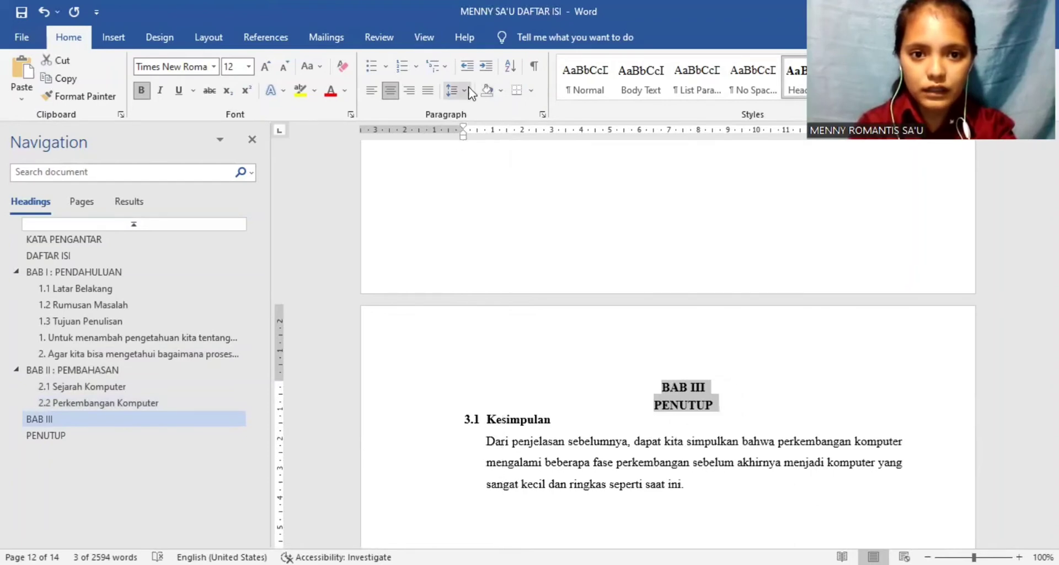
Step: Set the BAB III PENUTUP title's spacing before to 0 pt and its line spacing to 1,5 lines
click(466, 93)
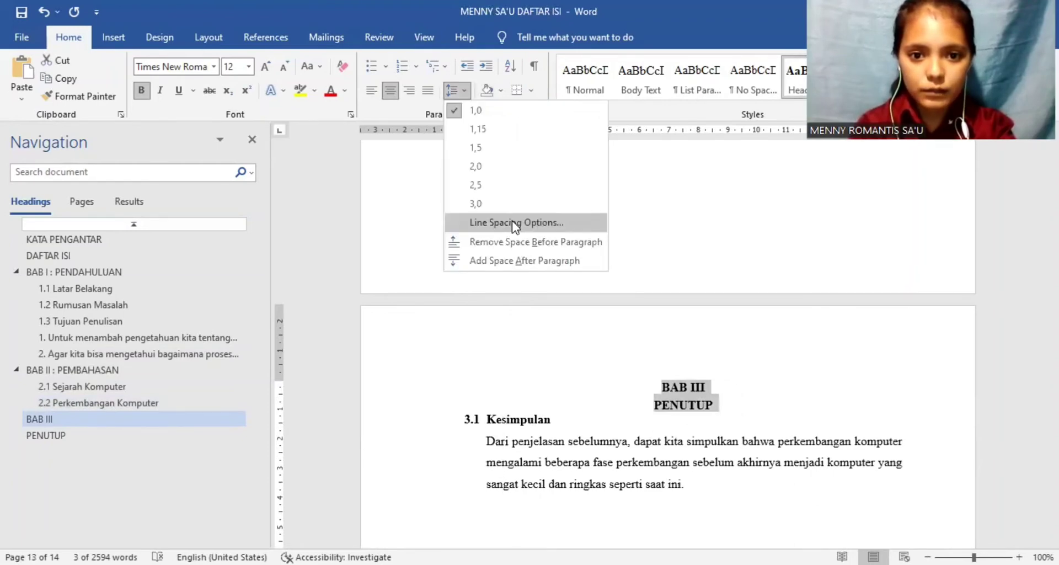
click(513, 223)
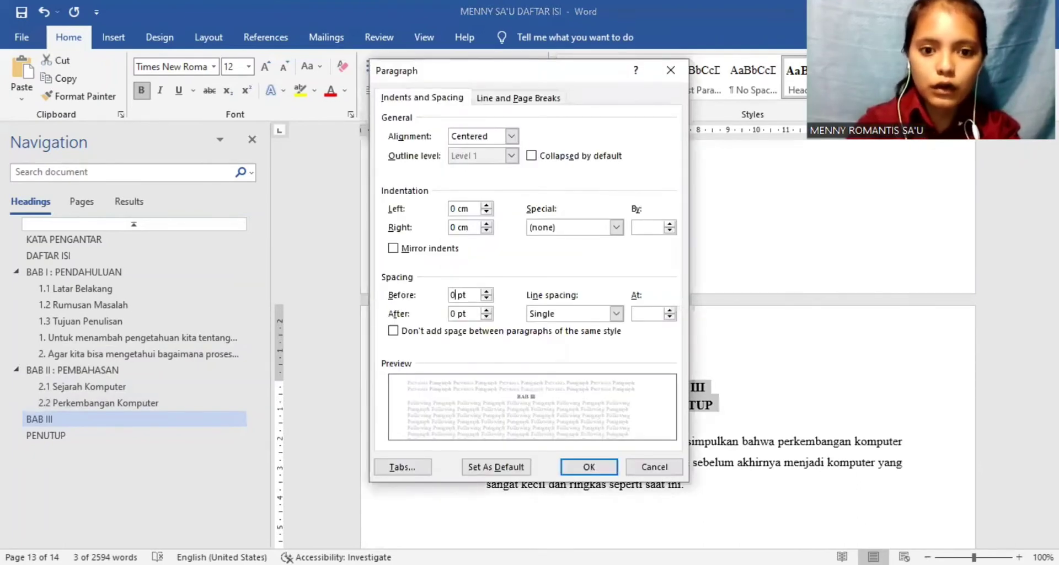
click(616, 314)
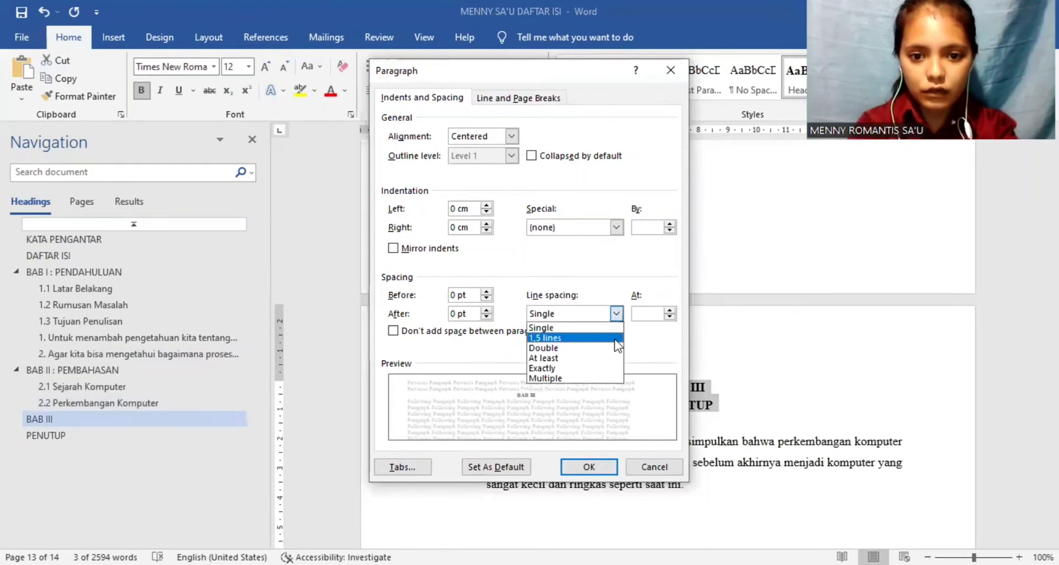
click(557, 332)
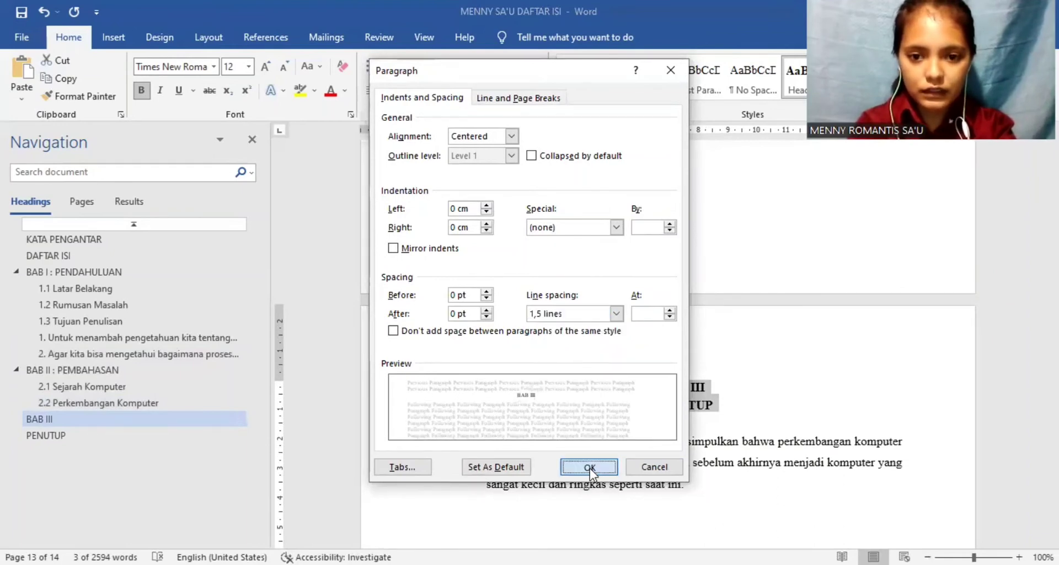
click(589, 467)
Step: Apply the Heading 2 style to the Kesimpulan subheading and justify it
drag(556, 431, 489, 431)
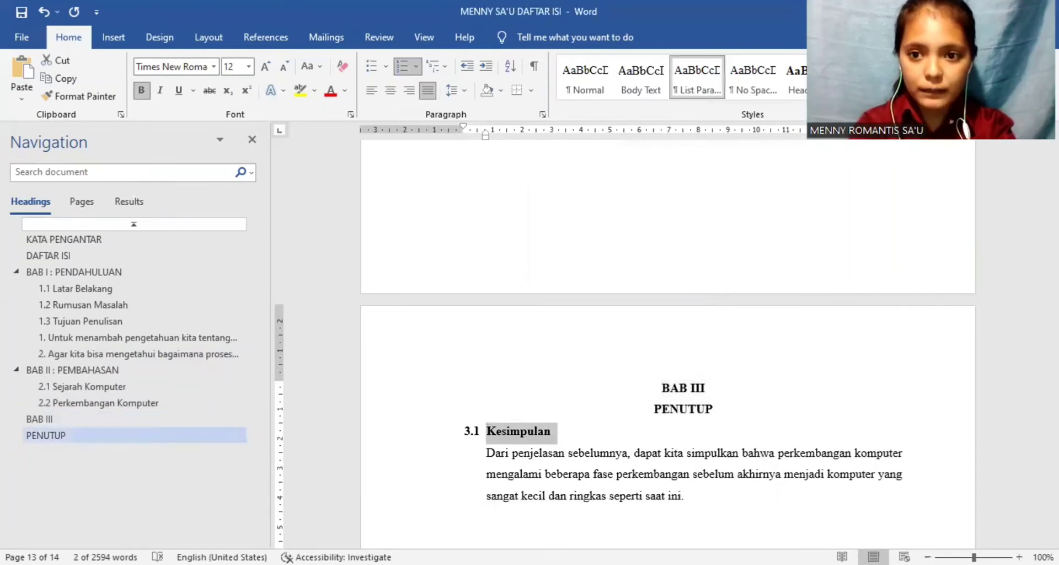
click(864, 78)
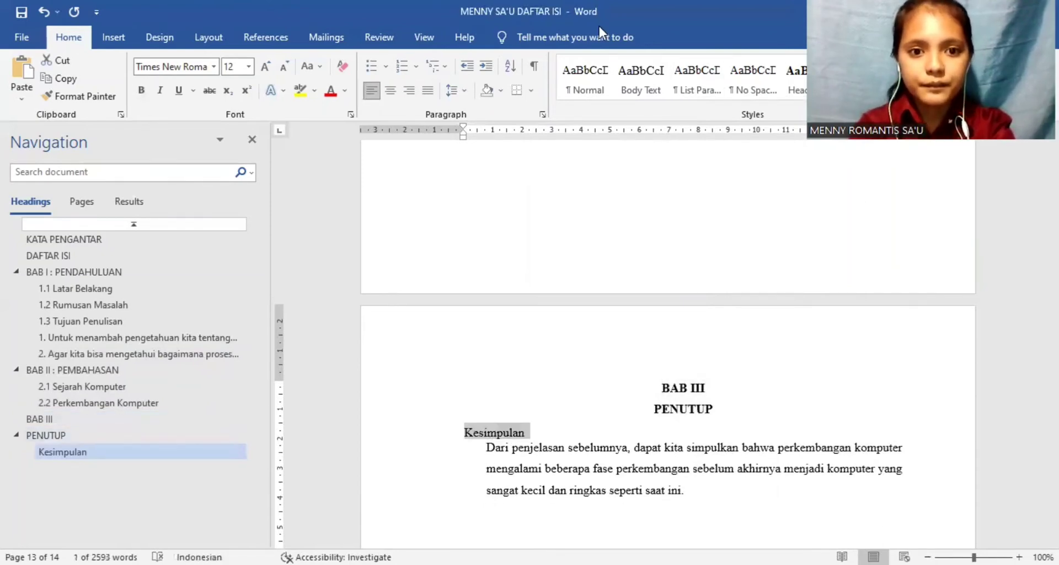
click(428, 90)
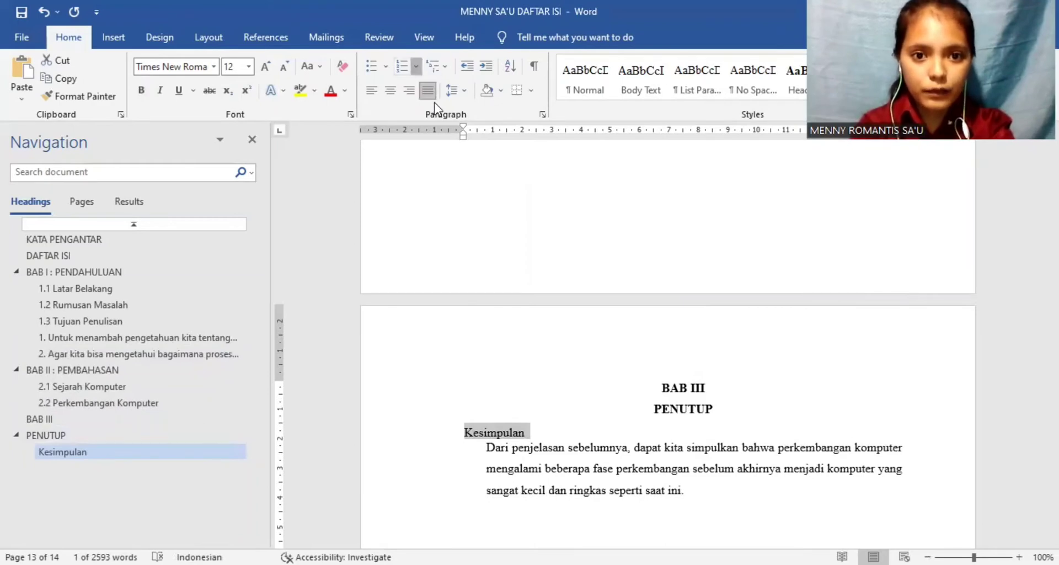
Step: Number the Kesimpulan subheading in the 3.1 format, aligned to the page's left margin, and make it bold
click(415, 66)
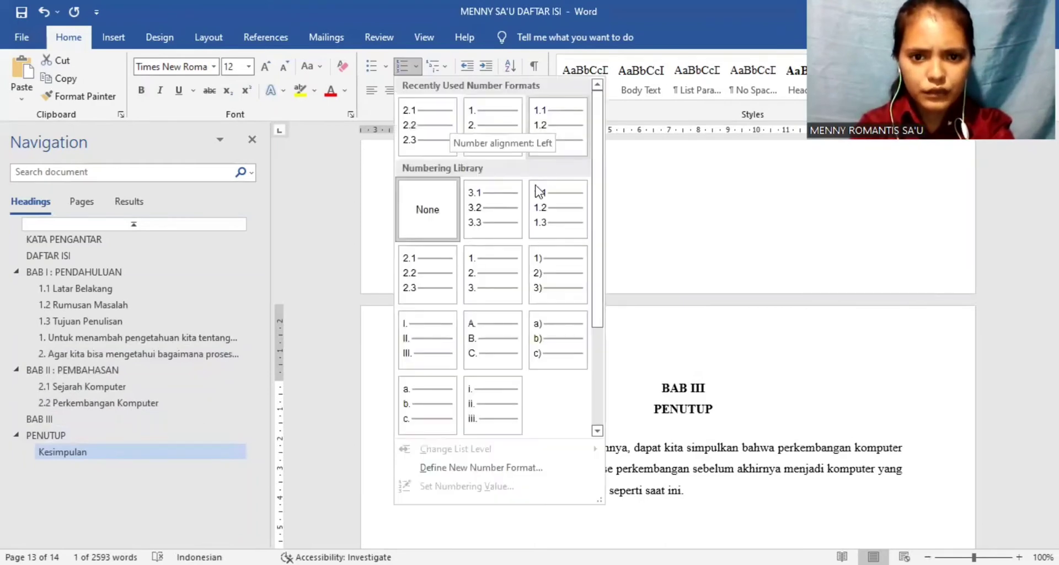
click(500, 213)
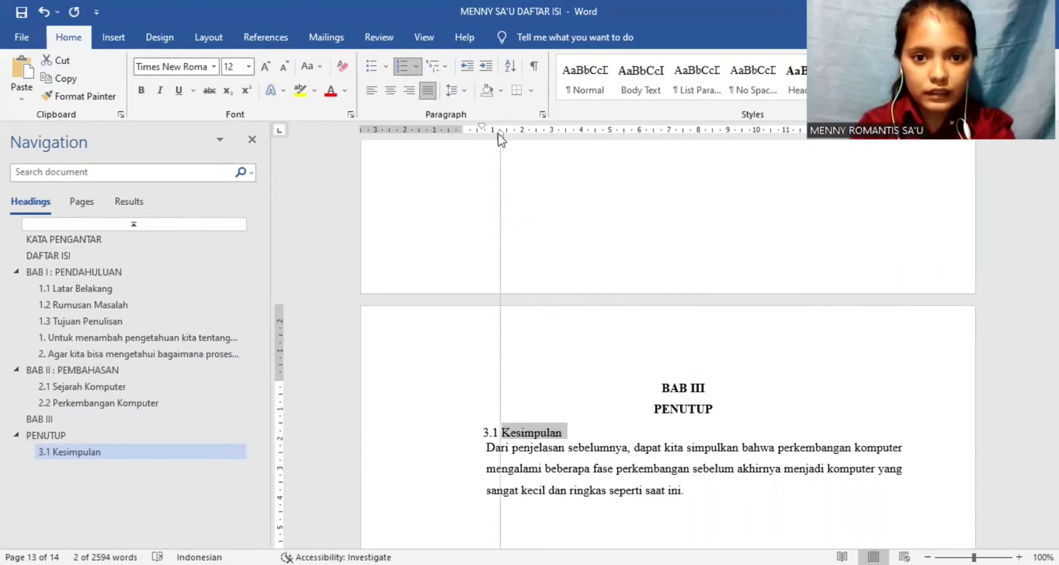
drag(498, 134, 463, 127)
click(141, 92)
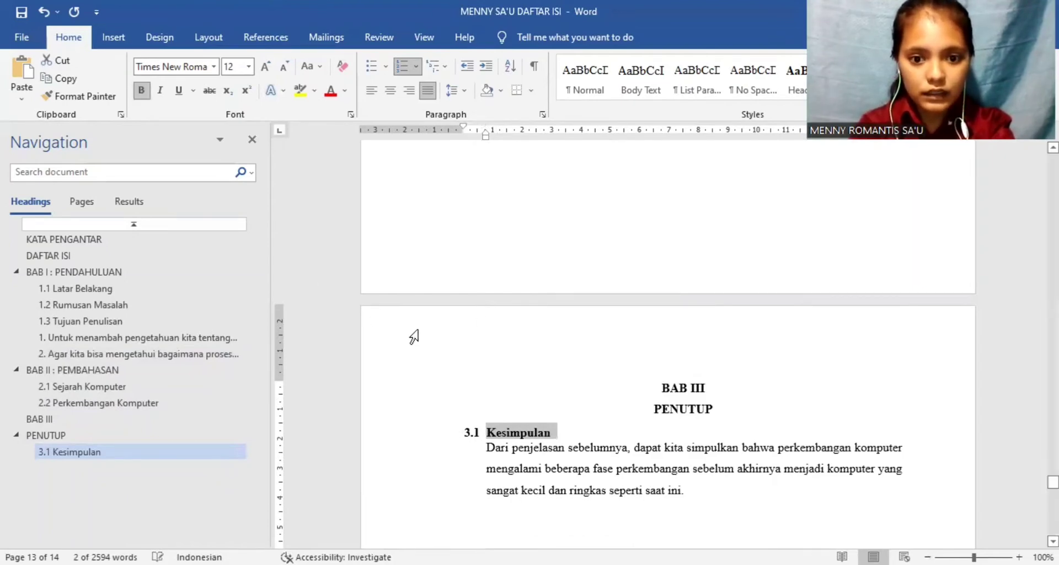
Step: Set the Kesimpulan subheading's spacing before to 0 pt and its line spacing to 1,5 lines
click(464, 91)
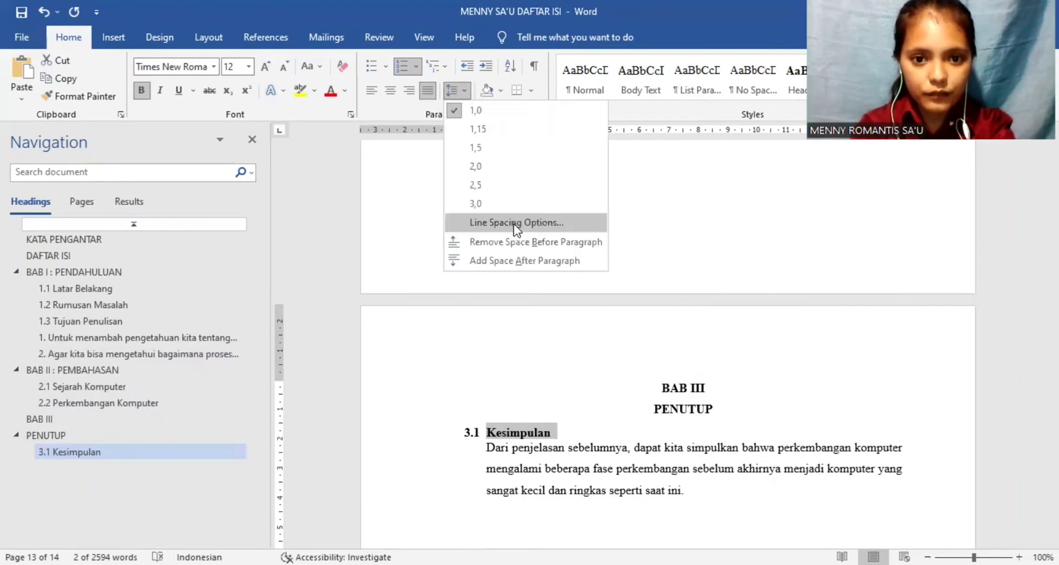
click(514, 223)
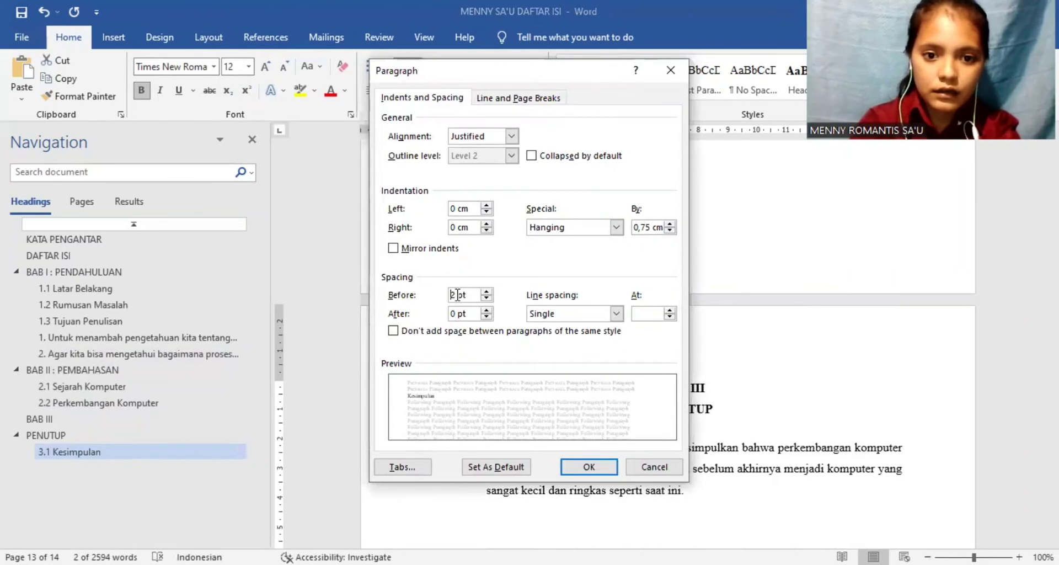
click(457, 294)
text(0)
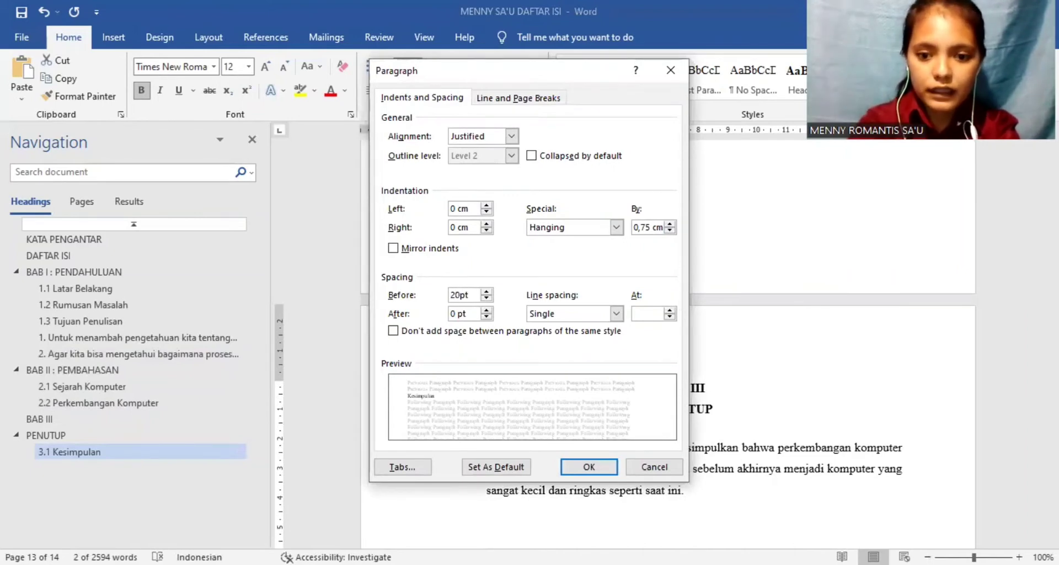
key(BackSpace)
key(BackSpace)
text(0)
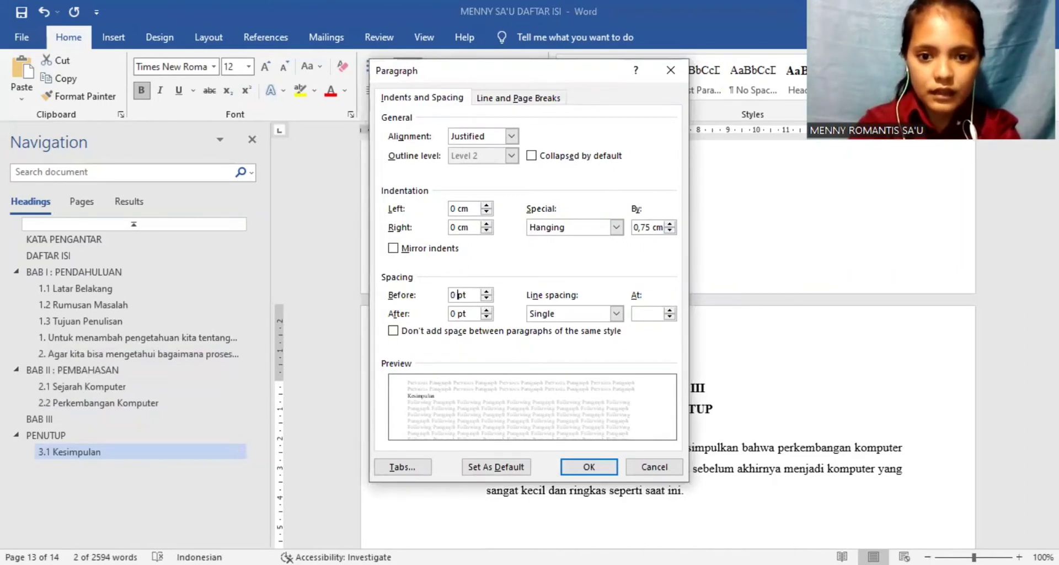
click(616, 314)
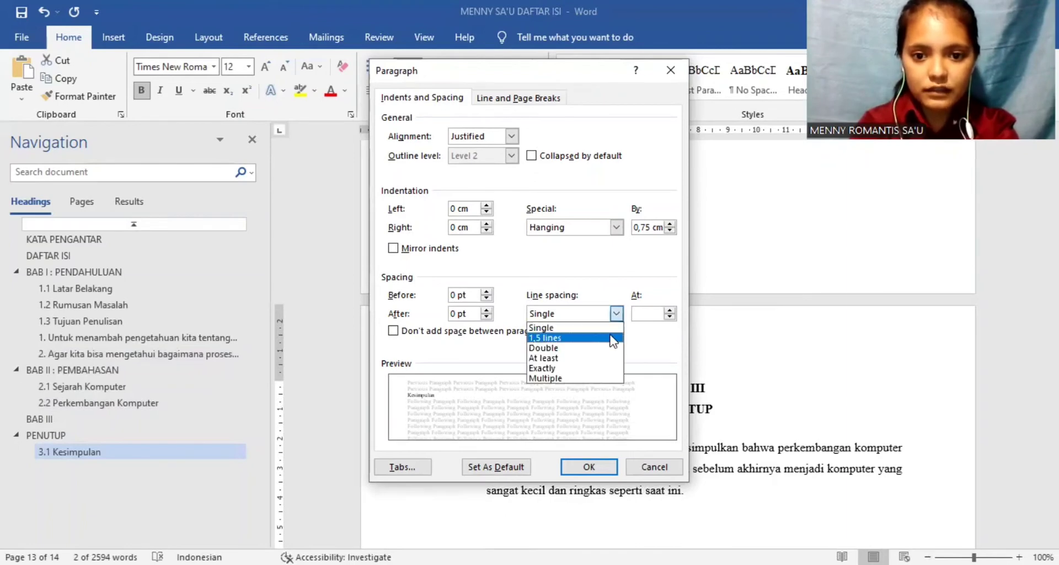
click(573, 338)
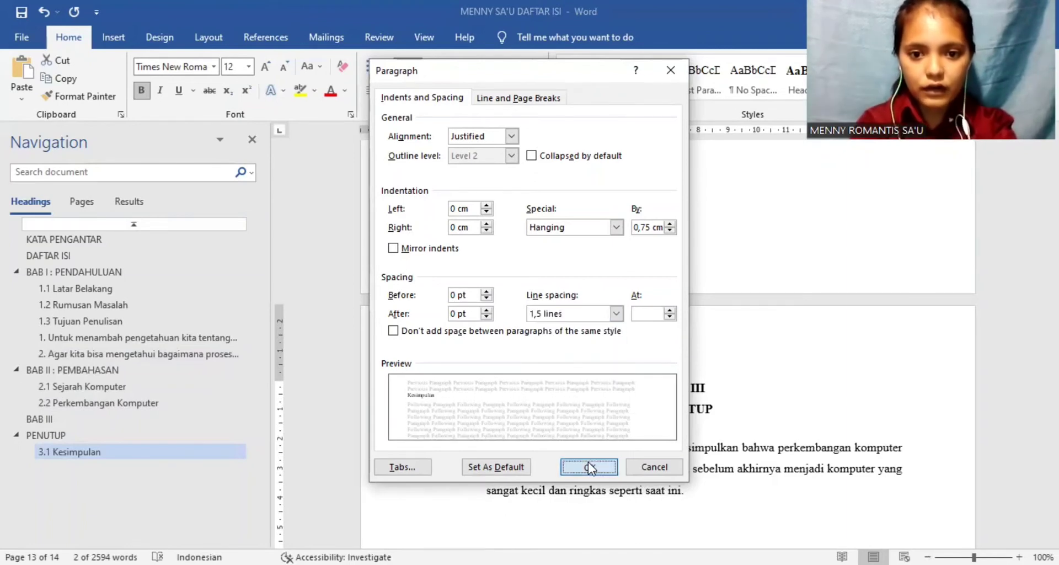
click(589, 466)
click(589, 462)
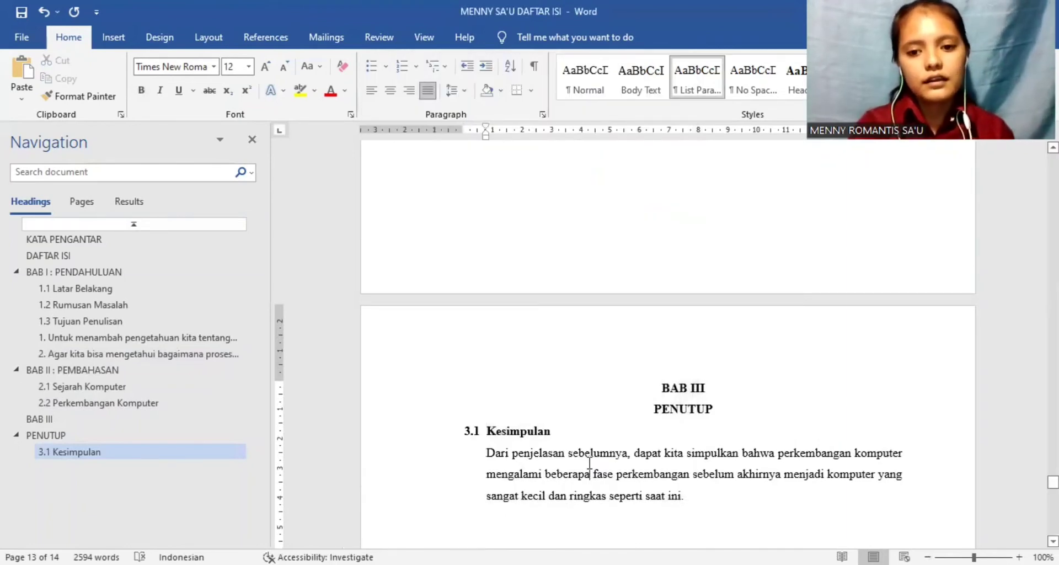
Step: Apply the Heading 1 style to the DAFTAR PUSTAKA title at the document's end and shift its indents back to the page's left margin
key(ctrl+End)
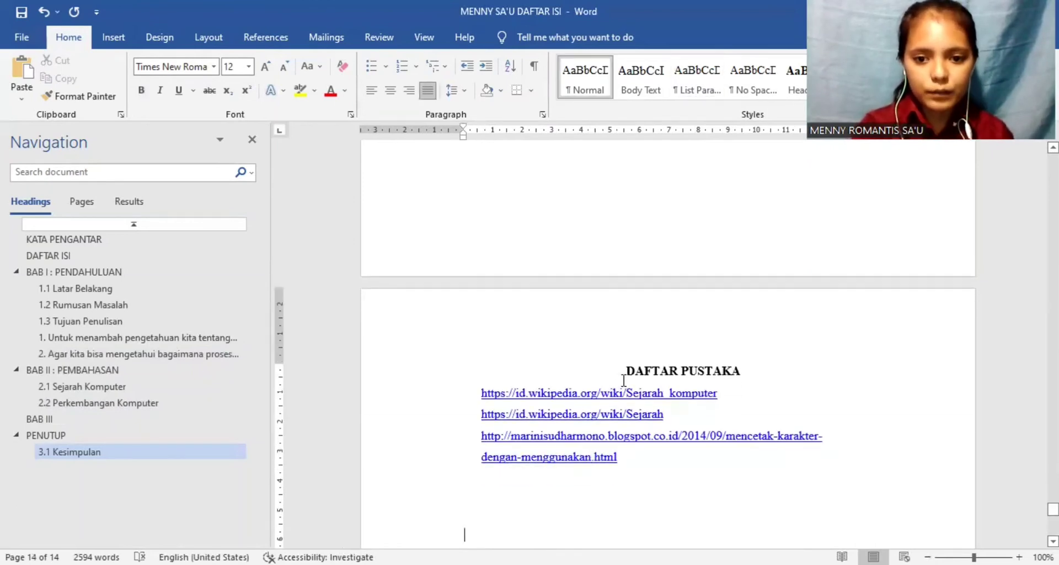
click(624, 375)
drag(654, 375, 772, 376)
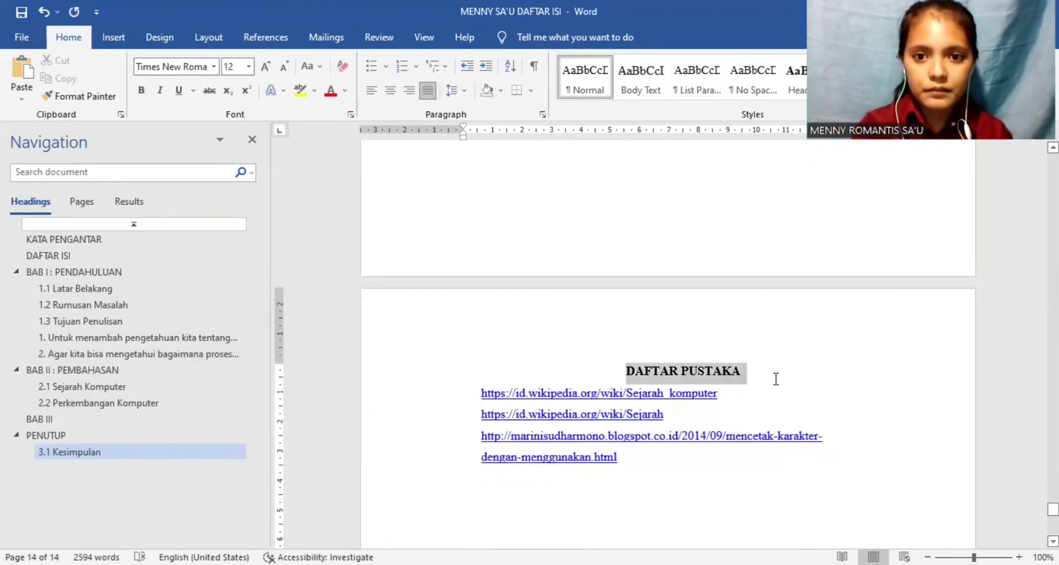
click(801, 88)
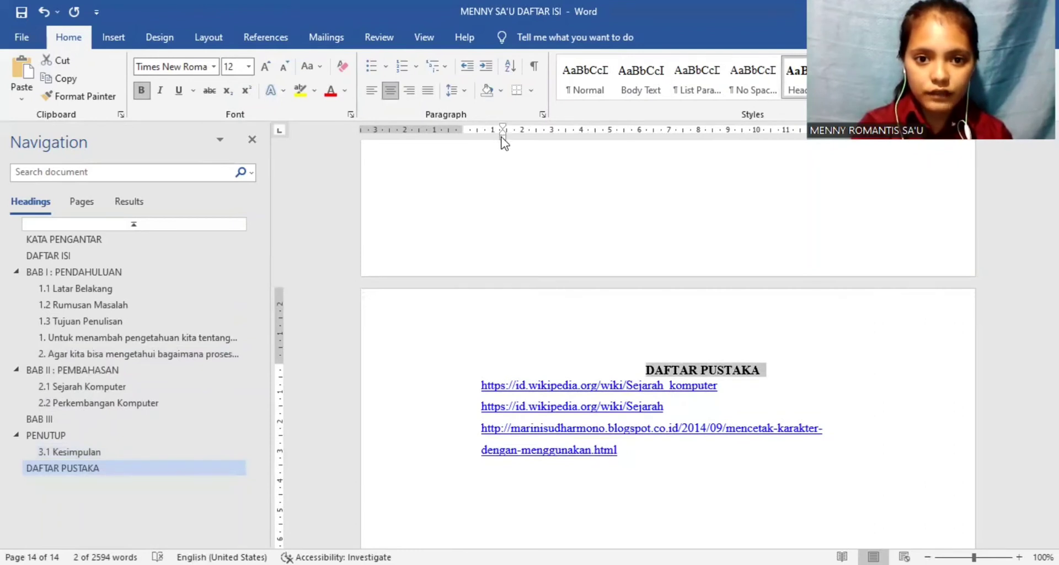
drag(502, 137, 465, 141)
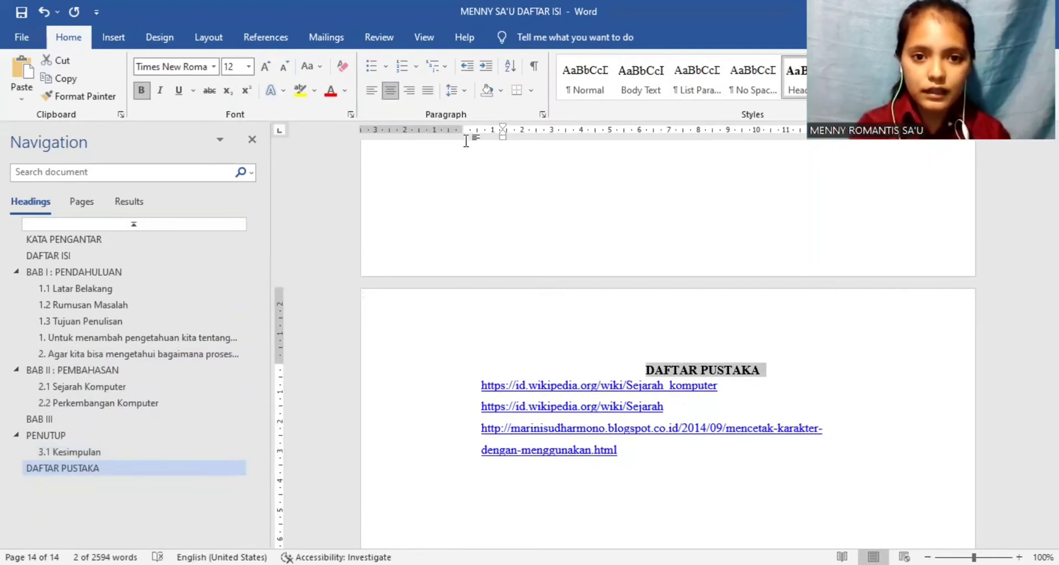
Step: Set the DAFTAR PUSTAKA title's line spacing to 1,5 lines and its spacing before to 0 pt
click(464, 91)
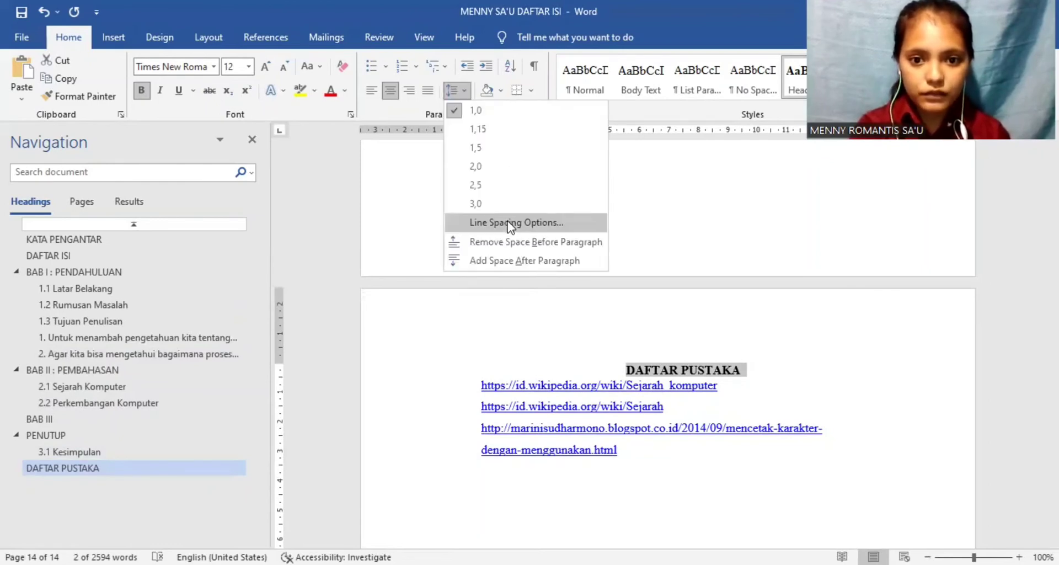
click(510, 223)
click(615, 313)
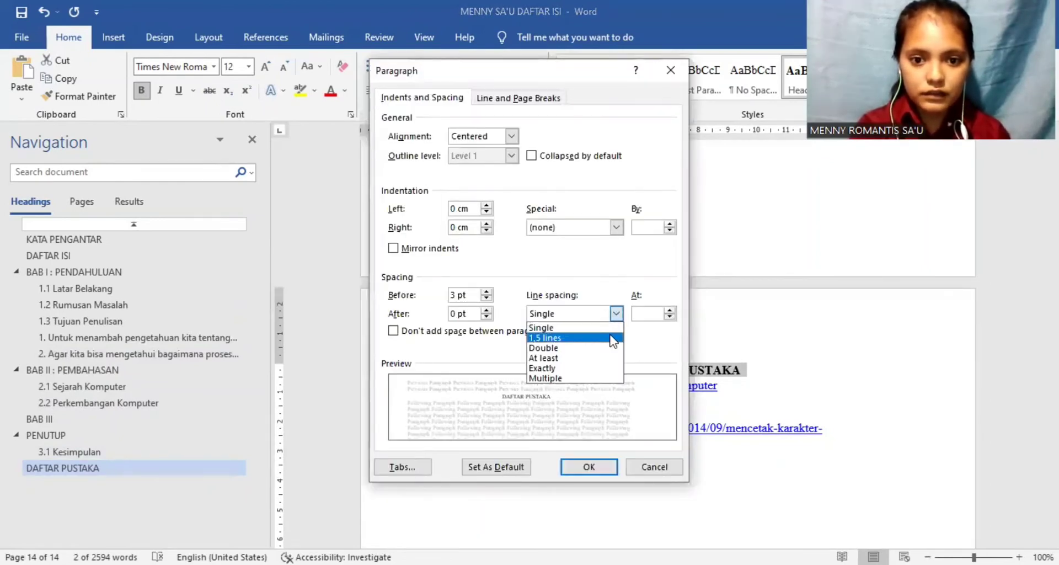
click(611, 338)
double_click(457, 295)
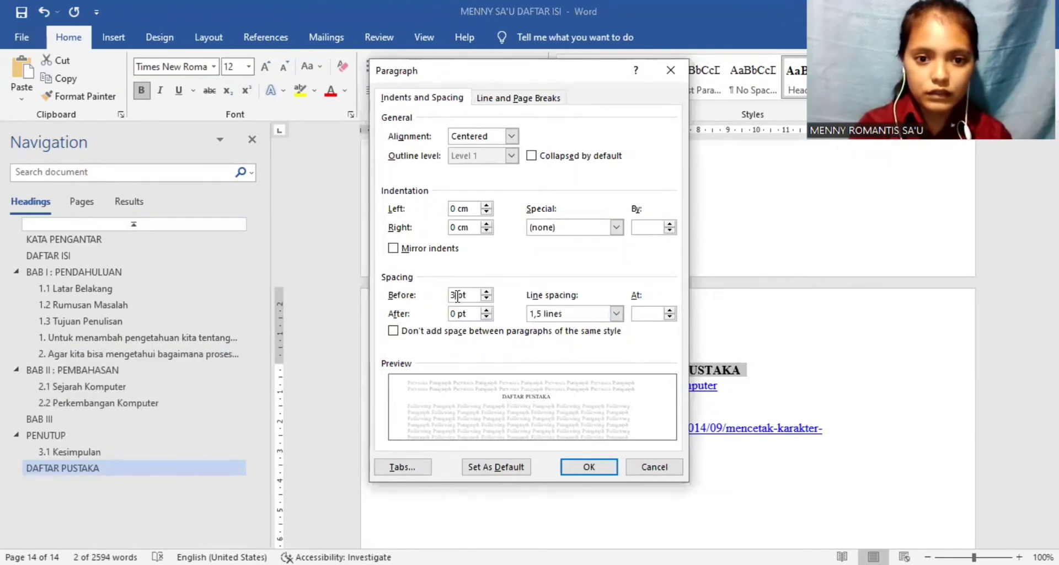
text(0)
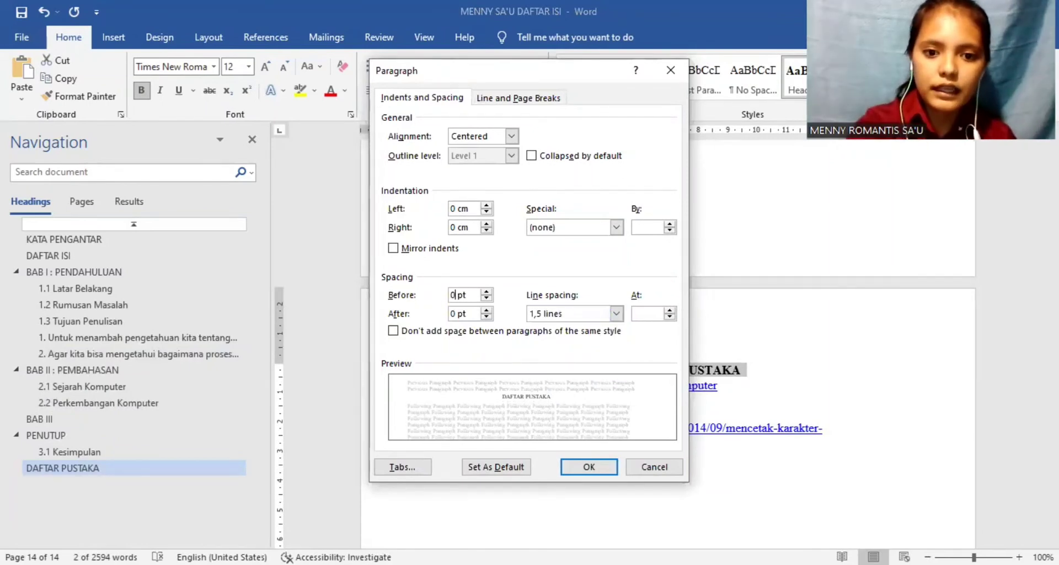
click(573, 463)
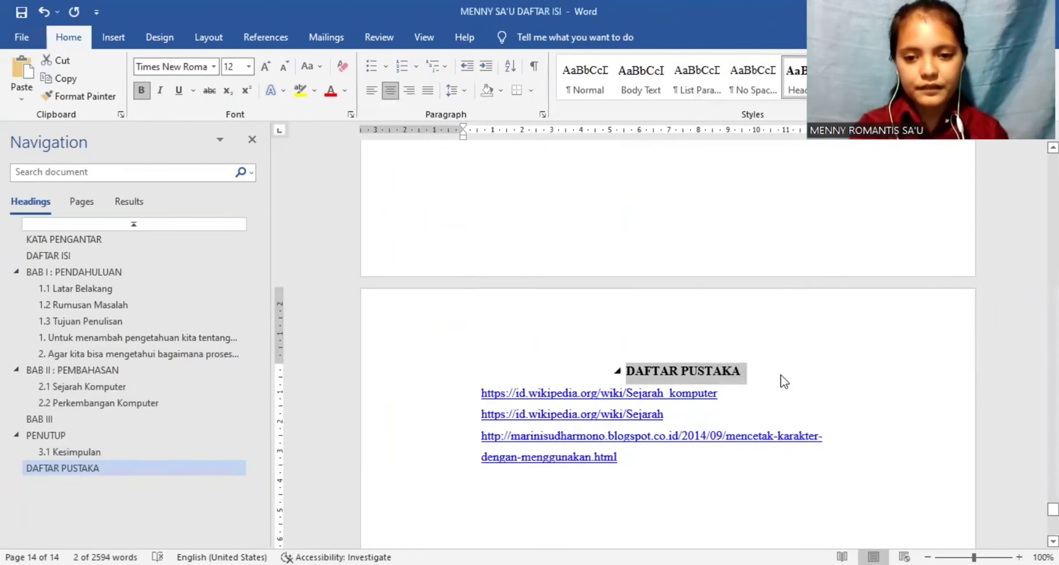
click(781, 372)
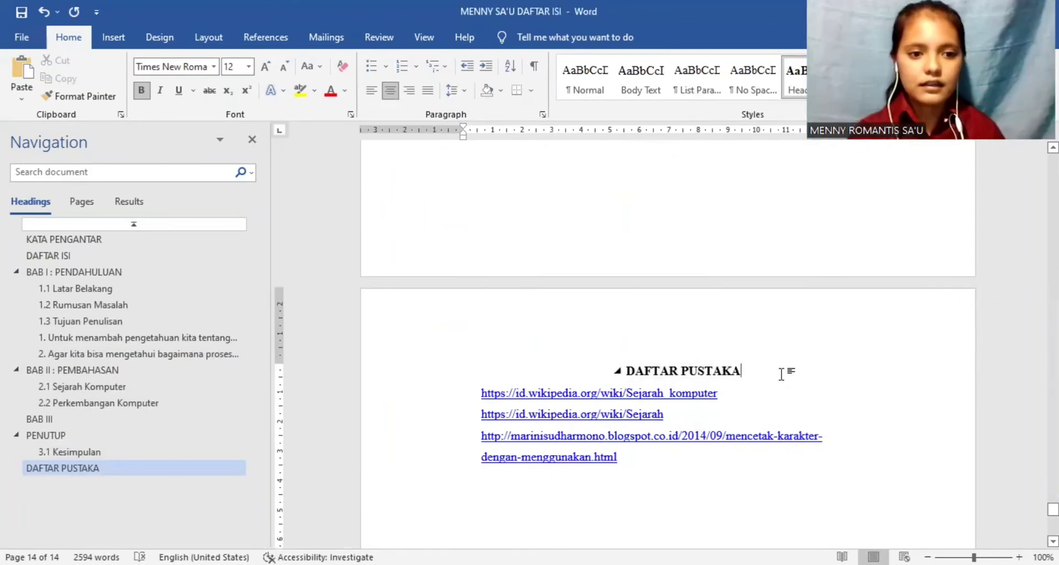
Step: Add an empty line below the DAFTAR ISI title, formatted as justified and not bold
click(131, 256)
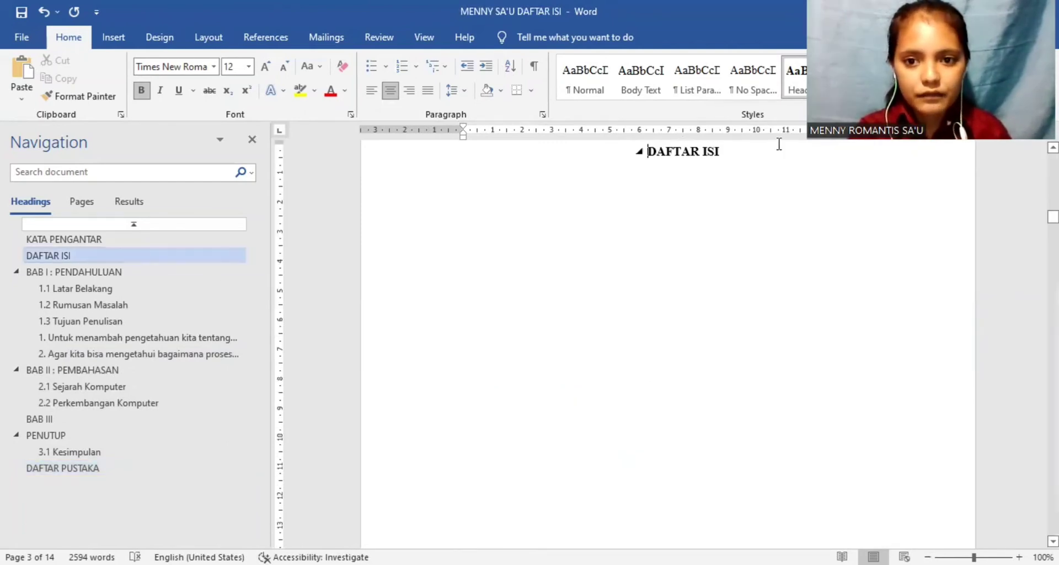
click(732, 157)
key(Return)
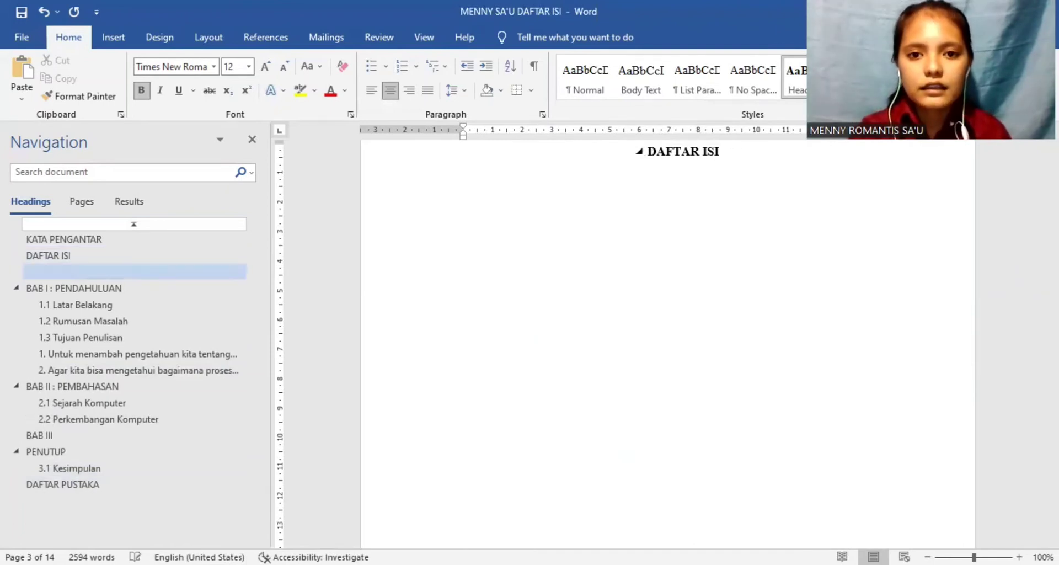
click(429, 90)
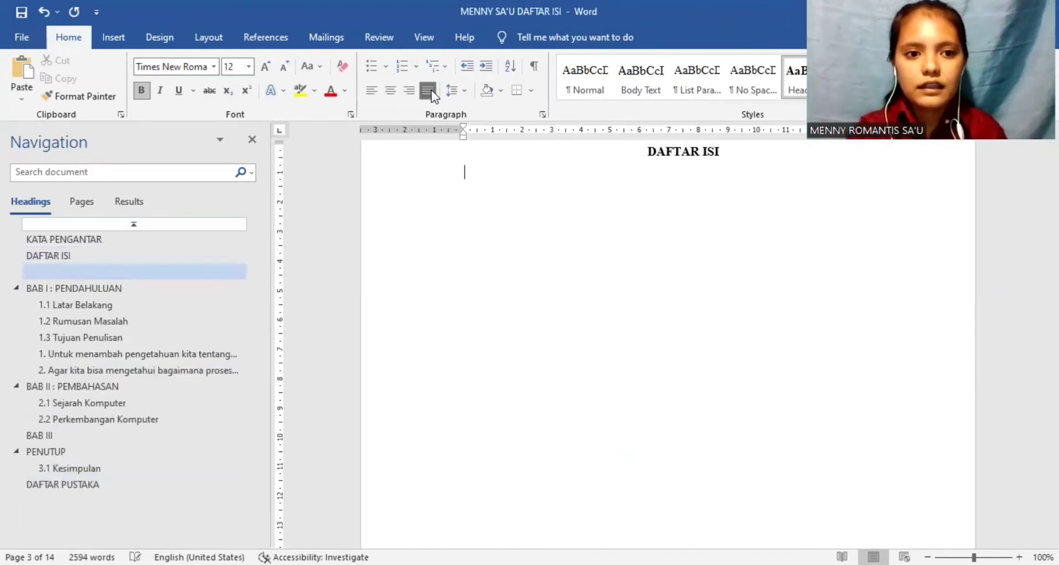
click(144, 89)
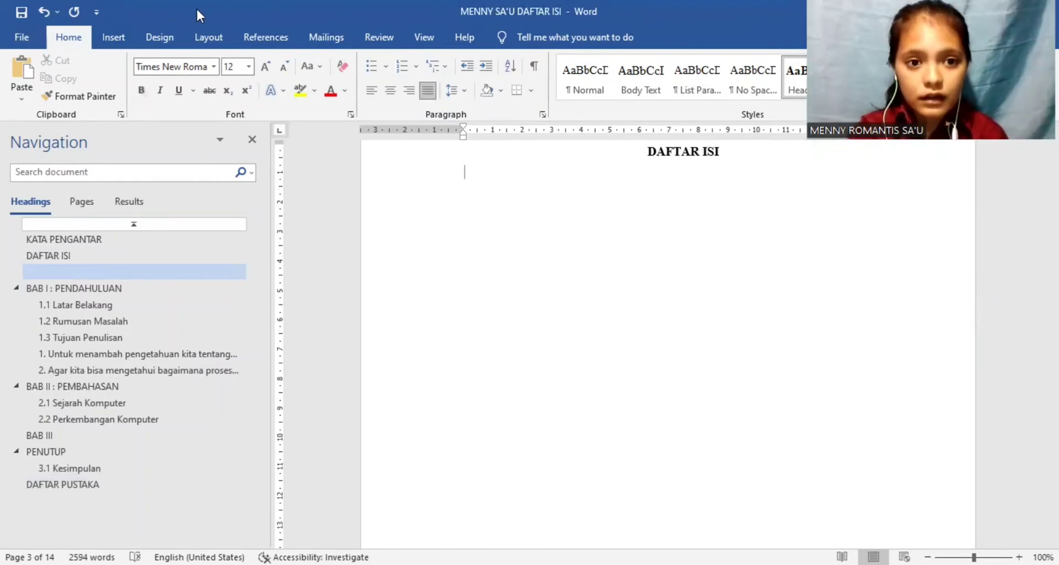
Step: Insert the built-in Automatic Table 1 table of contents on the empty line below the DAFTAR ISI title
click(264, 37)
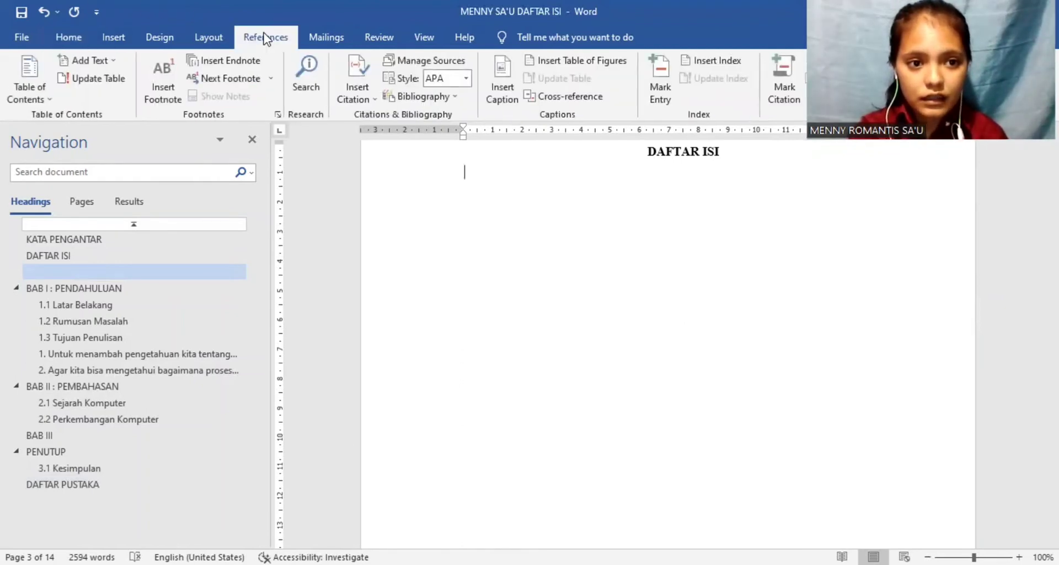
click(50, 100)
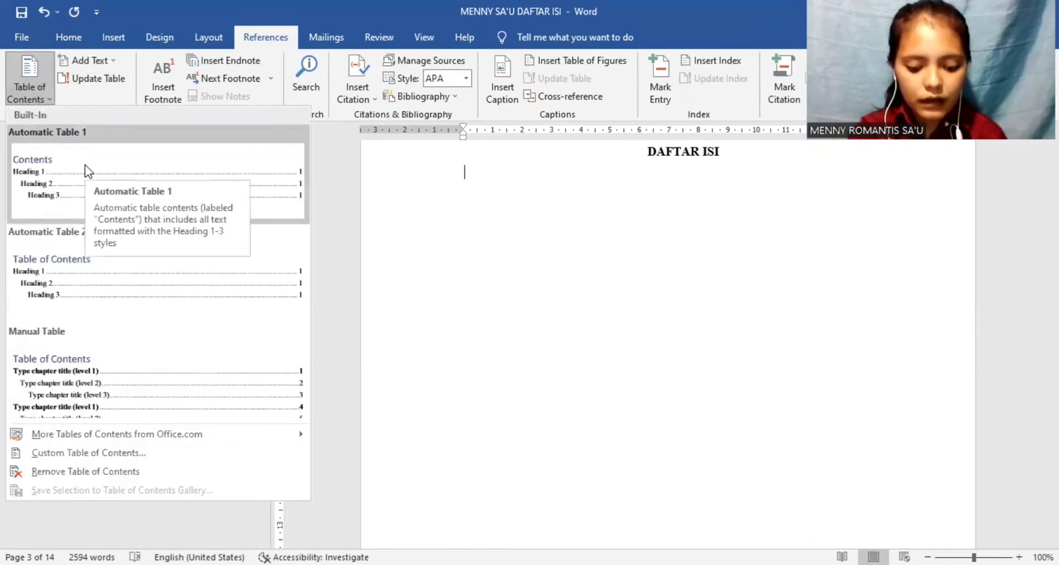
click(84, 165)
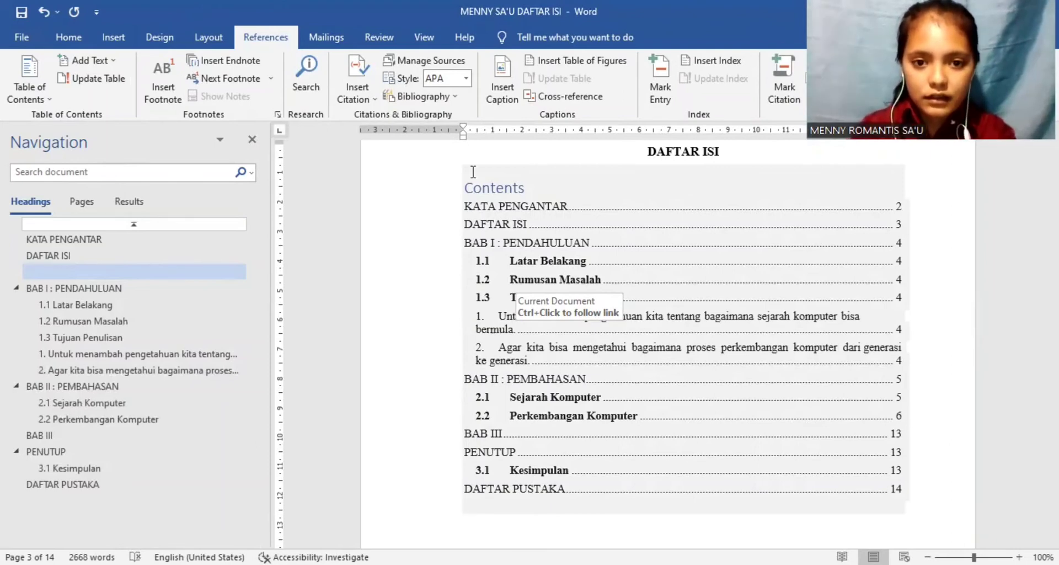
click(524, 189)
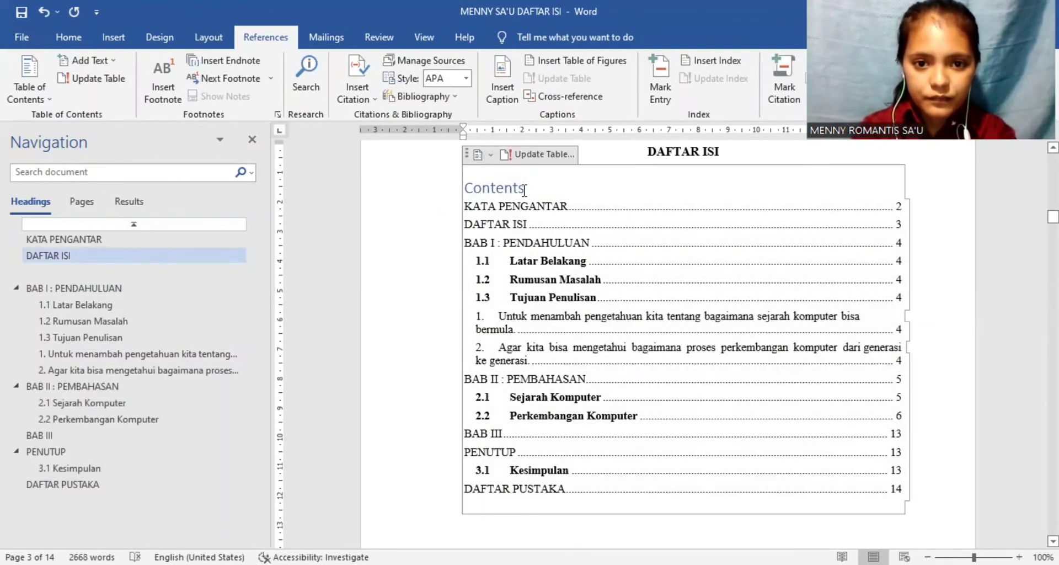
Step: Delete the Contents title above the entries of the automatic table of contents
drag(524, 190, 456, 192)
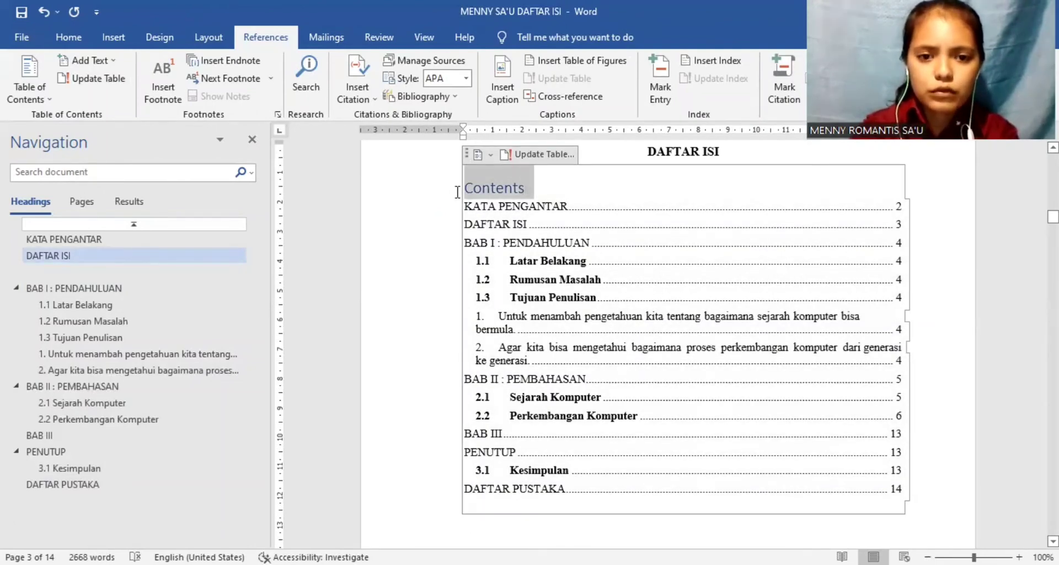
key(Delete)
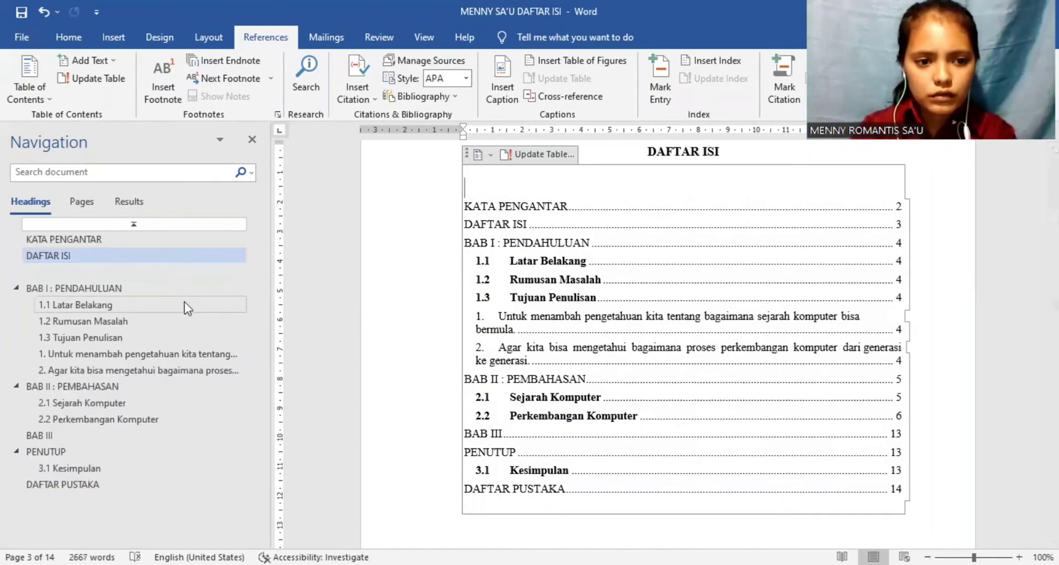
Step: Add an empty line below the 1.3 Tujuan Penulisan heading, above its two numbered sentences
click(148, 355)
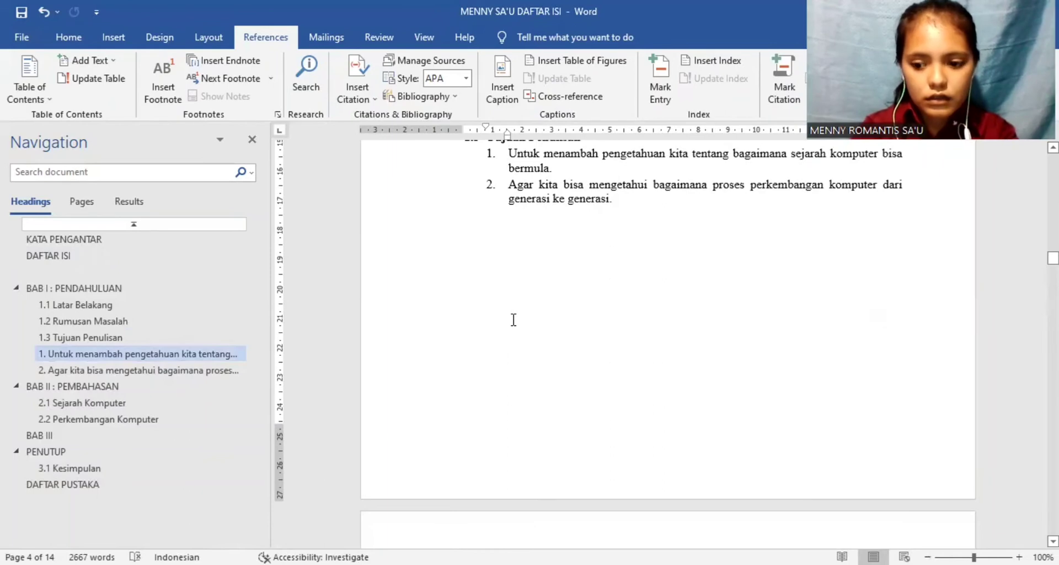
scroll(513, 320, up, 2)
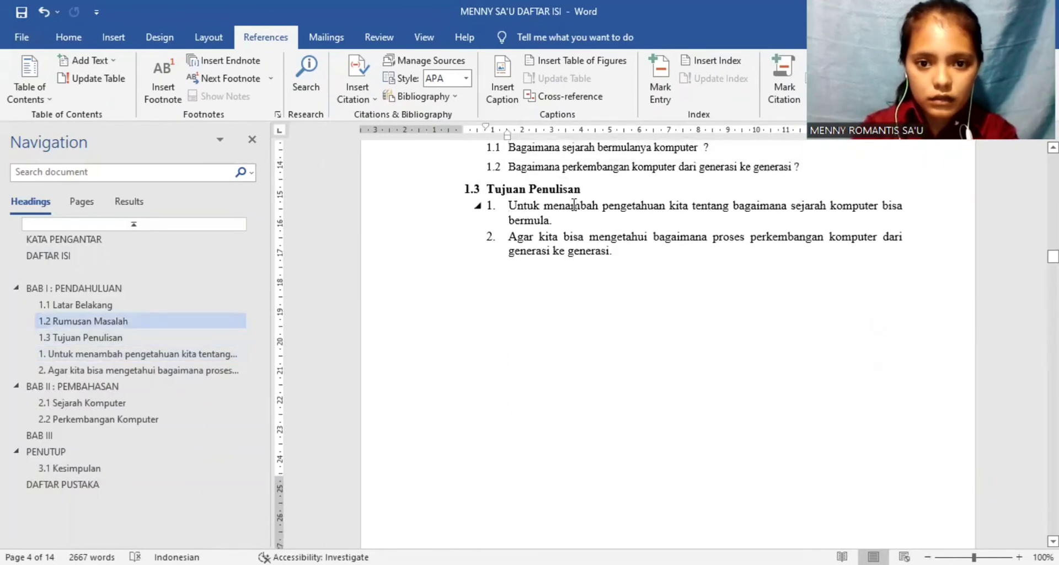
click(583, 190)
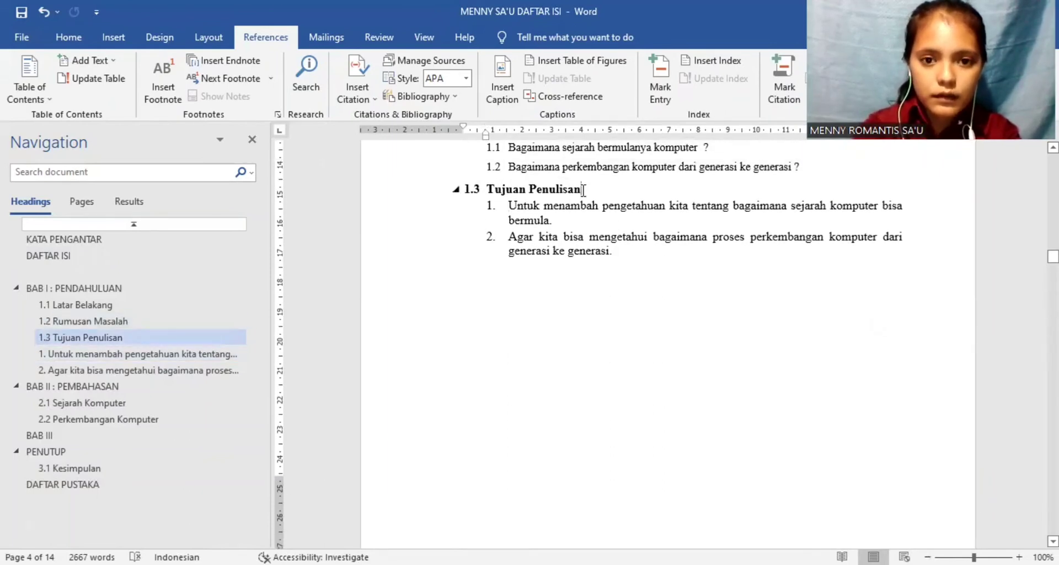
key(Return)
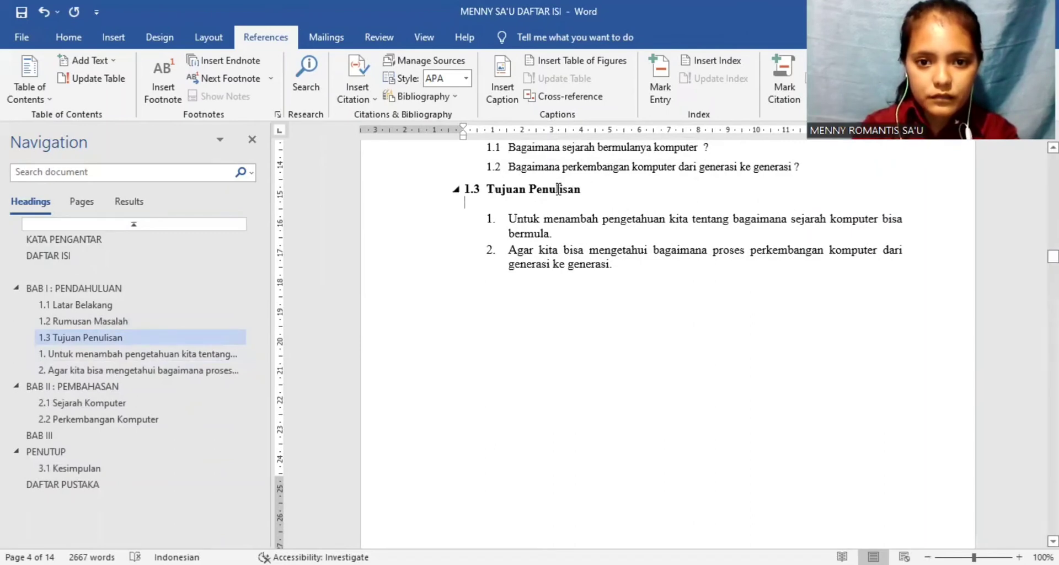
Step: Apply the Normal style to the two numbered sentences under 1.3 Tujuan Penulisan and justify them
drag(584, 190, 476, 188)
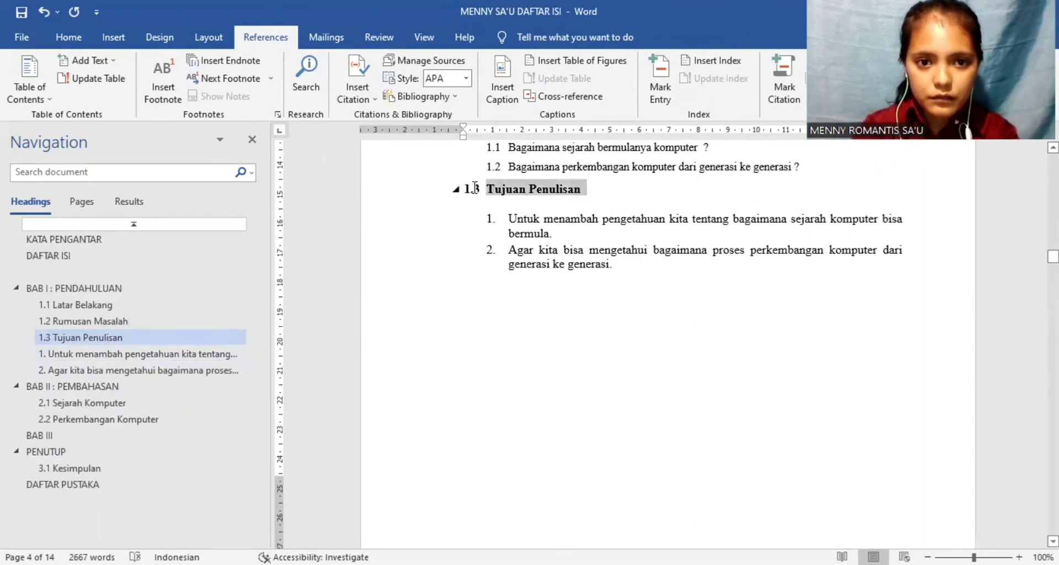
click(105, 39)
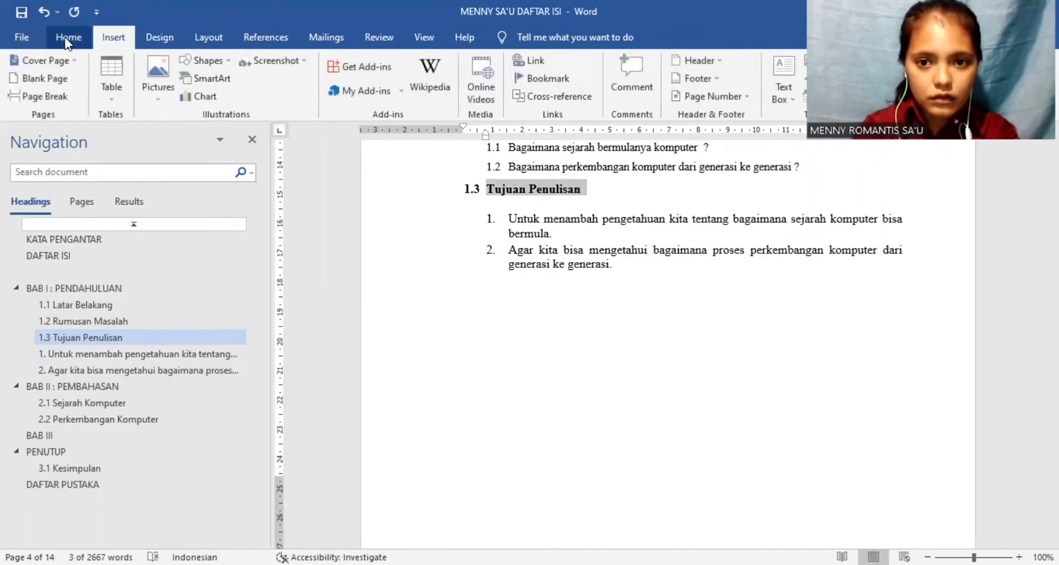
click(65, 39)
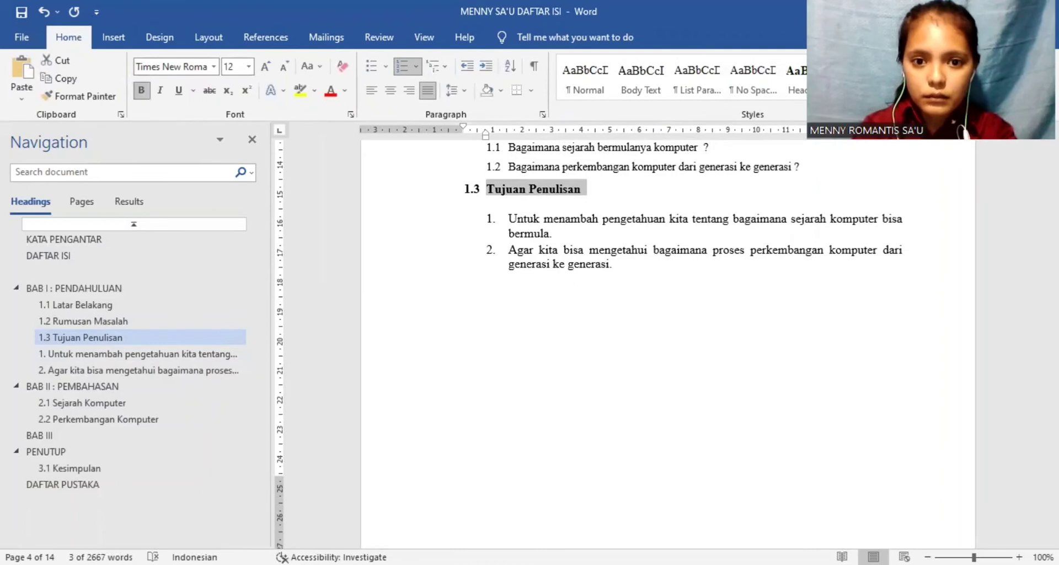
click(628, 260)
drag(506, 219, 630, 274)
click(586, 88)
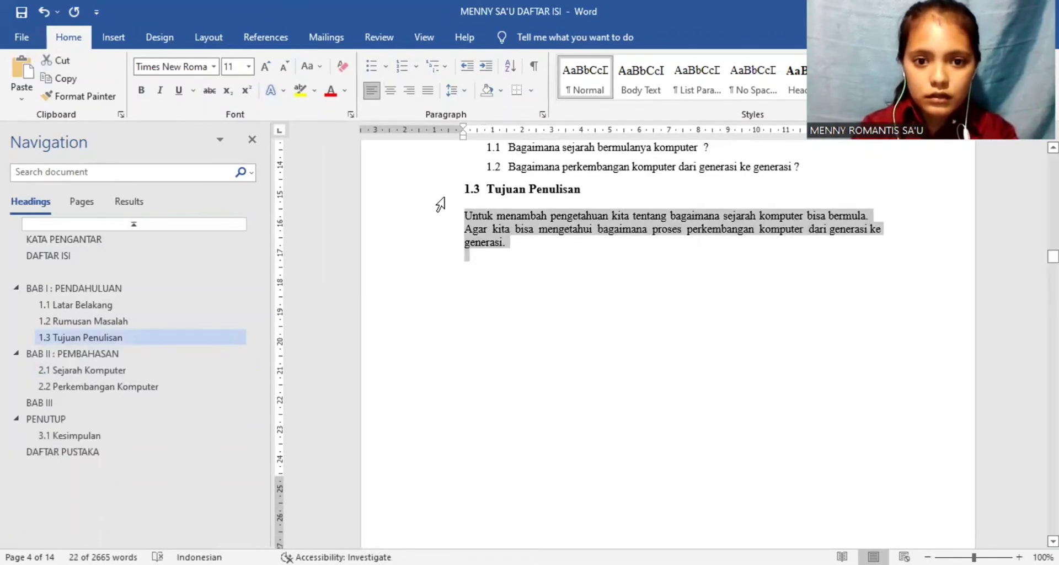
click(428, 91)
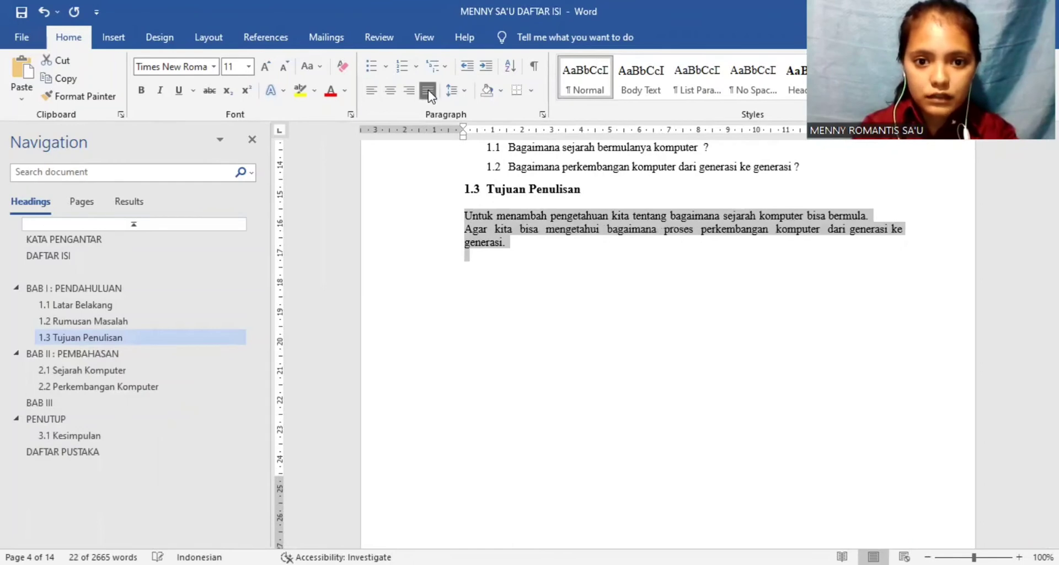
Step: Redo the break after the Tujuan Penulisan heading so an empty line separates it from the unnumbered first sentence
click(462, 212)
key(BackSpace)
key(BackSpace)
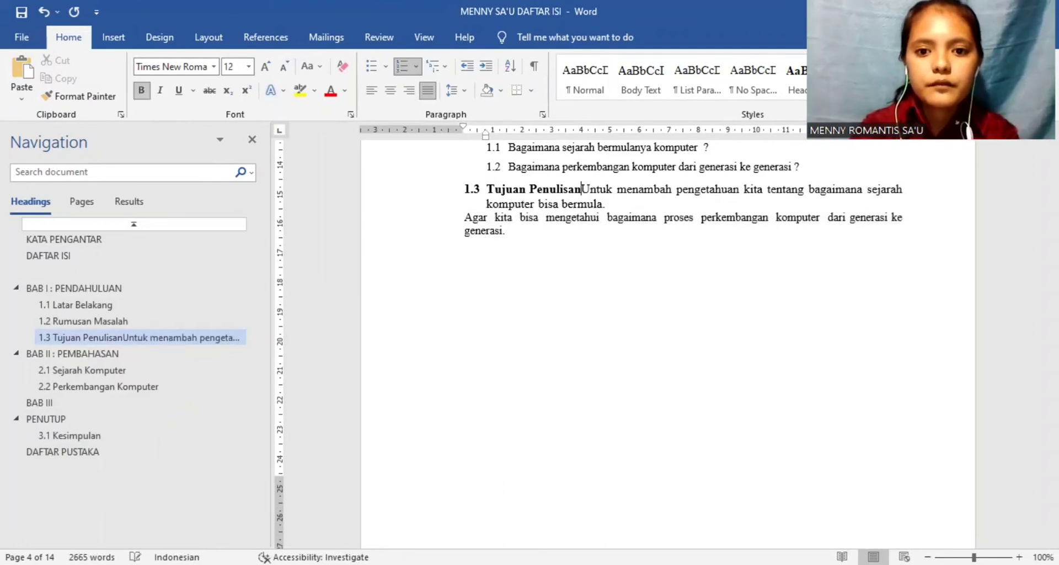
key(Return)
key(BackSpace)
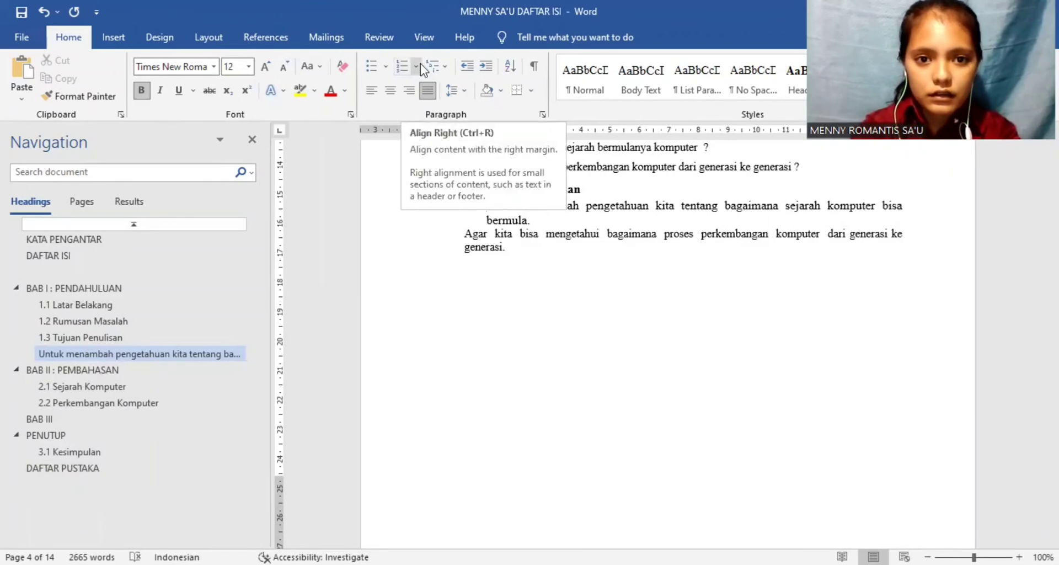
key(Return)
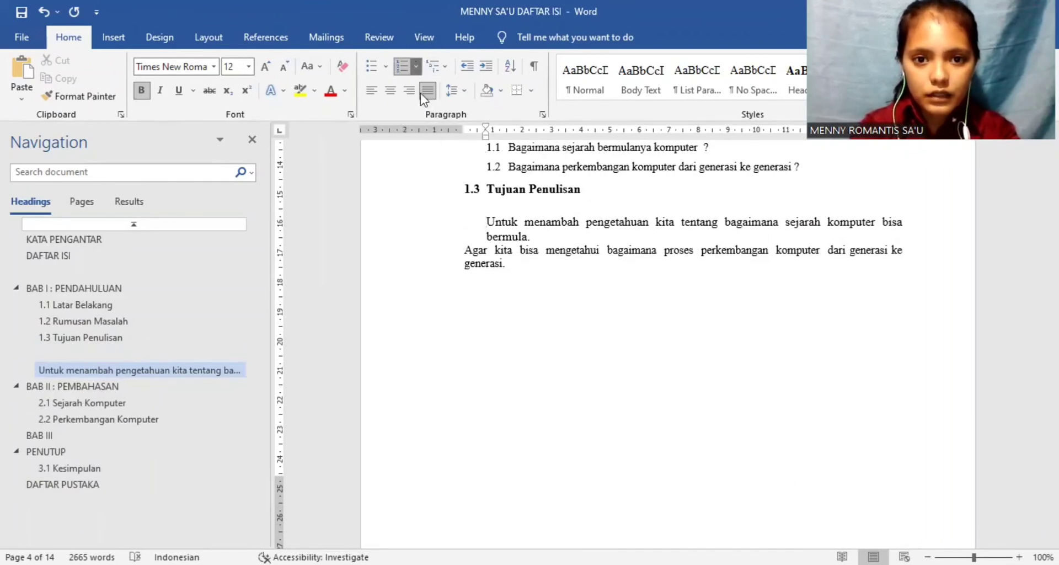
Step: Number the two sentences under Tujuan Penulisan as items 1. and 2. of one list
click(415, 67)
click(548, 137)
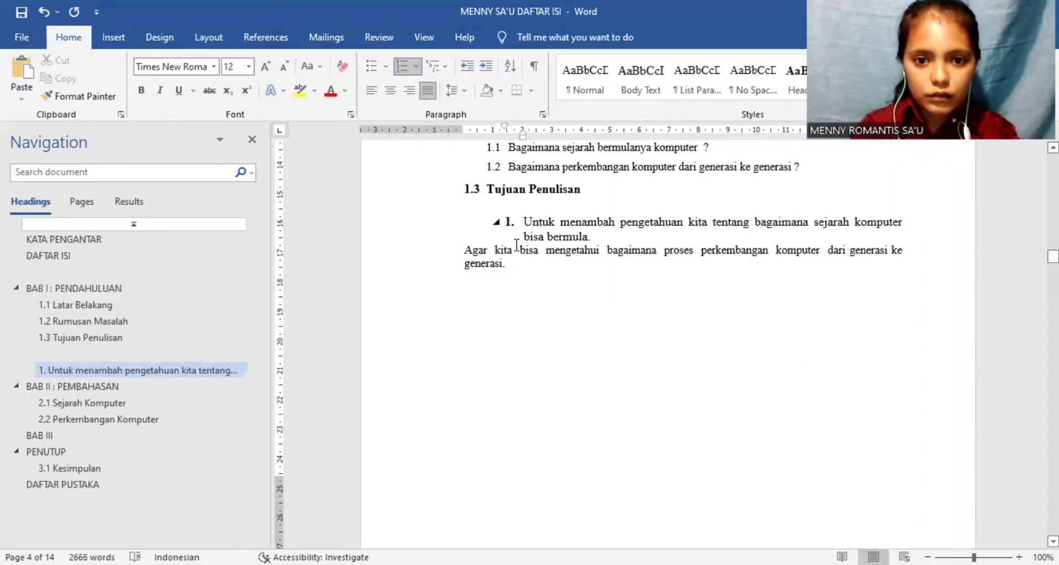
click(463, 251)
key(BackSpace)
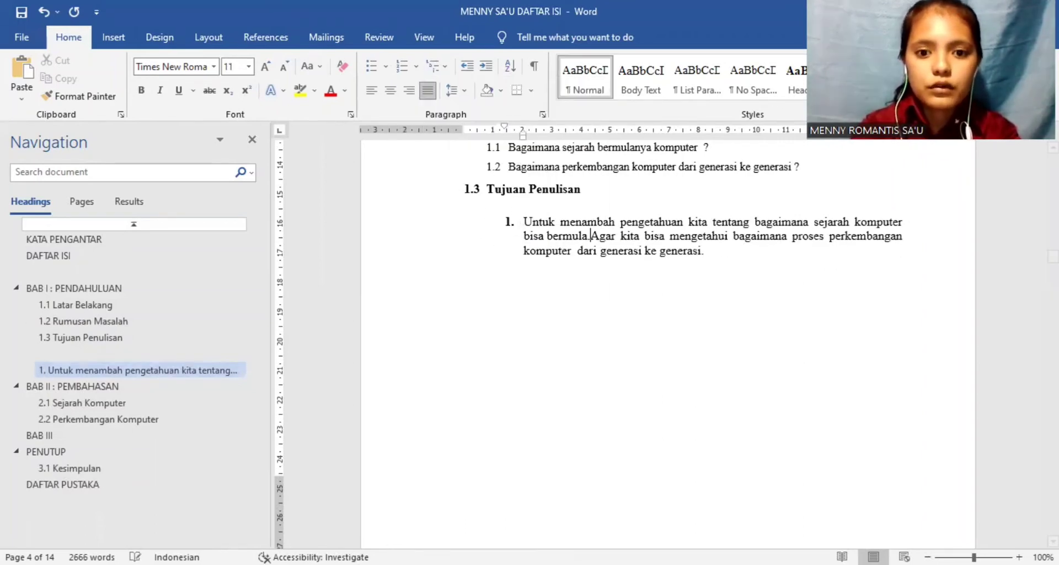
key(Return)
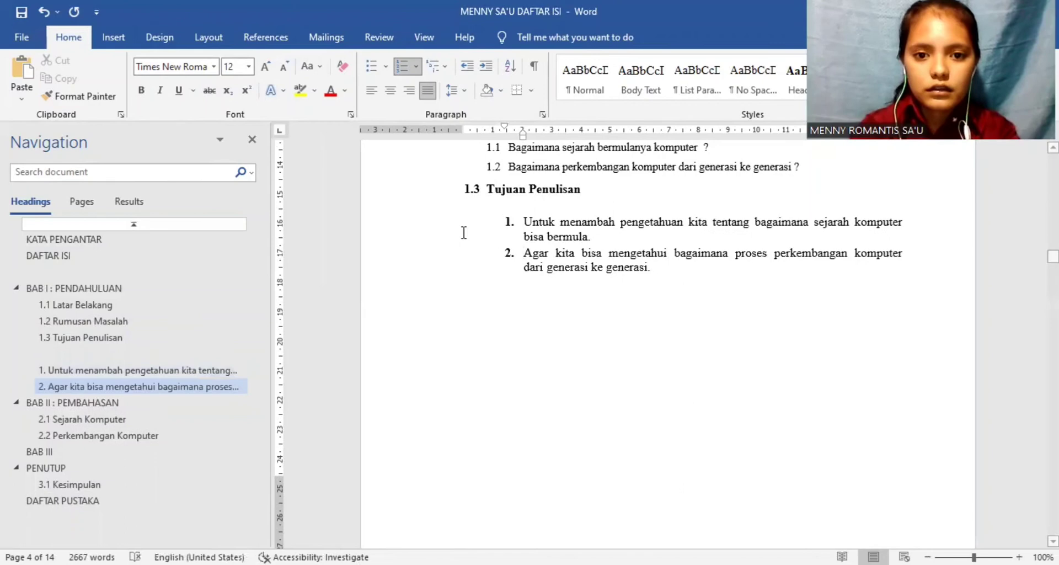
Step: Remove bold from the two numbered items under Tujuan Penulisan and shift their indents back to the page's left margin
click(524, 222)
shift+click(657, 269)
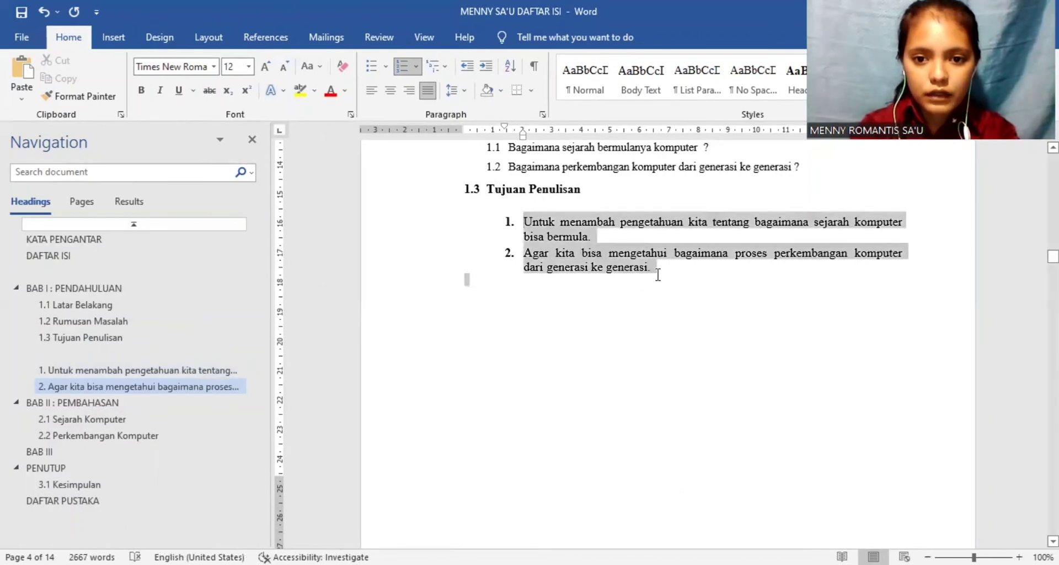
click(146, 91)
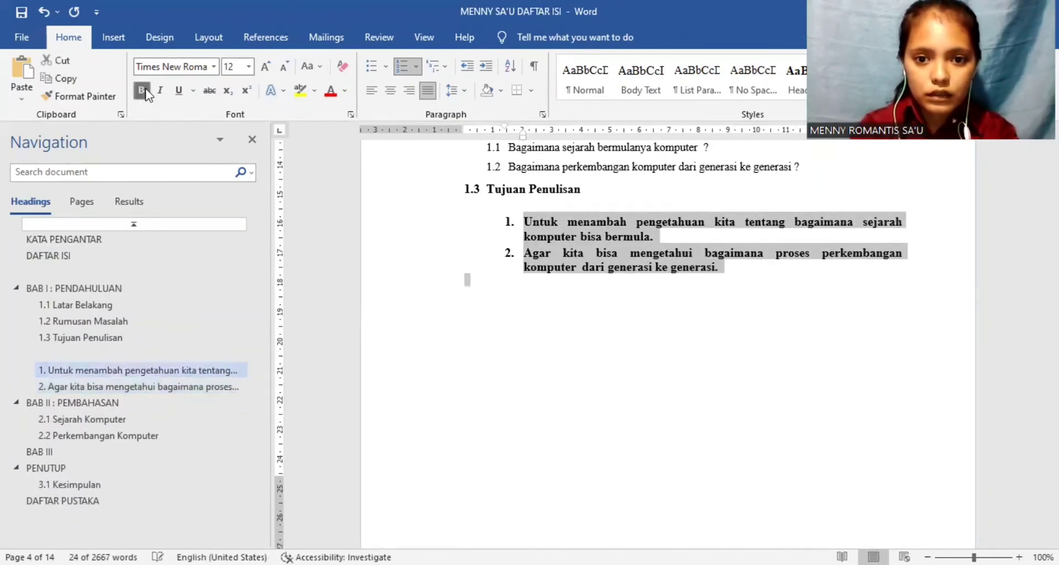
click(145, 91)
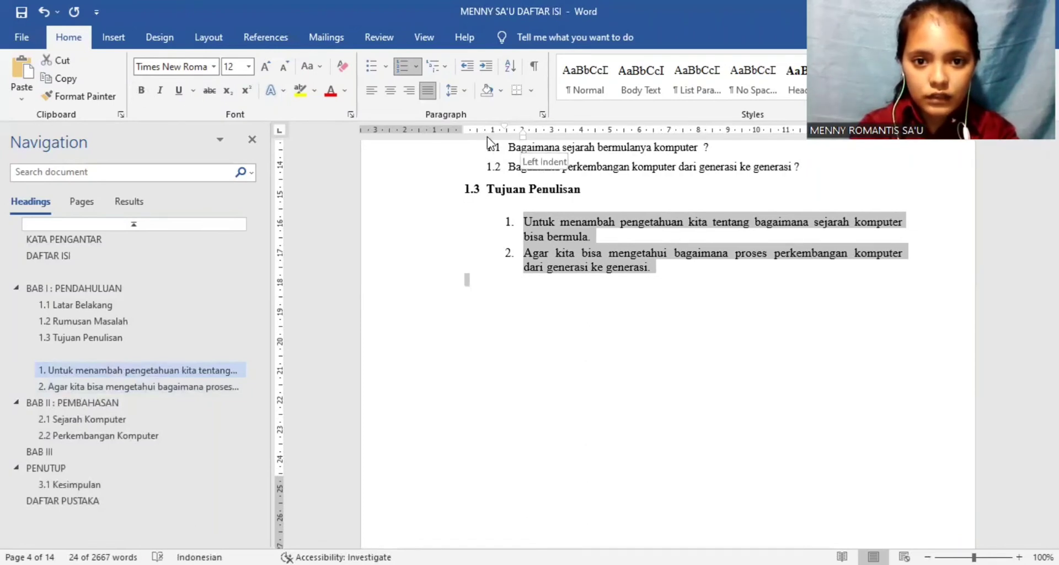
drag(487, 143, 462, 126)
click(552, 239)
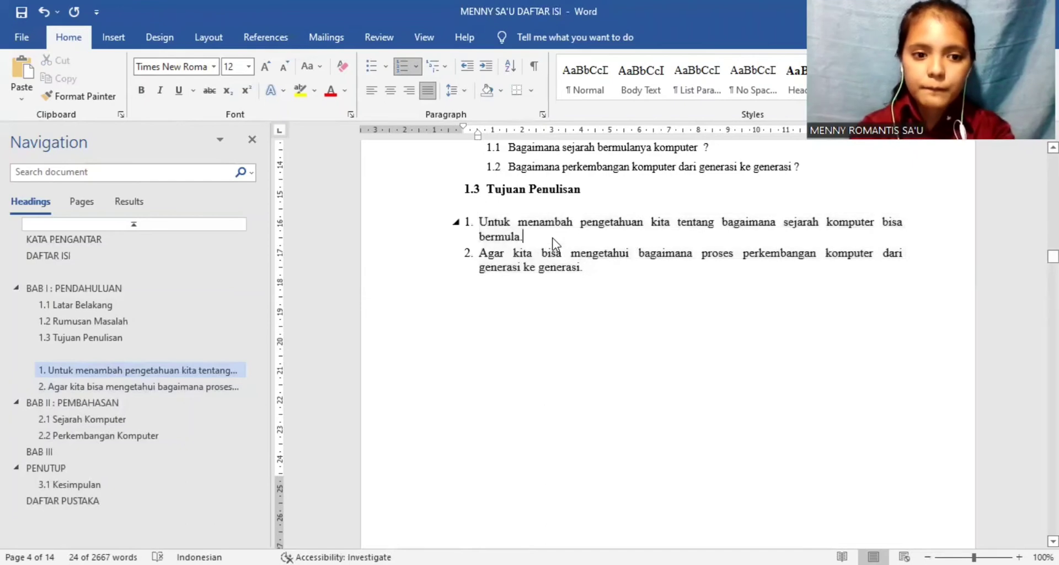
Step: Set the 1.3 Tujuan Penulisan heading's line spacing to 1,5 lines and its spacing before to 0 pt
click(486, 188)
shift+click(594, 192)
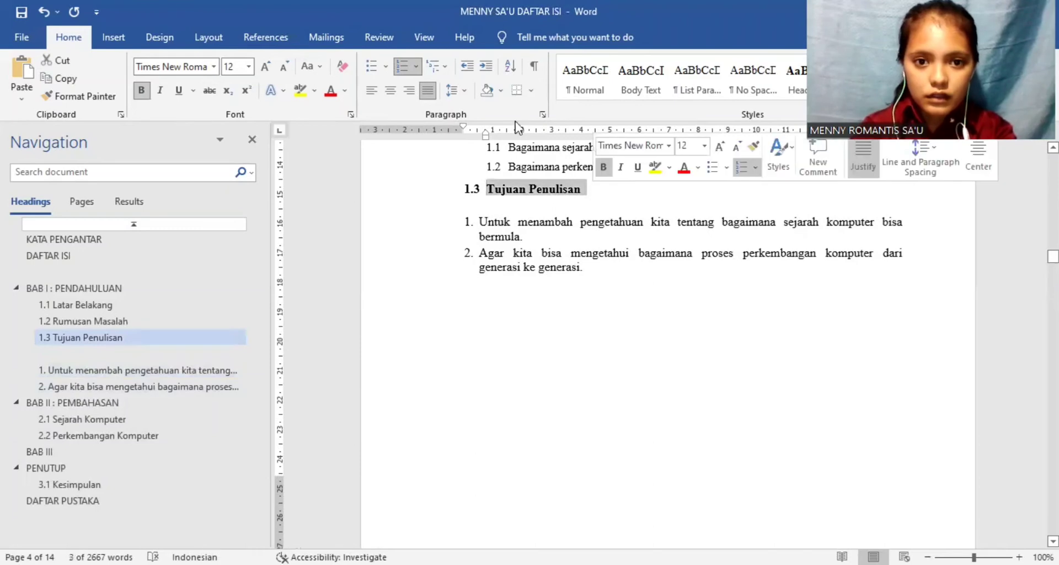
click(465, 90)
click(504, 222)
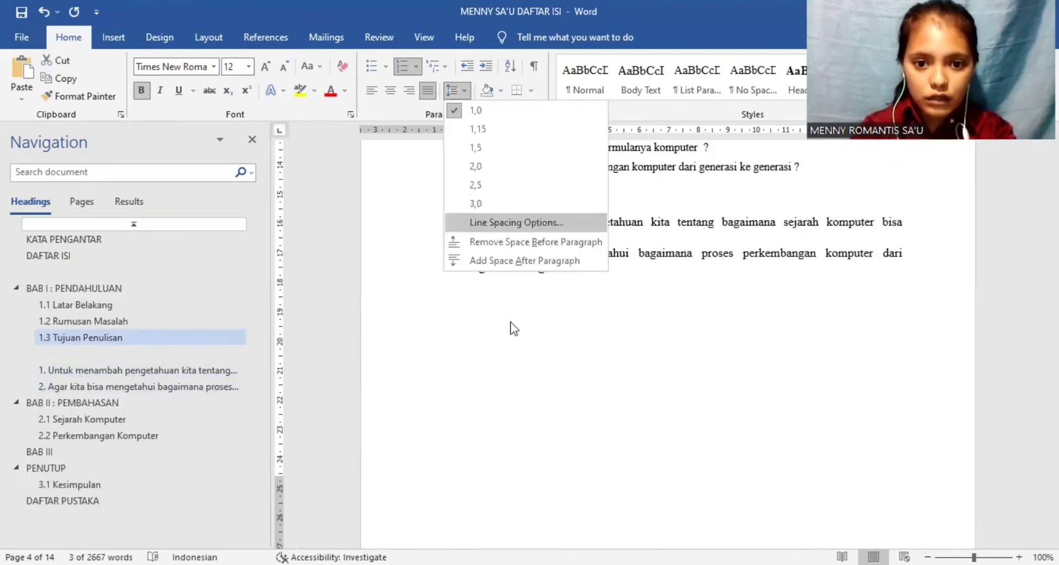
click(615, 314)
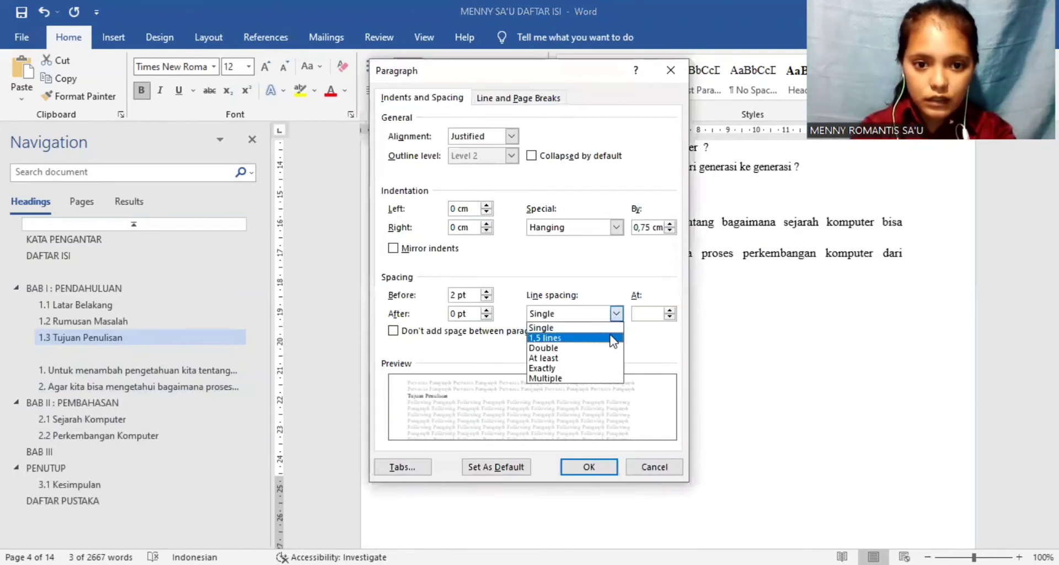
click(614, 337)
double_click(452, 295)
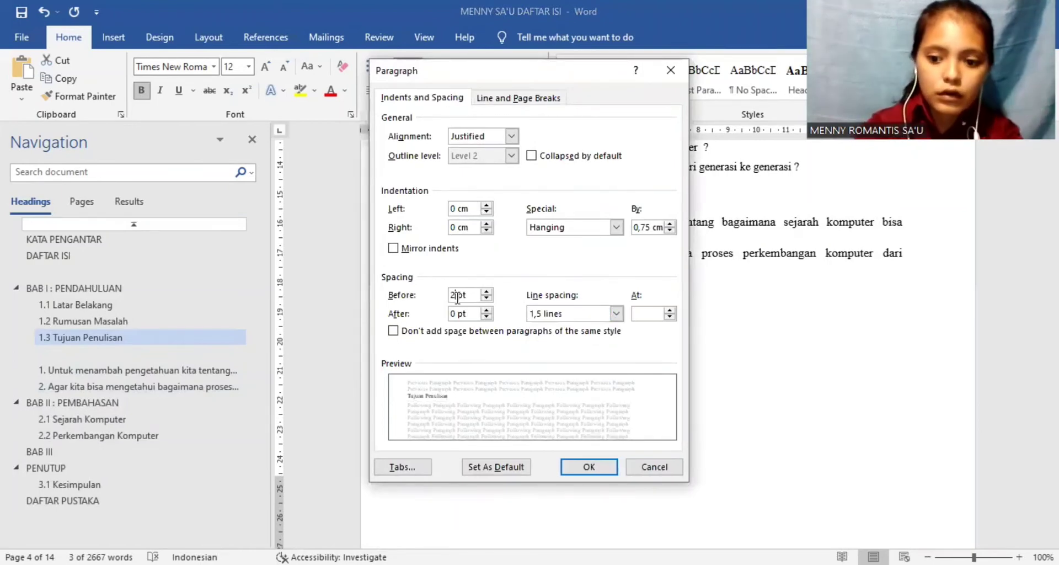
text(0)
click(577, 468)
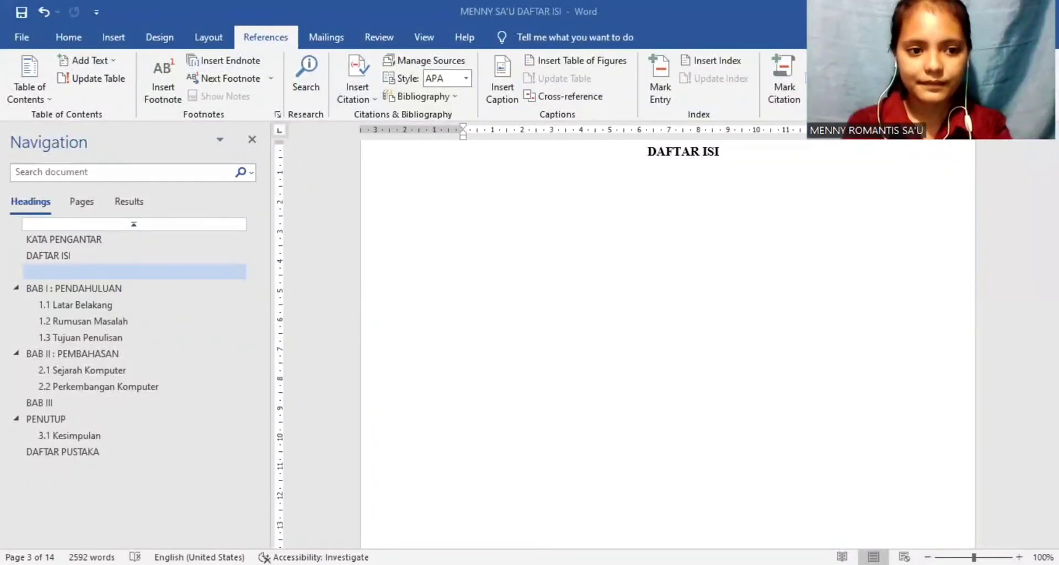
Step: Insert the built-in Automatic Table 1 table of contents at the DAFTAR ISI title and delete its Contents title
click(59, 253)
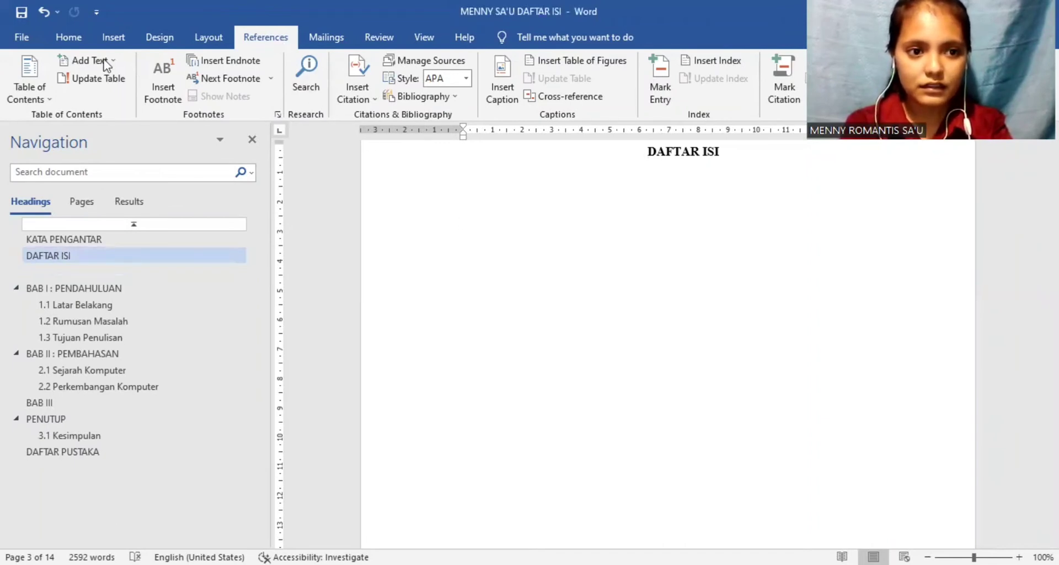
click(52, 98)
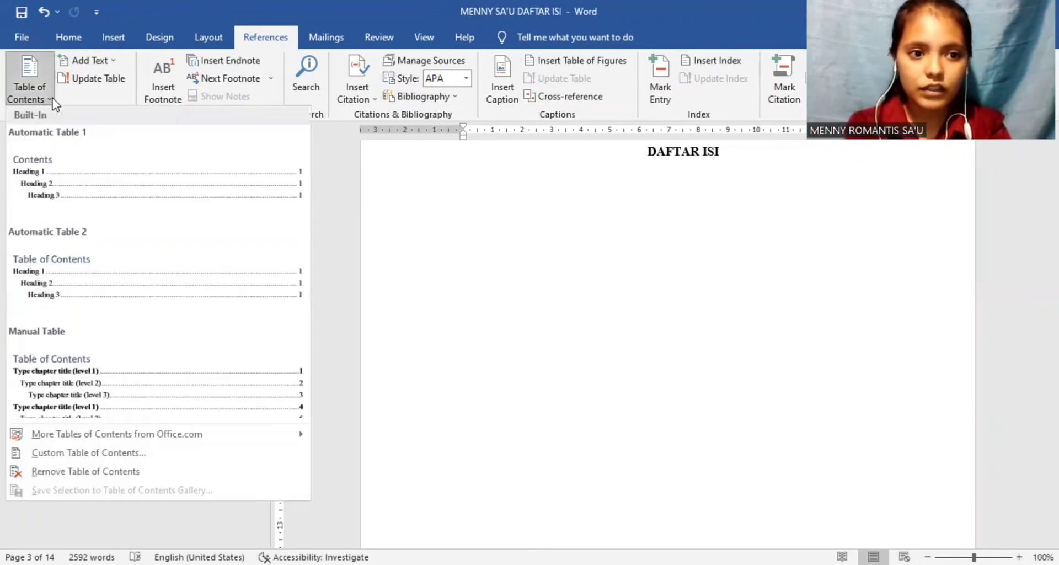
click(75, 167)
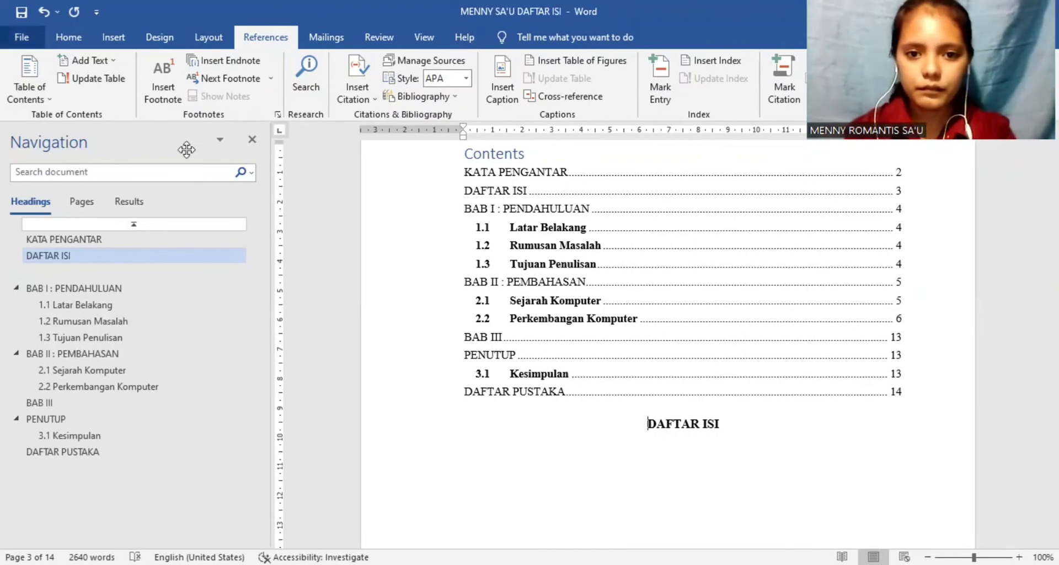
drag(523, 154, 467, 169)
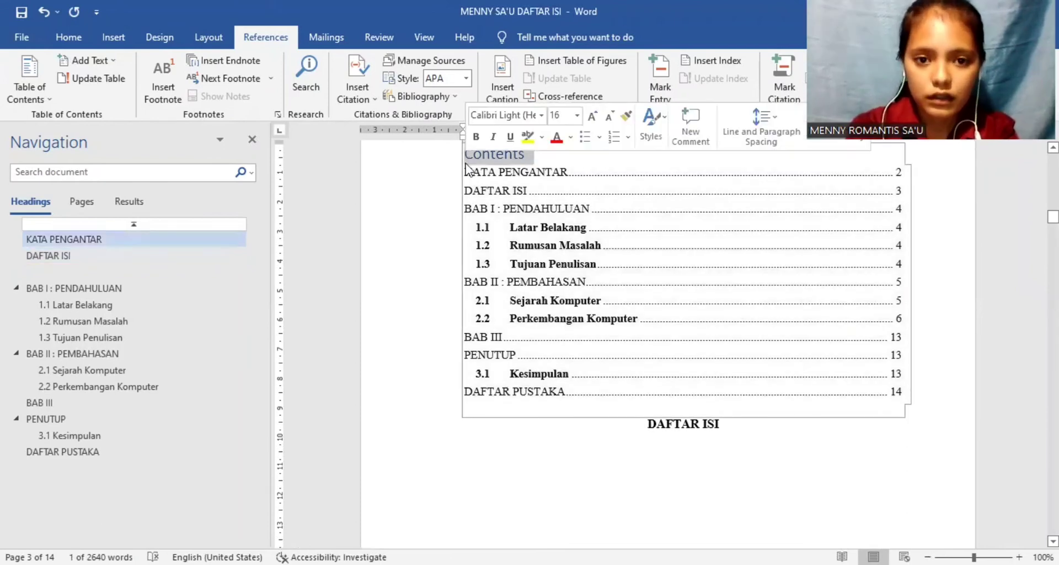
key(Delete)
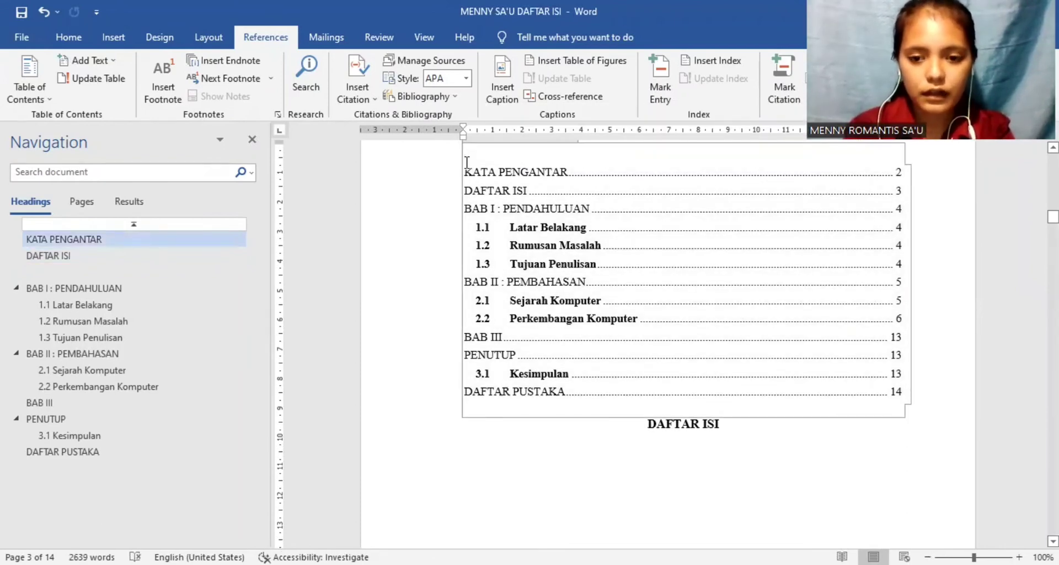
Step: Delete all entries of the table of contents placed above the DAFTAR ISI title
click(728, 431)
drag(728, 432, 642, 431)
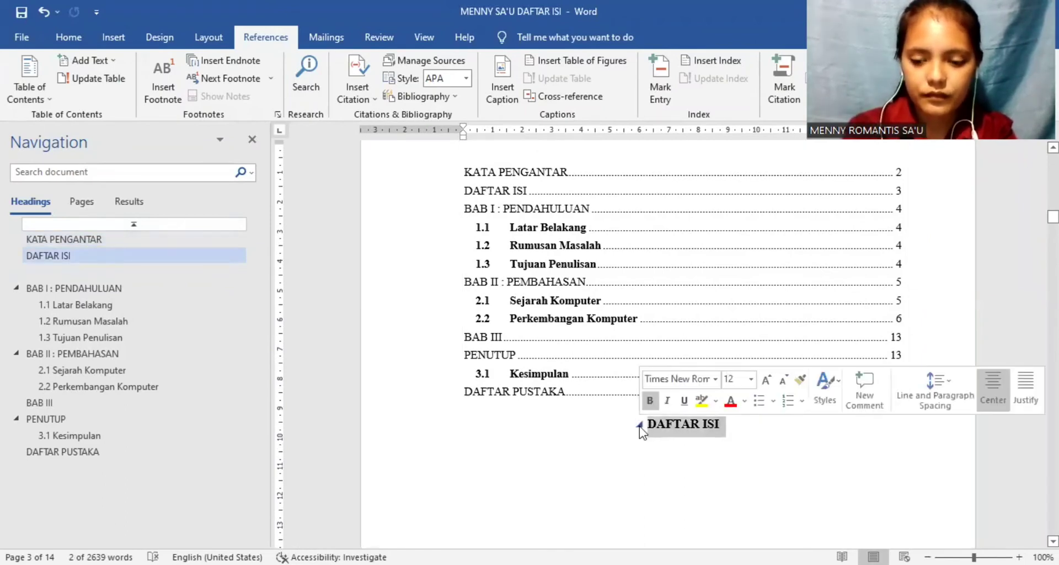
click(602, 309)
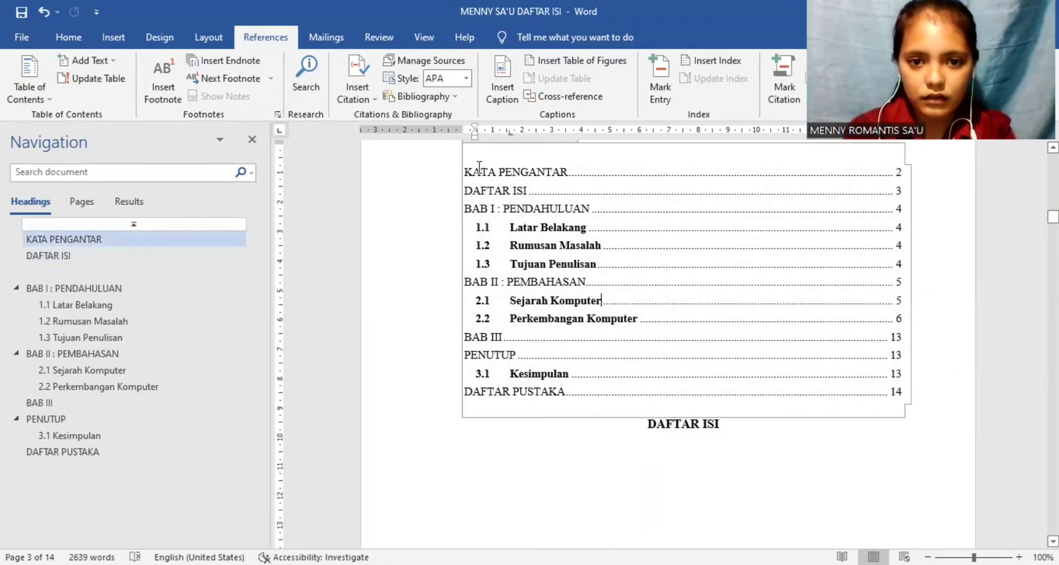
drag(462, 171, 912, 394)
key(Delete)
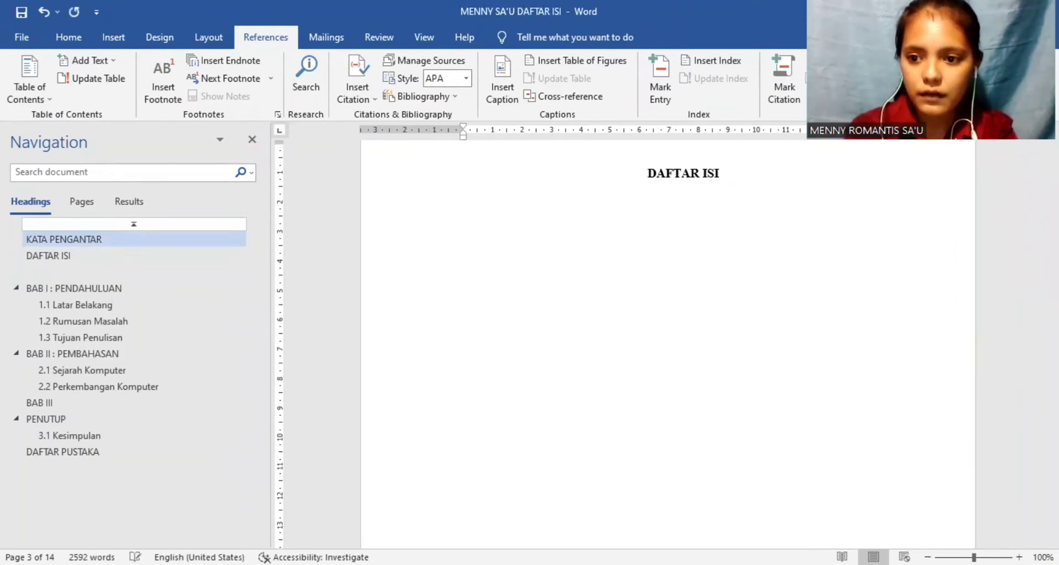
scroll(574, 348, up, 10)
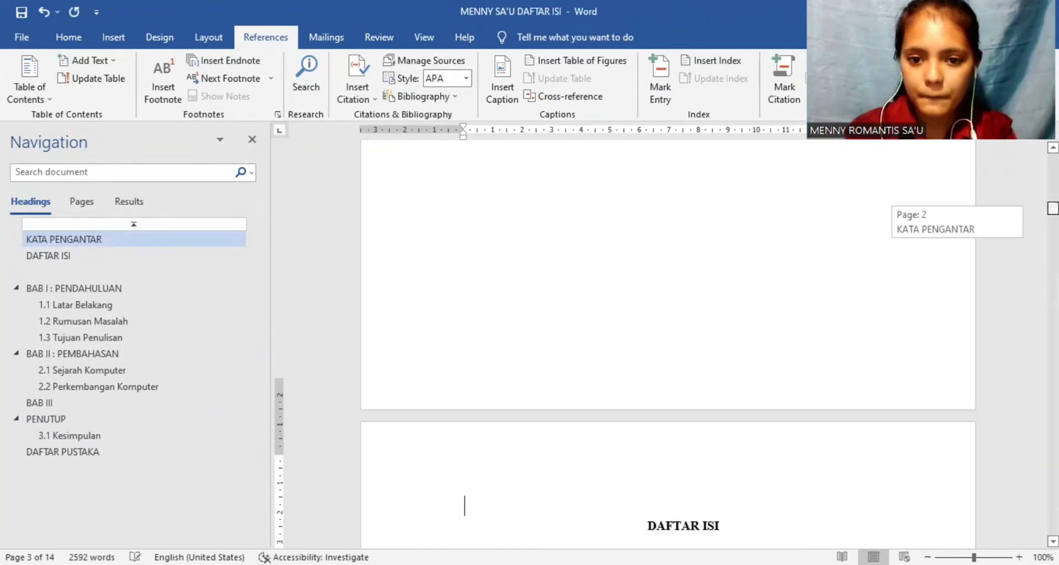
Step: Delete the empty line above the DAFTAR ISI title so that the title starts its page
scroll(574, 349, down, 4)
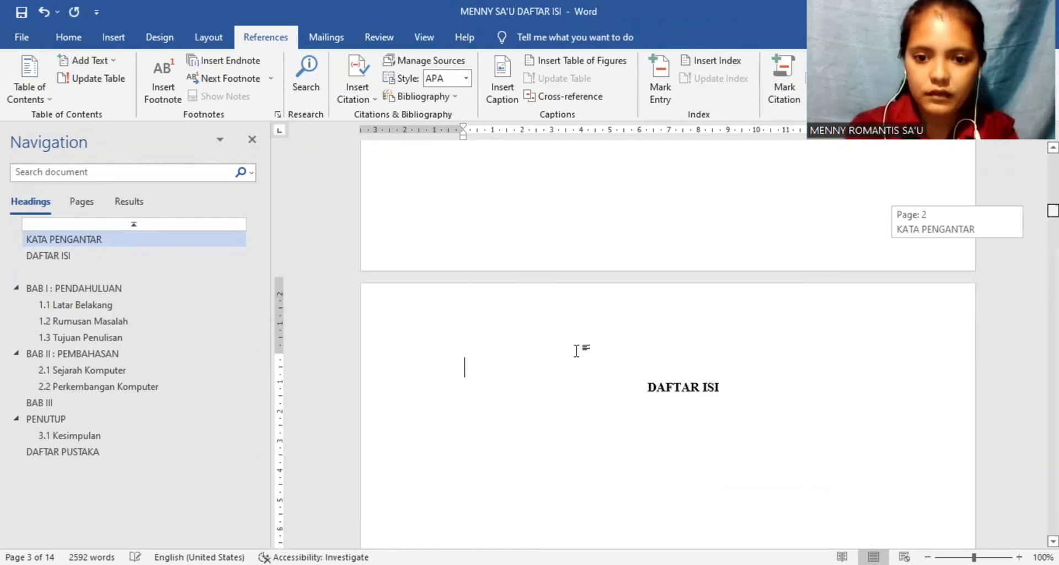
key(BackSpace)
key(Down)
key(Down)
key(Down)
key(Down)
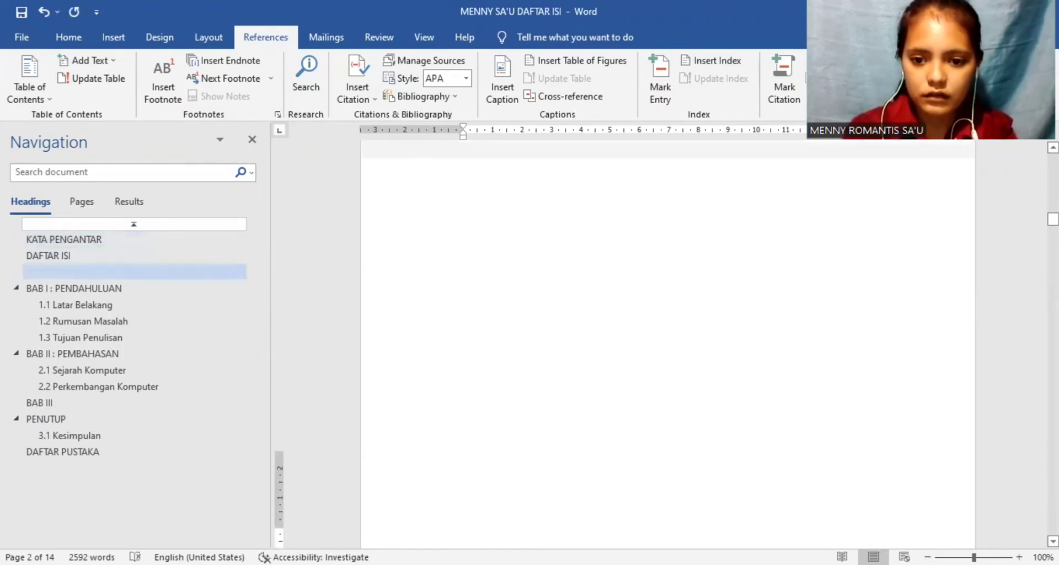
key(Up)
key(Up)
key(Up)
key(Up)
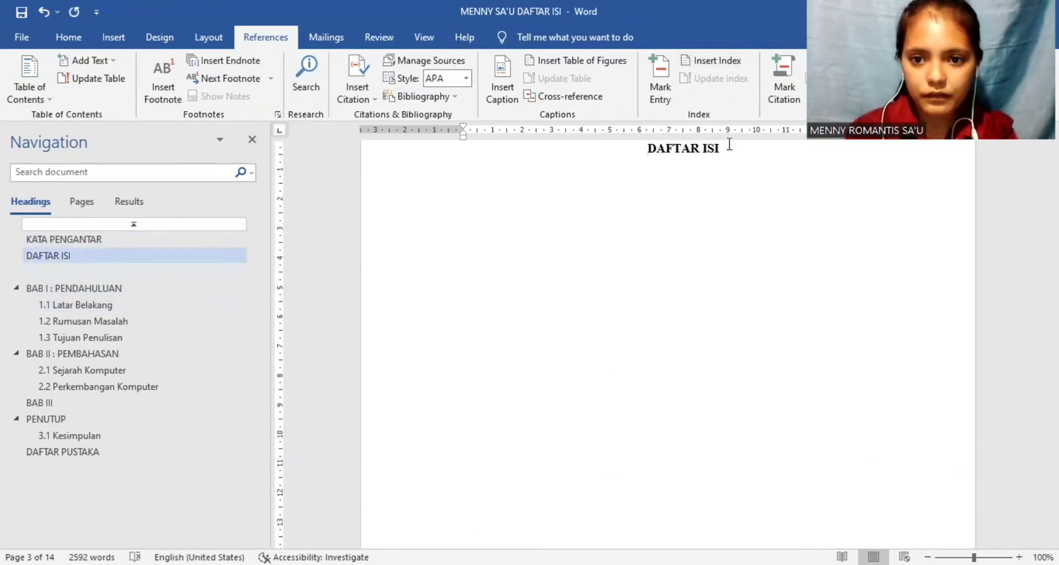
Step: Insert the built-in Automatic Table 1 table of contents on a new justified line below the DAFTAR ISI title
key(End)
key(Return)
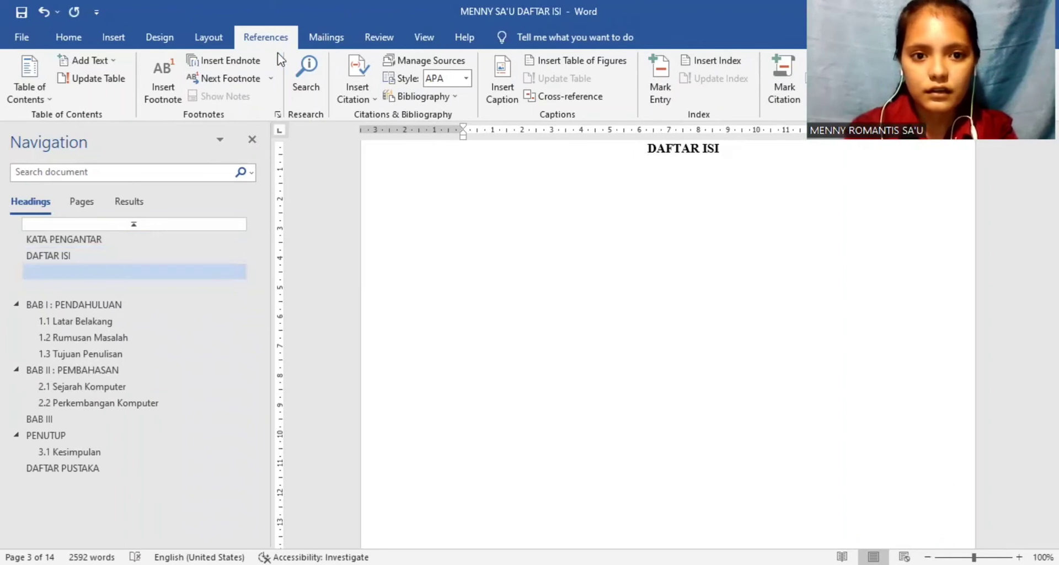
click(71, 38)
click(431, 91)
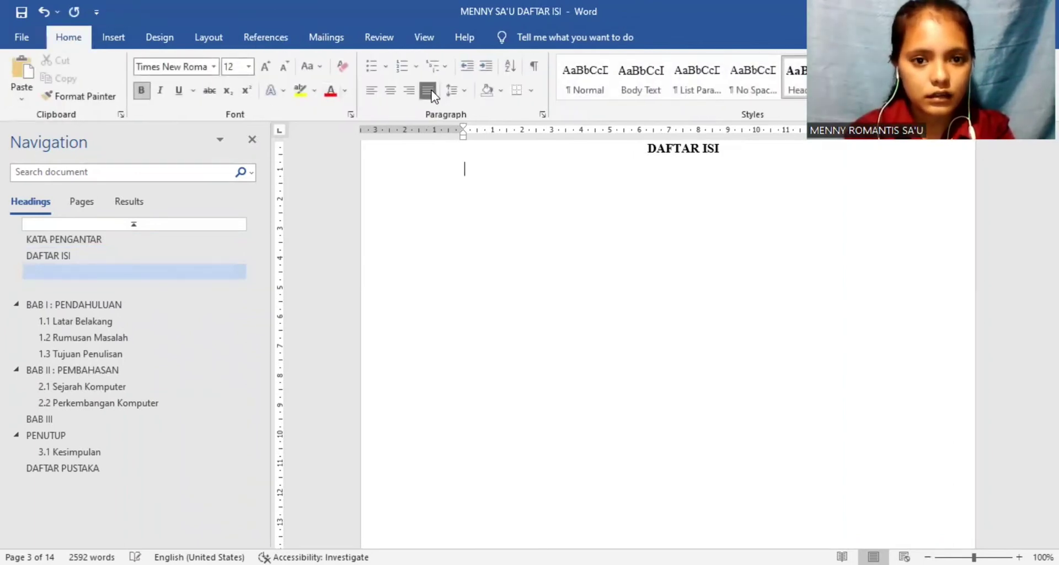
click(255, 43)
click(45, 98)
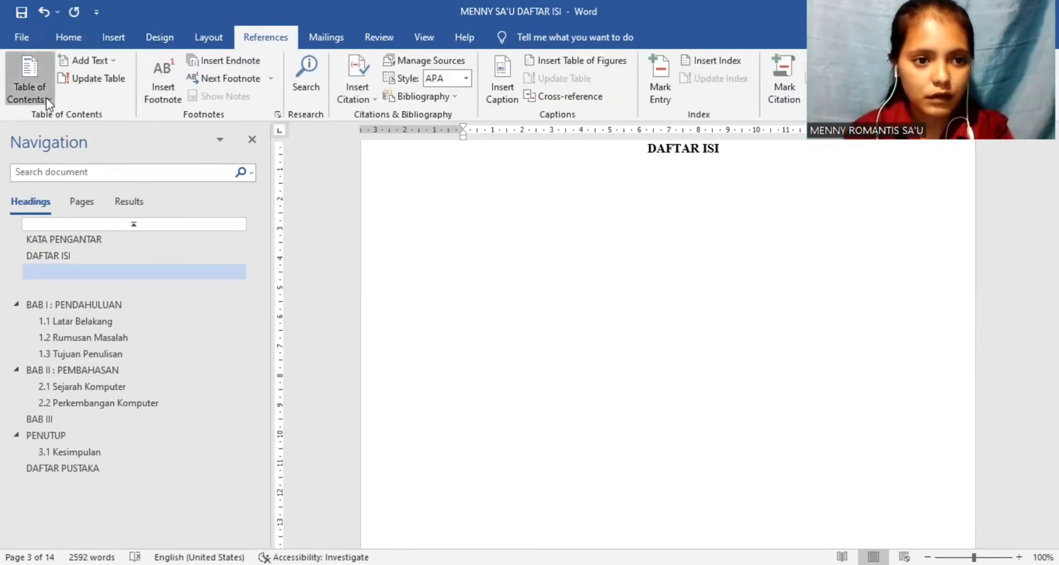
click(81, 189)
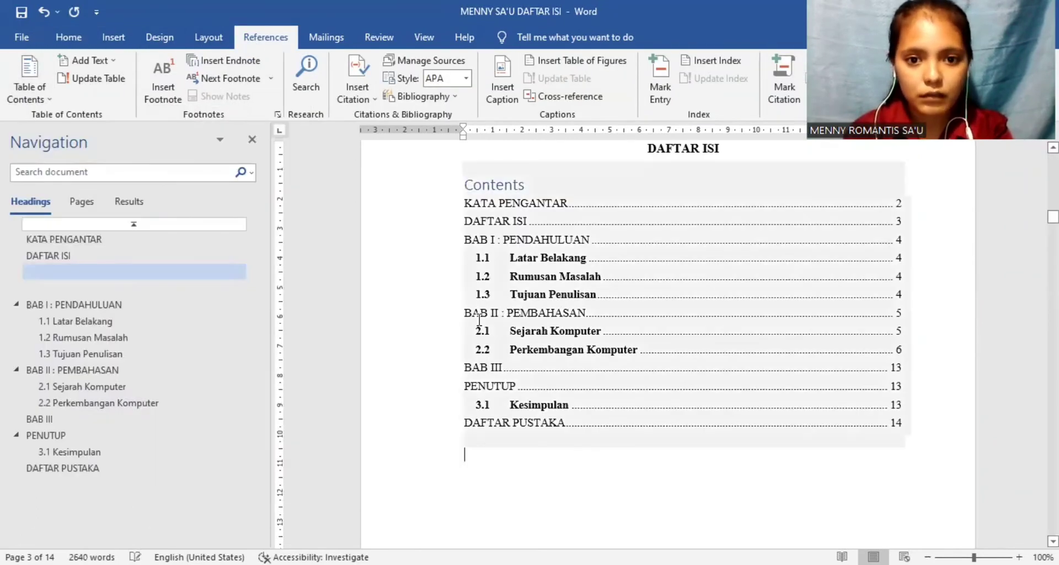
Step: Delete the Contents title text of the table of contents
click(525, 183)
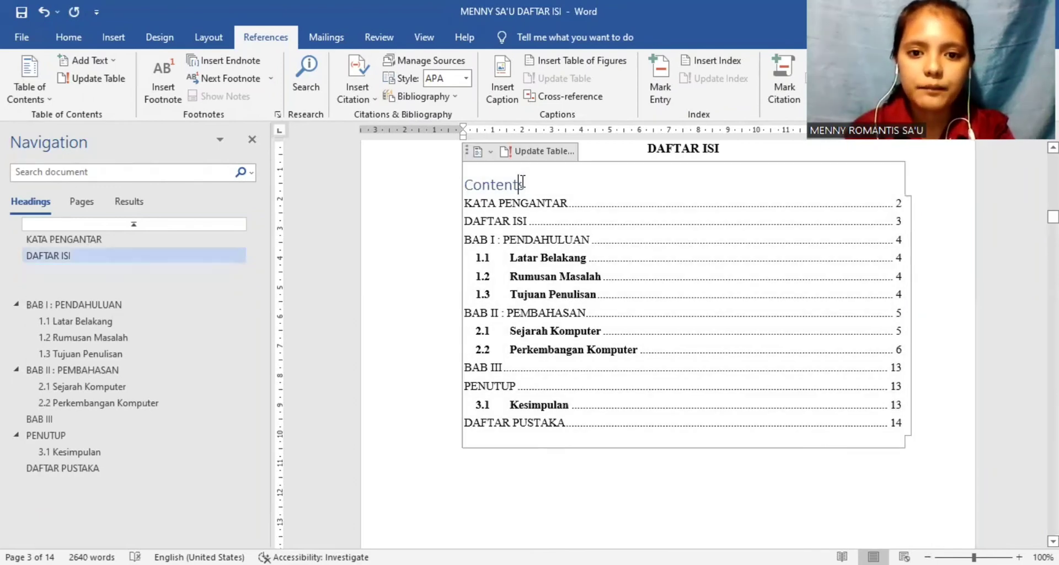
drag(525, 182, 466, 192)
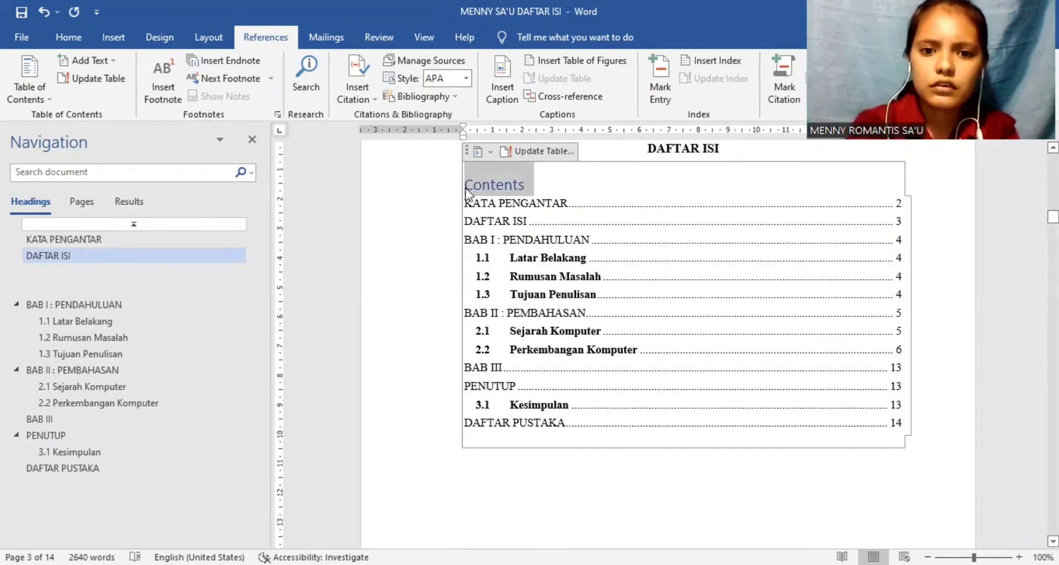
key(BackSpace)
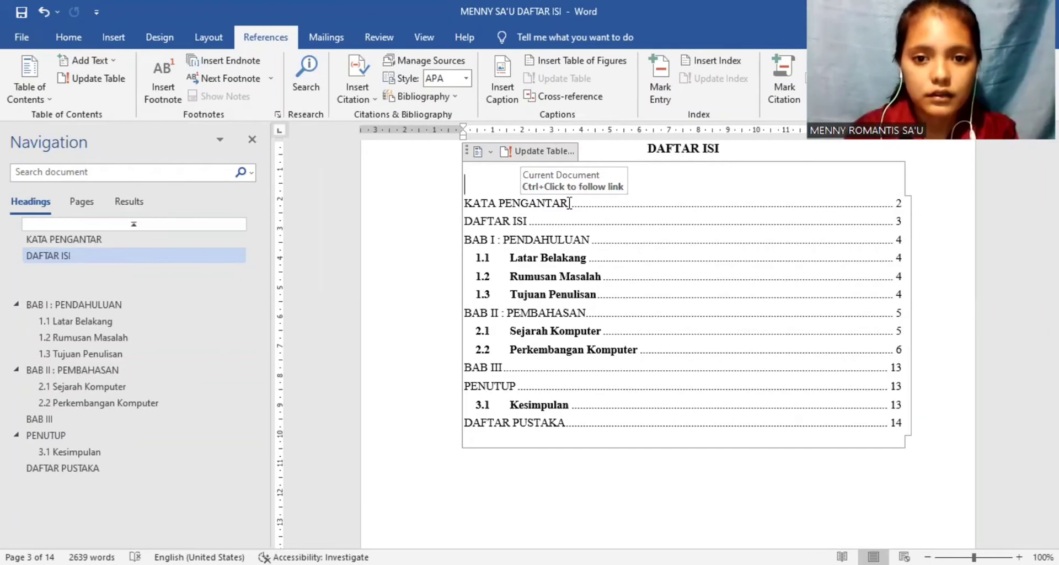
Step: Set the font size of all entries in the table of contents to 12
click(69, 37)
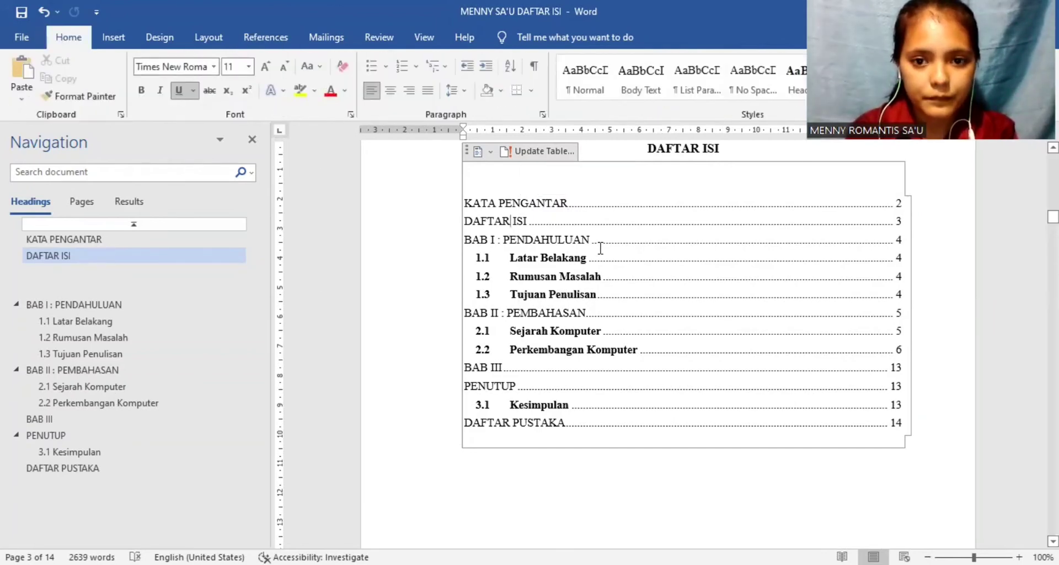
click(463, 197)
click(507, 190)
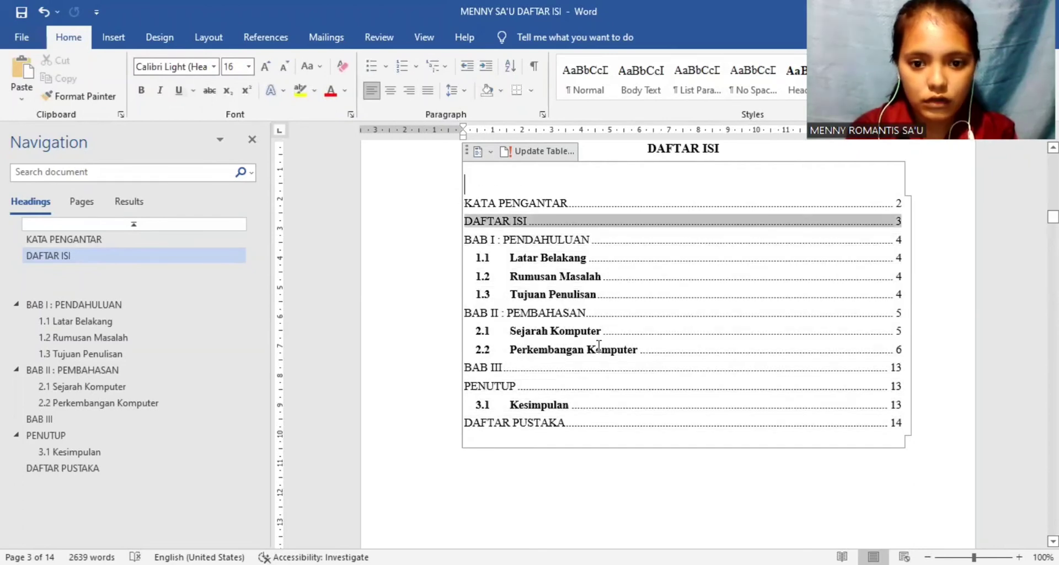
drag(907, 423, 631, 188)
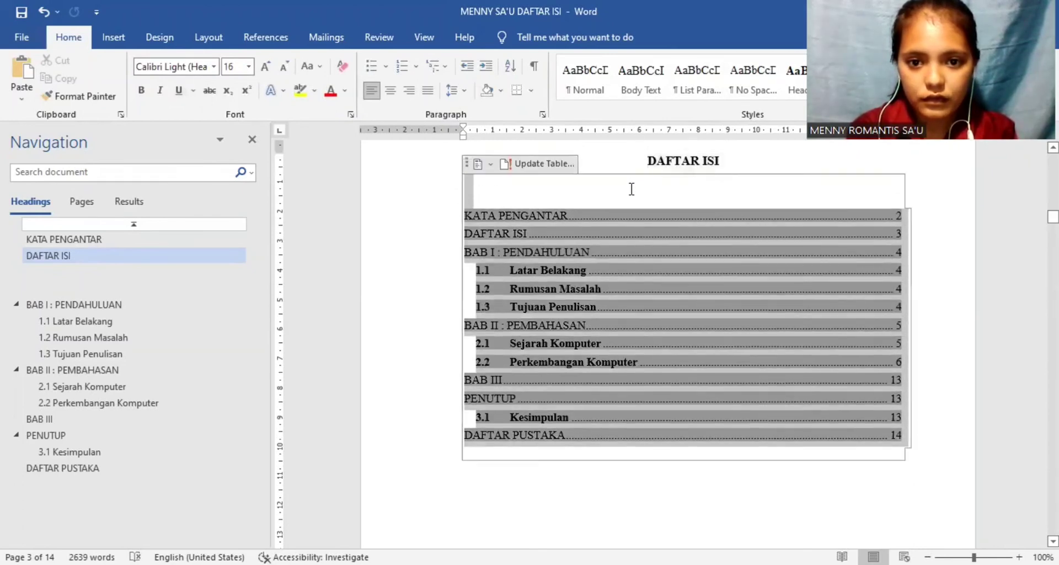
click(249, 66)
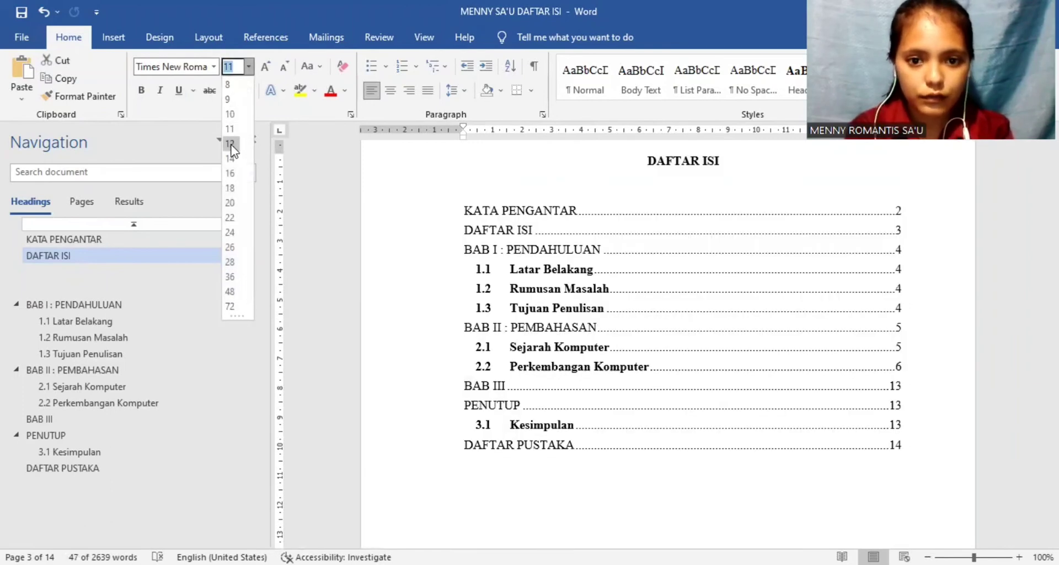
click(230, 144)
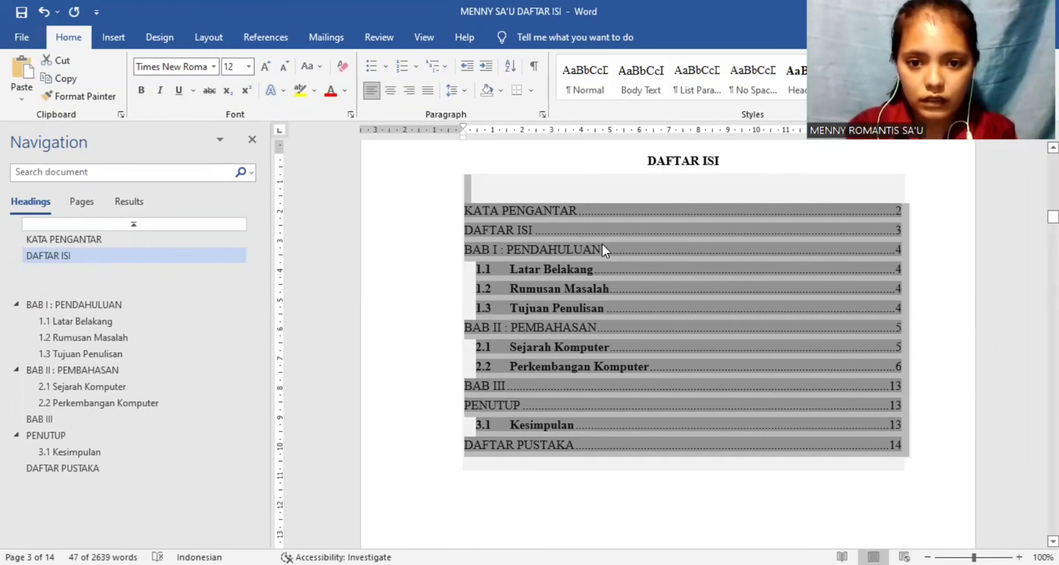
Step: Undo the last font size change in the table of contents
drag(604, 244, 465, 249)
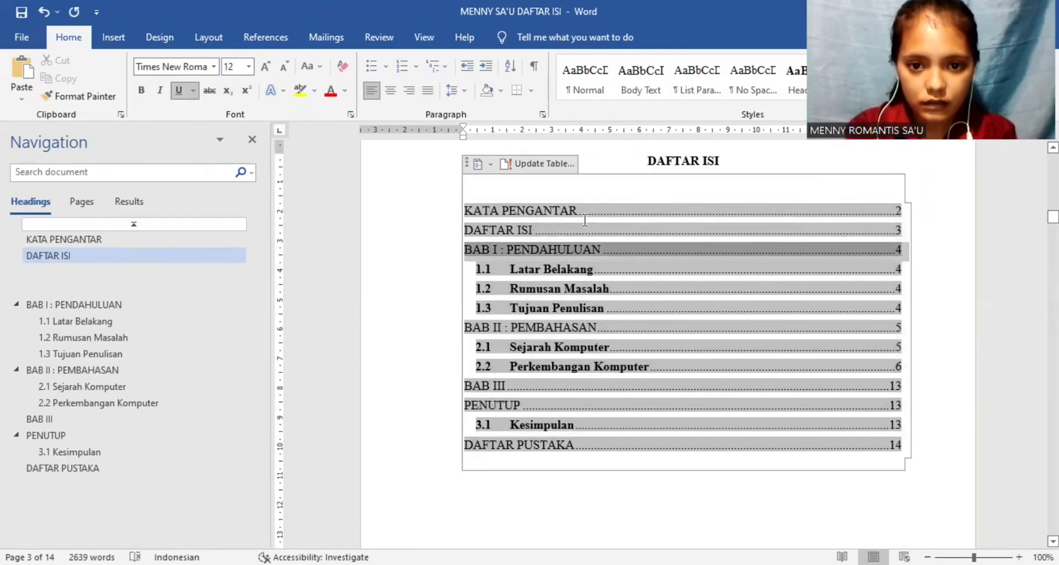
drag(603, 245, 467, 250)
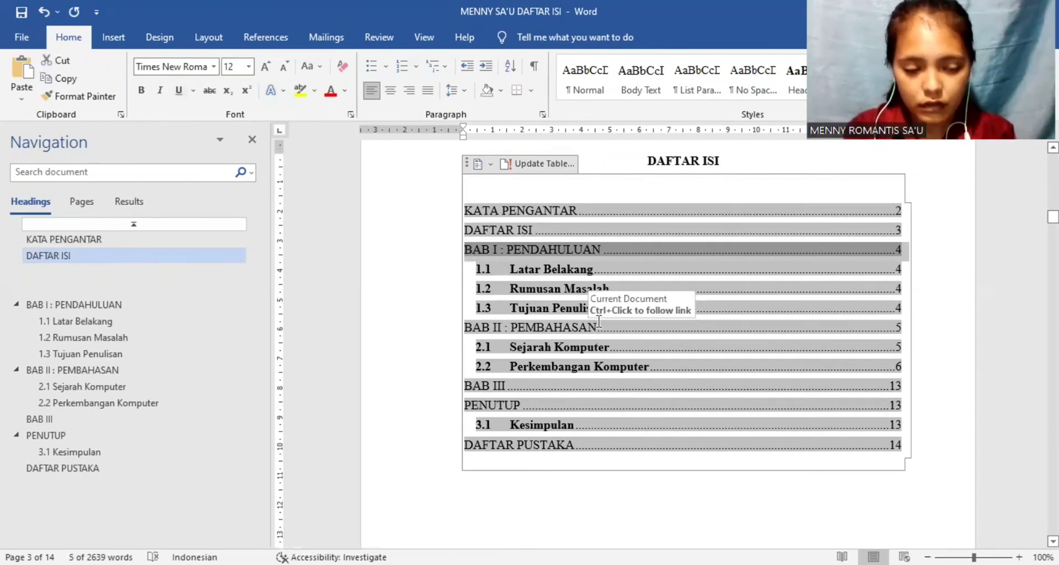
key(ctrl+z)
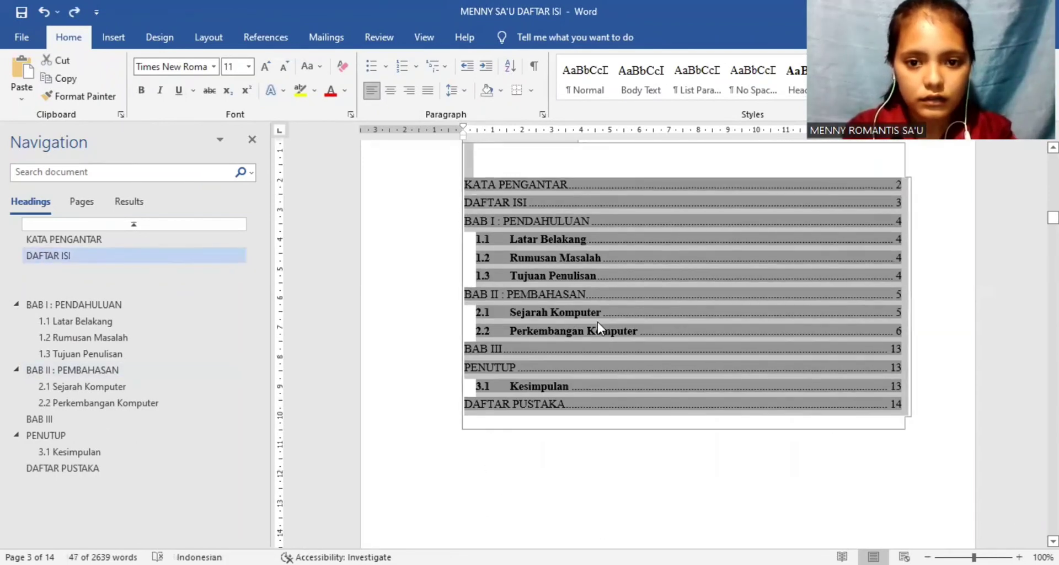
Step: Make the KATA PENGANTAR entry in the table of contents bold
click(587, 221)
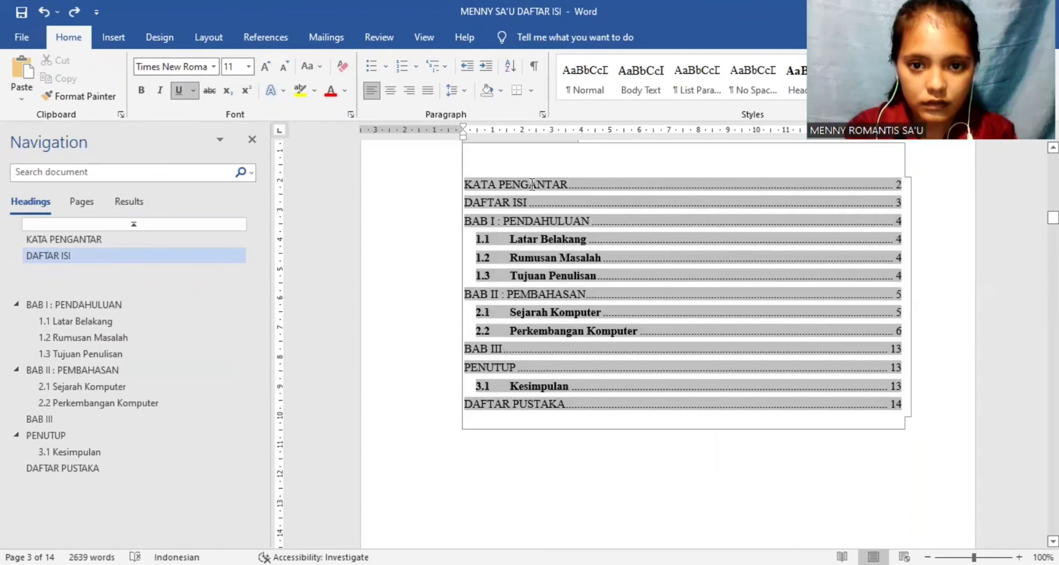
drag(532, 184, 467, 185)
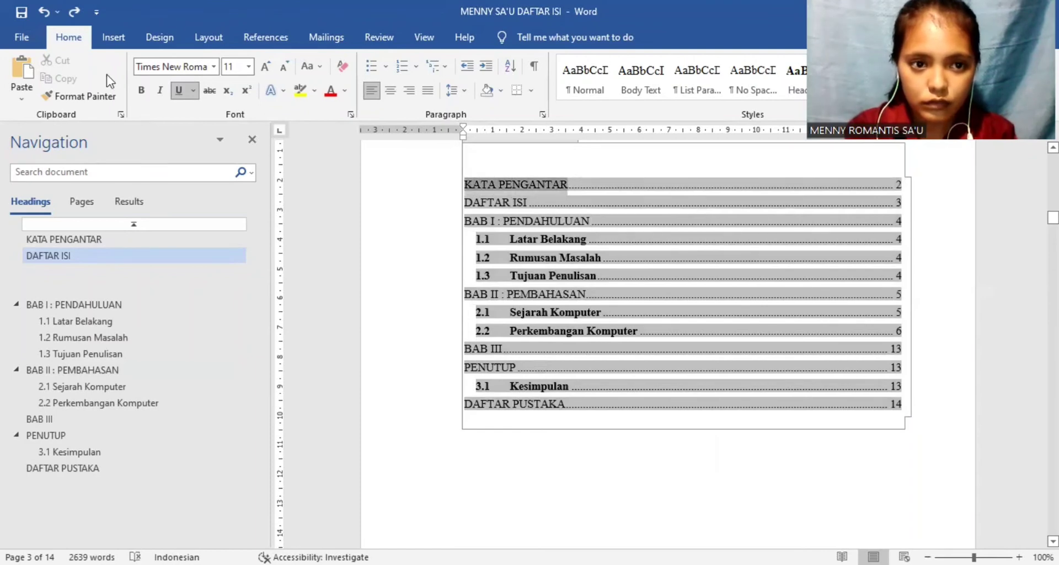
click(142, 91)
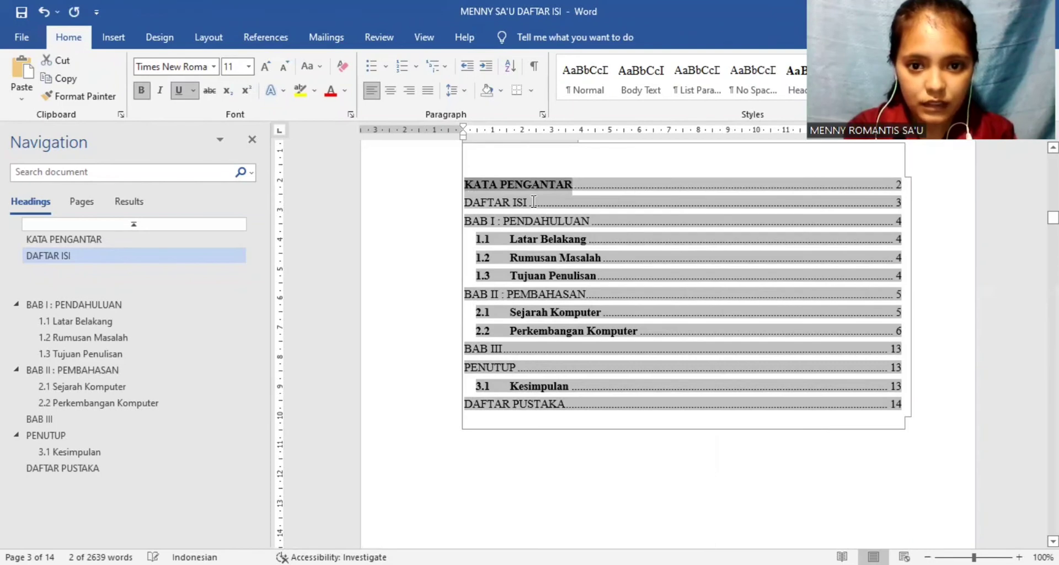
Step: Select the whole DAFTAR ISI entry line in the table of contents and apply bold to it
triple_click(466, 202)
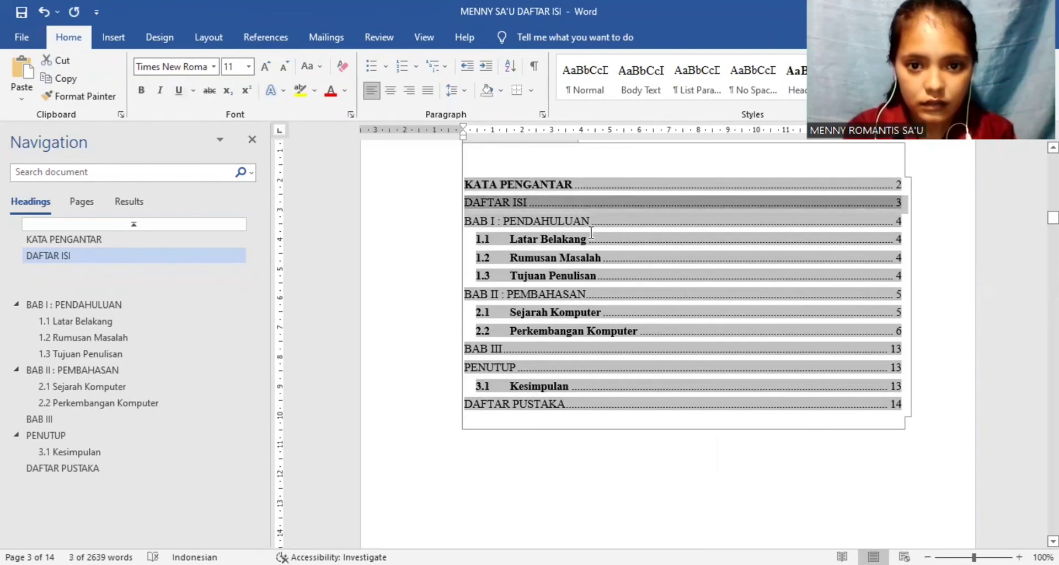
click(505, 202)
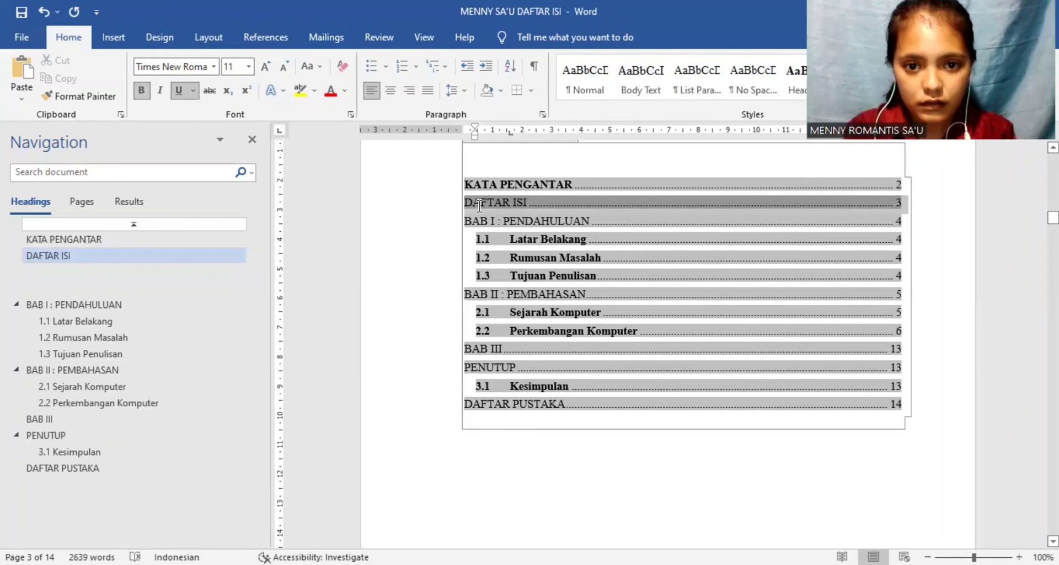
click(527, 202)
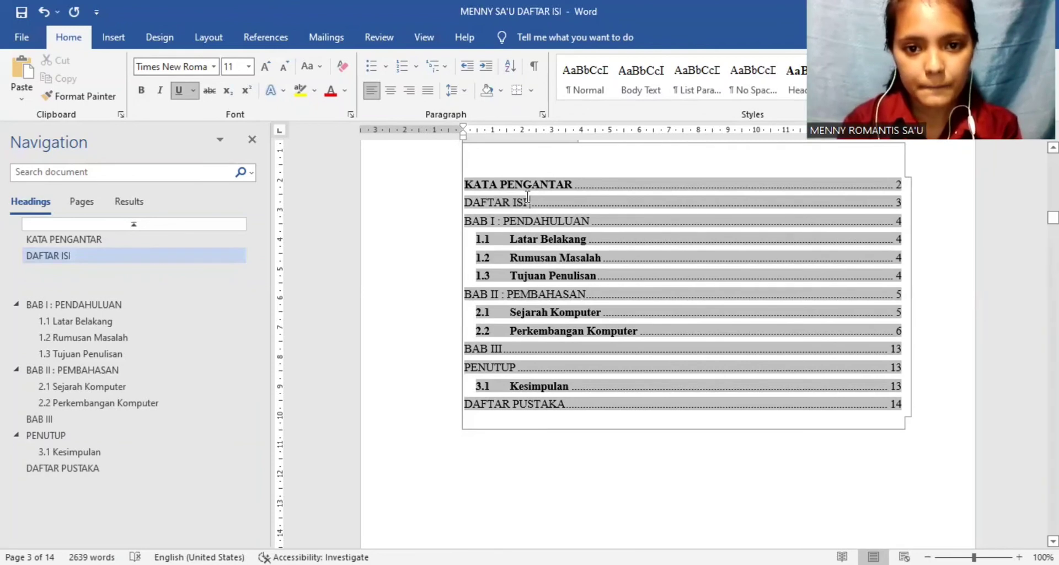
drag(527, 202, 457, 203)
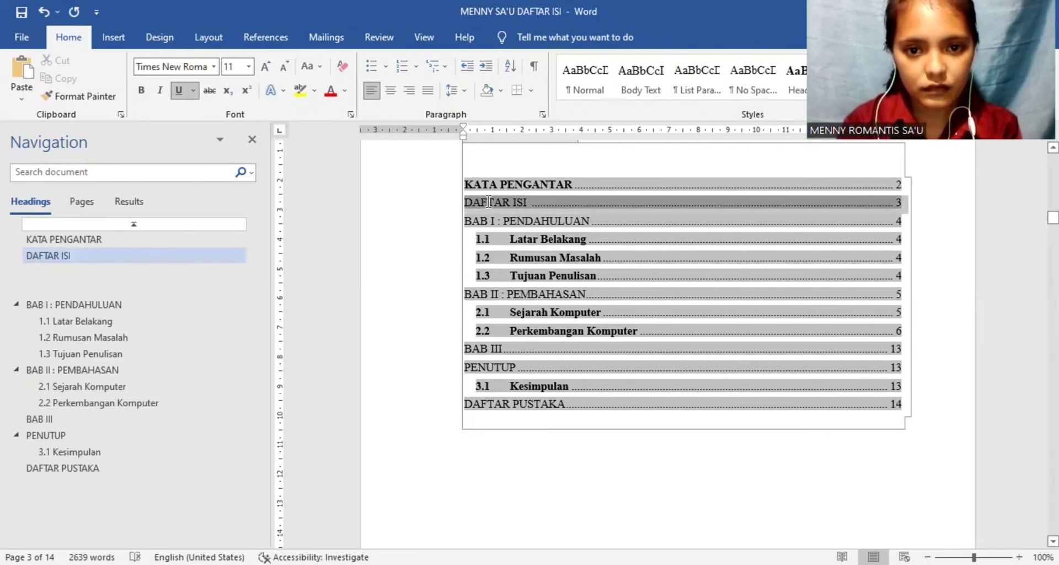
click(488, 202)
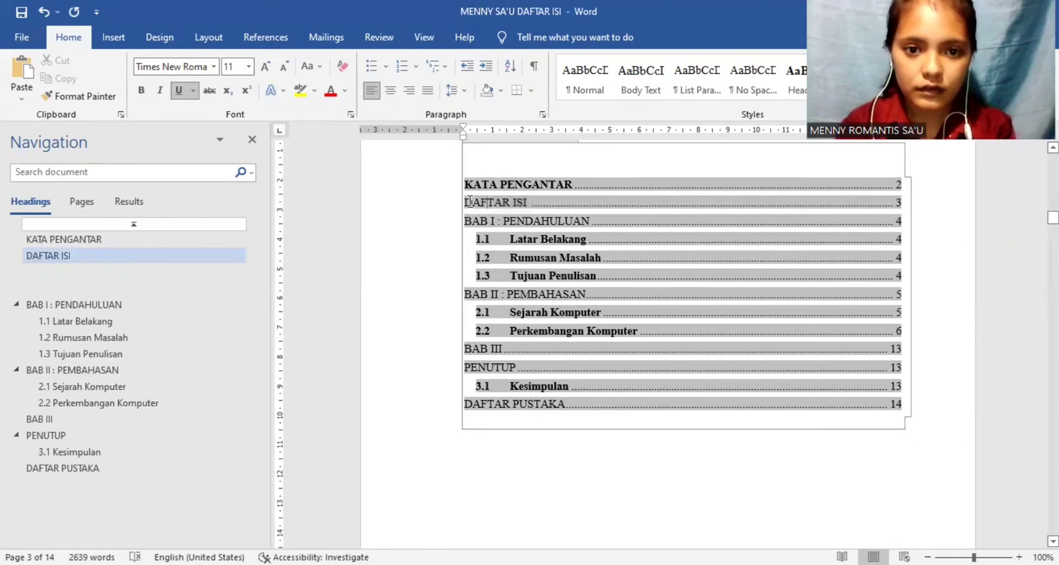
drag(467, 202, 525, 203)
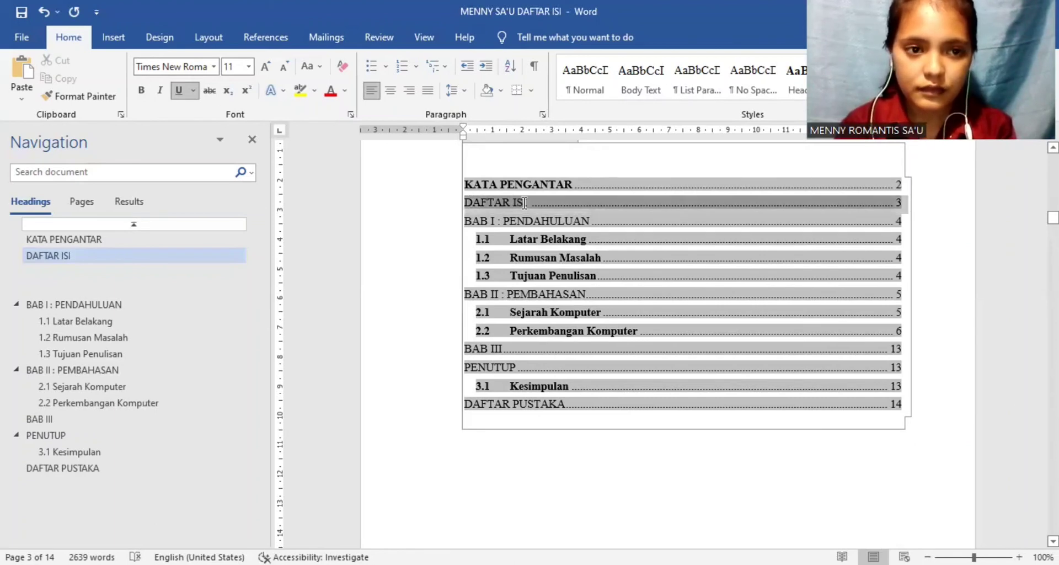
click(142, 90)
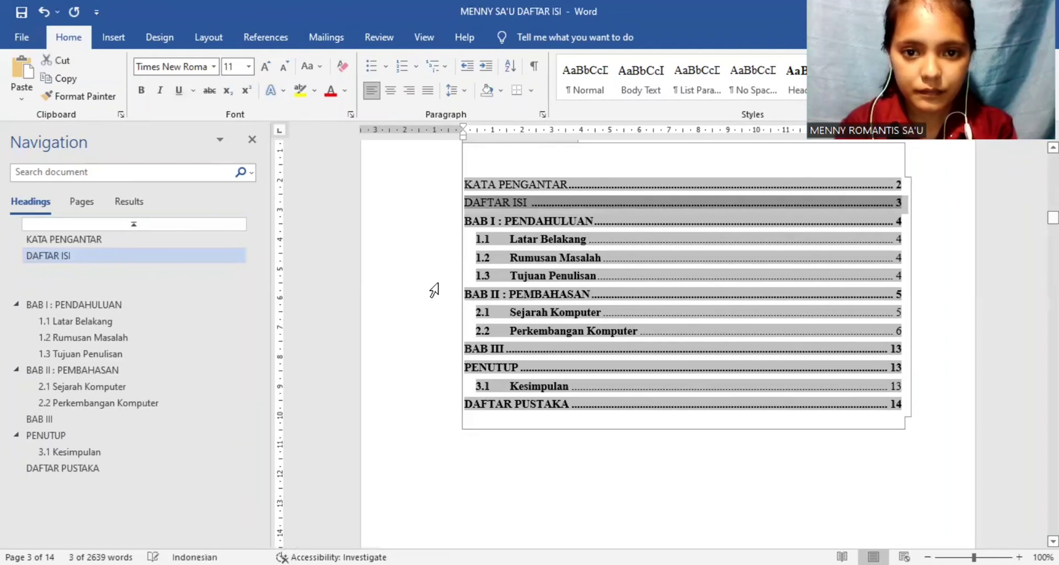
Step: Restore bold on the KATA PENGANTAR entry text and remove its underline
click(535, 259)
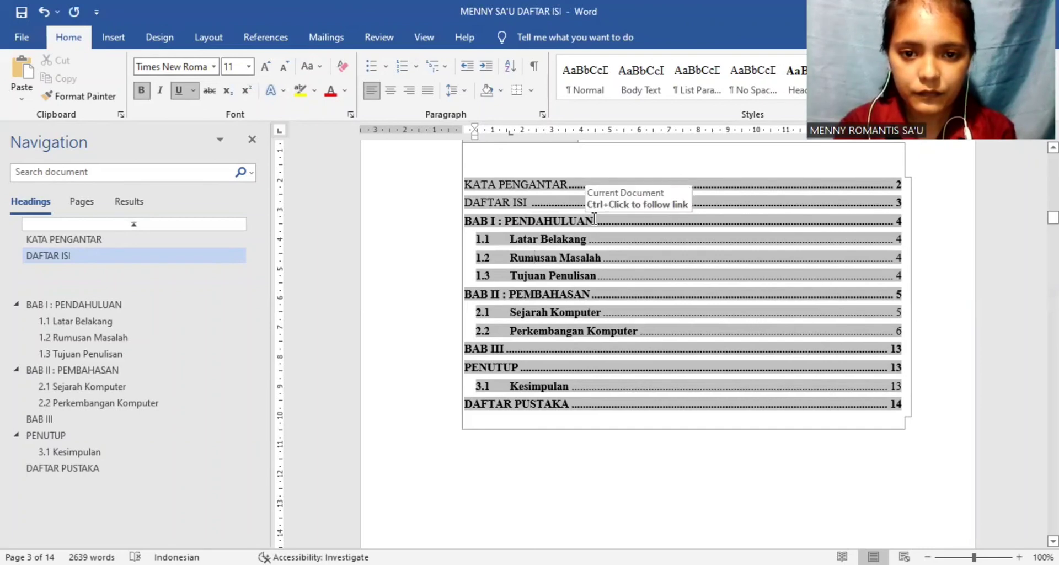
drag(594, 219, 540, 237)
click(540, 237)
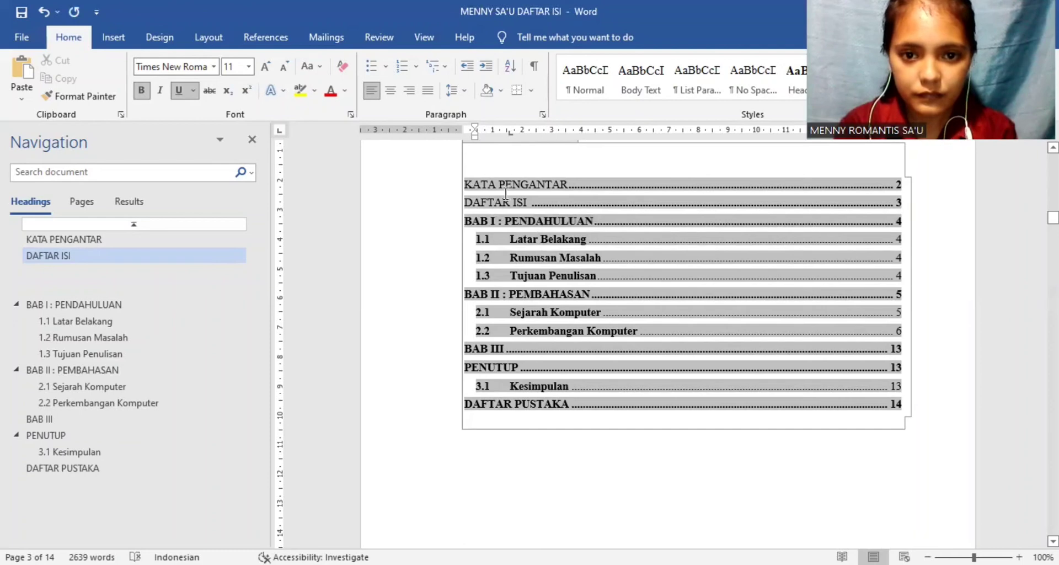
drag(463, 185, 568, 189)
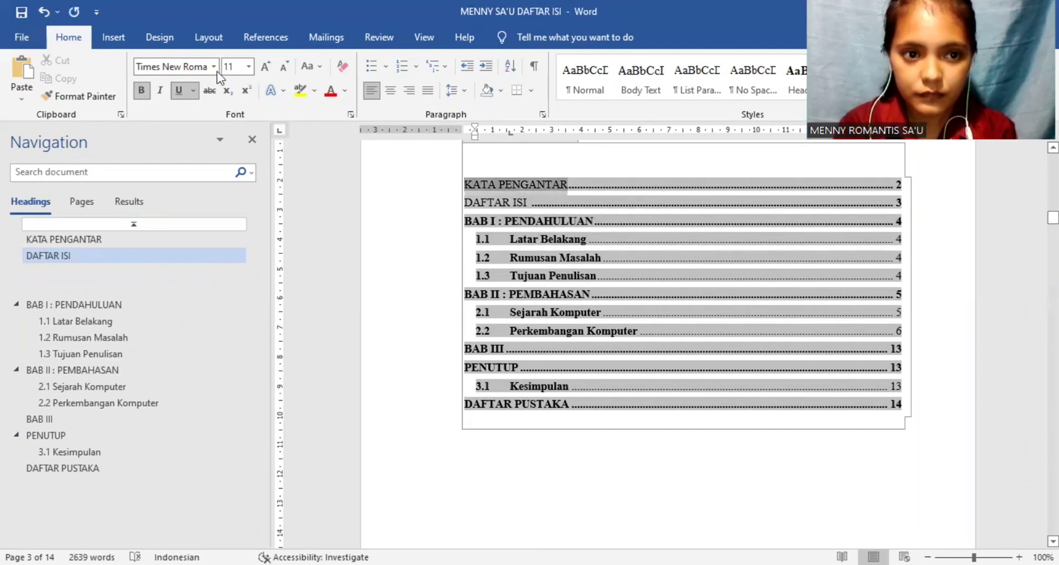
click(142, 91)
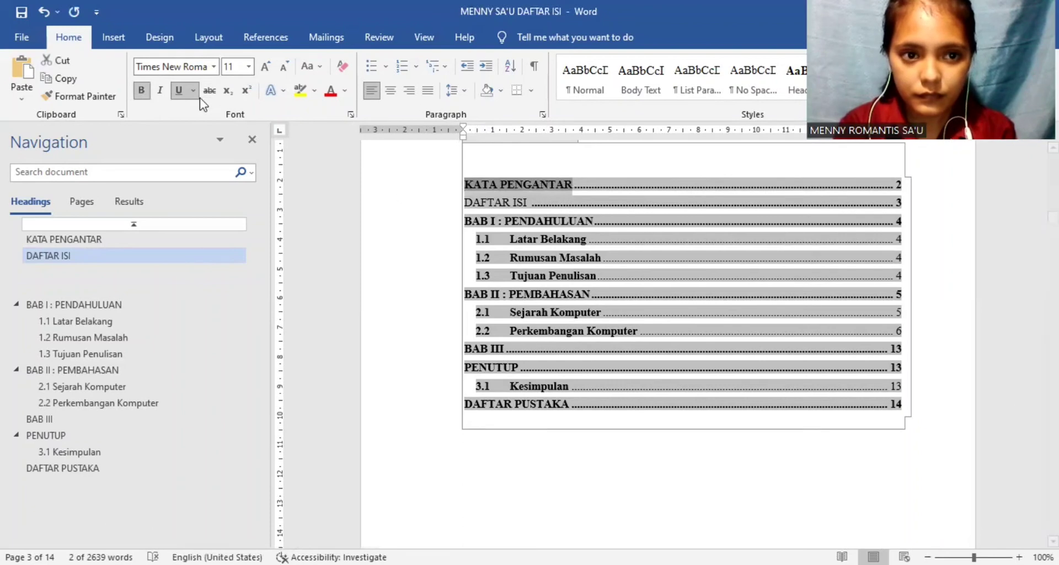
click(178, 91)
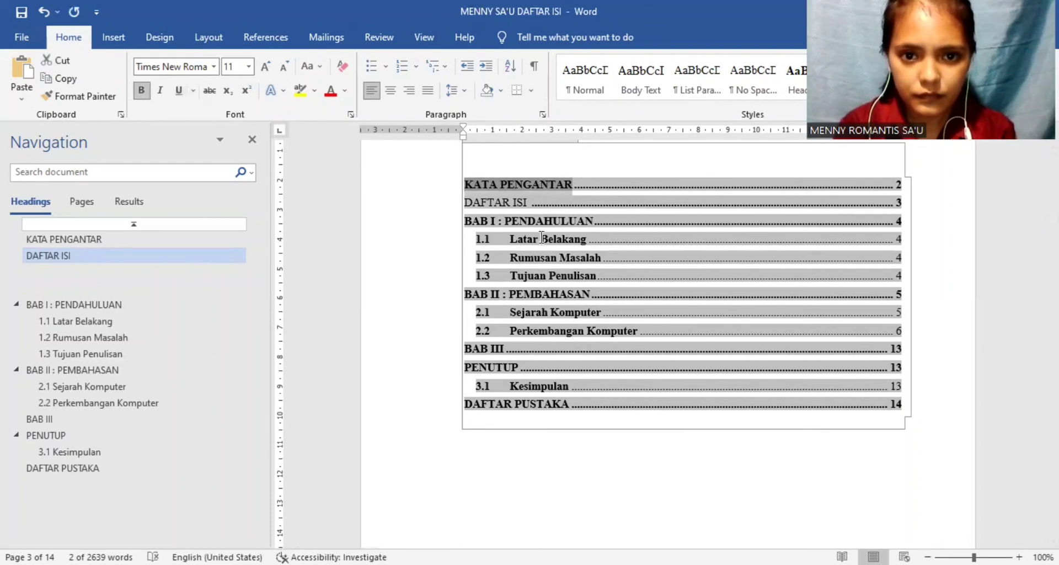
Step: Make the DAFTAR ISI entry text in the table of contents bold
click(462, 197)
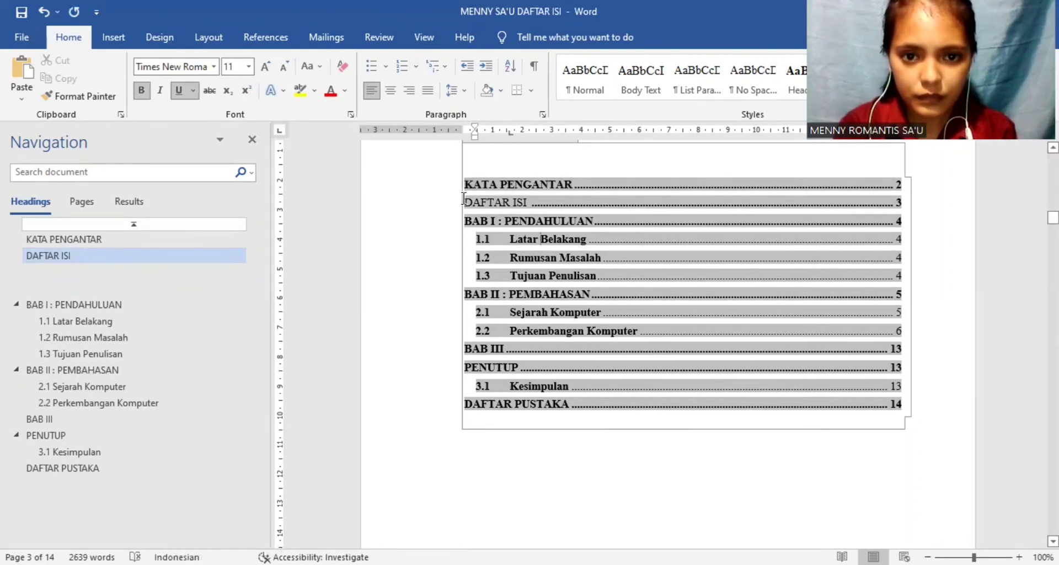
click(521, 201)
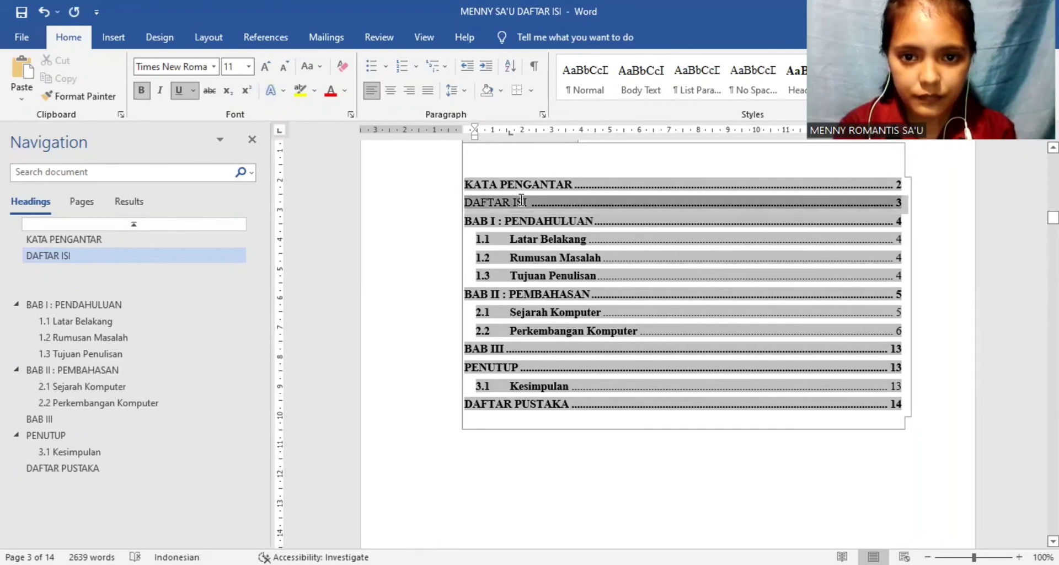
click(562, 196)
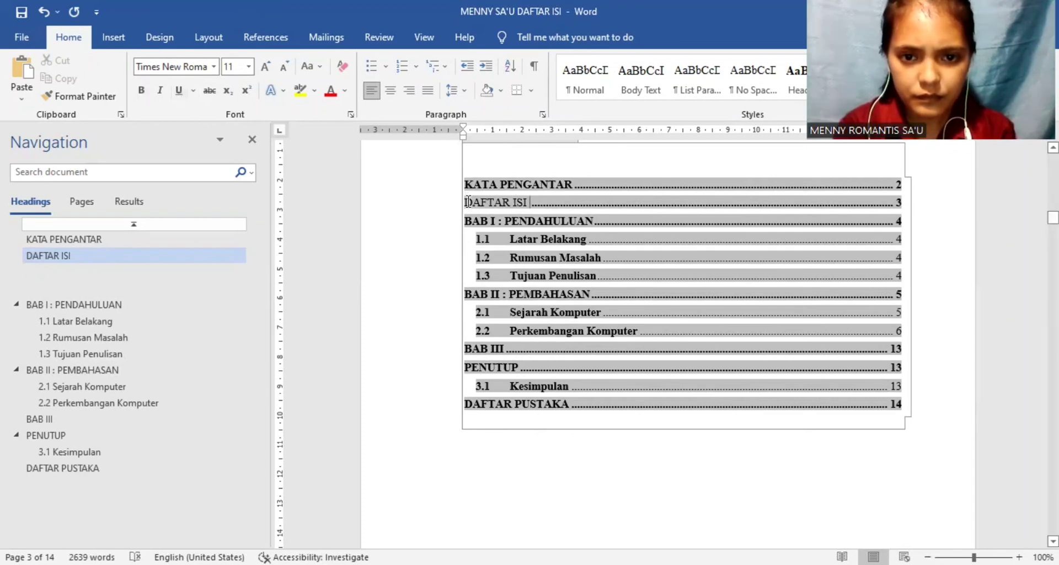
drag(466, 200, 526, 208)
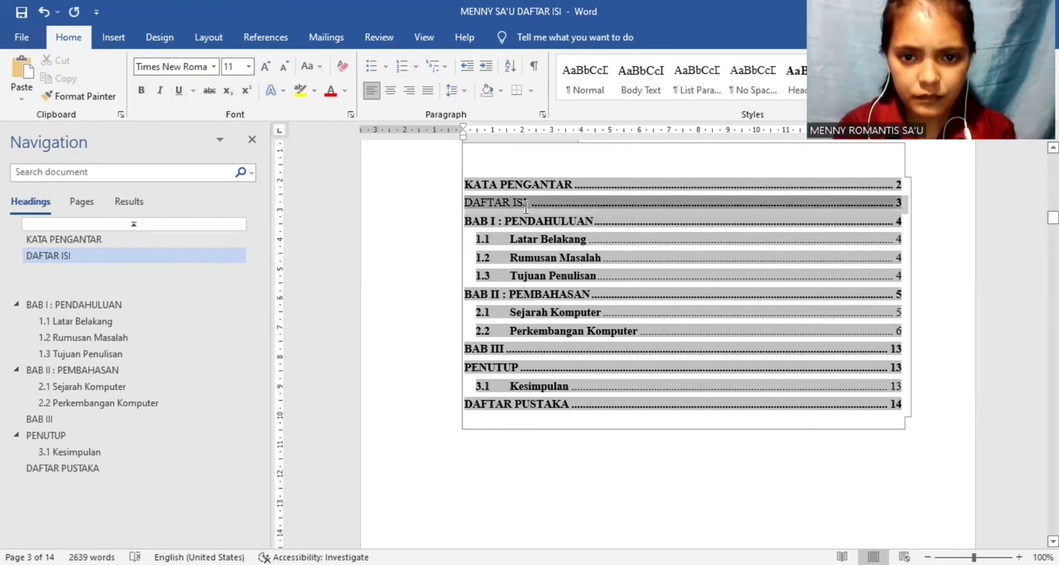
click(542, 237)
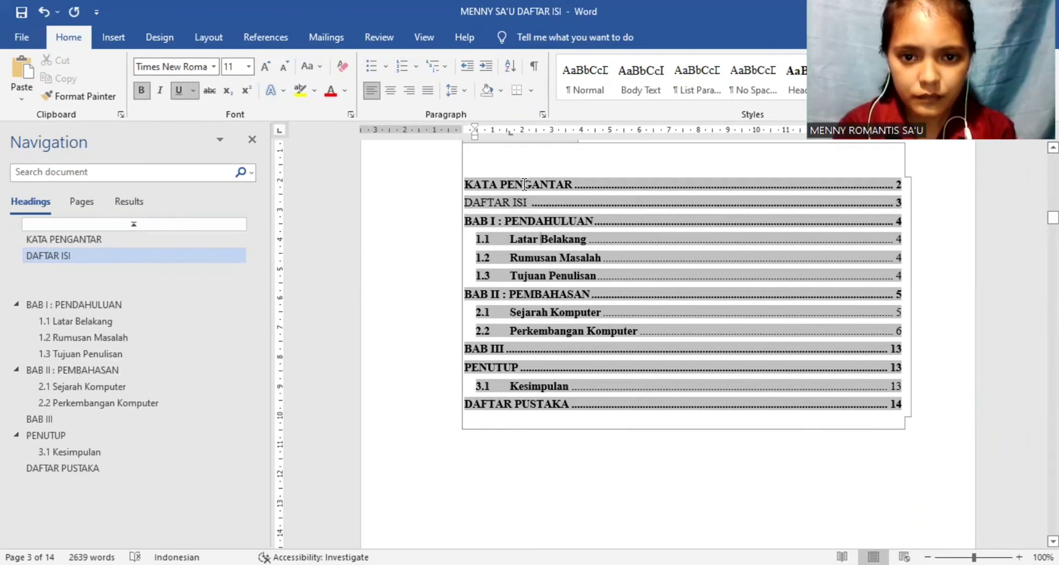
drag(468, 203, 527, 203)
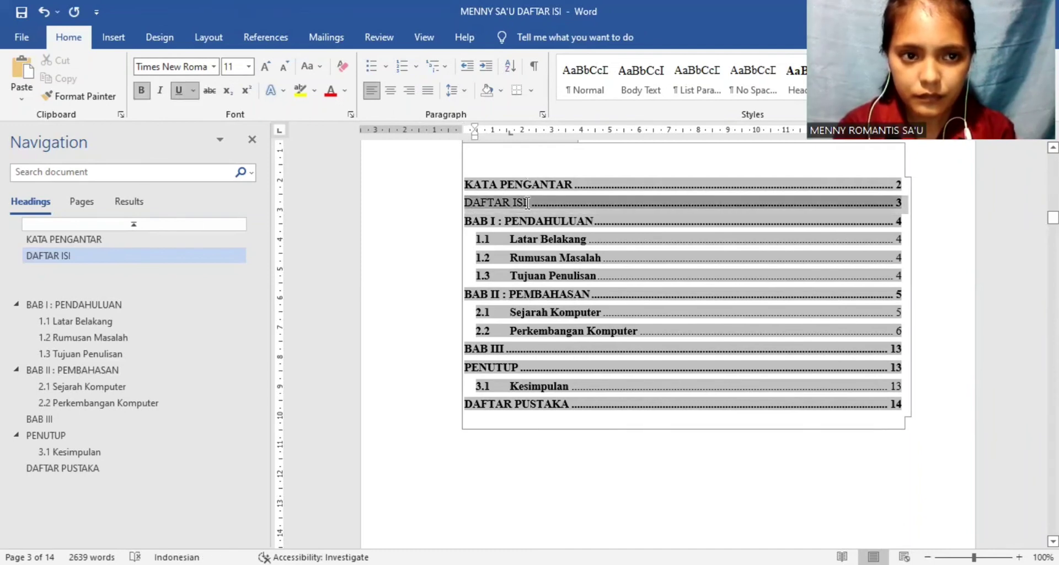
click(143, 97)
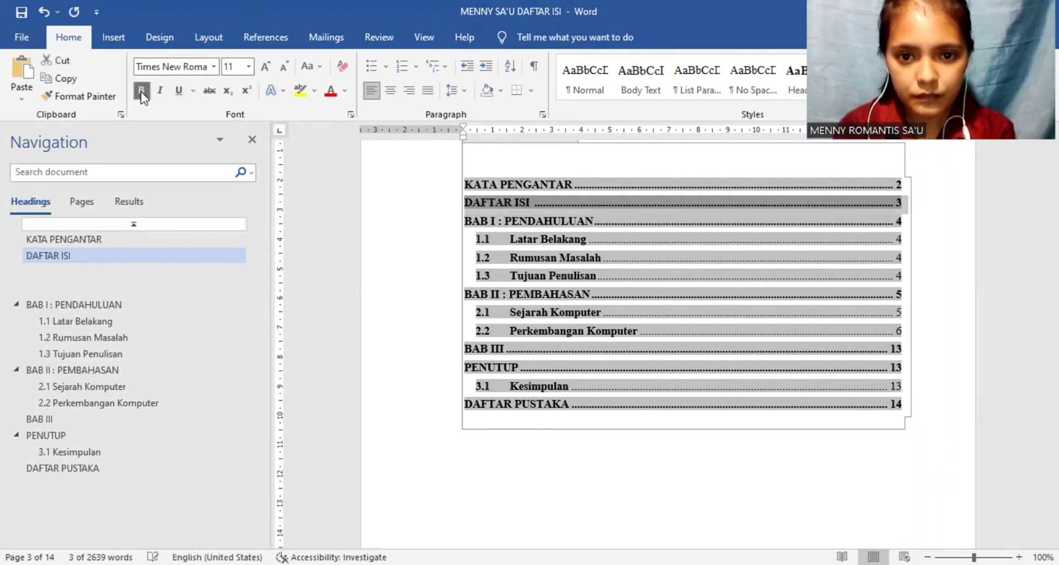
click(483, 248)
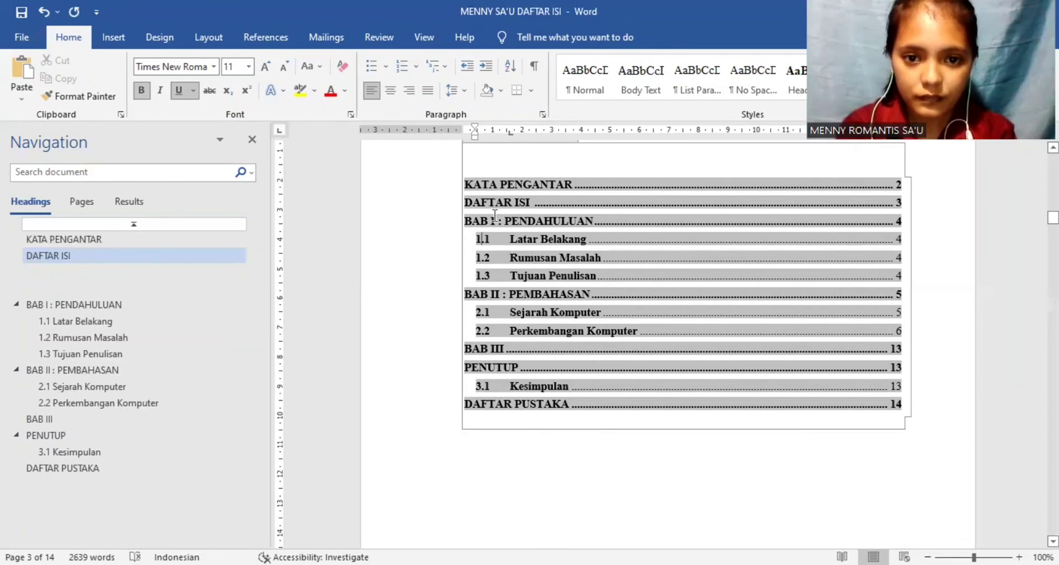
Step: Select the BAB I : PENDAHULUAN entry in the table of contents and follow its link to the chapter heading
drag(593, 223, 466, 221)
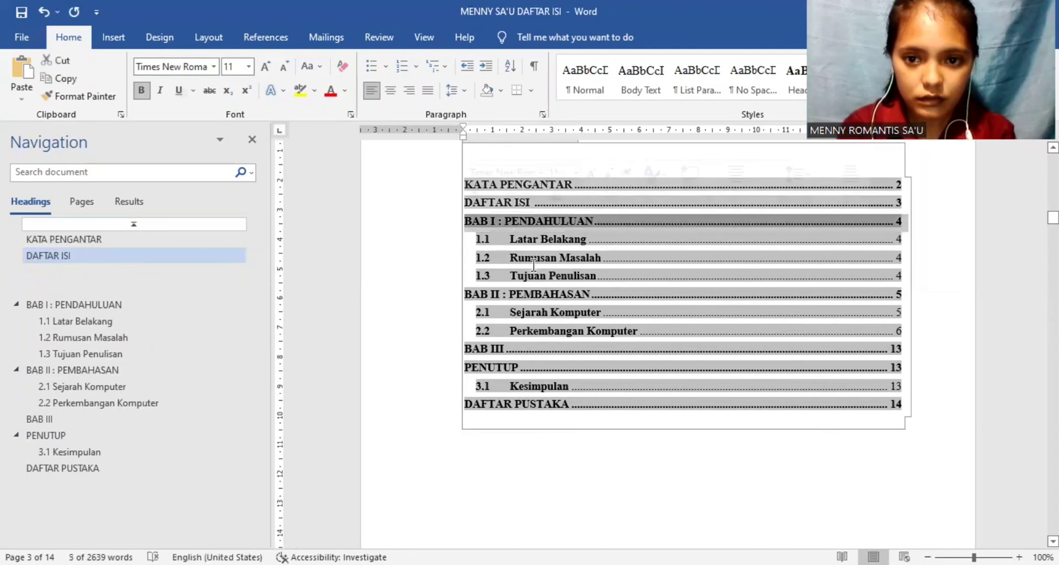
click(594, 220)
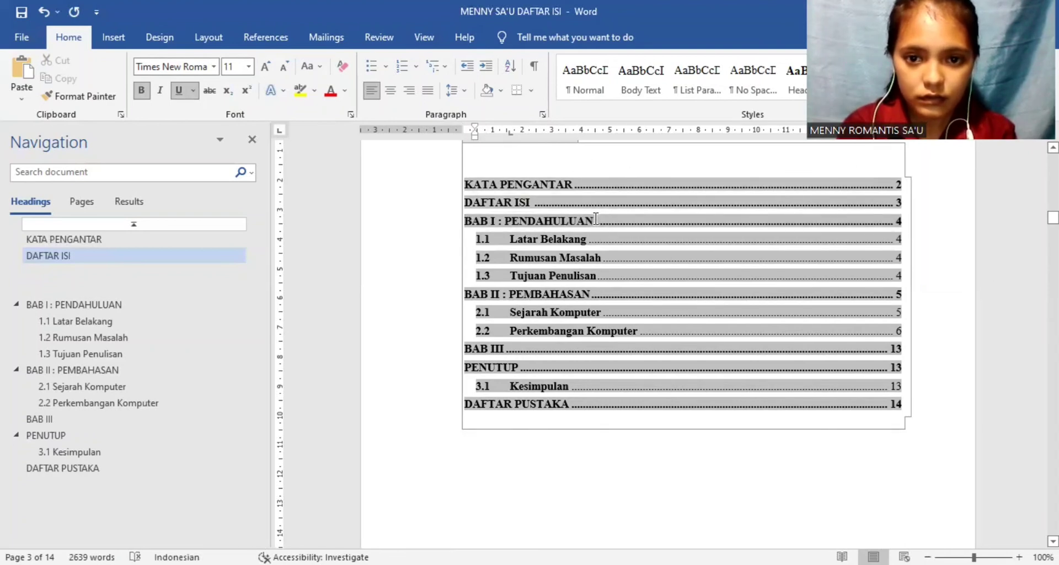
drag(594, 220, 473, 217)
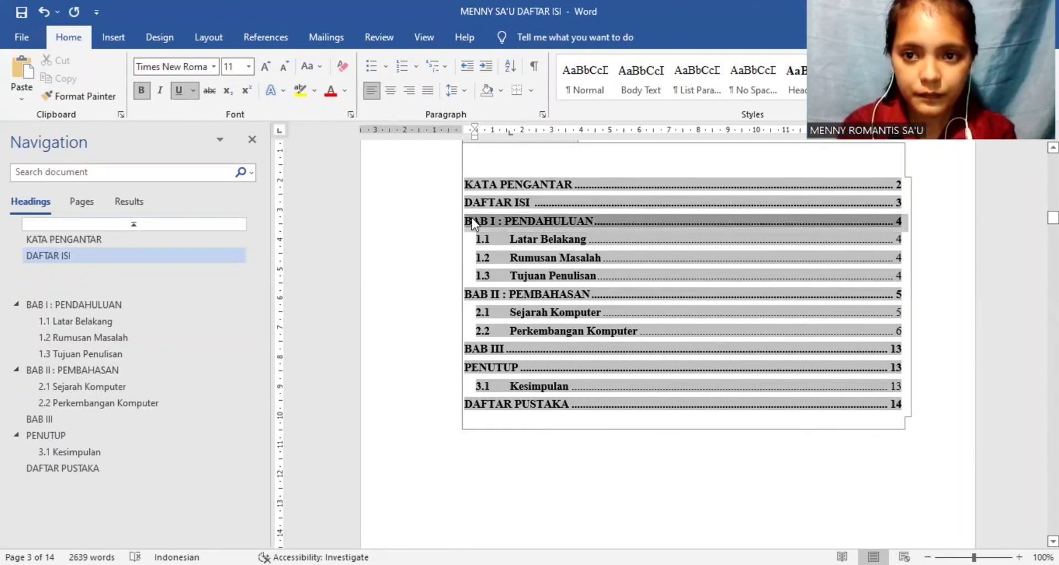
ctrl+click(472, 218)
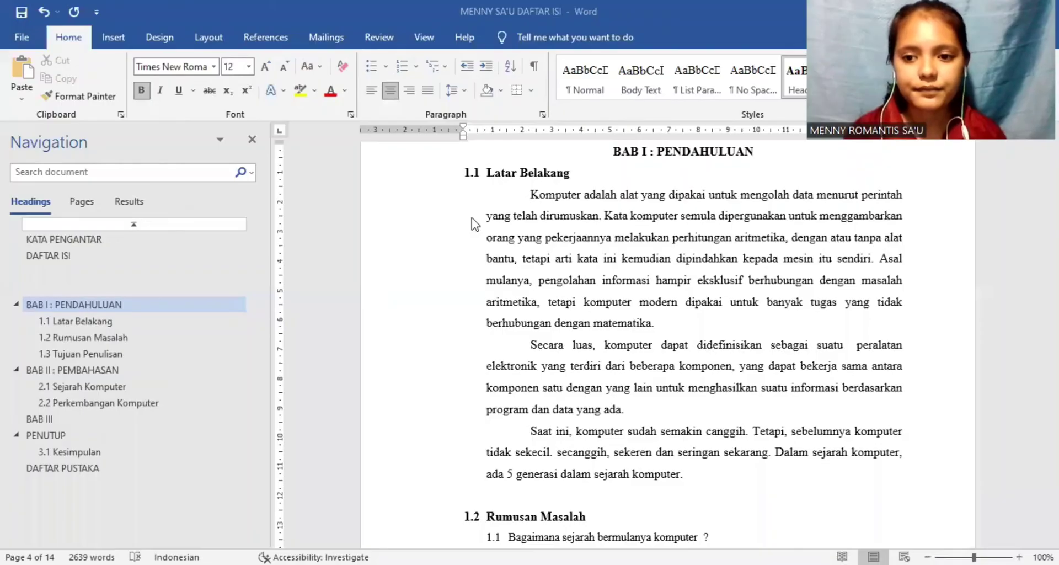